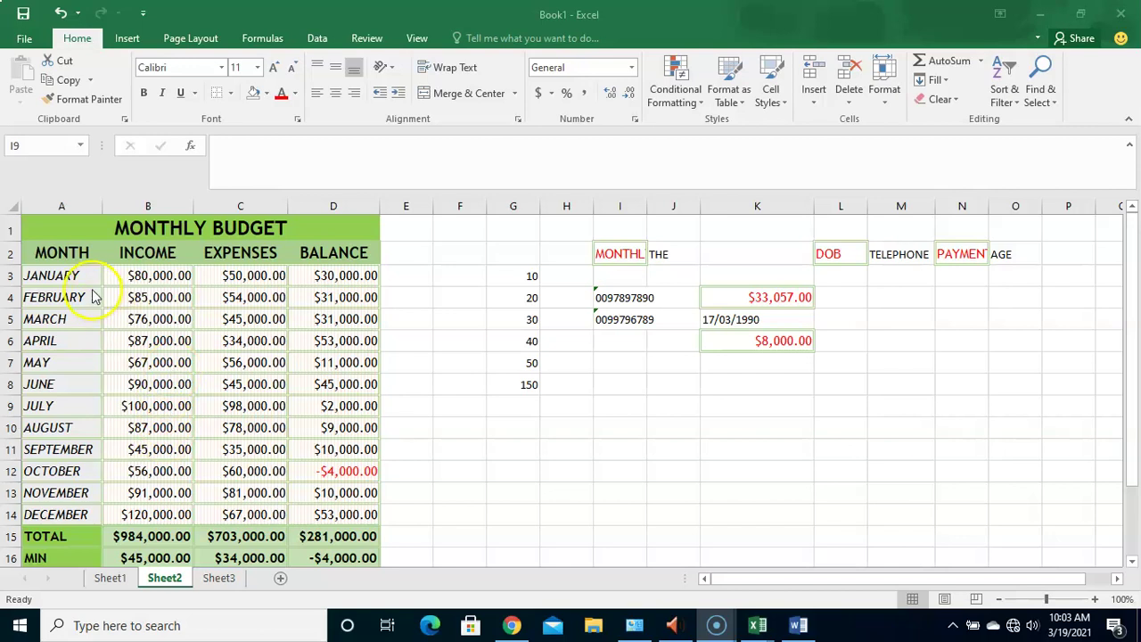
Select the January to December months and incomes in A3:B14 and bring up all available chart types for them
drag(58, 252, 130, 512)
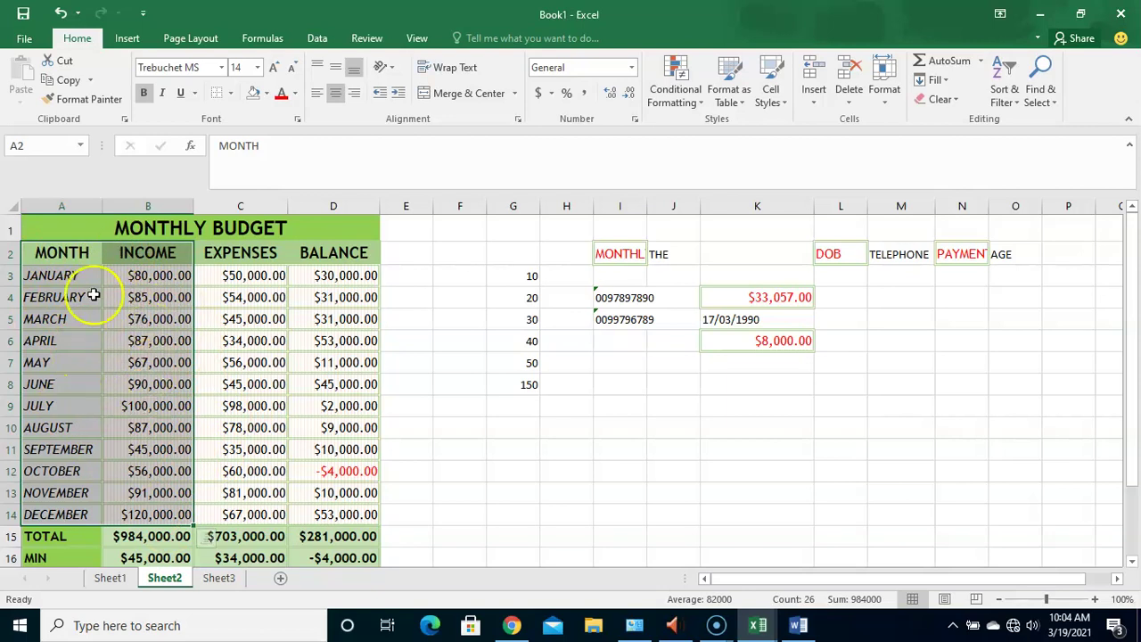
drag(76, 275, 143, 515)
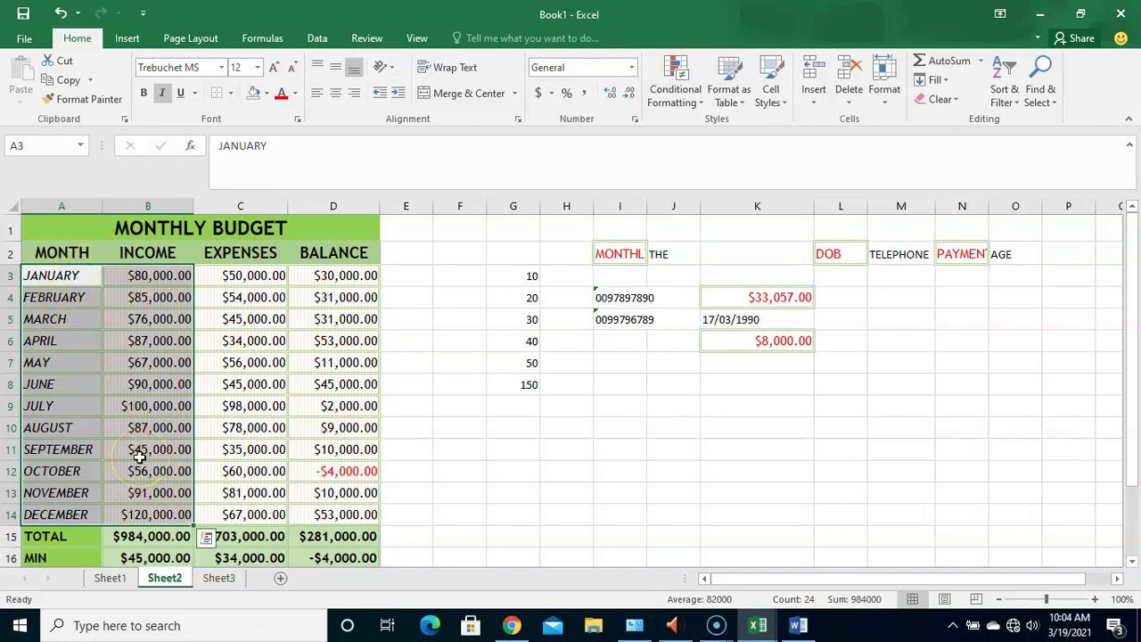
click(128, 38)
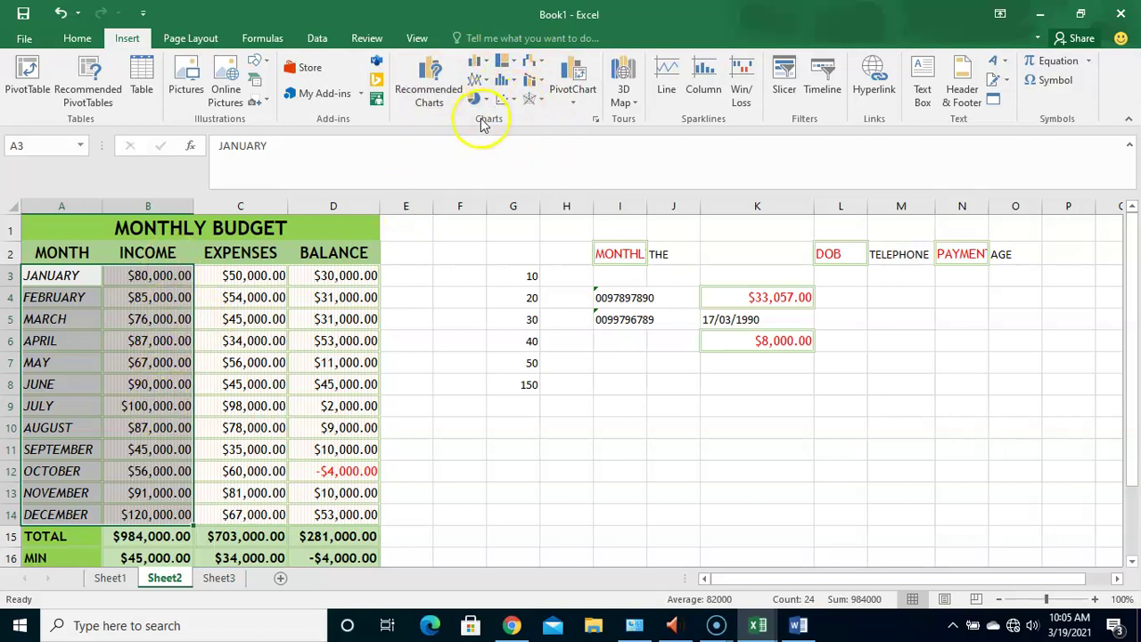
click(435, 91)
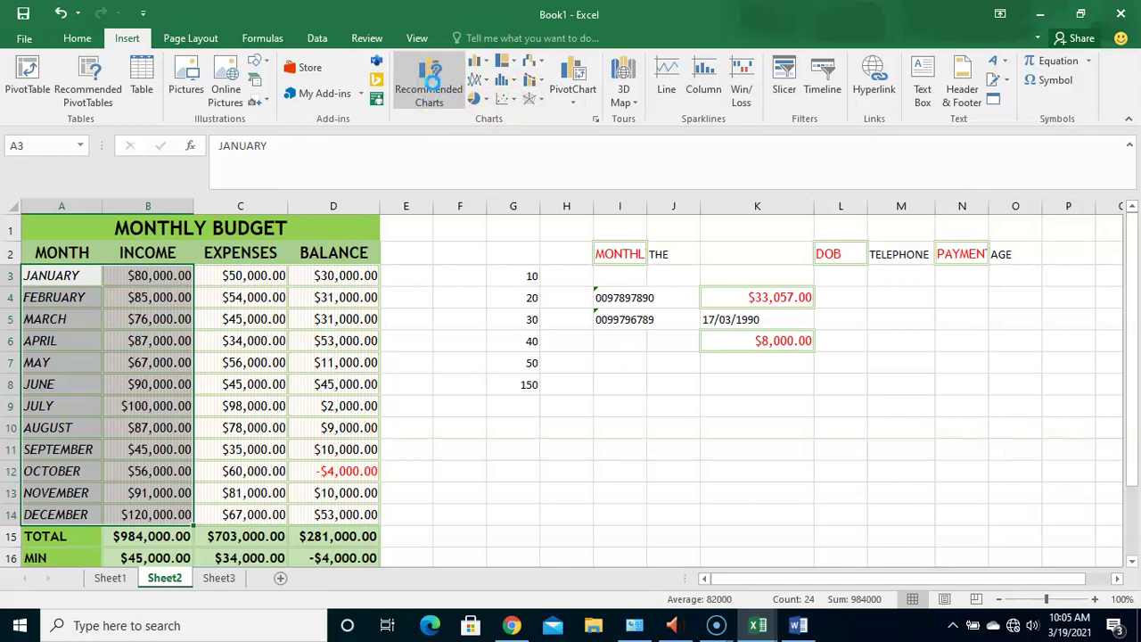
click(392, 192)
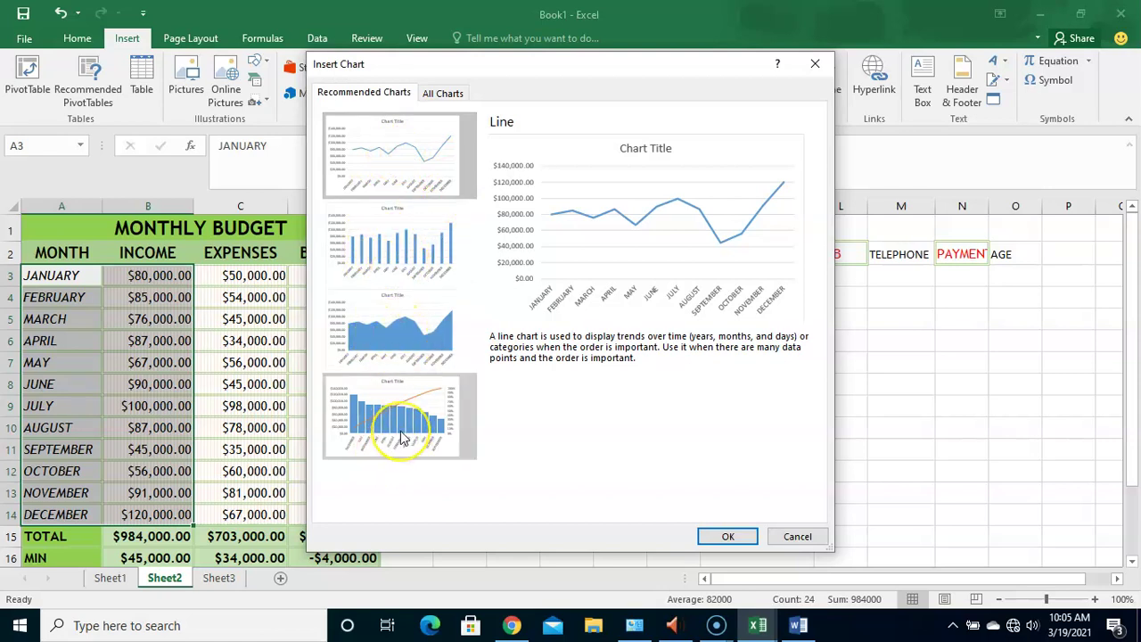
click(445, 92)
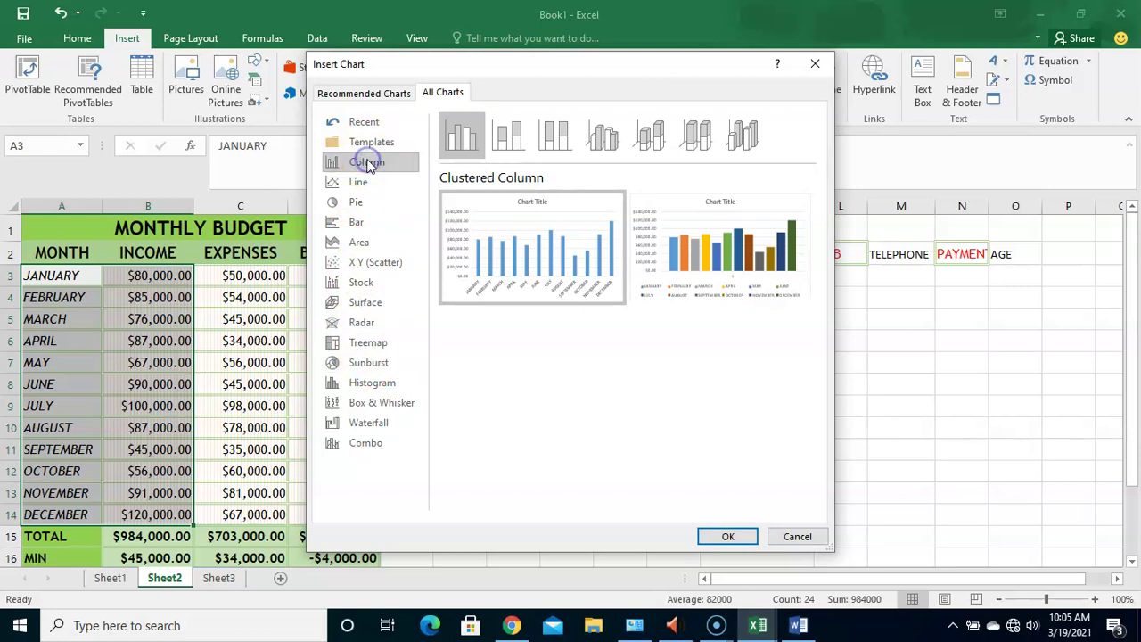
Preview the clustered column chart and the line chart variants, from Line through 3-D Line, for the selected data
mouse_move(596, 236)
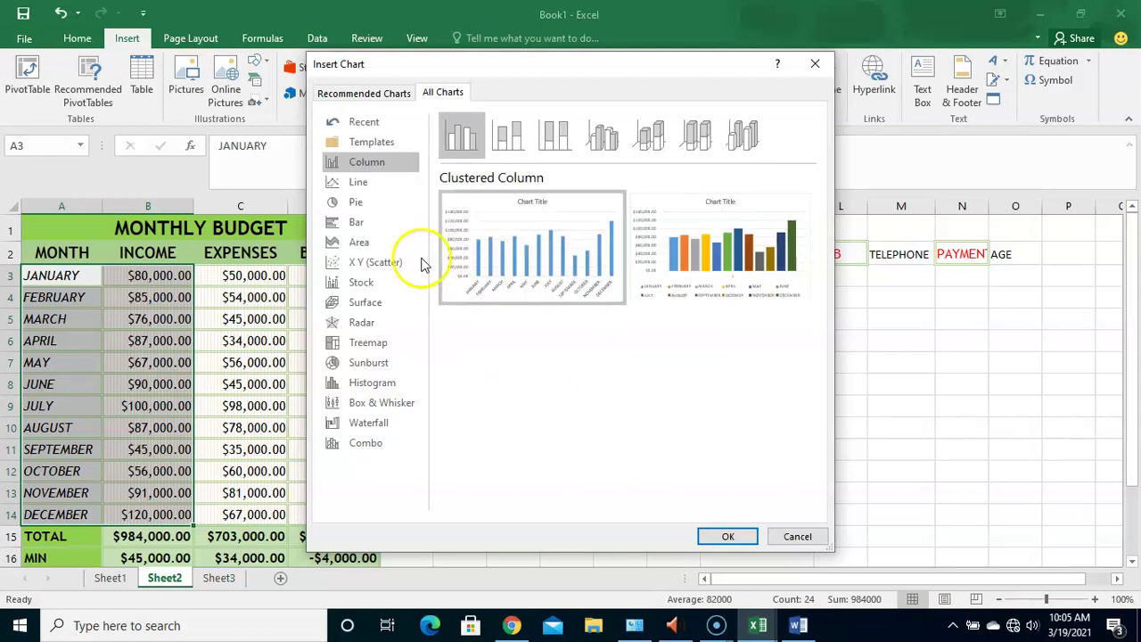
click(359, 183)
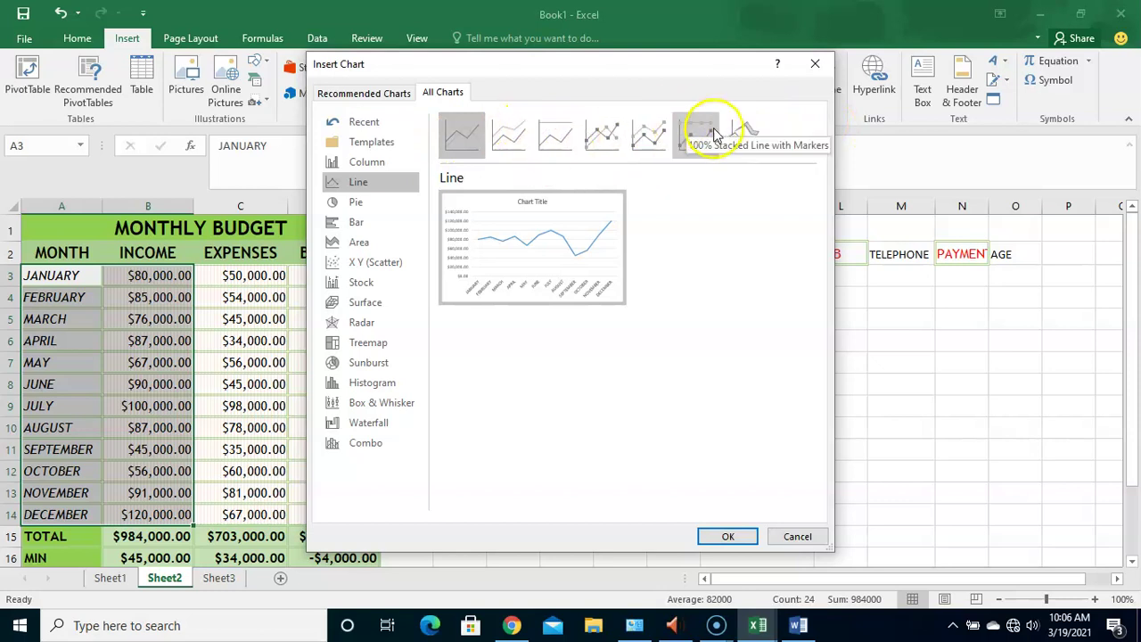
click(509, 134)
click(554, 136)
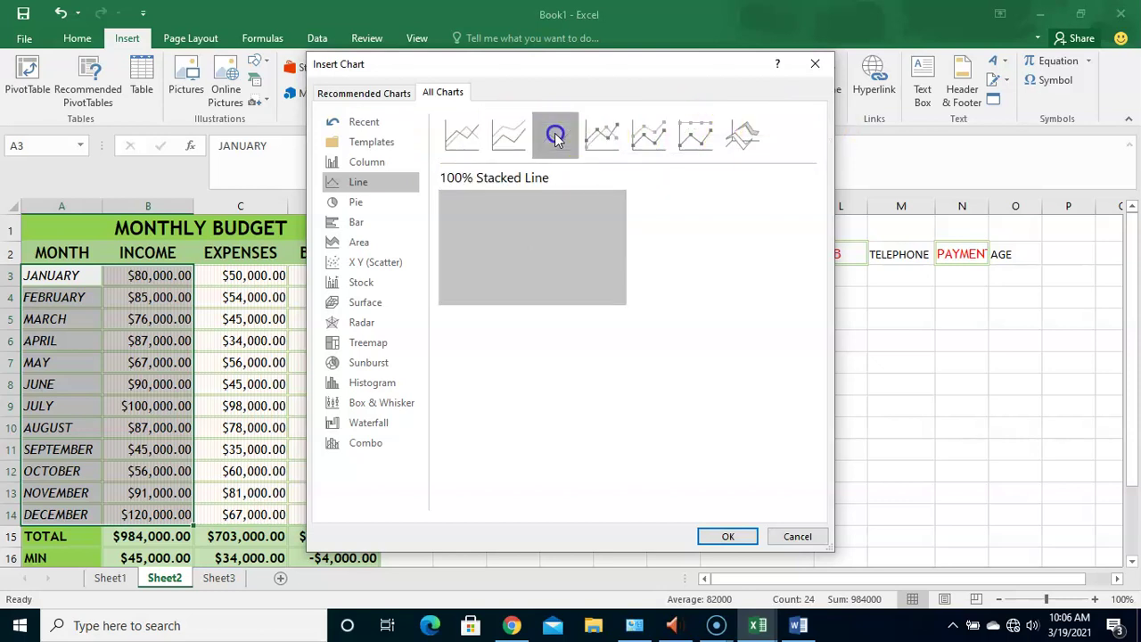
click(602, 136)
click(647, 135)
click(686, 142)
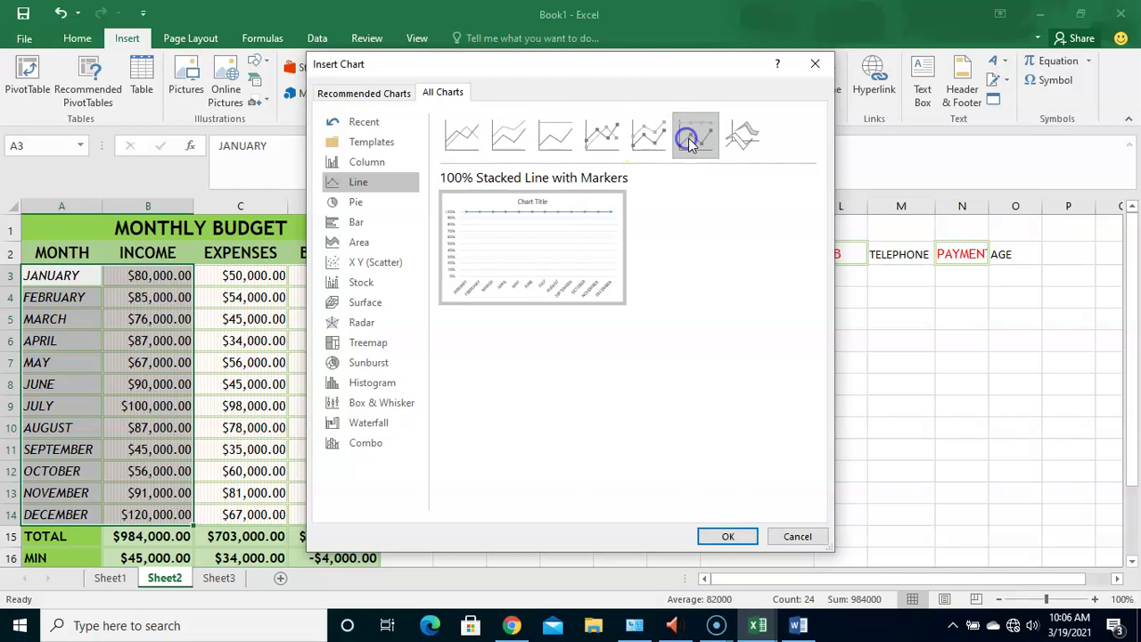
click(731, 143)
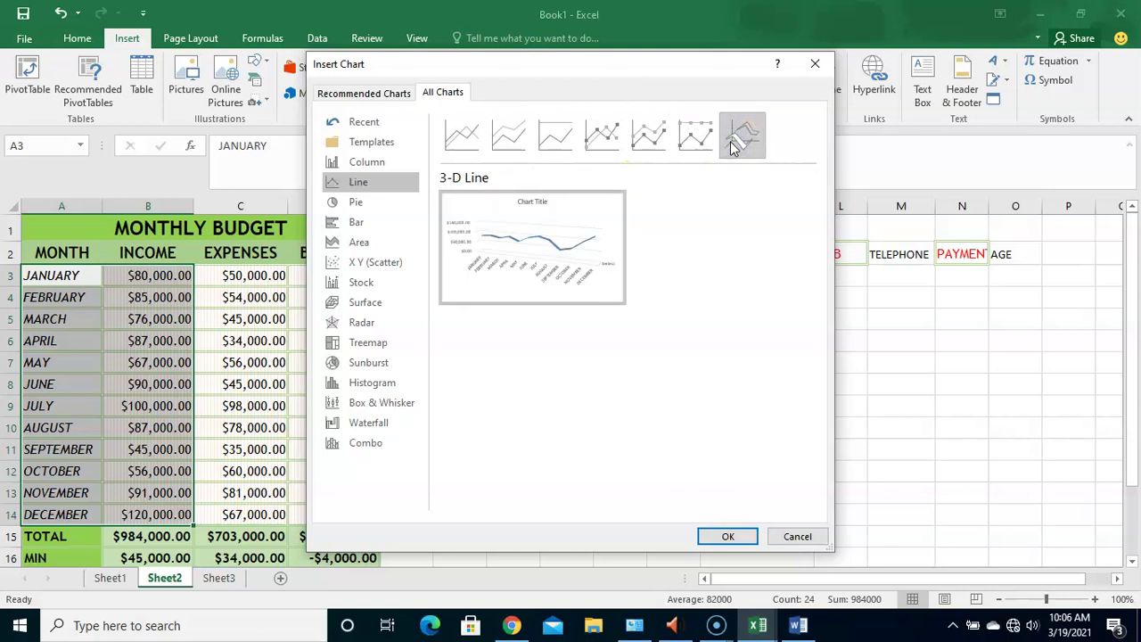
Preview the Pie, Bar, Area, X Y (Scatter) and Stock chart types for the selected data
click(365, 203)
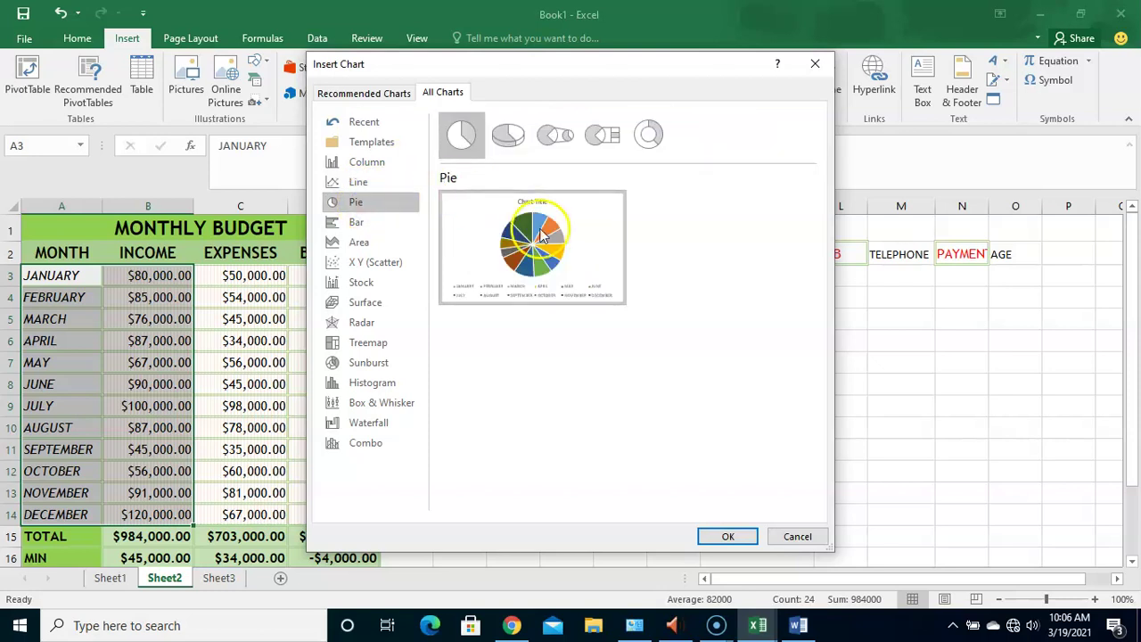
mouse_move(553, 222)
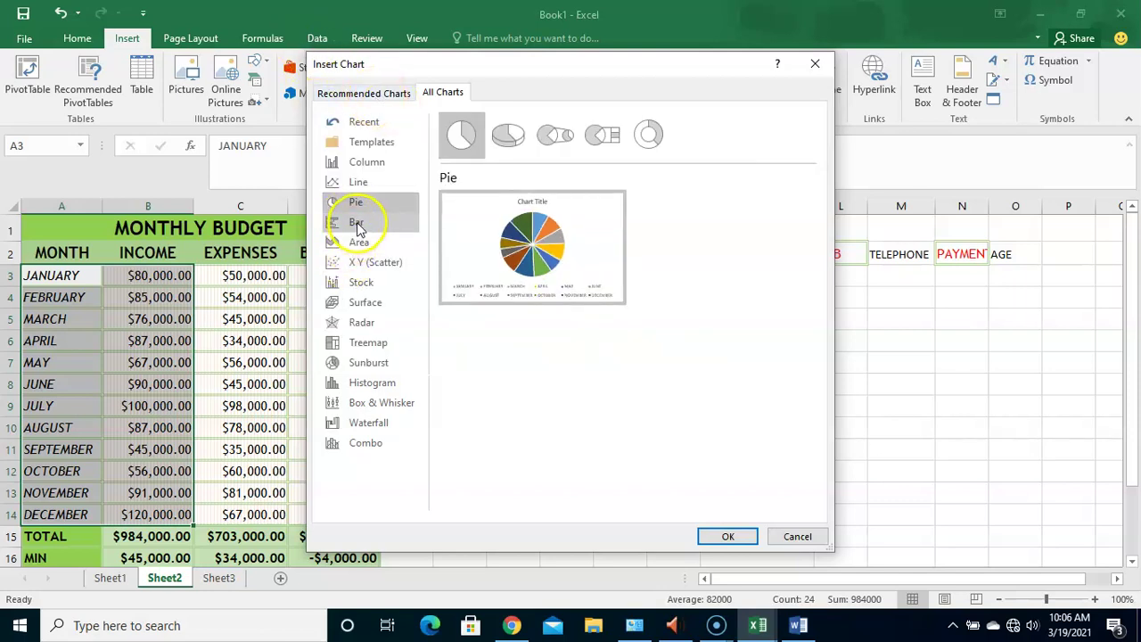
click(357, 224)
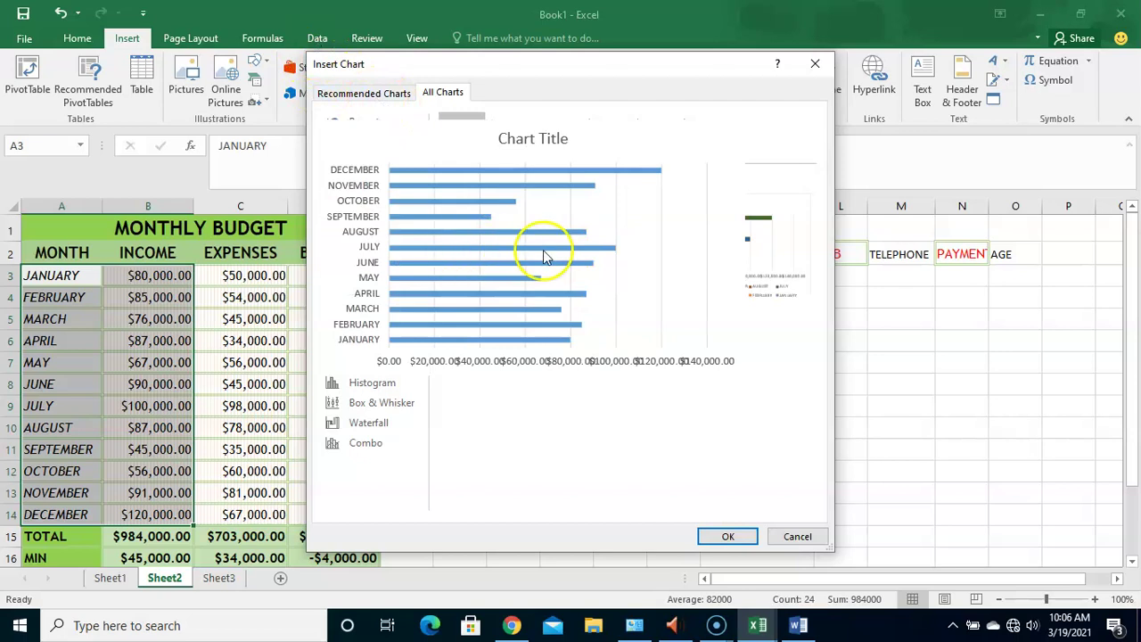
mouse_move(474, 267)
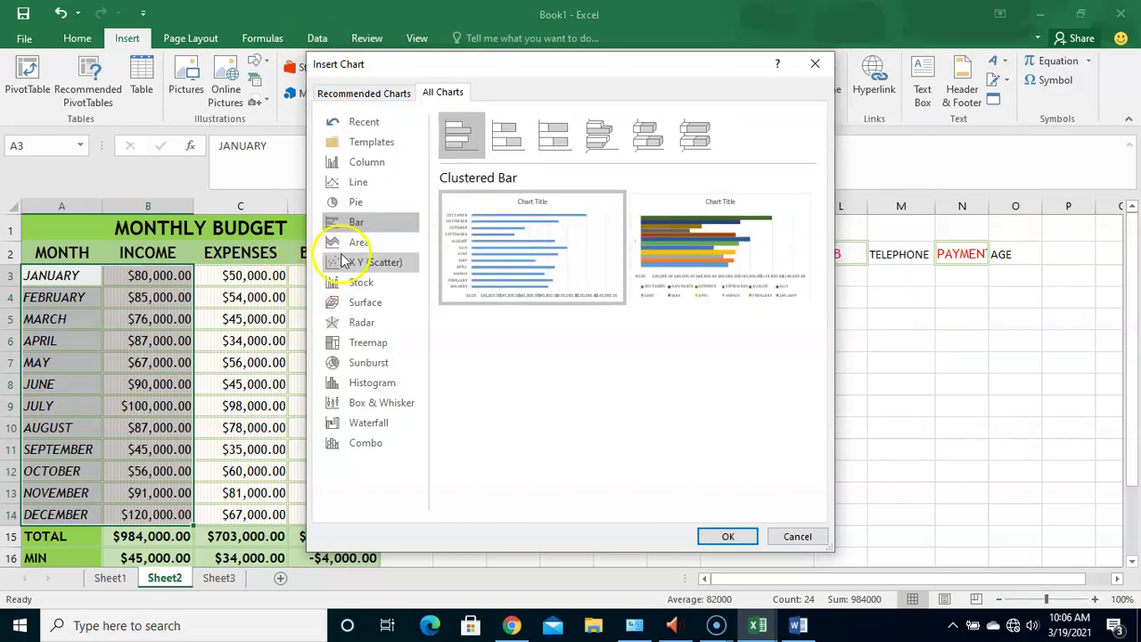
click(357, 244)
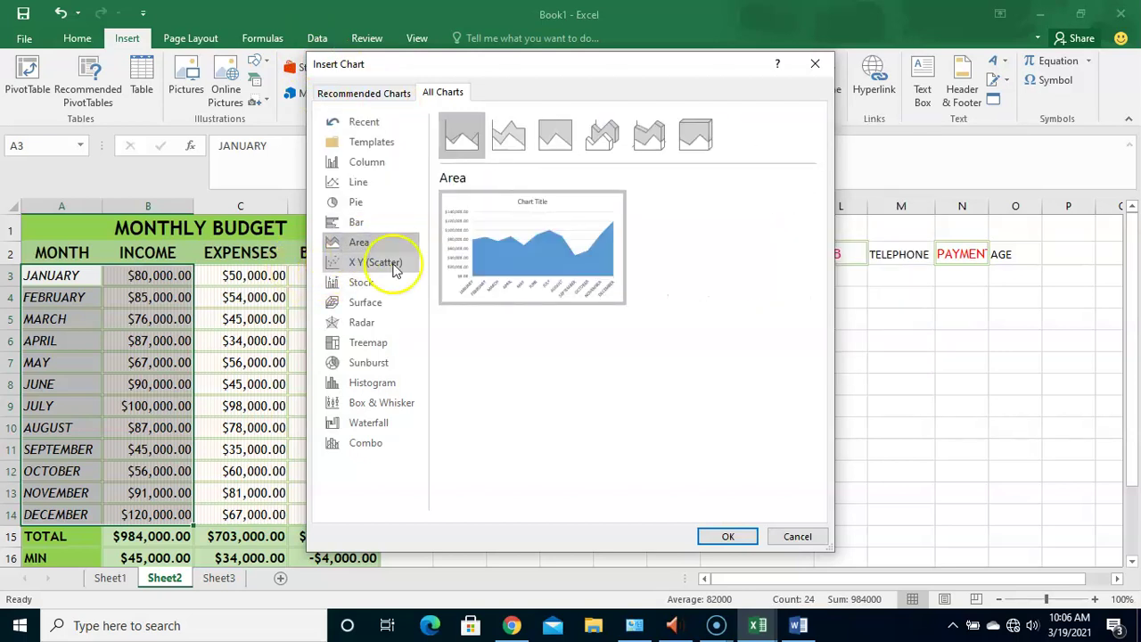
click(378, 260)
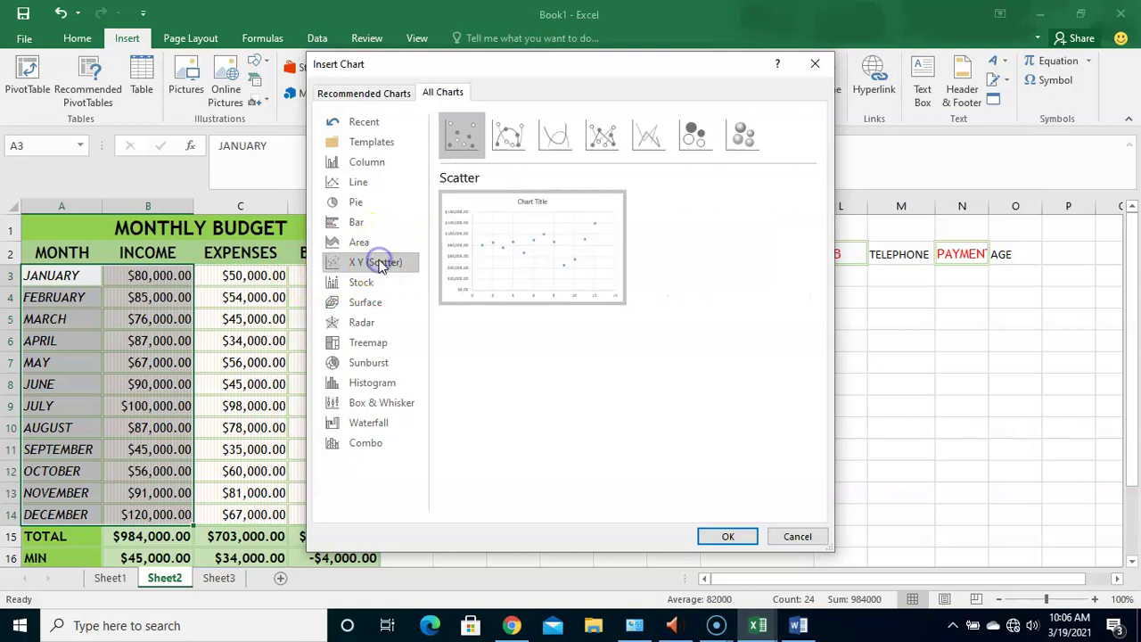
click(365, 284)
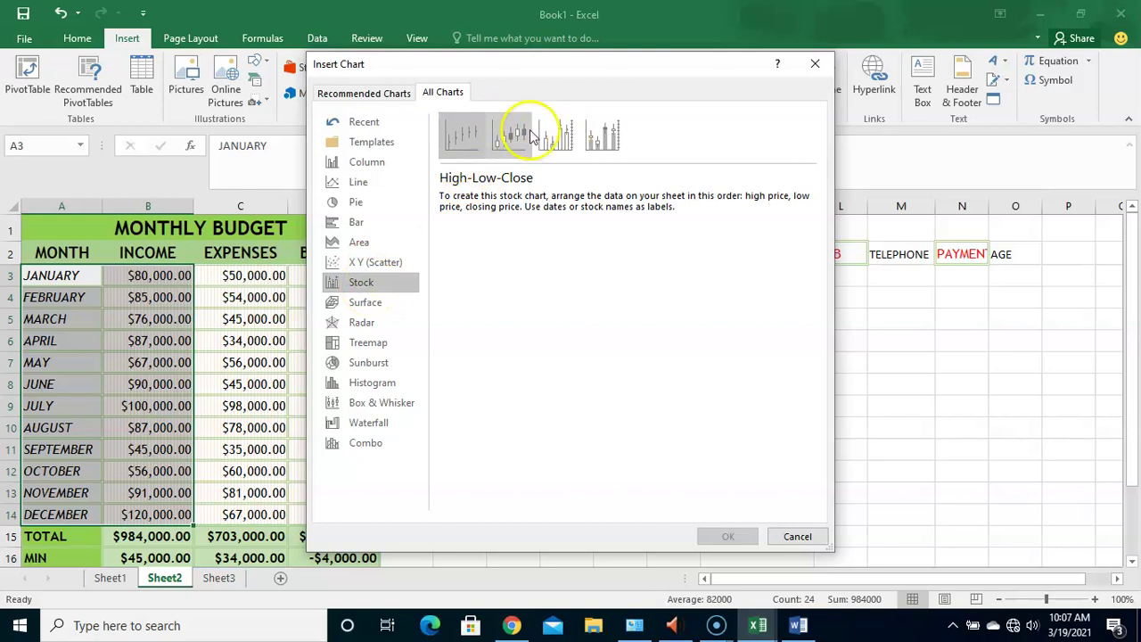
Look through the Surface, Radar, Treemap, Sunburst, Histogram, Box & Whisker, Waterfall and Combo chart types
click(370, 304)
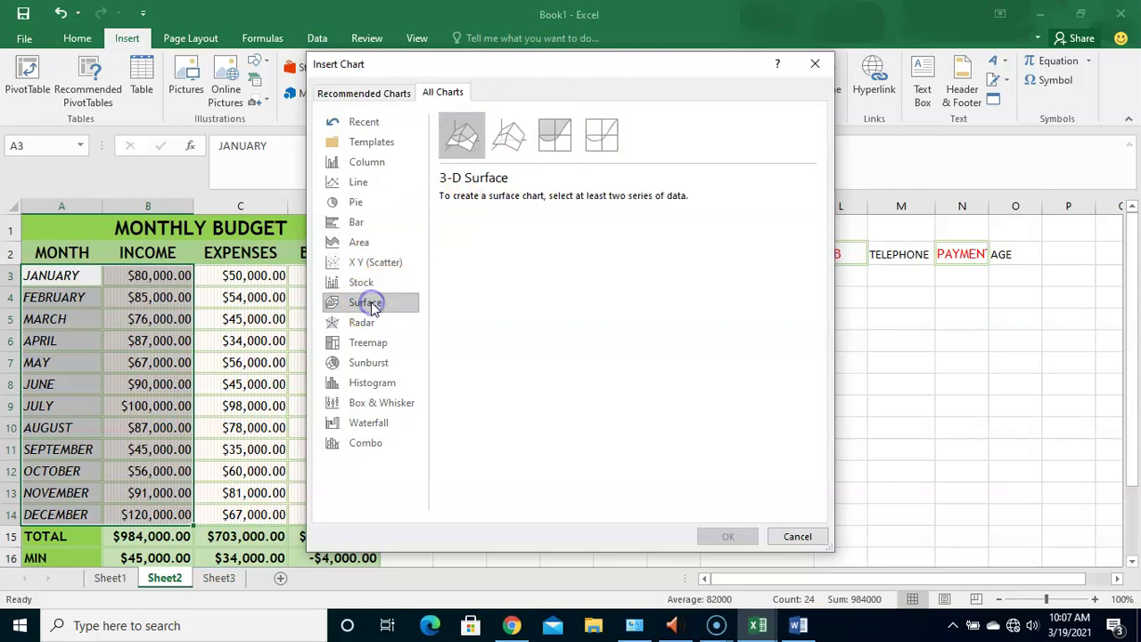
click(367, 325)
click(370, 347)
click(376, 365)
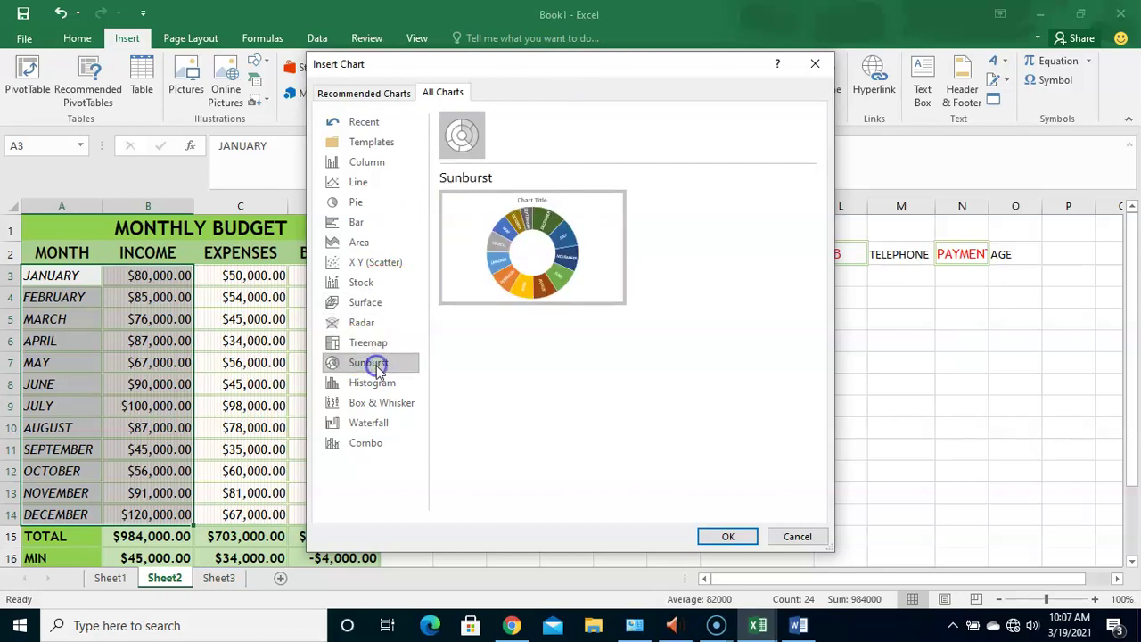
click(381, 388)
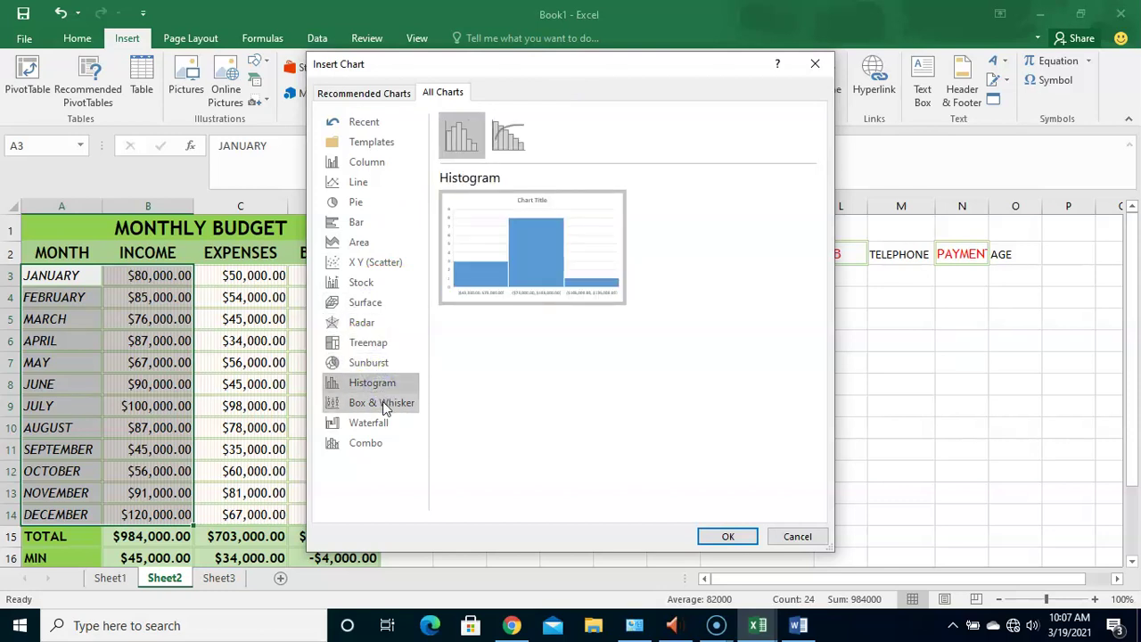
click(383, 408)
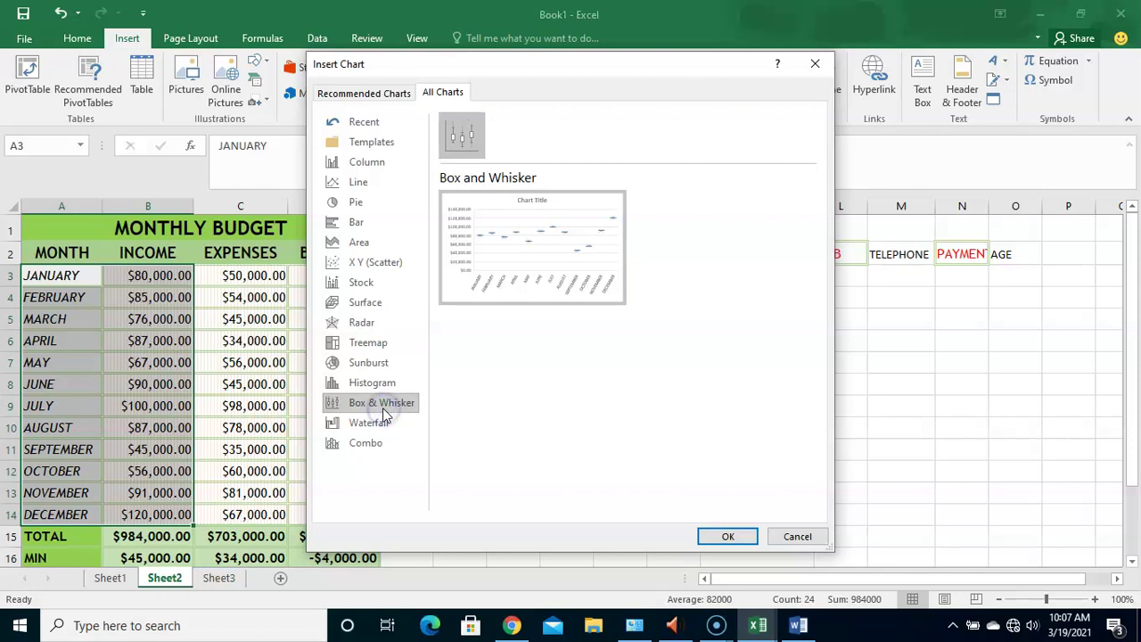
click(379, 428)
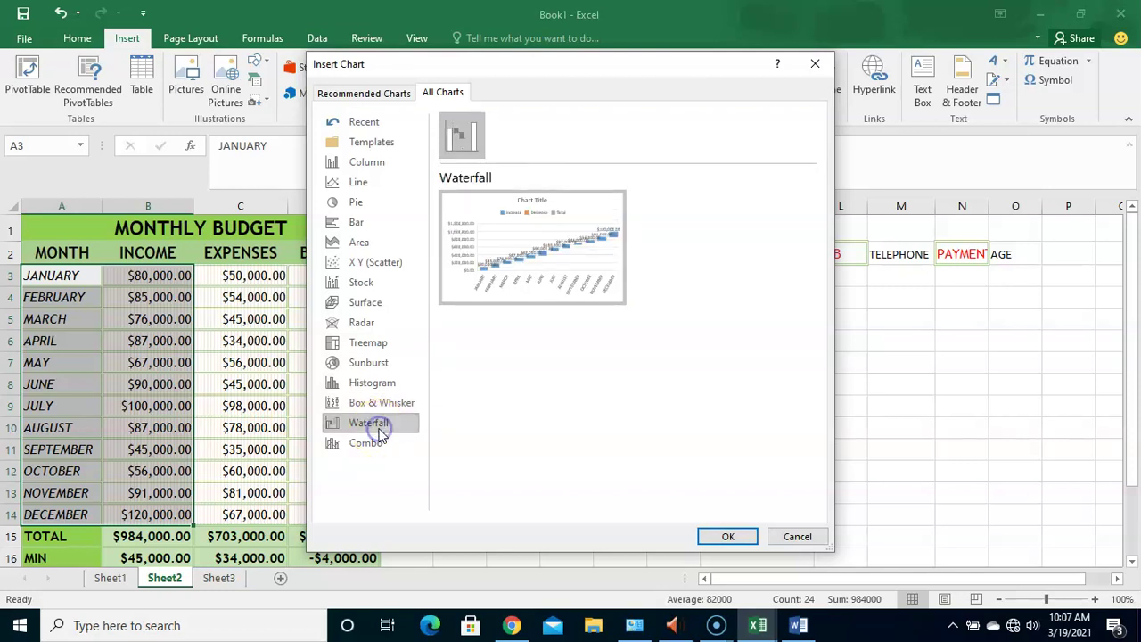
click(375, 445)
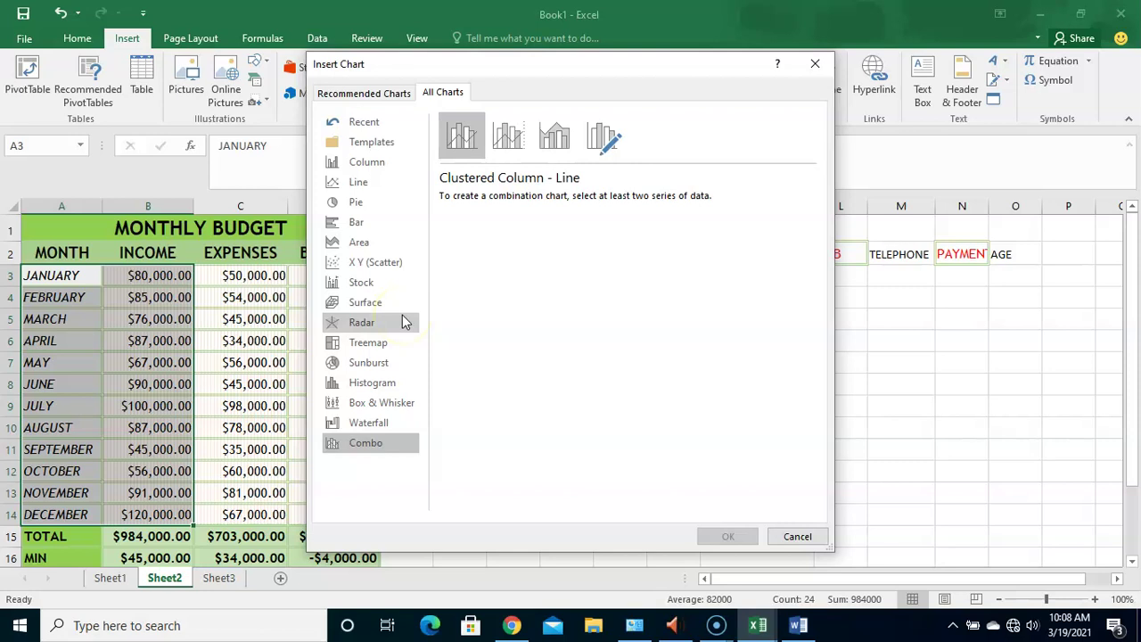
Insert a Clustered Column chart of the monthly incomes, using the variant with a differently coloured column for each month
click(366, 164)
mouse_move(522, 255)
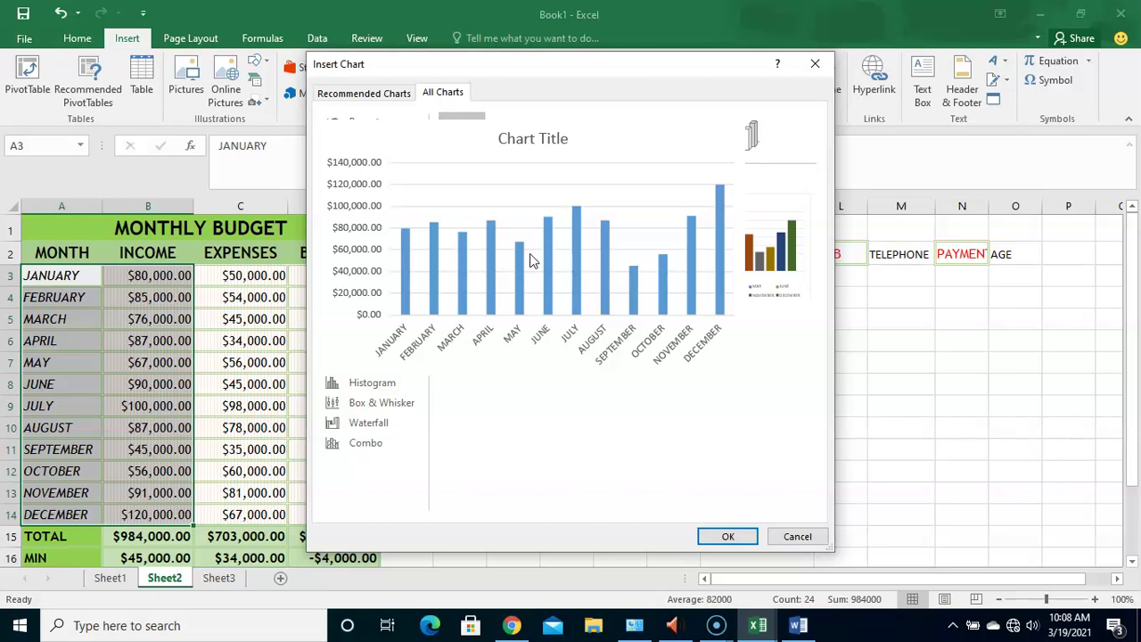
click(761, 233)
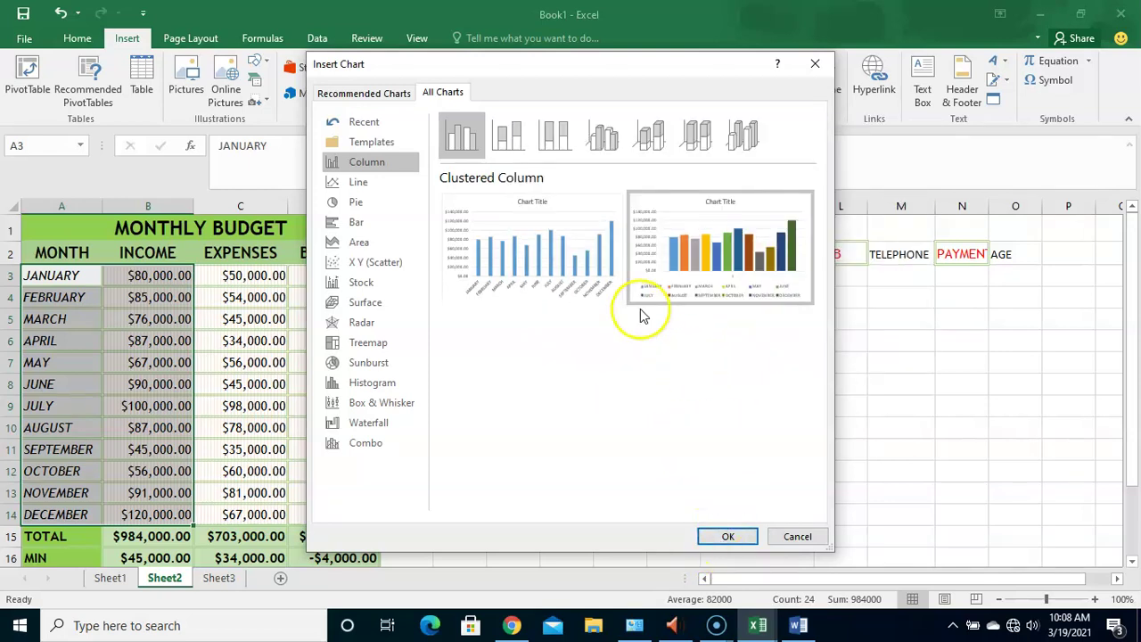
mouse_move(760, 256)
mouse_move(496, 255)
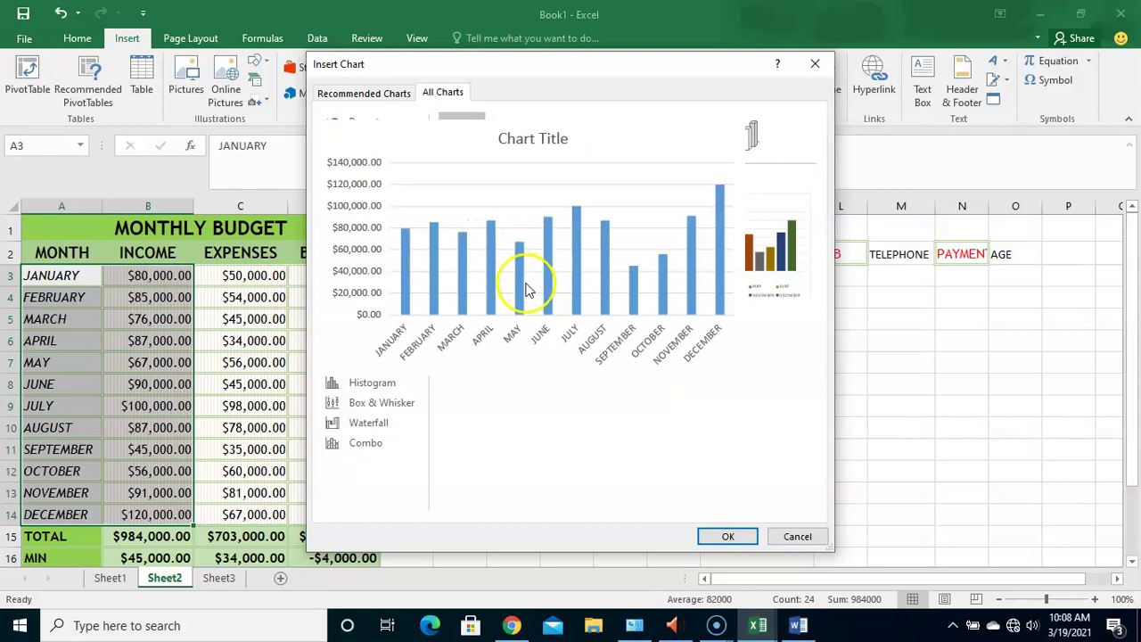
mouse_move(759, 232)
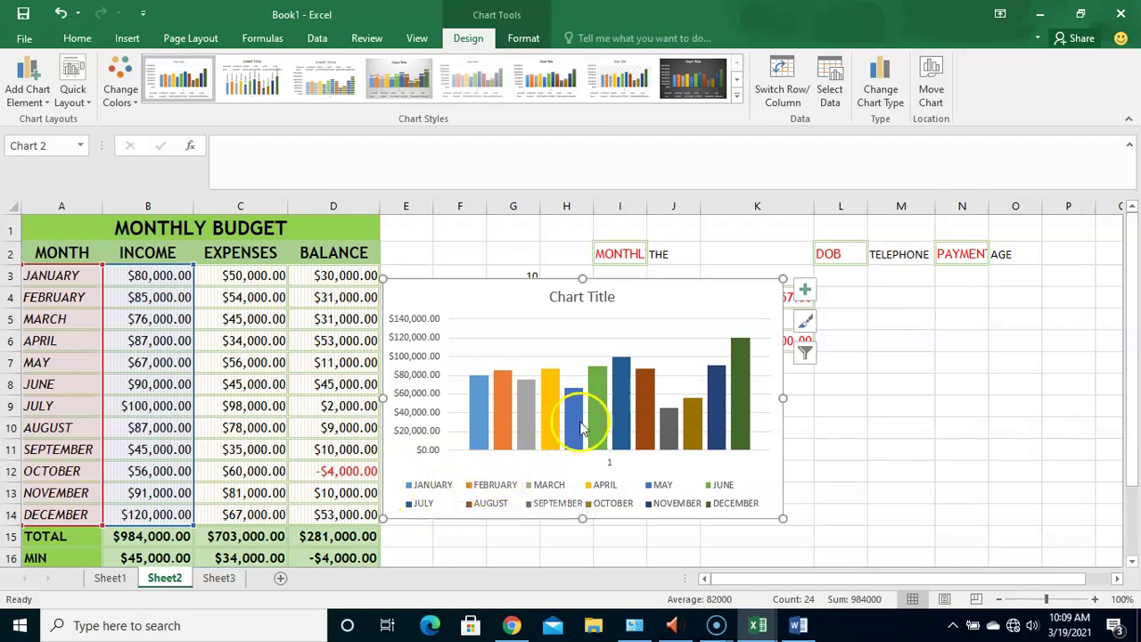
mouse_move(749, 430)
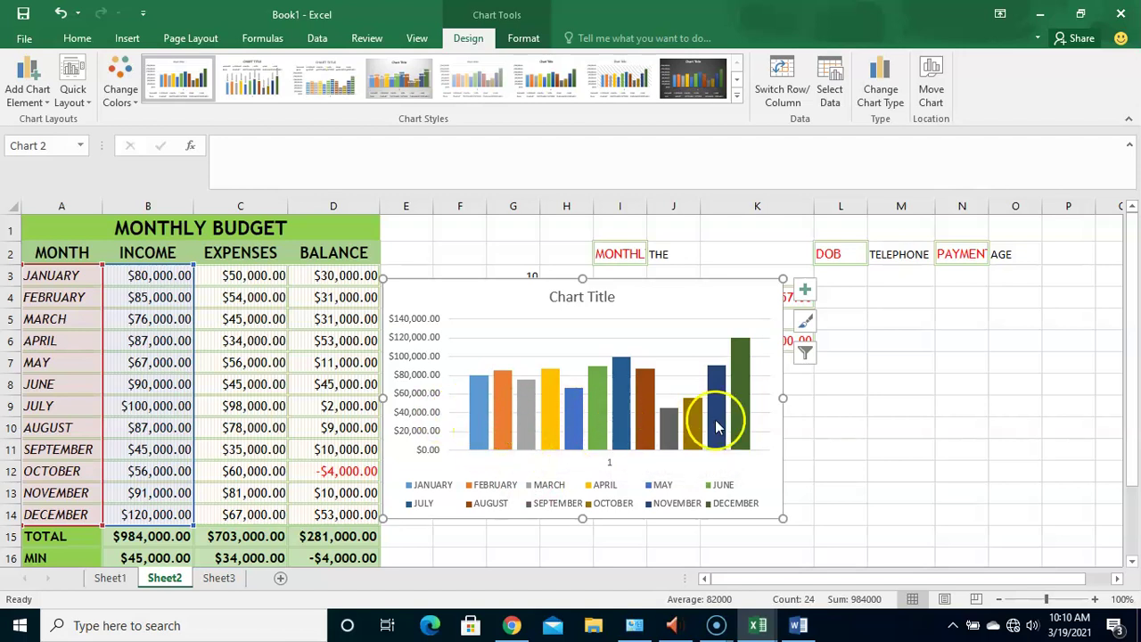
mouse_move(735, 434)
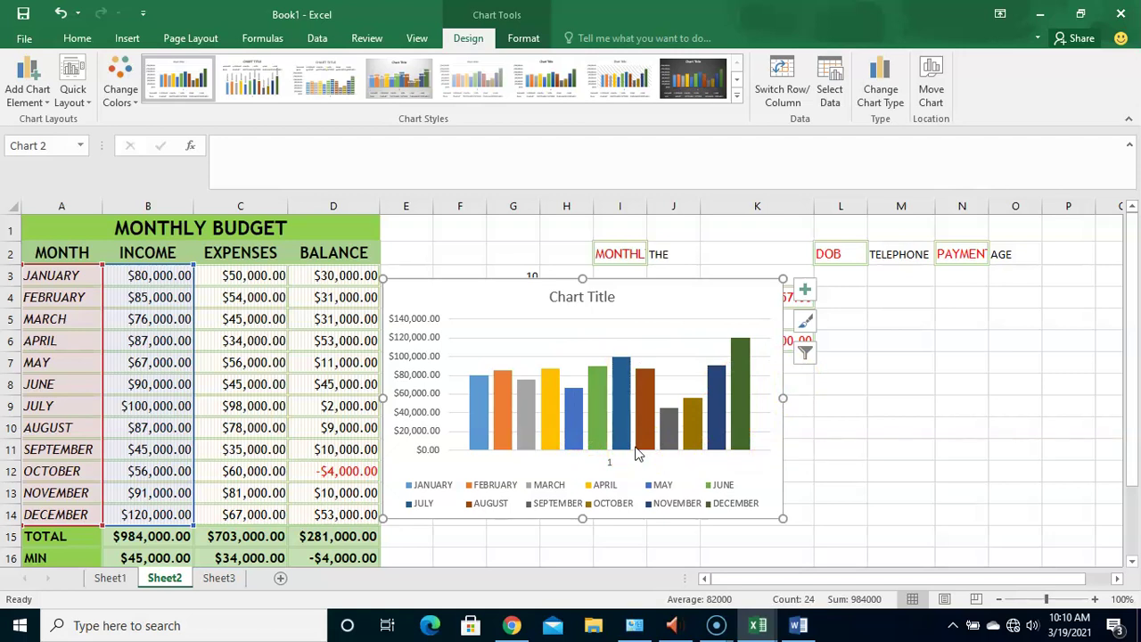
Replace the placeholder chart title with MONTHLY BUDGET
click(590, 298)
click(614, 298)
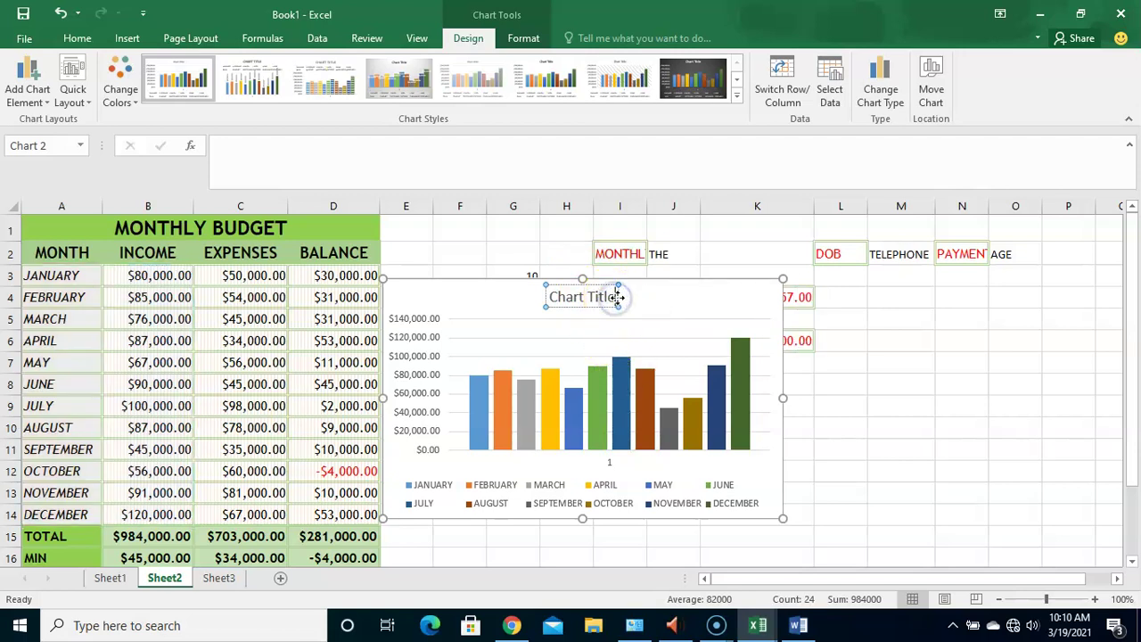
key(BackSpace)
key(BackSpace)
key(BackSpace)
key(BackSpace)
key(BackSpace)
key(BackSpace)
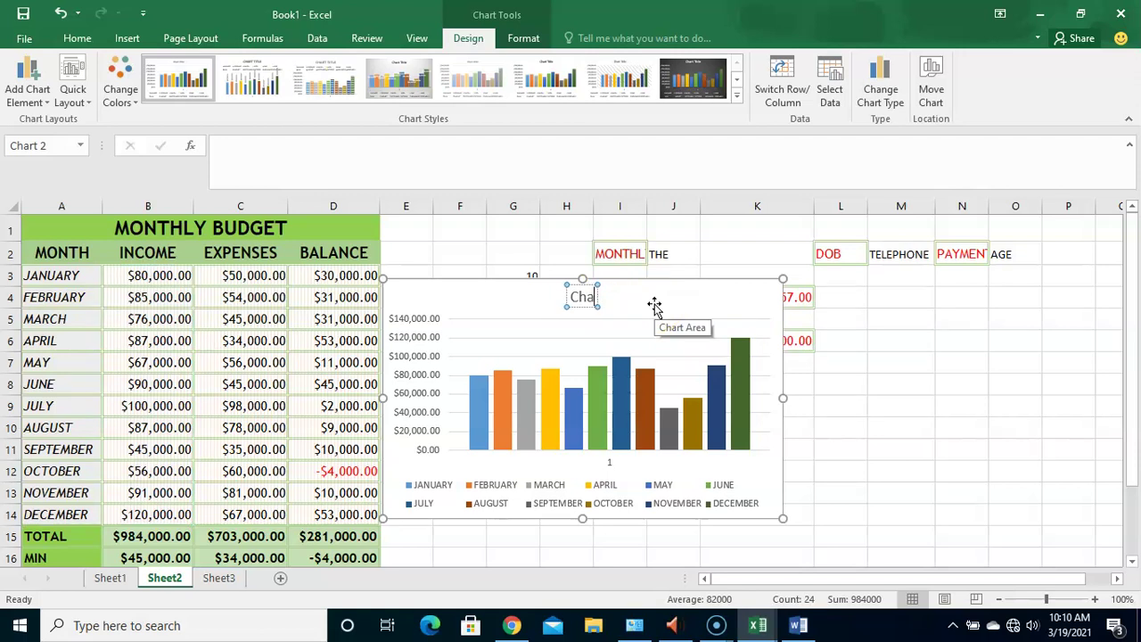
text(MONTHLY BUDGET)
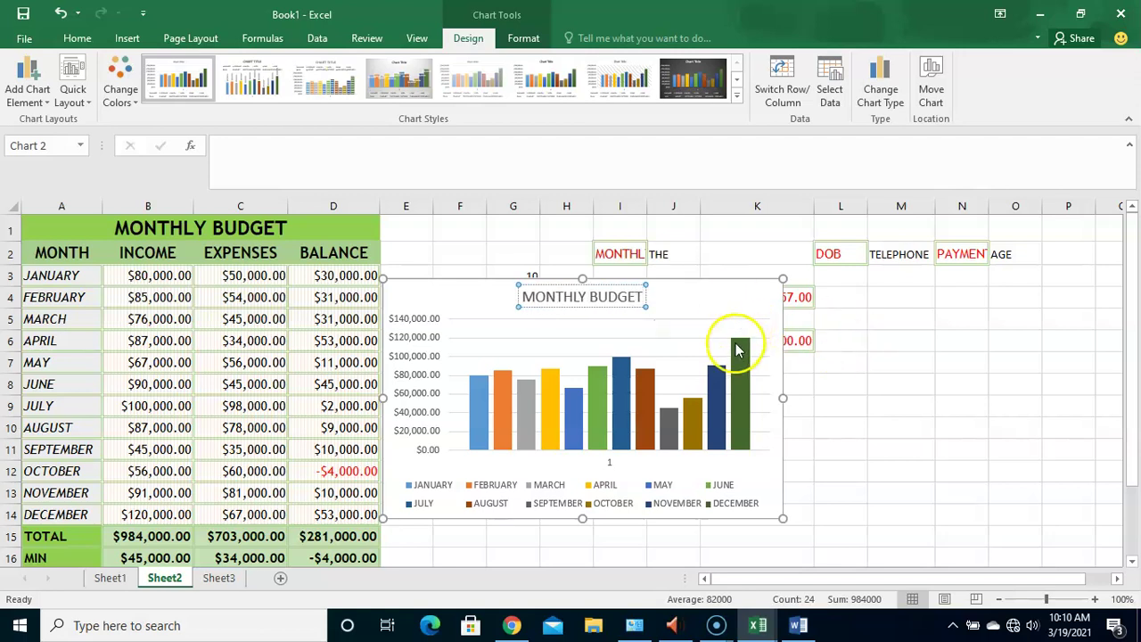
click(783, 378)
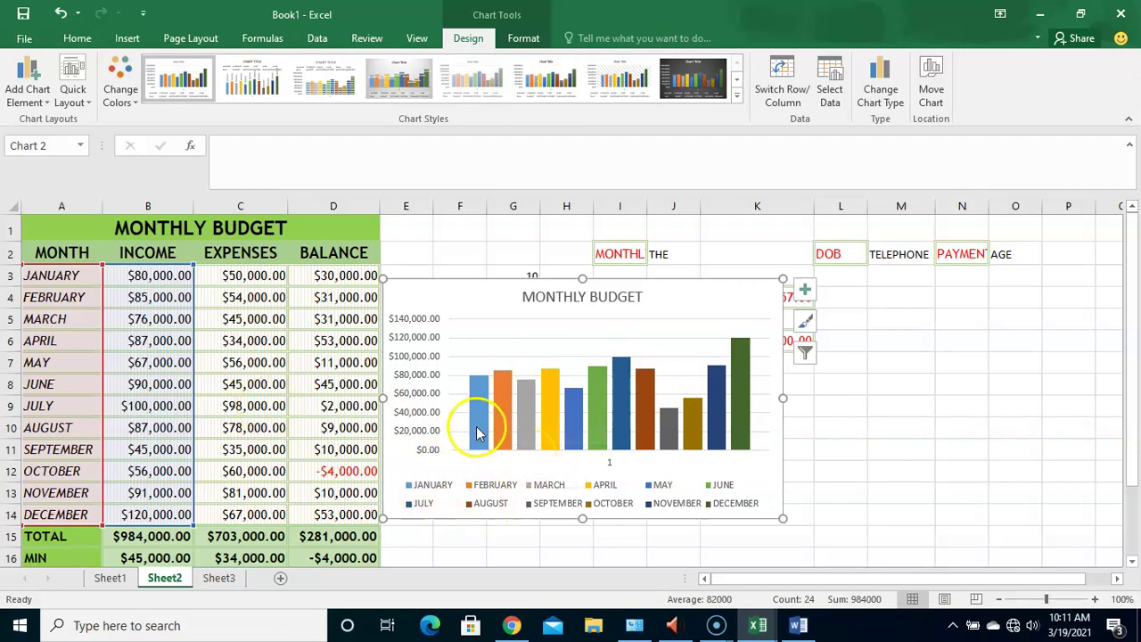
mouse_move(476, 439)
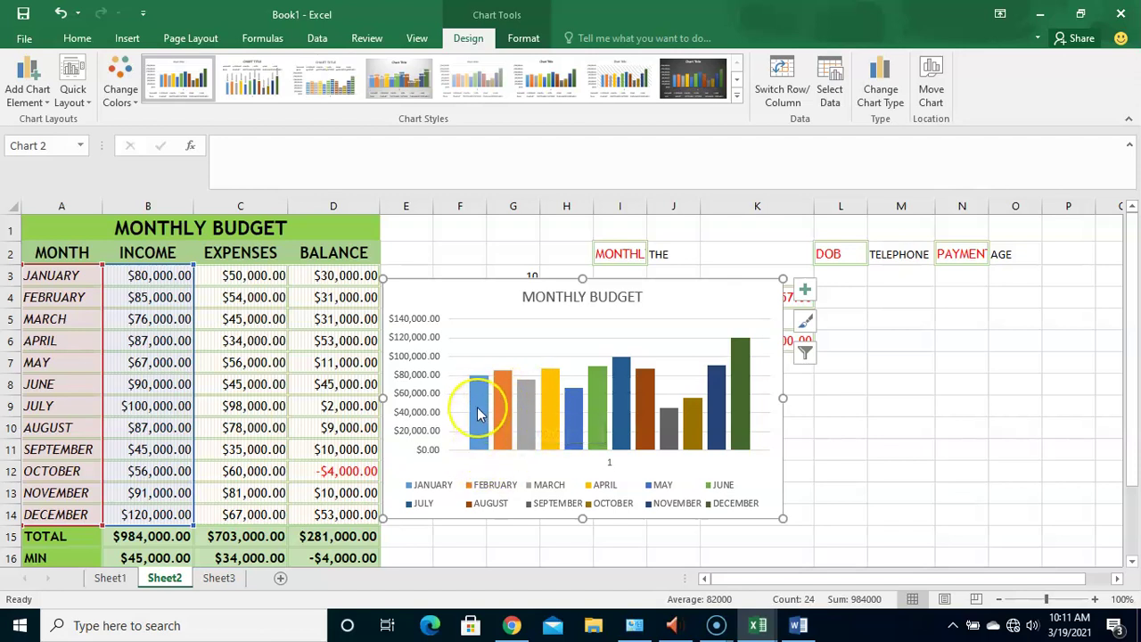
Examine the monthly columns in the MONTHLY BUDGET chart and the income value each one represents
mouse_move(477, 413)
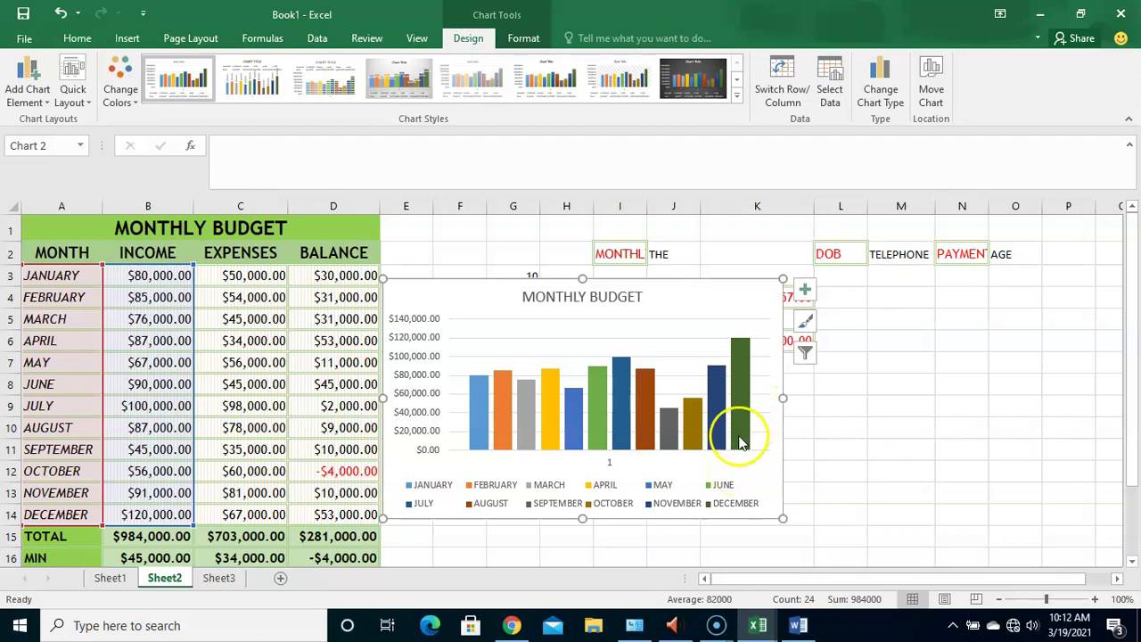
mouse_move(736, 385)
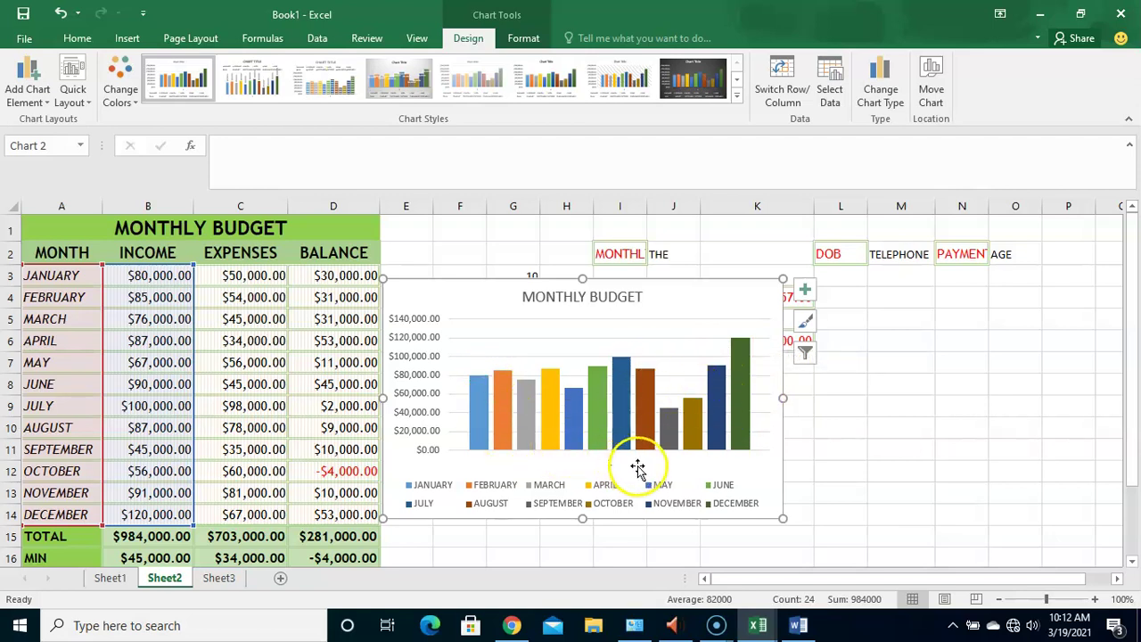
mouse_move(668, 423)
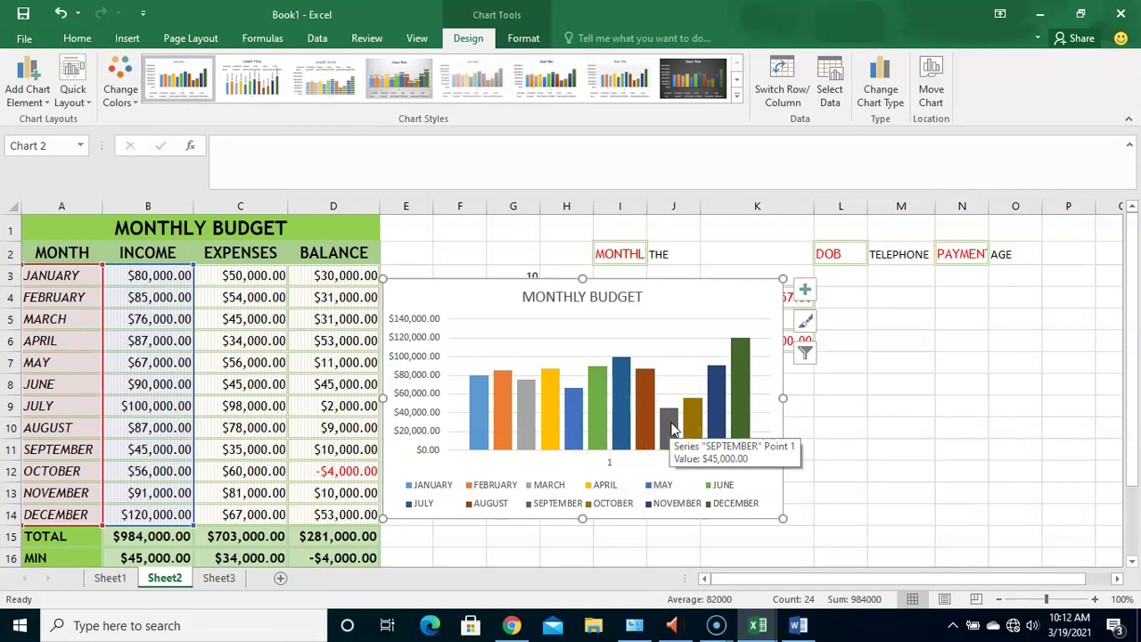
click(154, 280)
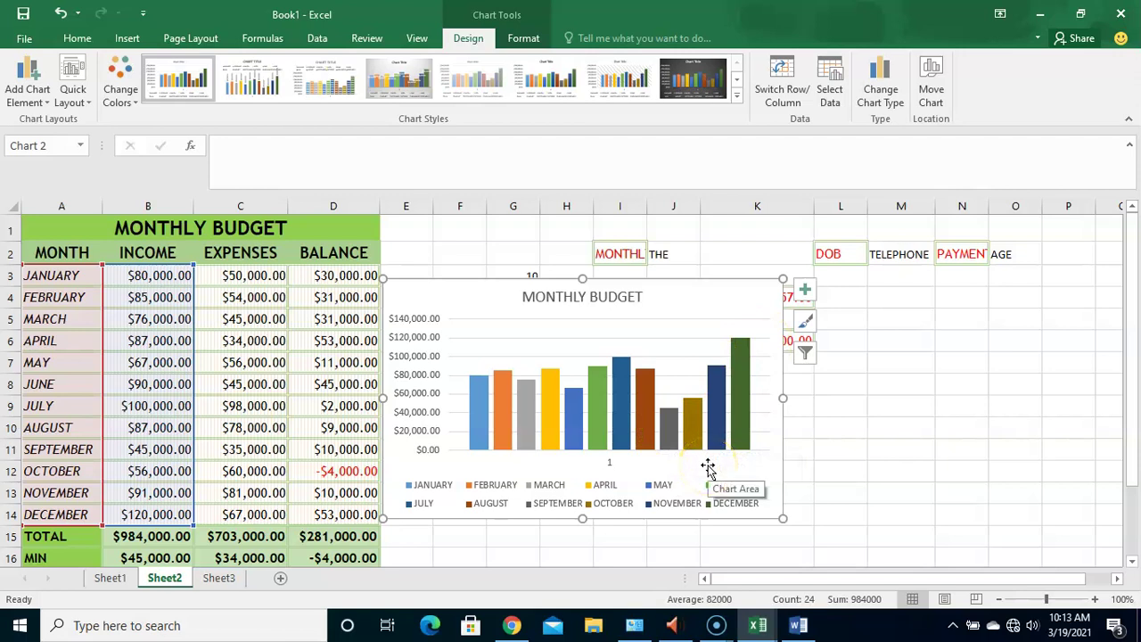
mouse_move(597, 413)
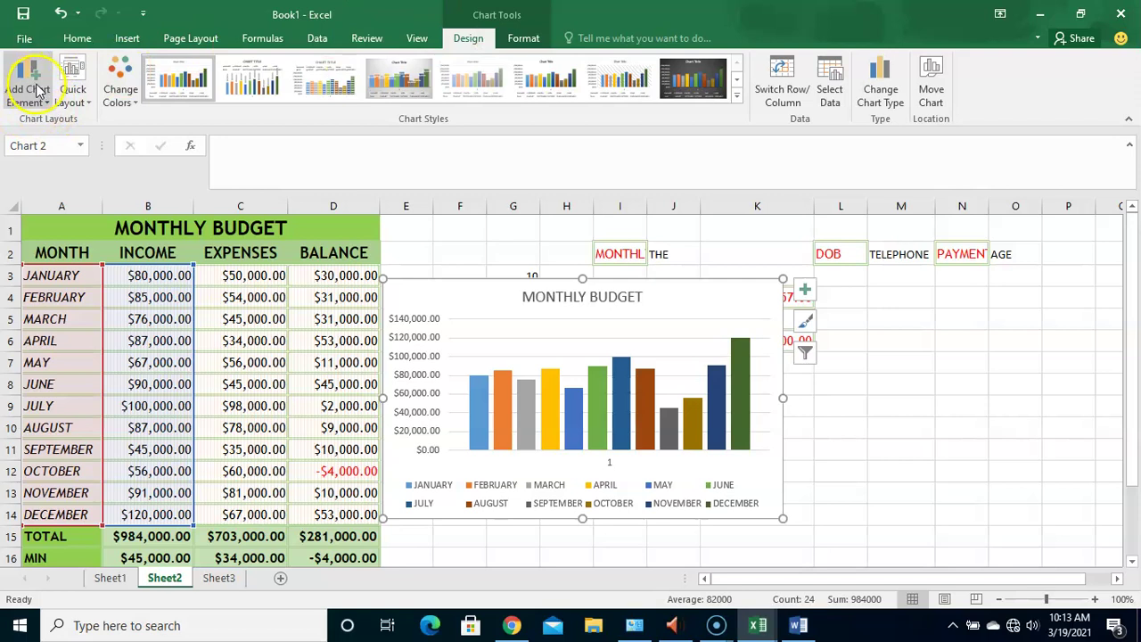
click(471, 41)
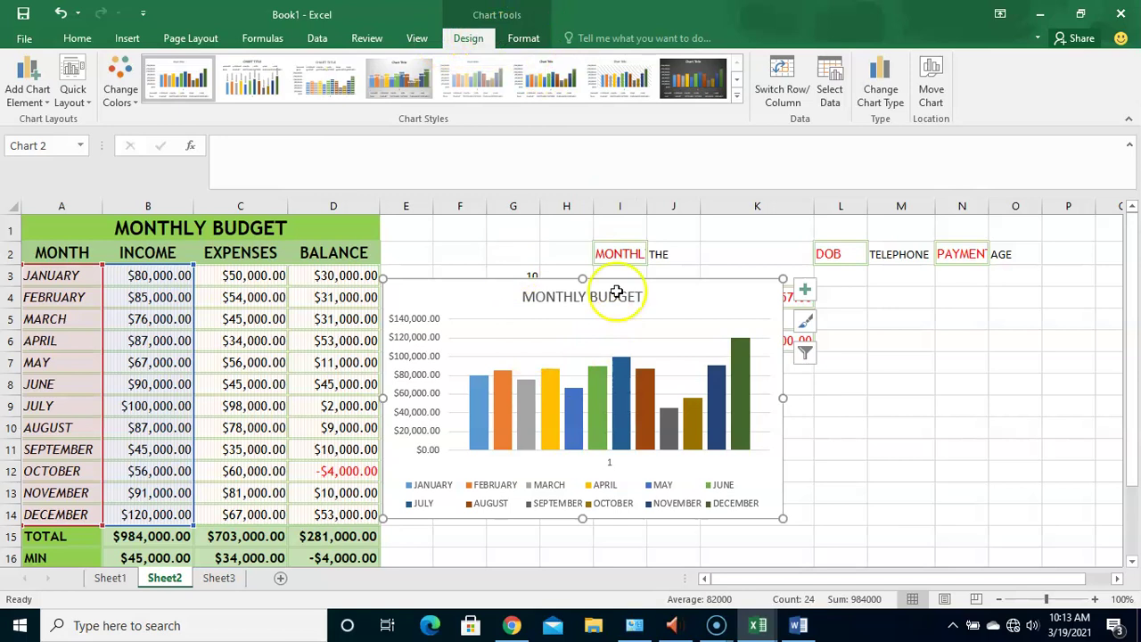
click(480, 46)
click(474, 38)
click(473, 41)
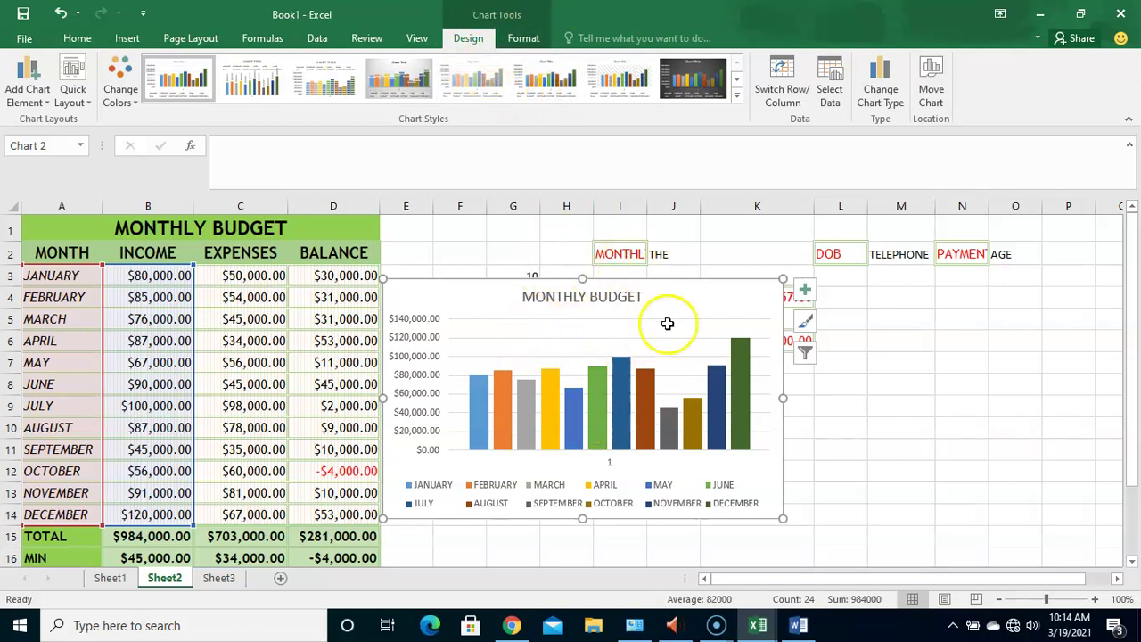
mouse_move(613, 383)
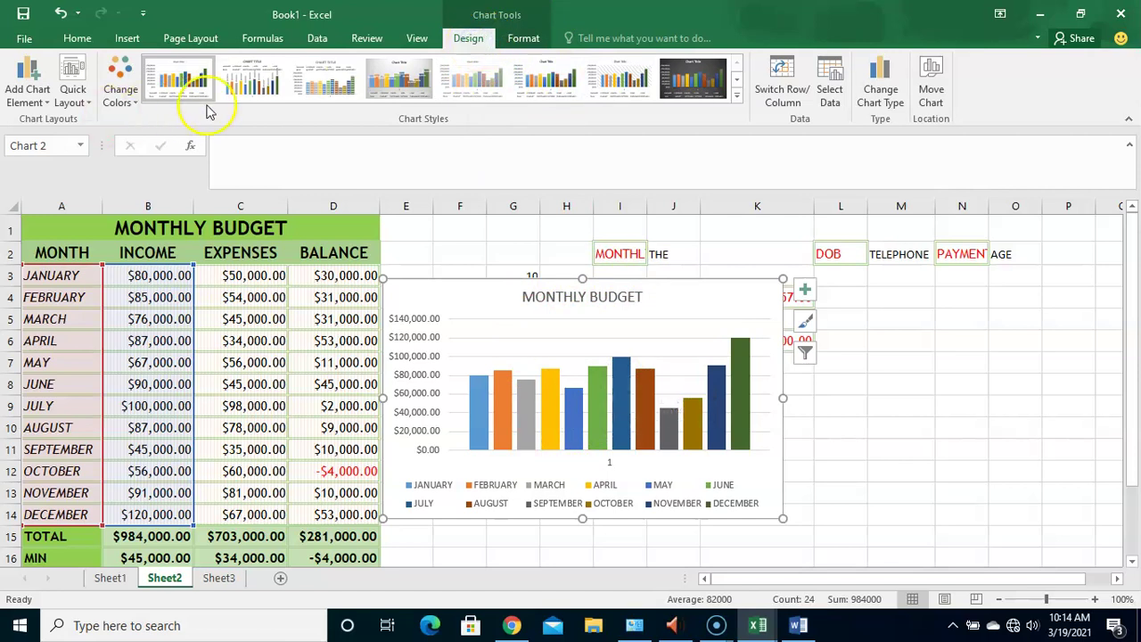
Add a primary horizontal axis title to the chart and change its text to MONTH
click(37, 97)
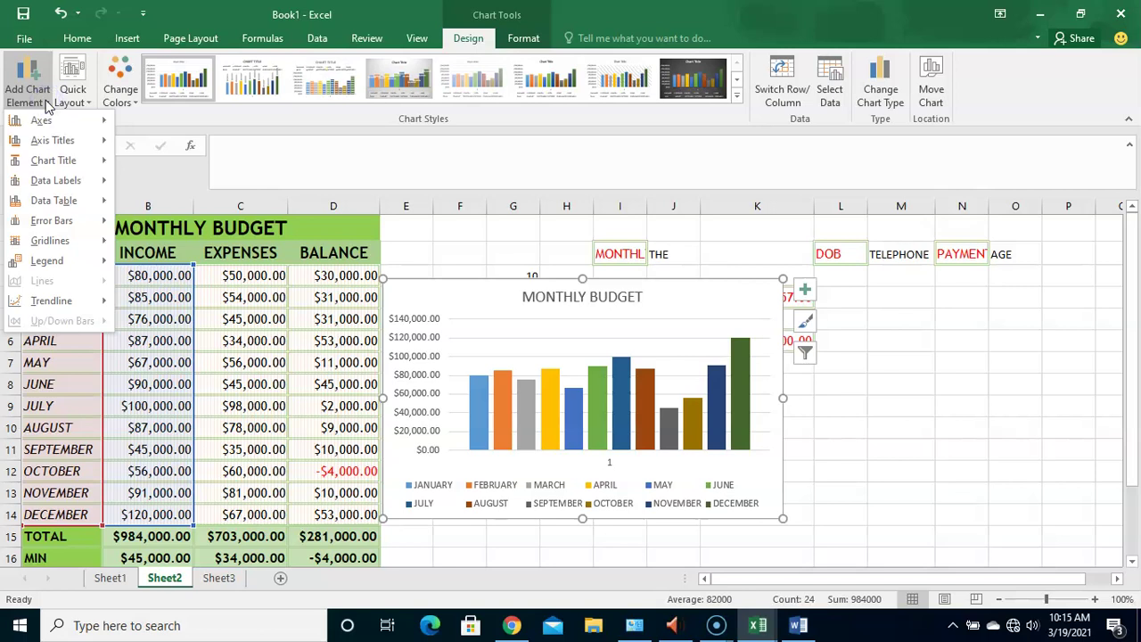
click(60, 128)
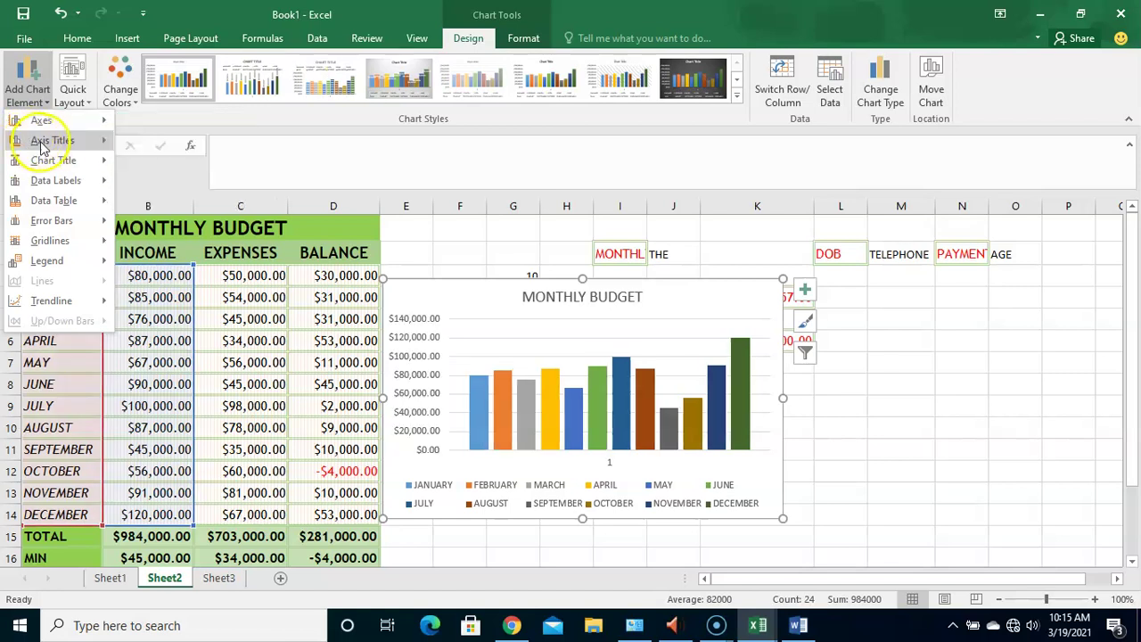
mouse_move(63, 143)
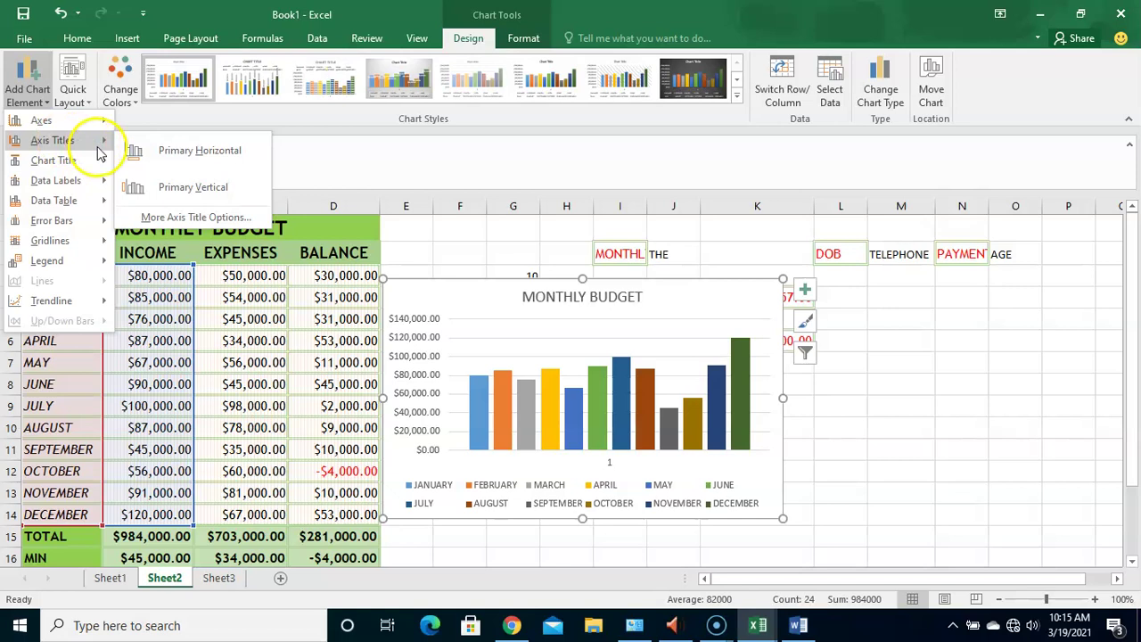
click(178, 151)
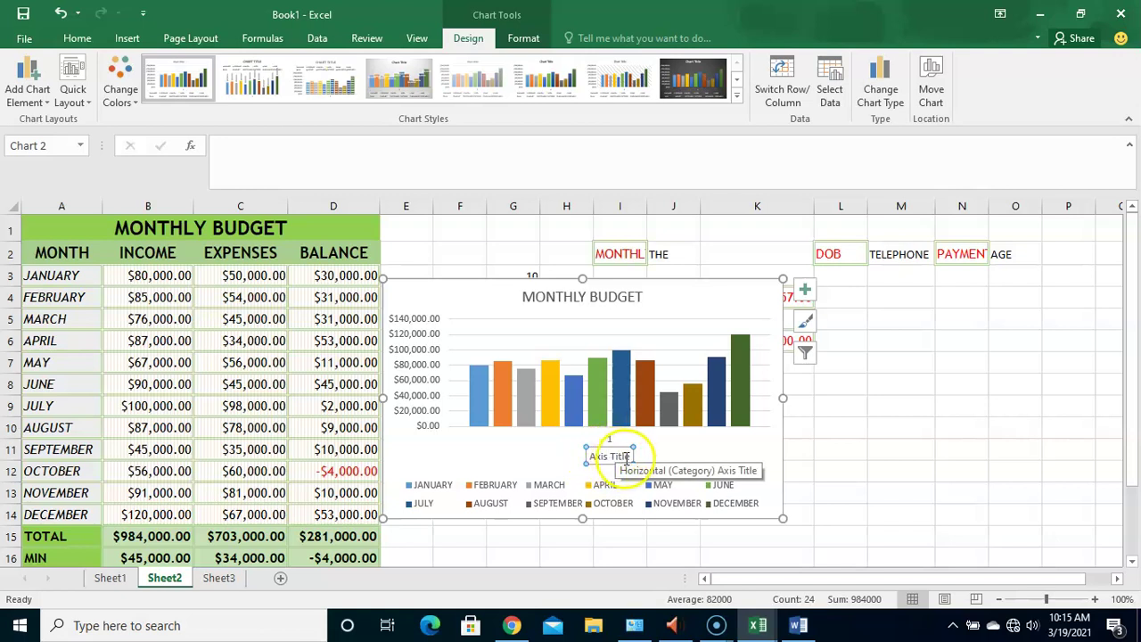
click(626, 456)
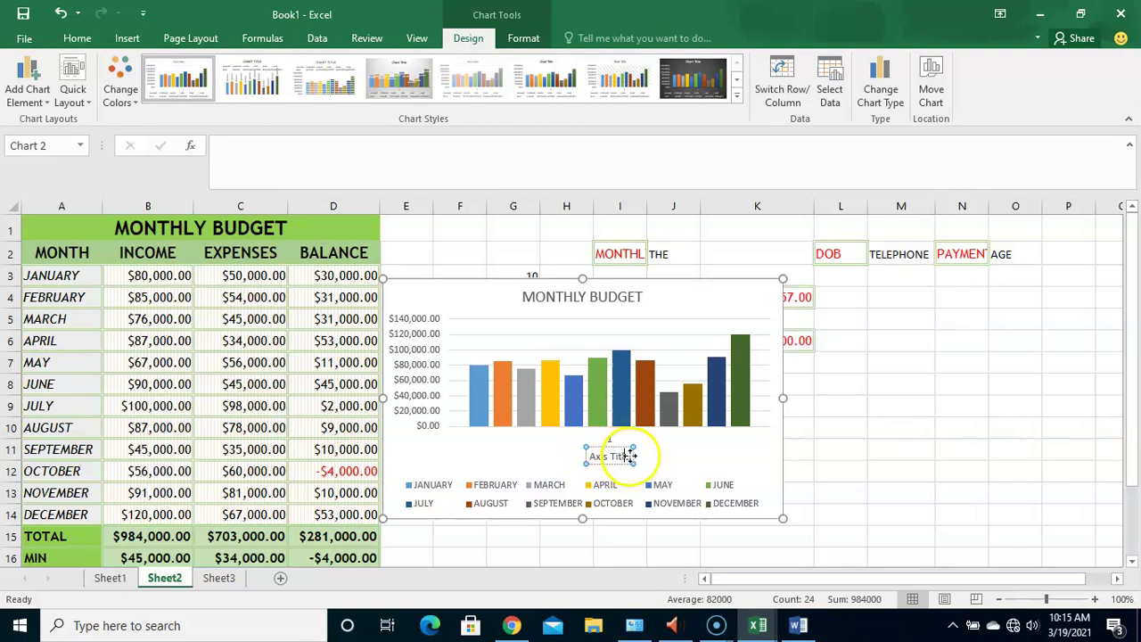
key(BackSpace)
key(BackSpace)
key(BackSpace)
key(BackSpace)
key(BackSpace)
key(BackSpace)
key(BackSpace)
key(BackSpace)
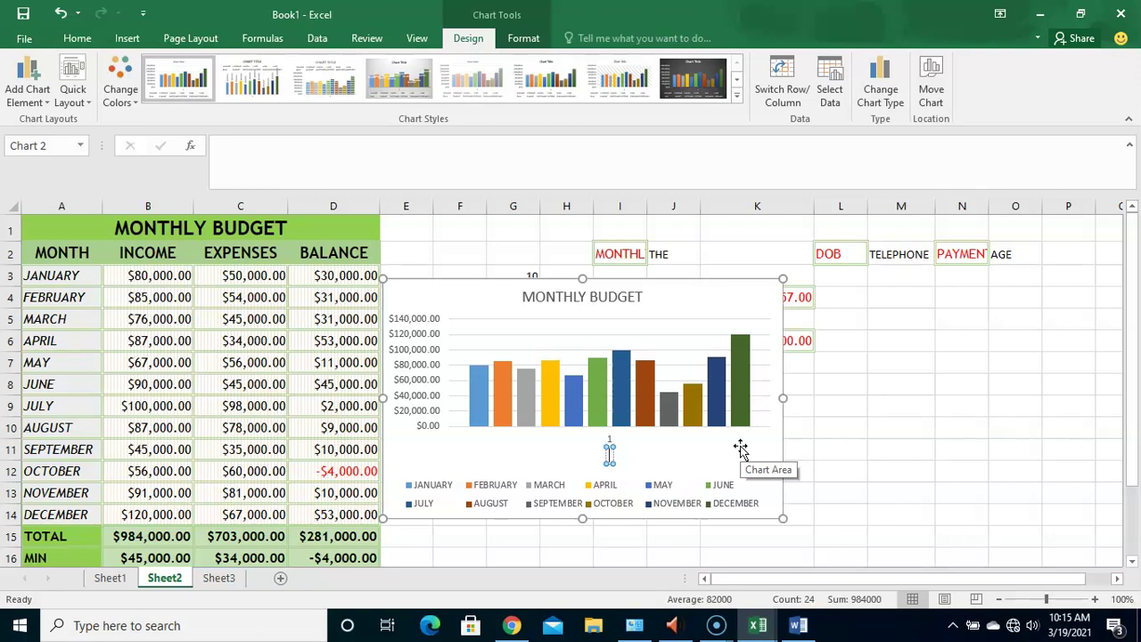
text(MONTH)
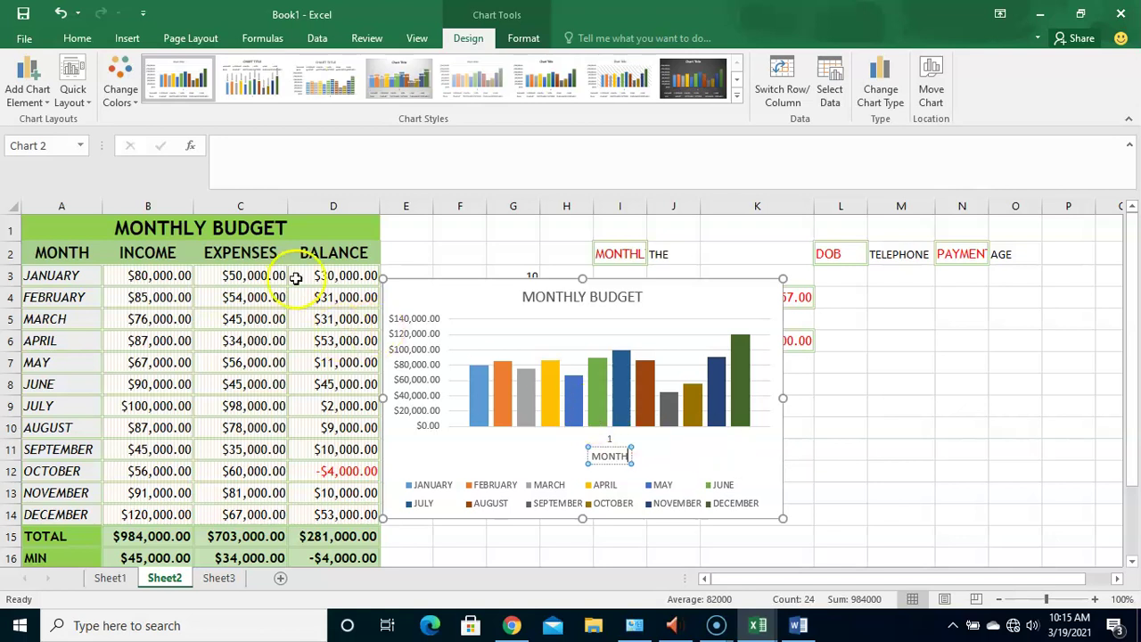
Add a primary vertical axis title to the chart, change its text to INCOME, and deselect the chart
click(30, 89)
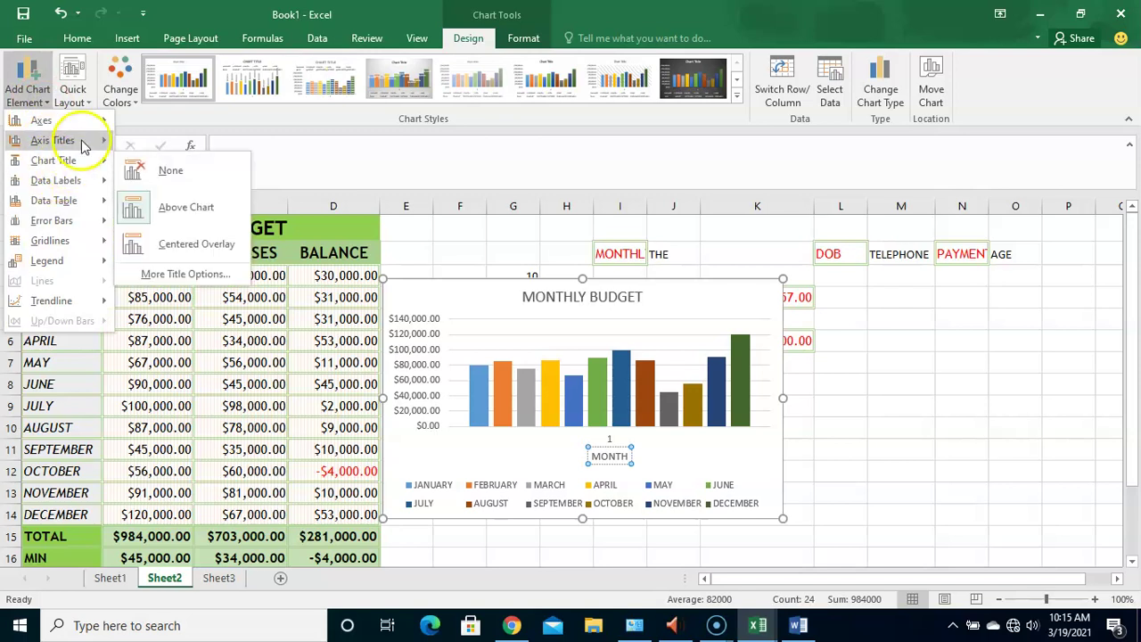
mouse_move(81, 144)
click(185, 189)
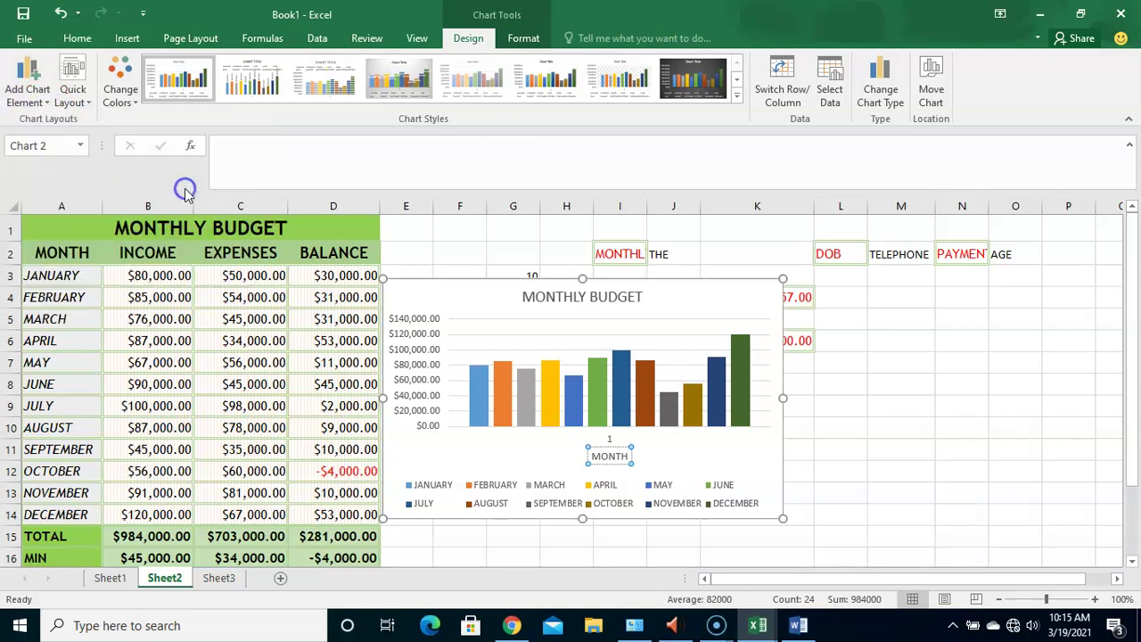
click(408, 381)
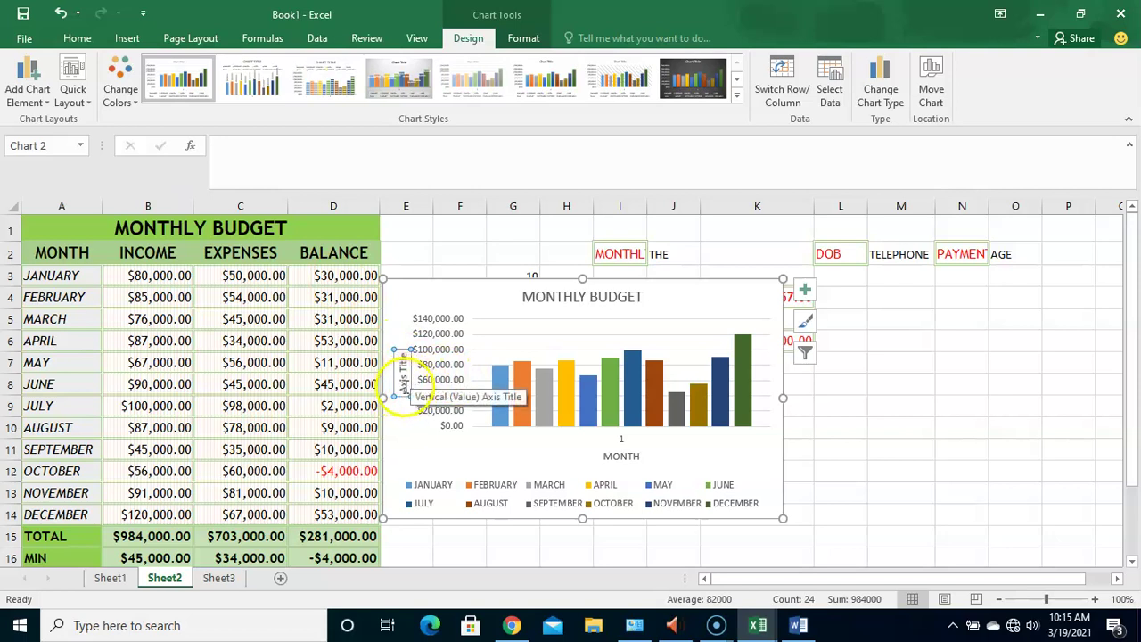
click(403, 381)
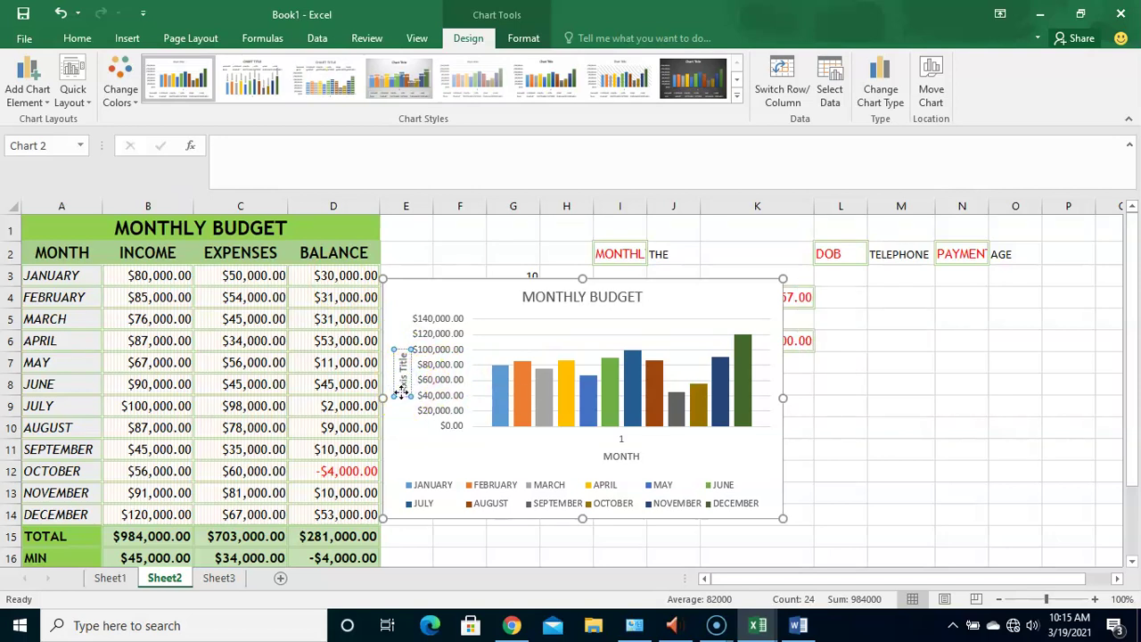
click(403, 383)
drag(402, 373, 406, 318)
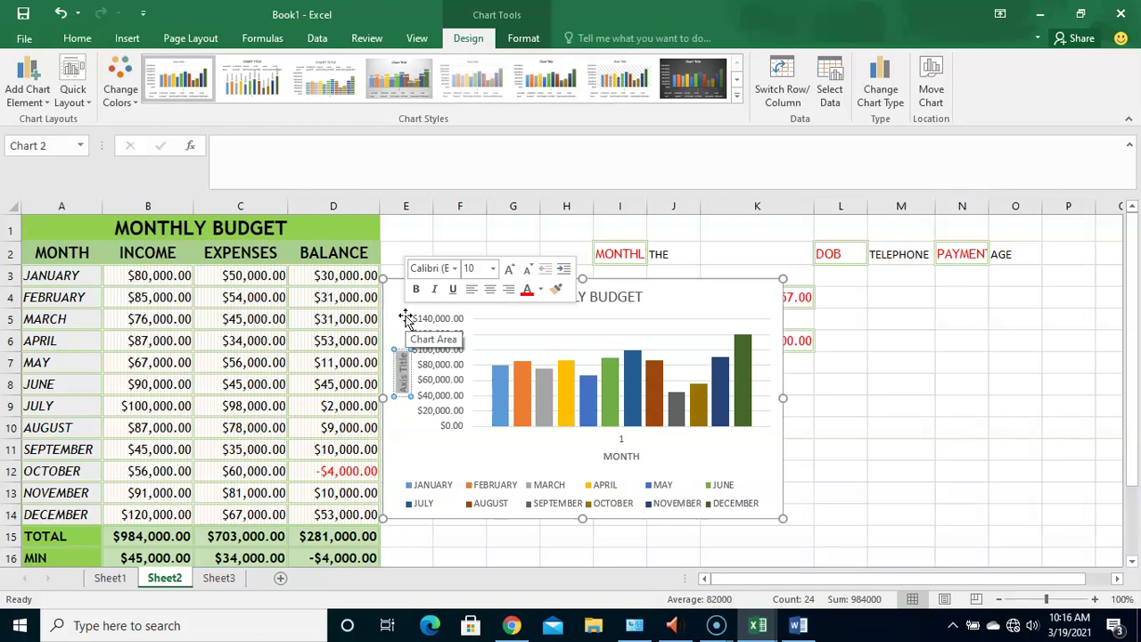
text(INCOME)
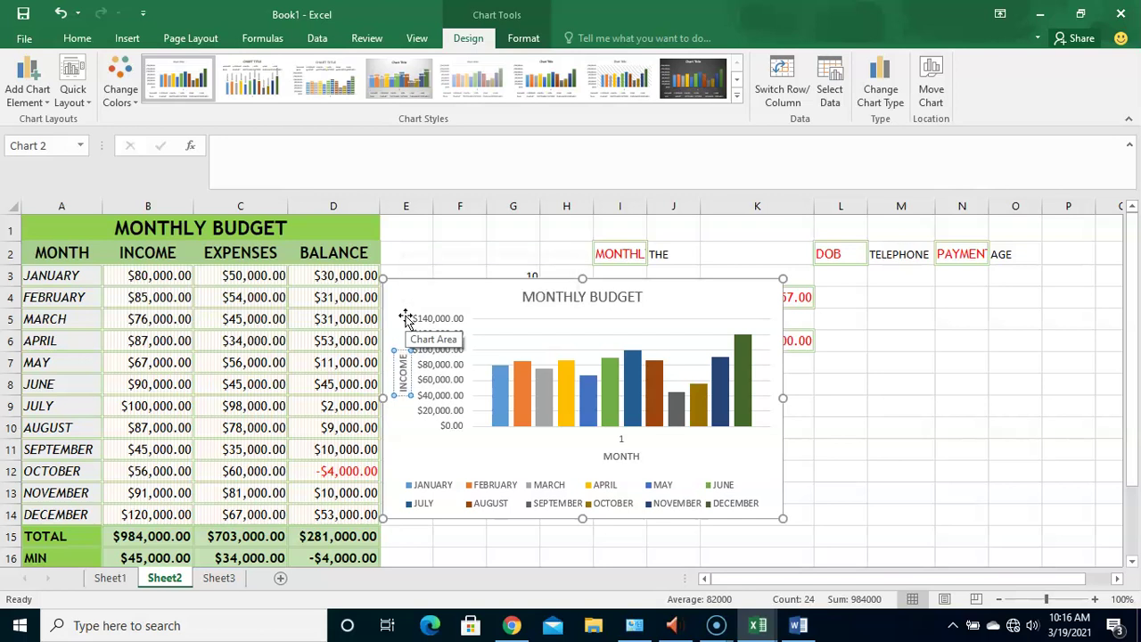
click(838, 434)
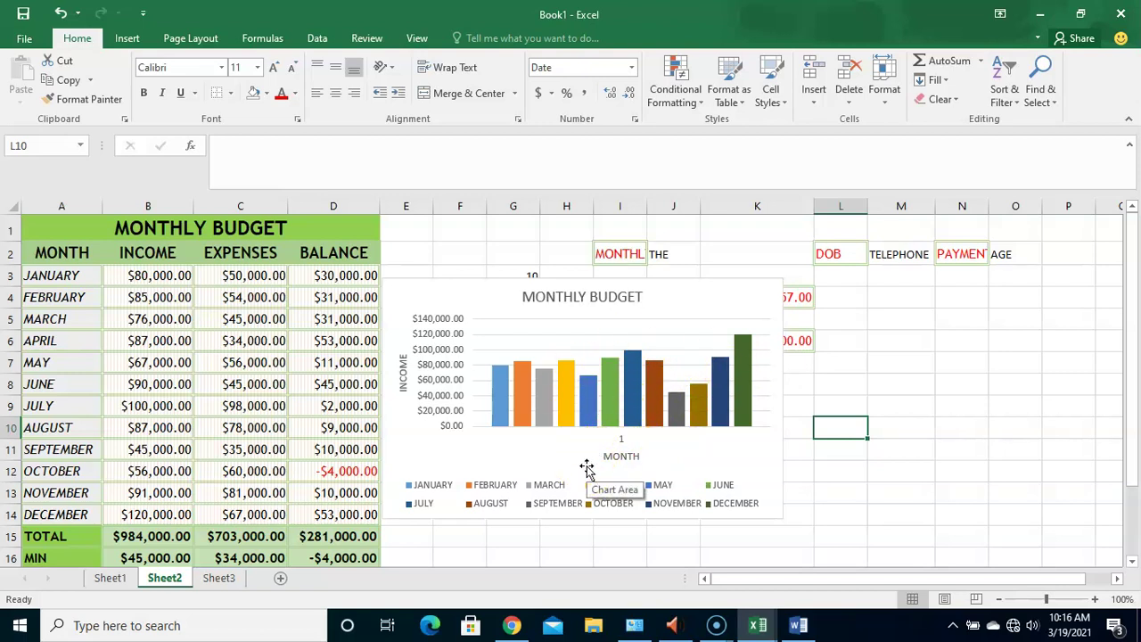
Reselect the whole chart and preview the Above Chart and None options for the chart title
click(586, 400)
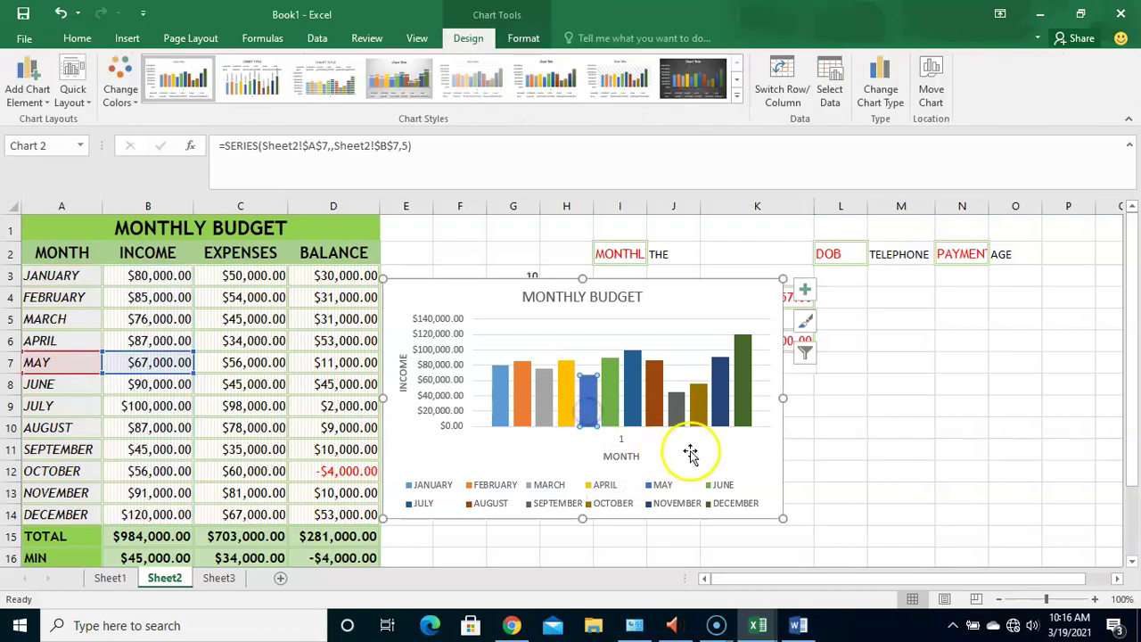
click(779, 466)
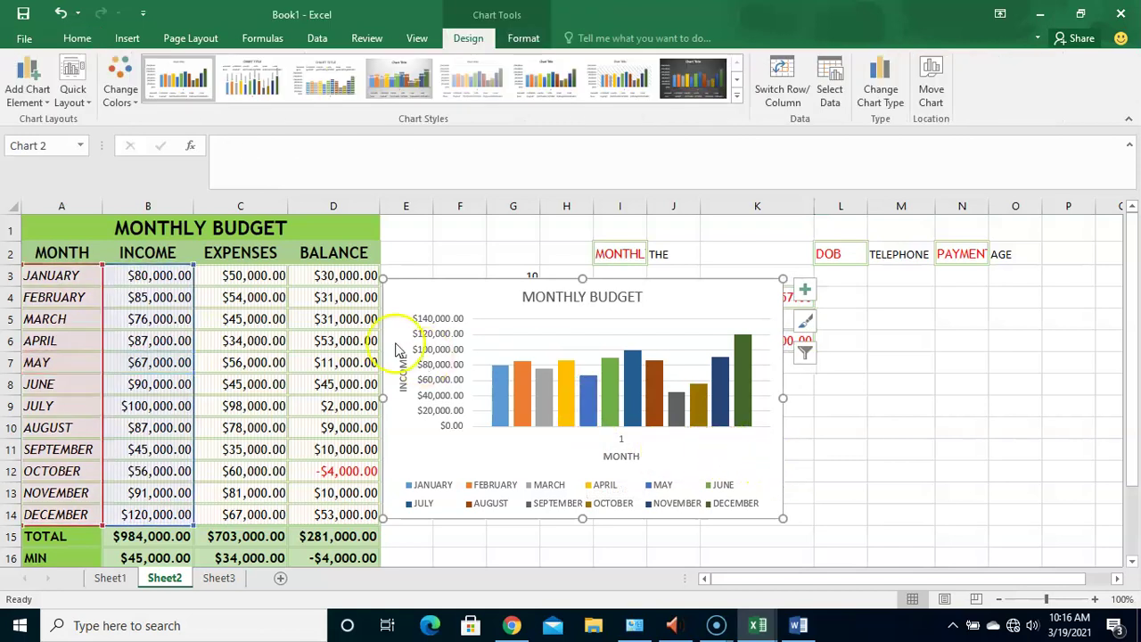
click(44, 98)
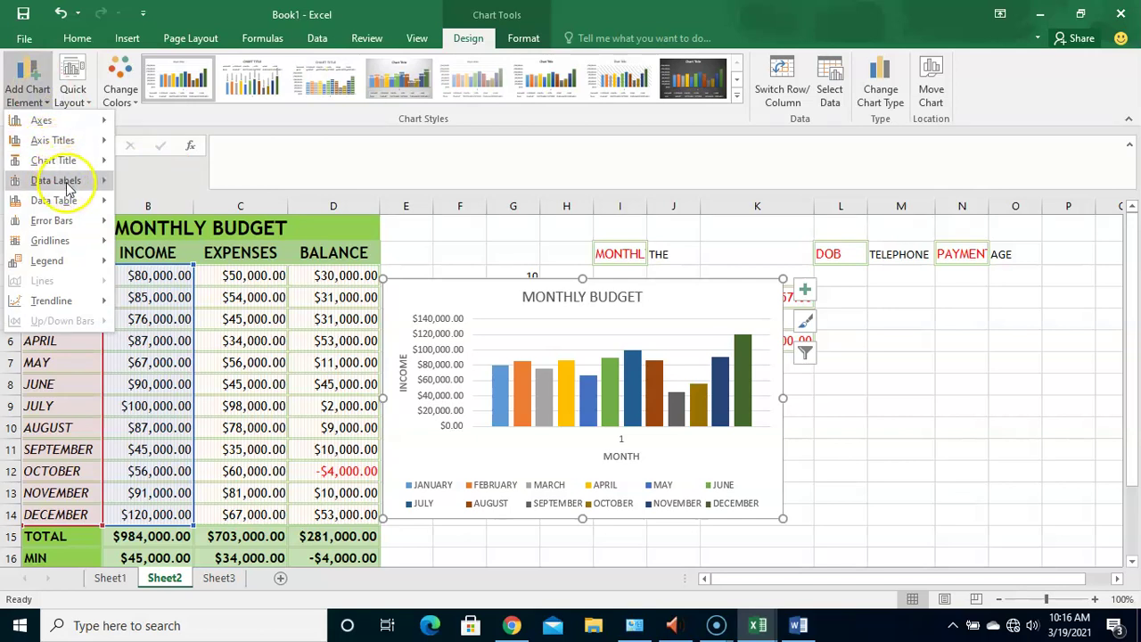
mouse_move(69, 189)
mouse_move(84, 168)
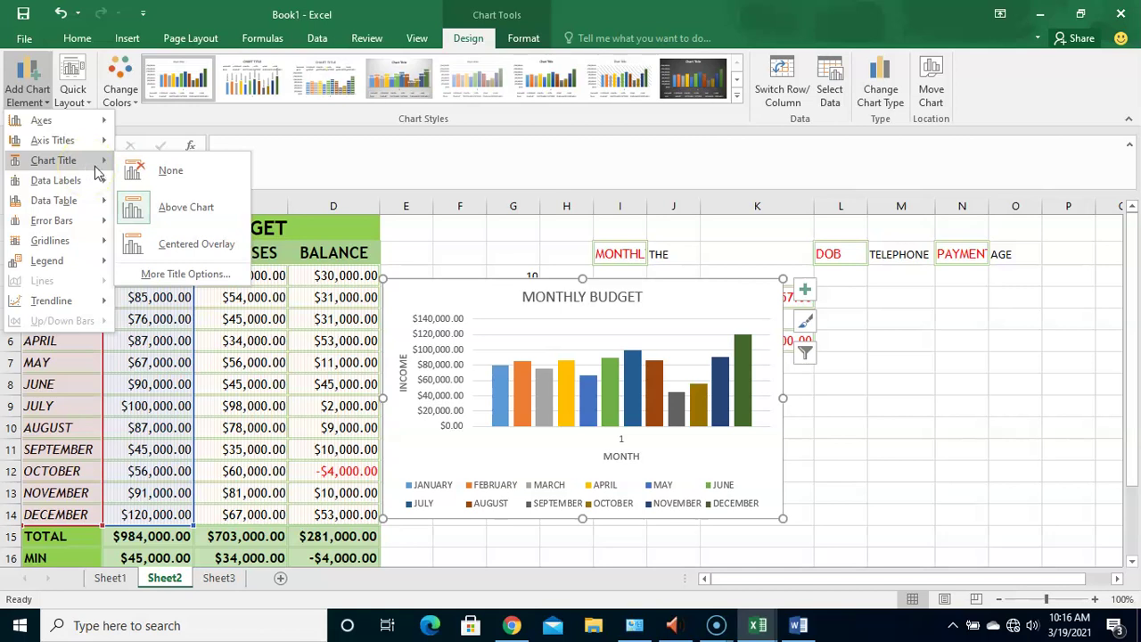
click(158, 212)
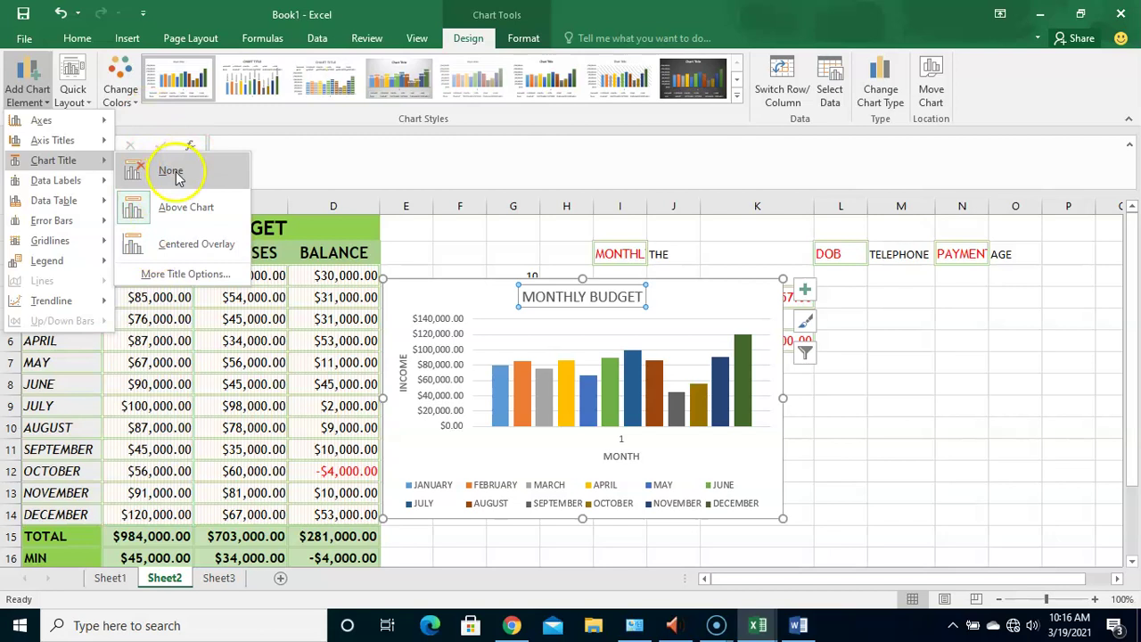
click(173, 173)
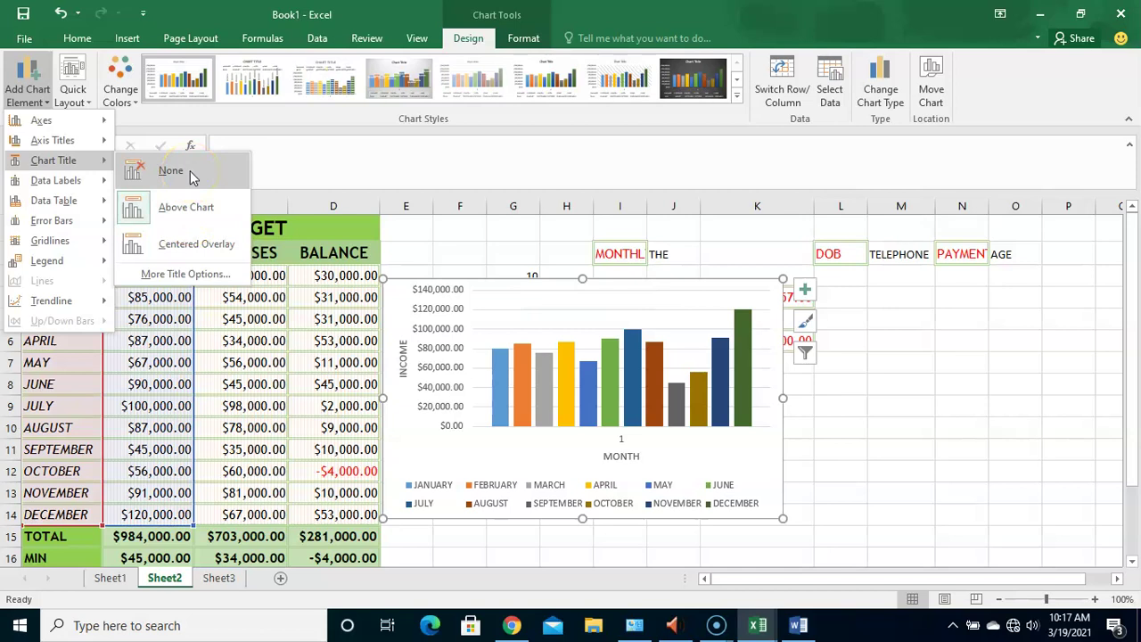
Compare the data label positions on the chart and add data labels at Outside End
click(79, 182)
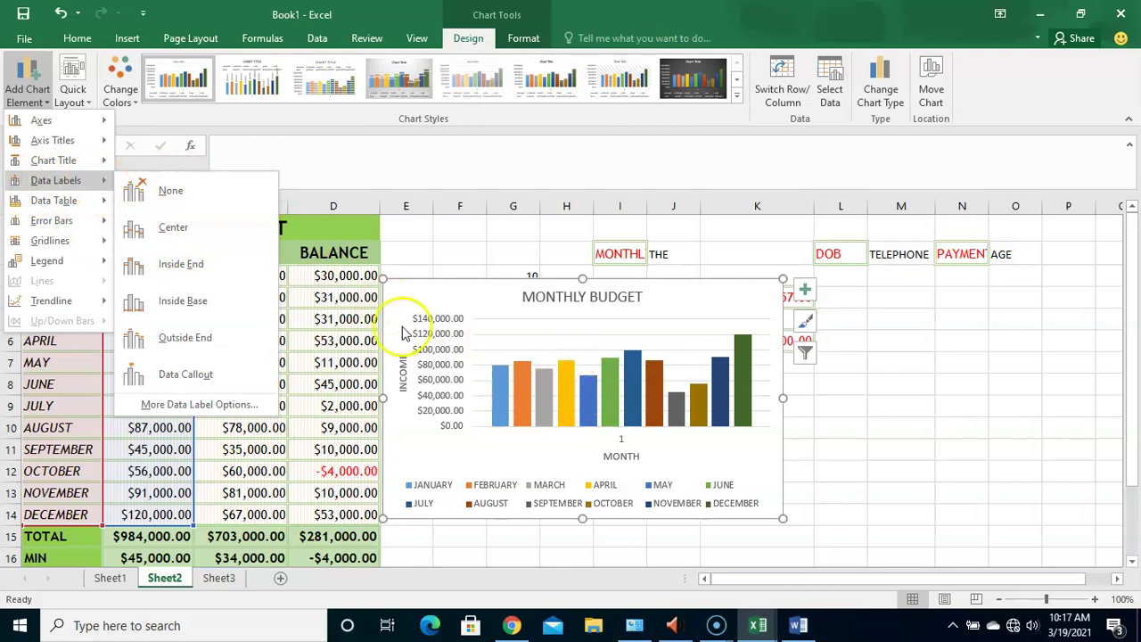
click(186, 271)
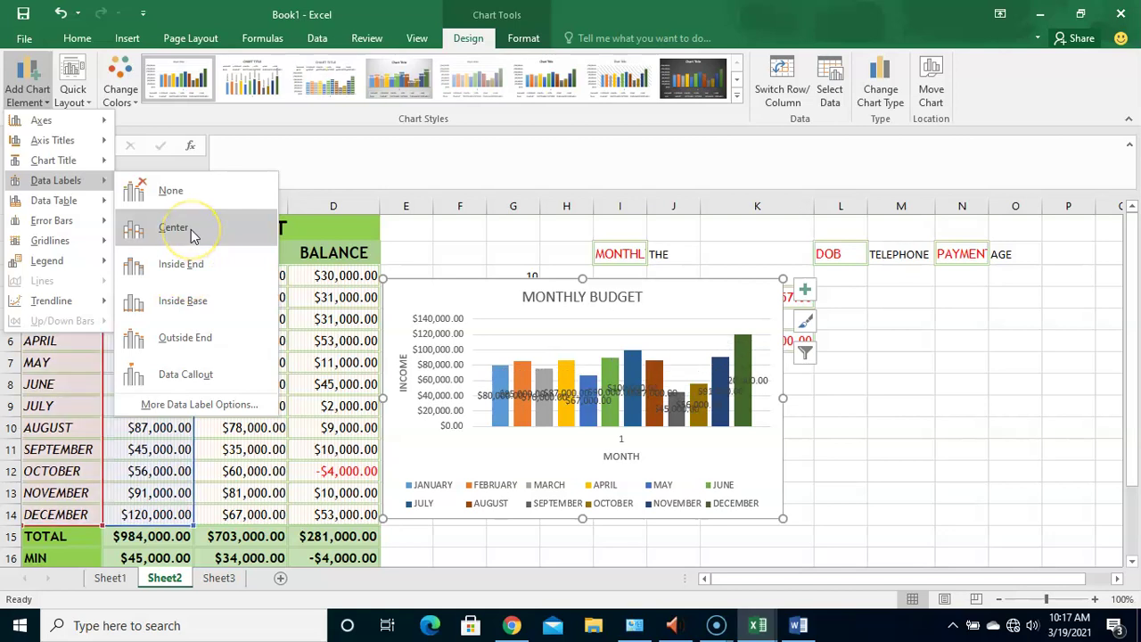
click(184, 306)
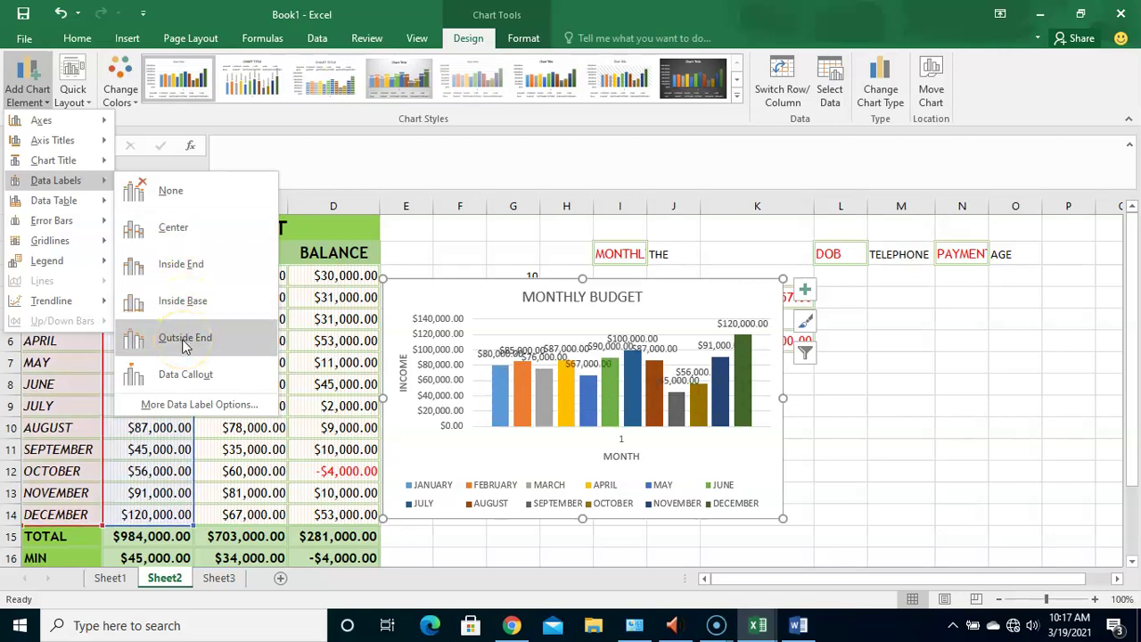
click(188, 376)
click(193, 343)
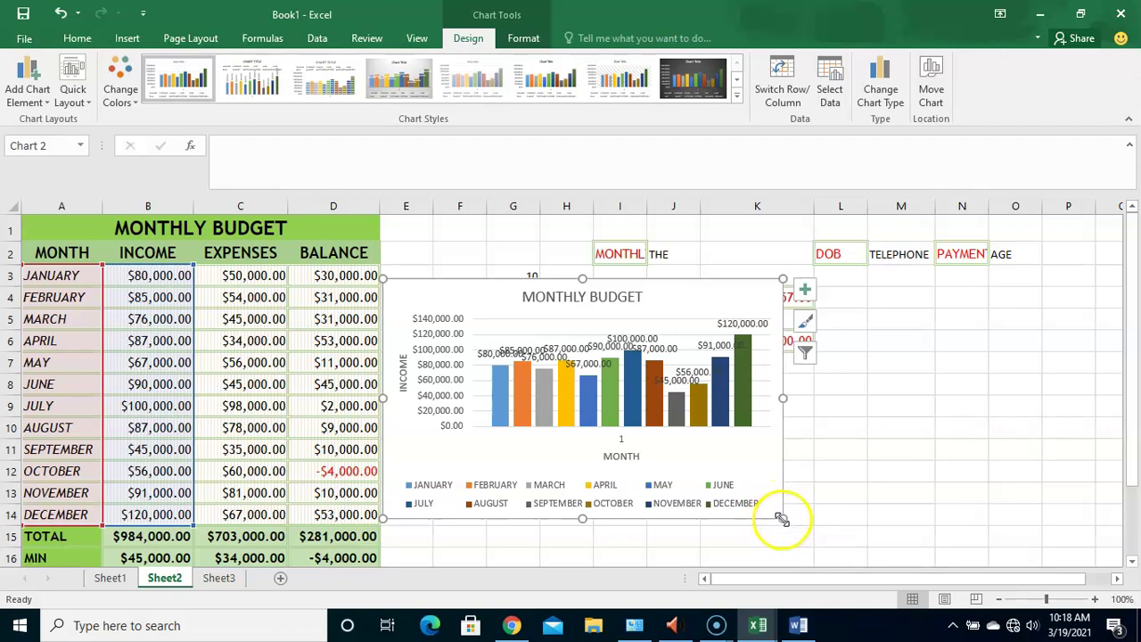
Enlarge the chart from its lower corner so it extends to about column L and row 18
drag(780, 517, 869, 580)
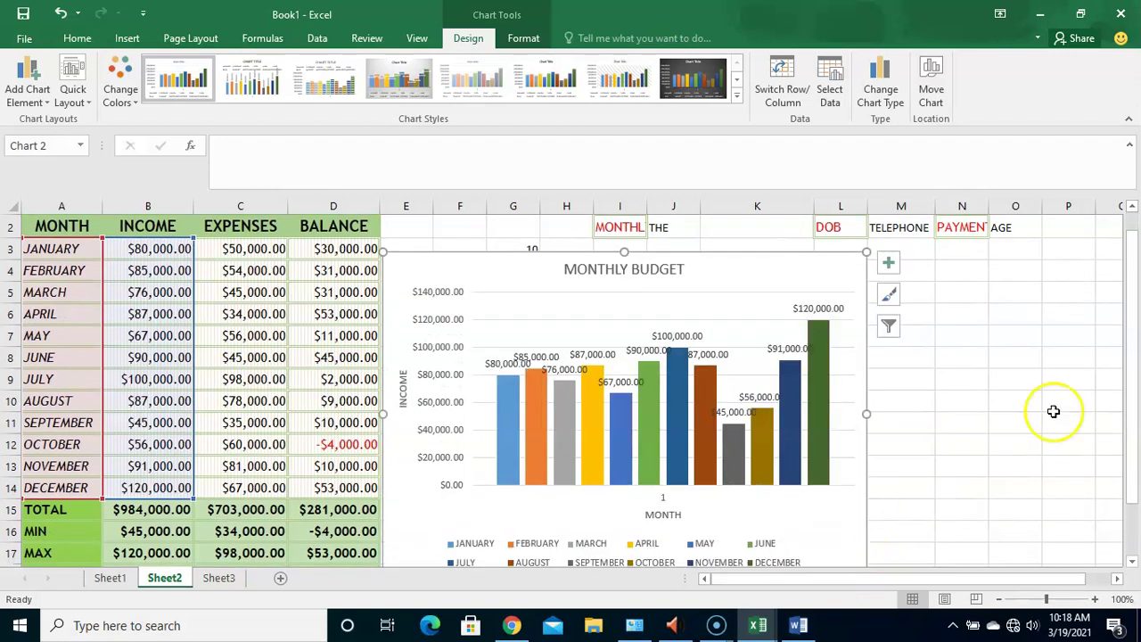
drag(1134, 305, 1135, 325)
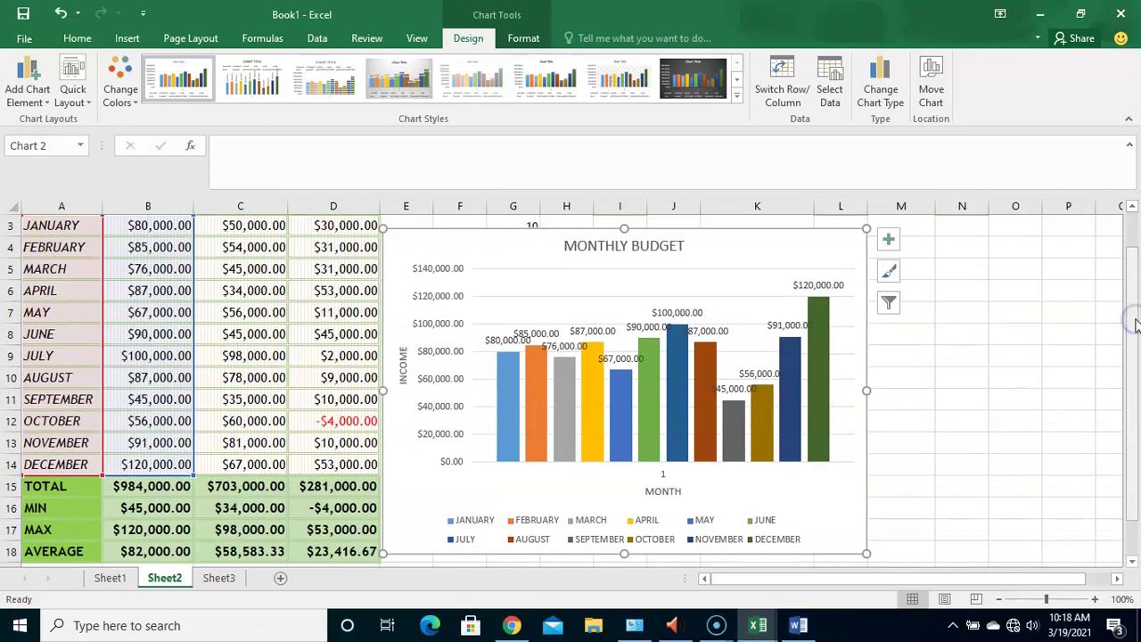
click(1131, 206)
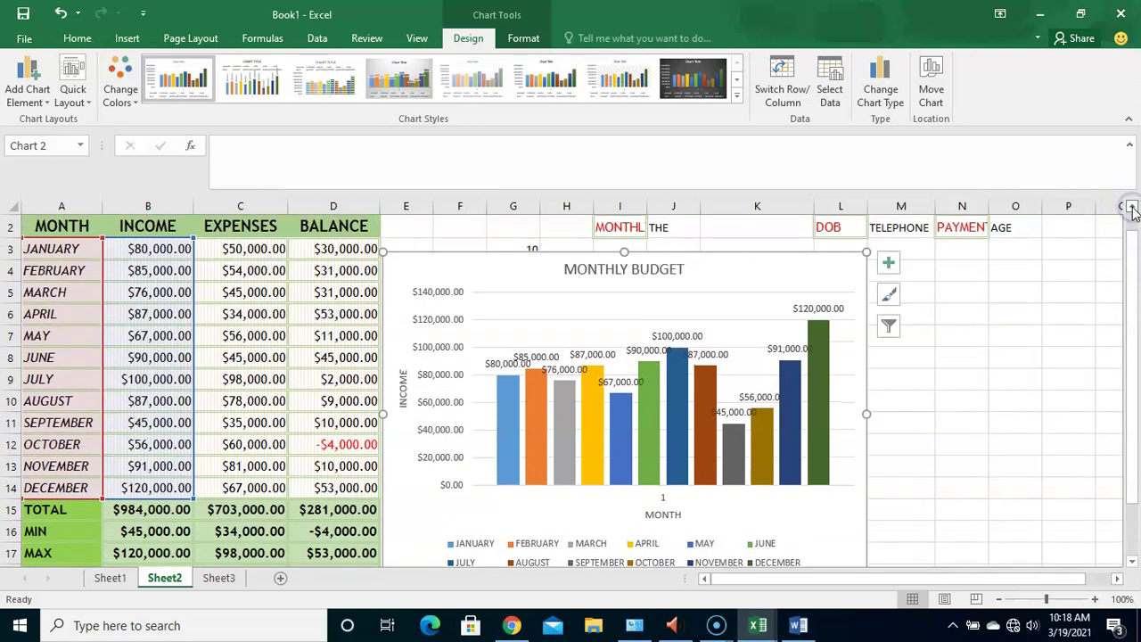
Move the chart to the right so it starts around column F, clear of the budget table
drag(807, 261, 840, 201)
drag(784, 295, 819, 254)
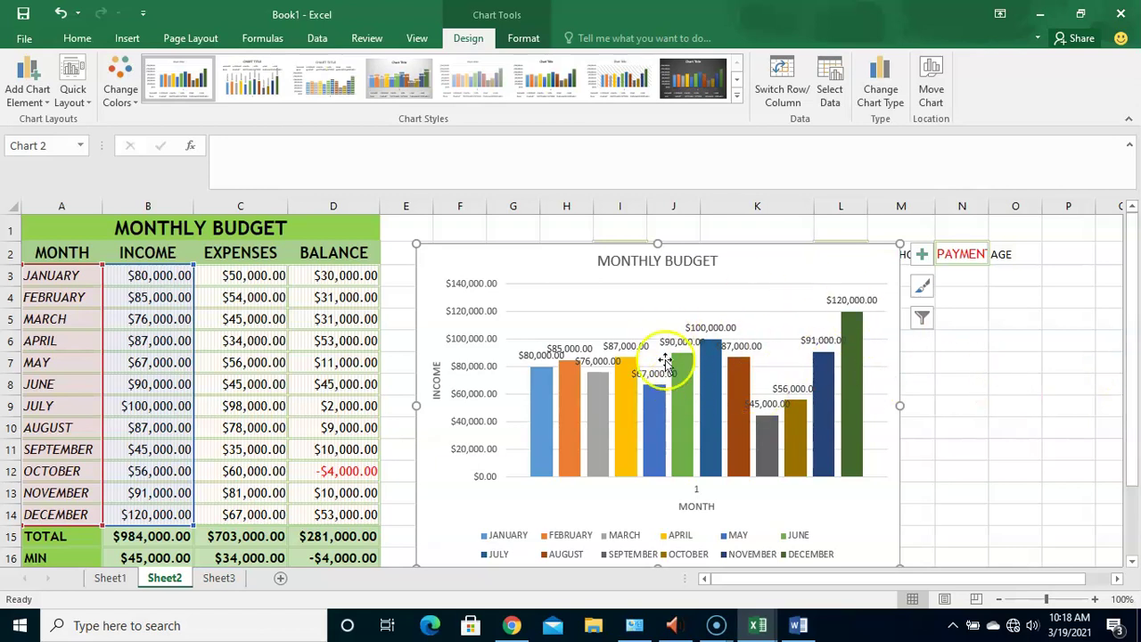
Preview the With Legend Keys and No Legend Keys data table options on the chart and look at the error bar options
click(28, 85)
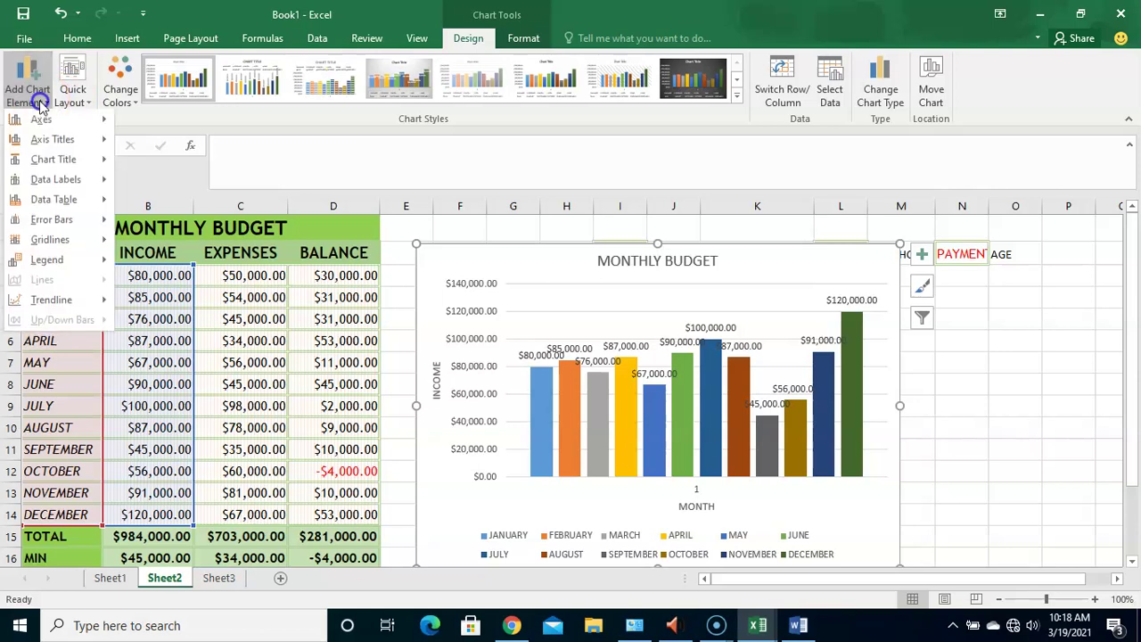
mouse_move(75, 205)
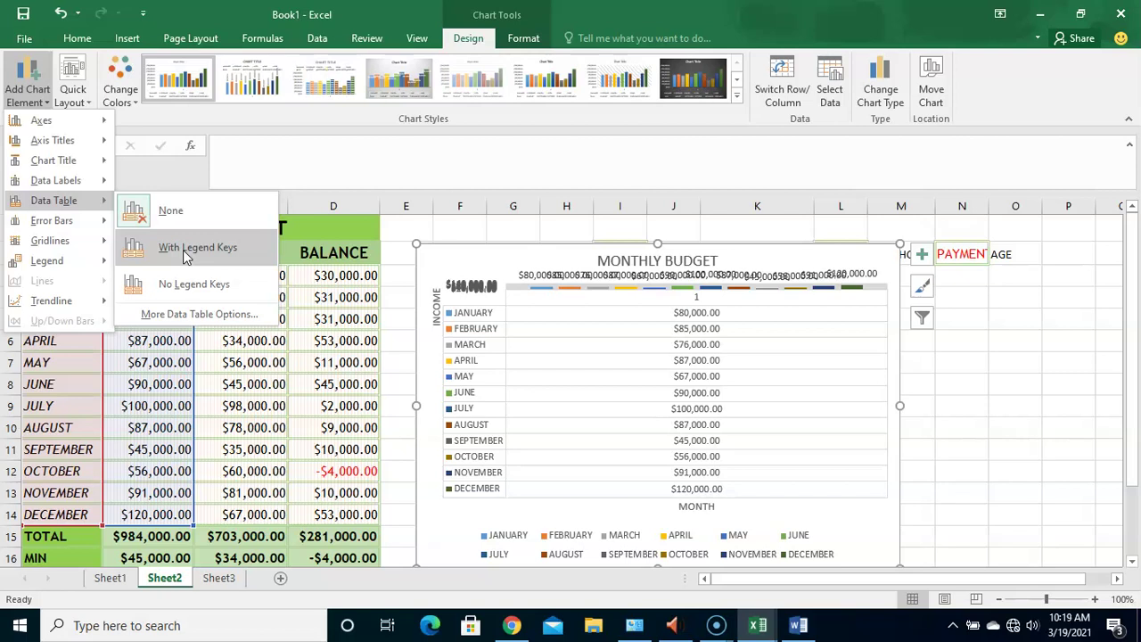
click(186, 285)
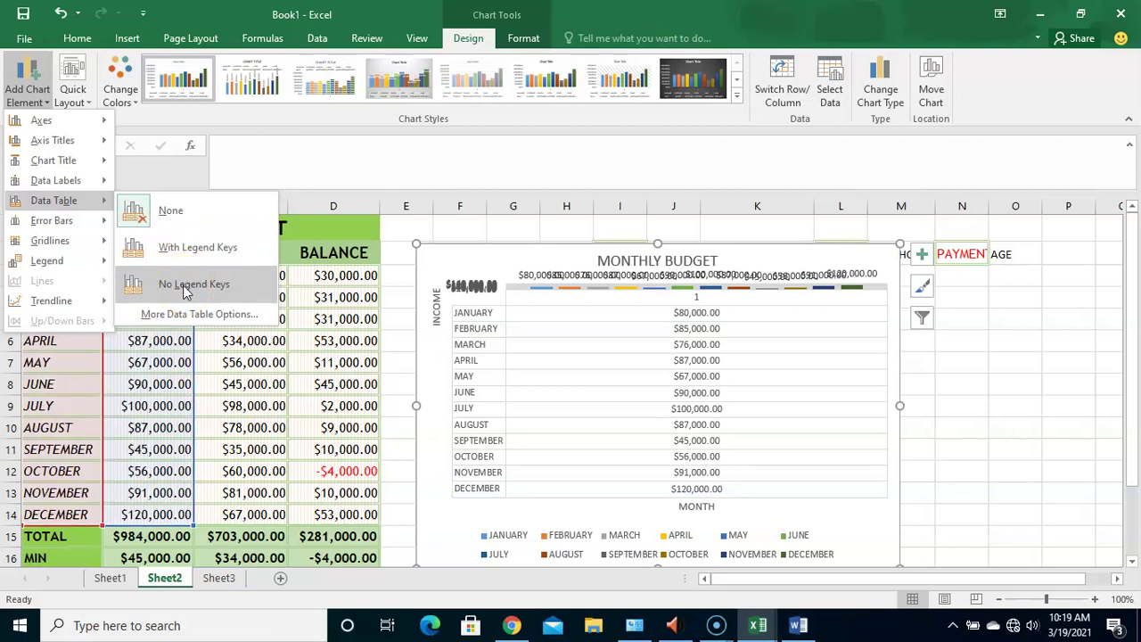
click(195, 246)
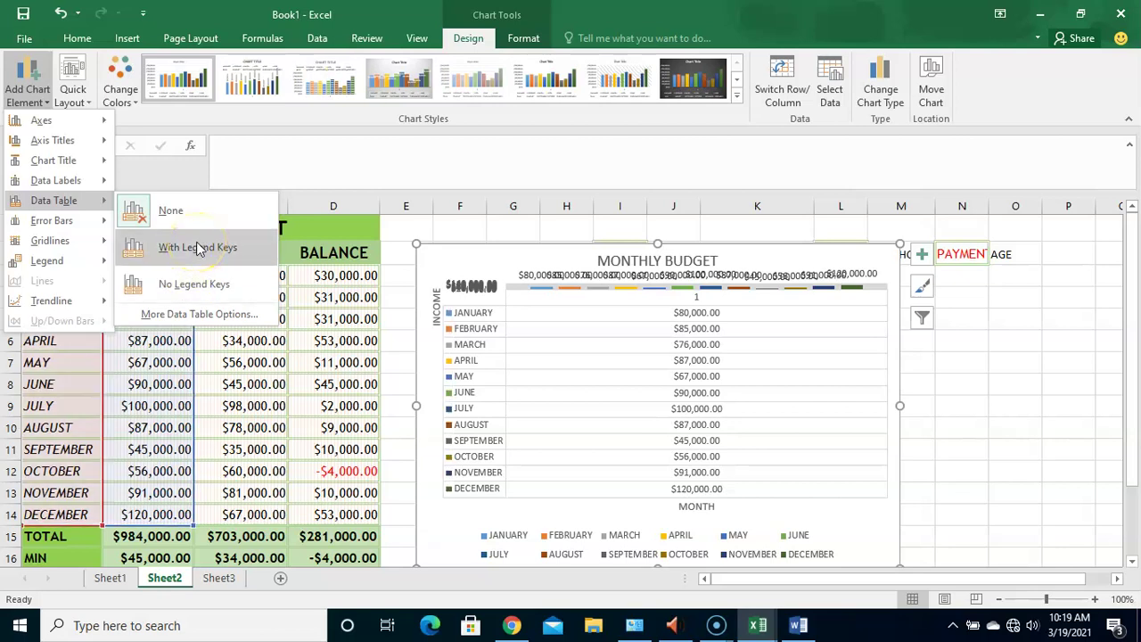
click(197, 286)
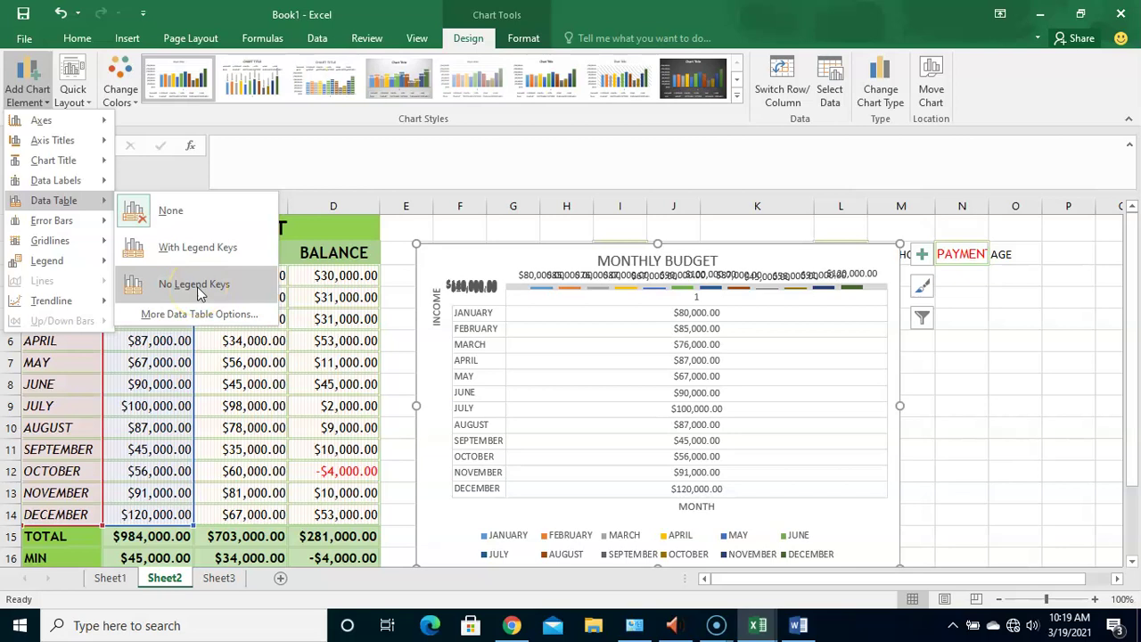
click(69, 229)
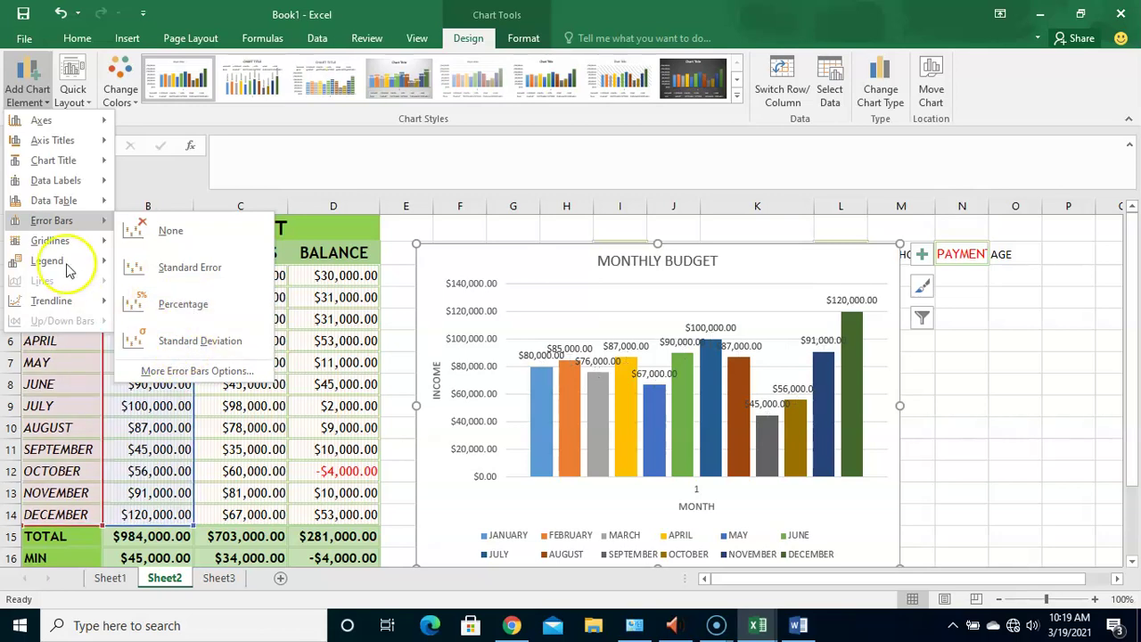
Add primary major vertical, primary minor horizontal and primary minor vertical gridlines to the chart, and inspect them against the columns
mouse_move(70, 250)
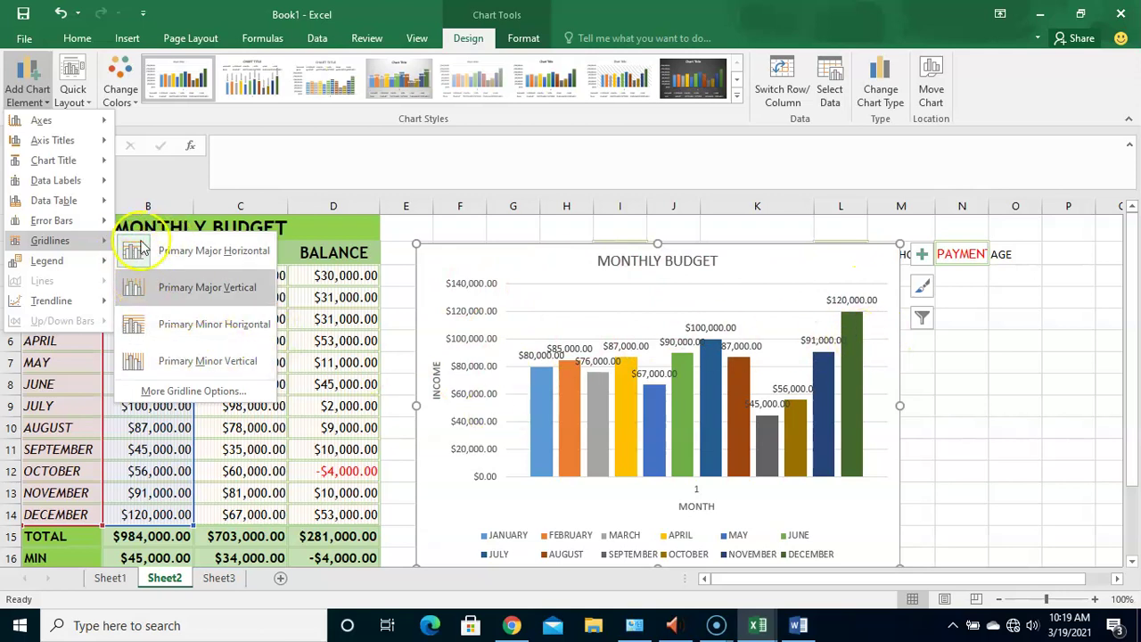
click(183, 294)
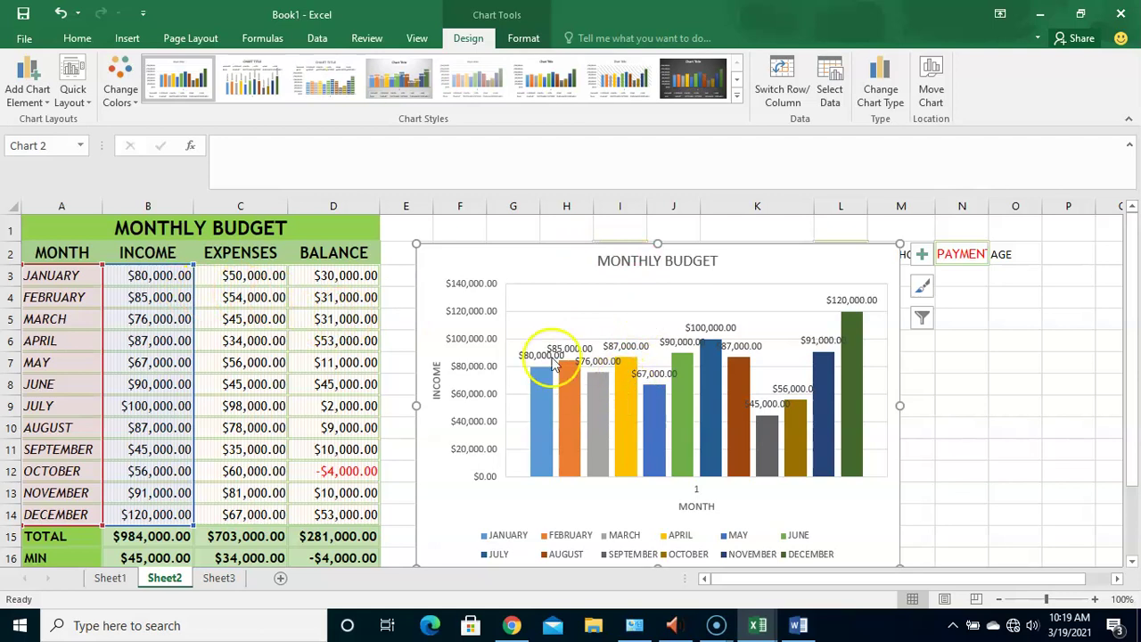
click(26, 89)
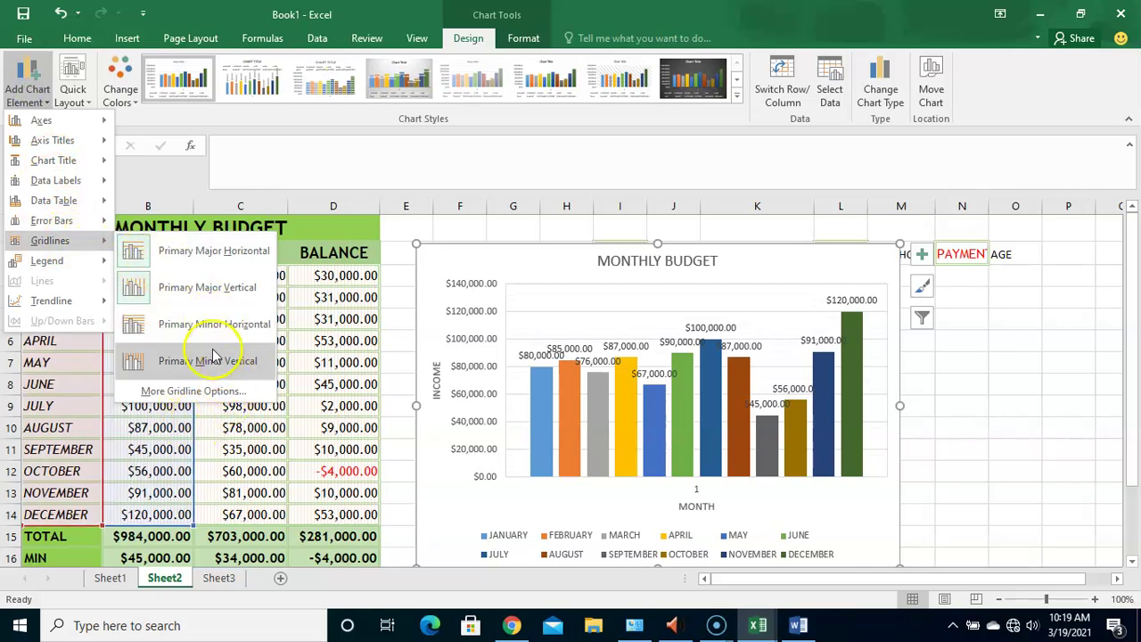
click(212, 328)
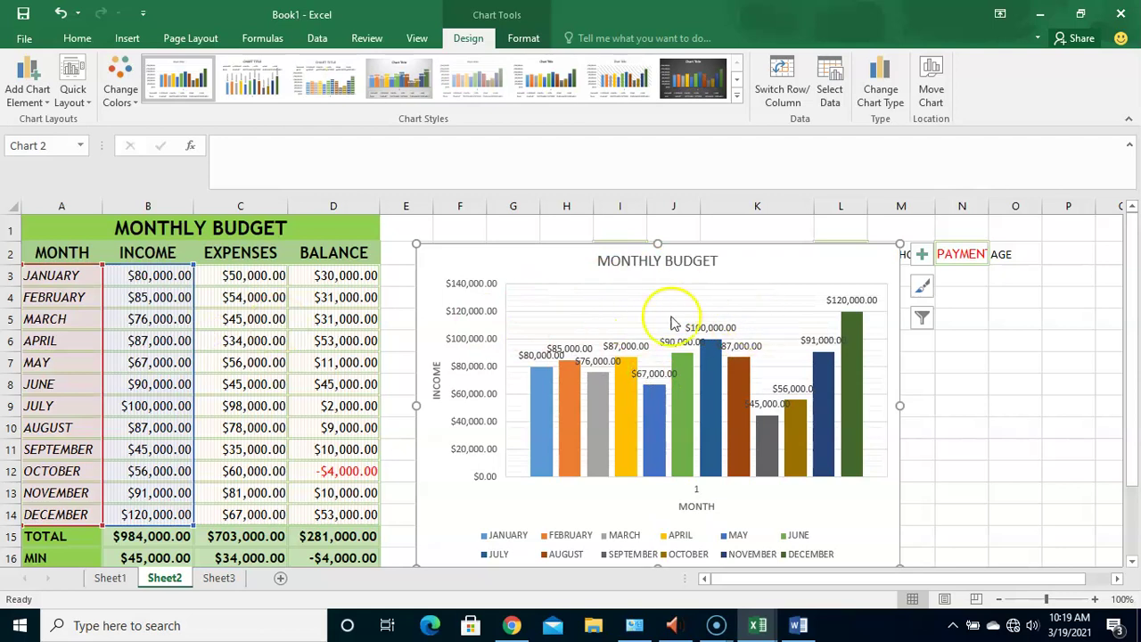
click(43, 105)
mouse_move(63, 240)
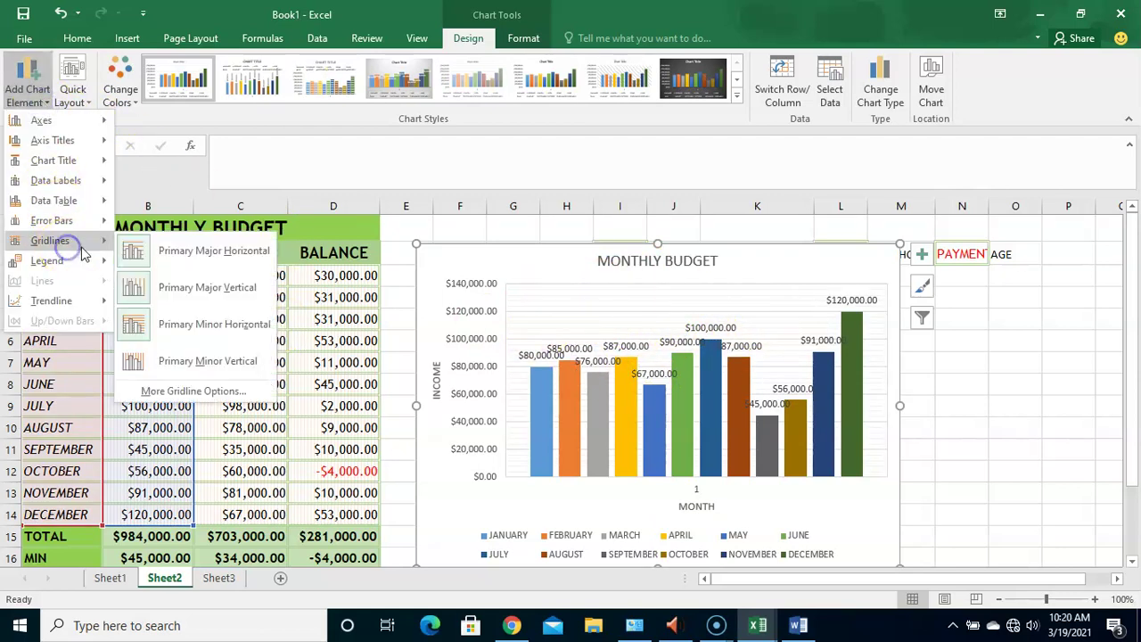
click(249, 362)
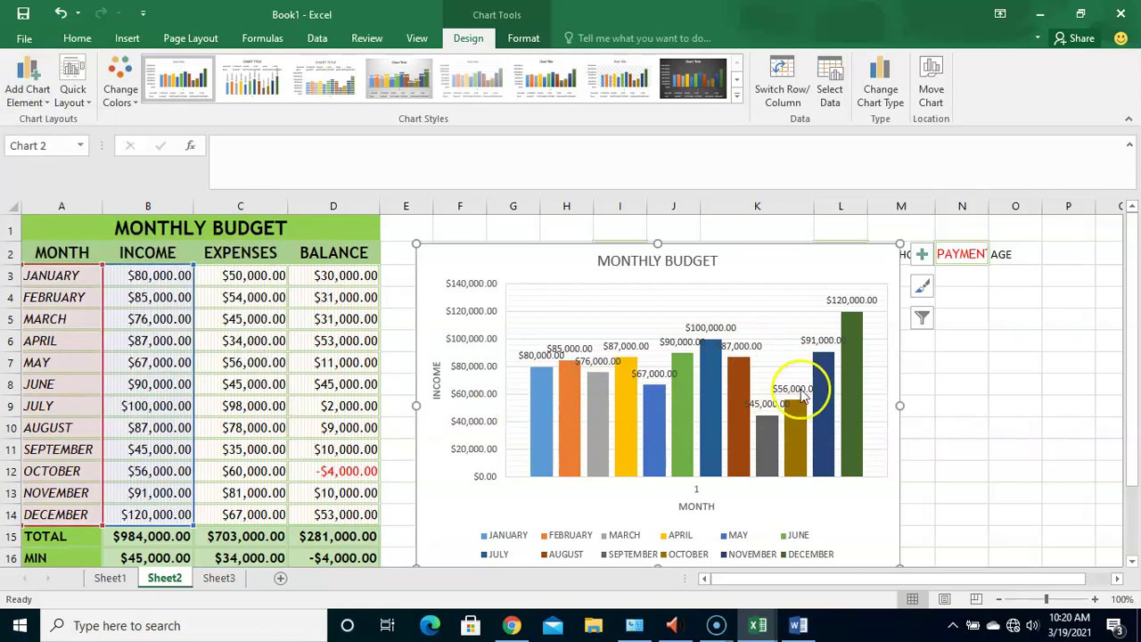
mouse_move(713, 403)
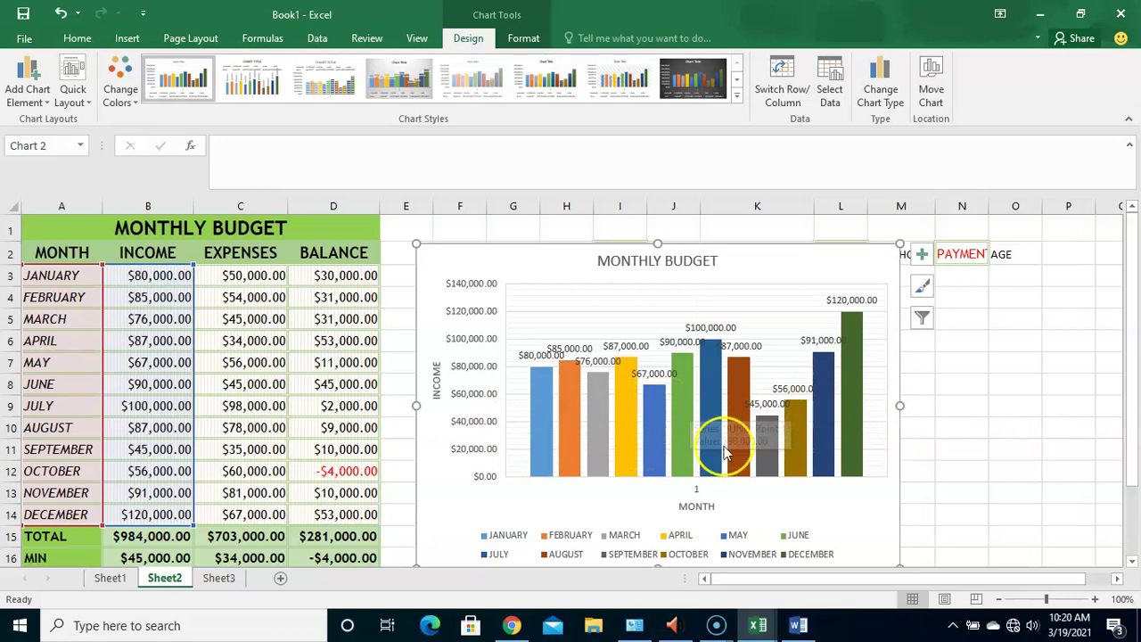
mouse_move(711, 457)
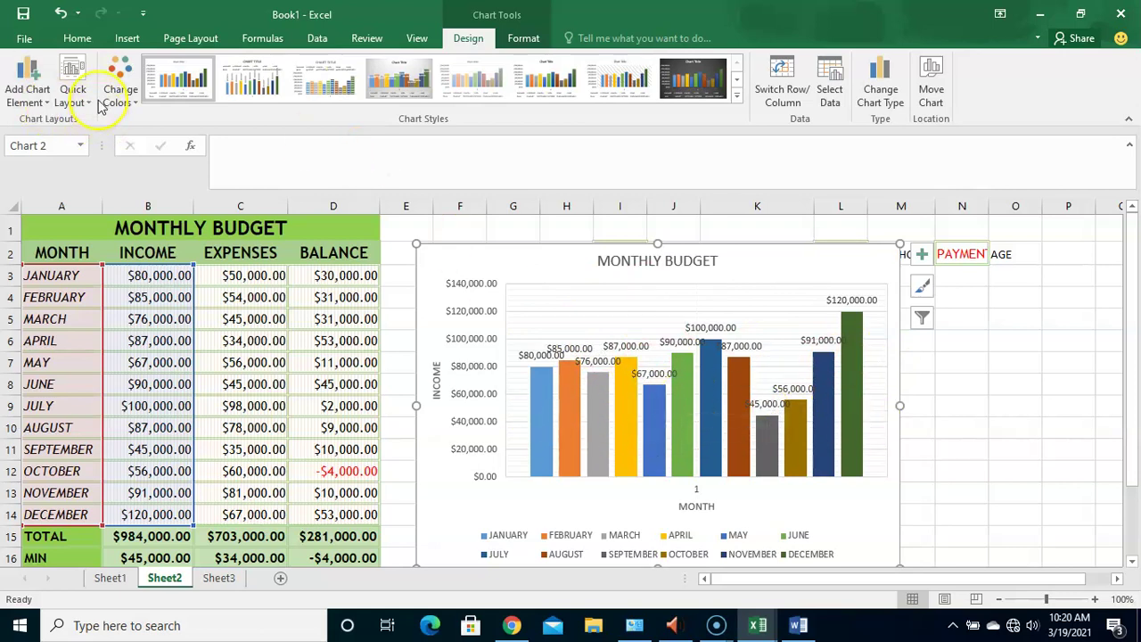
Compare the None, Right and Bottom legend positions and place the chart legend at the Right
click(28, 82)
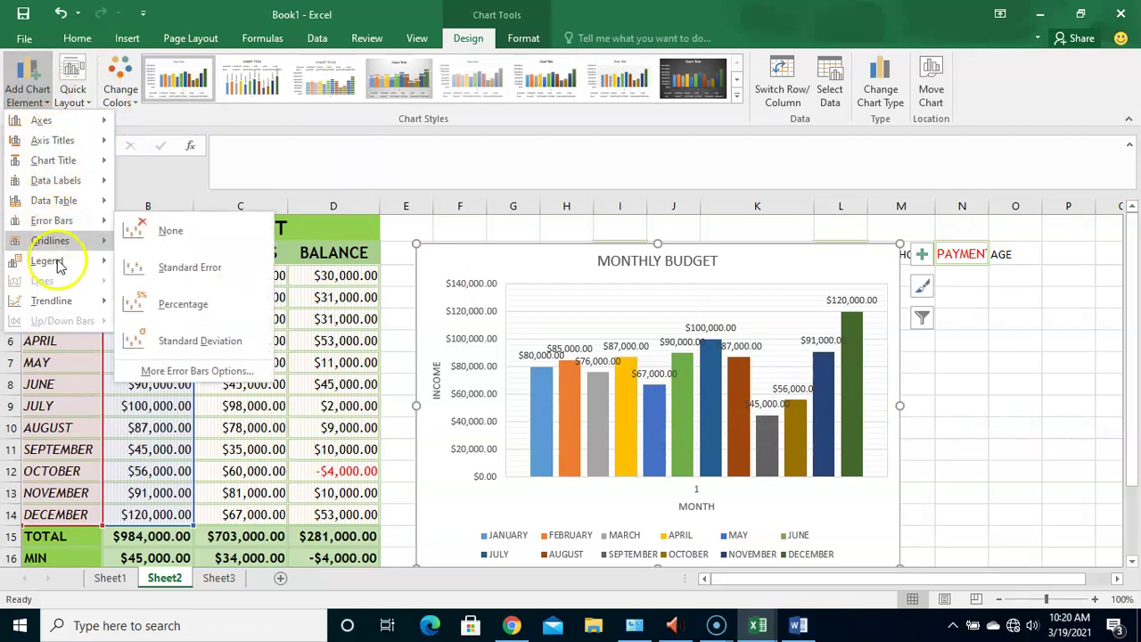
mouse_move(57, 263)
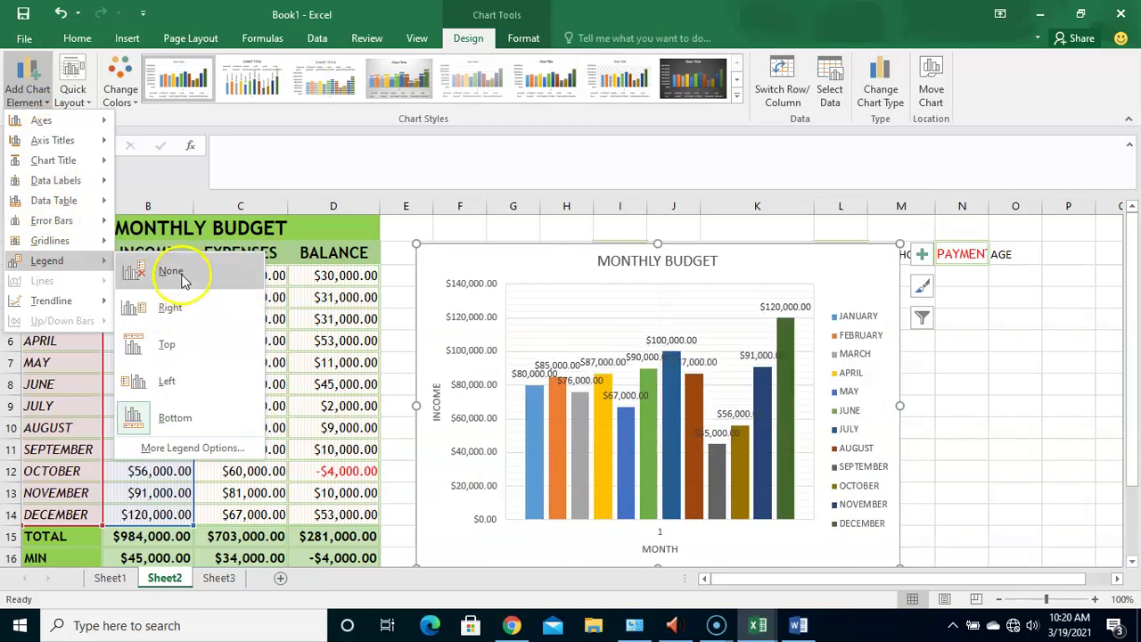
click(181, 276)
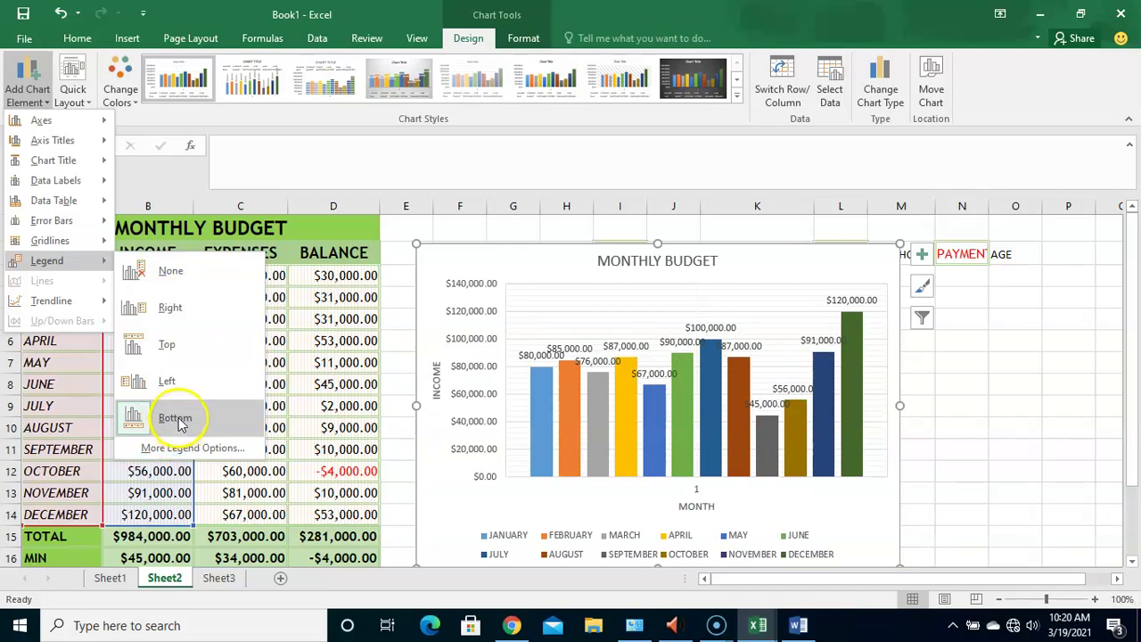
click(200, 308)
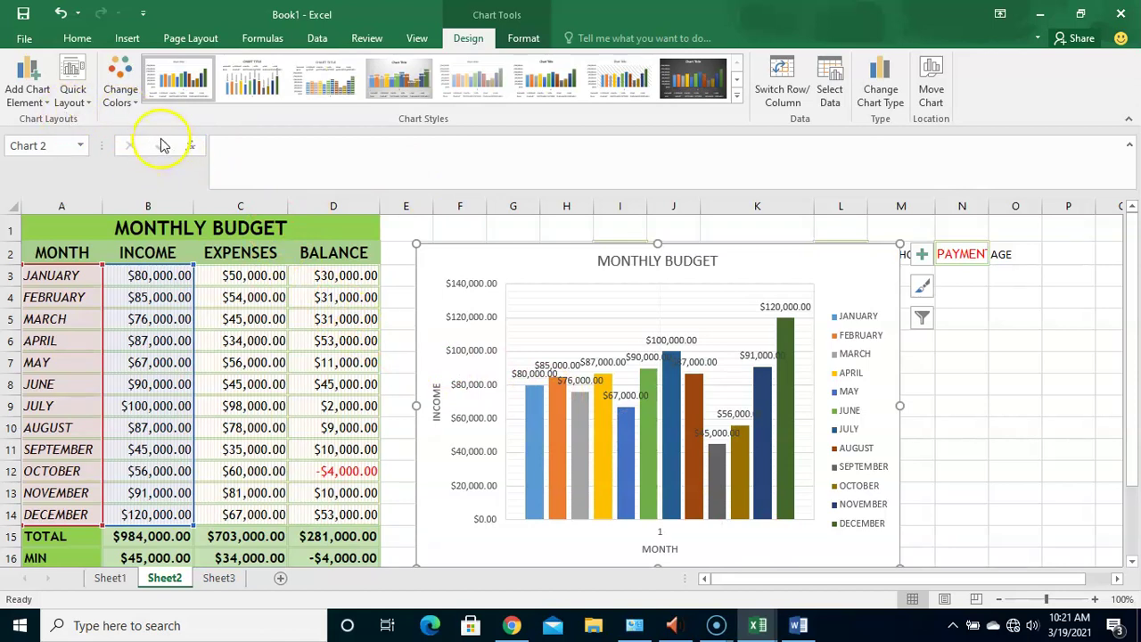
Compare the quick layouts on the chart and apply Layout 9
click(82, 98)
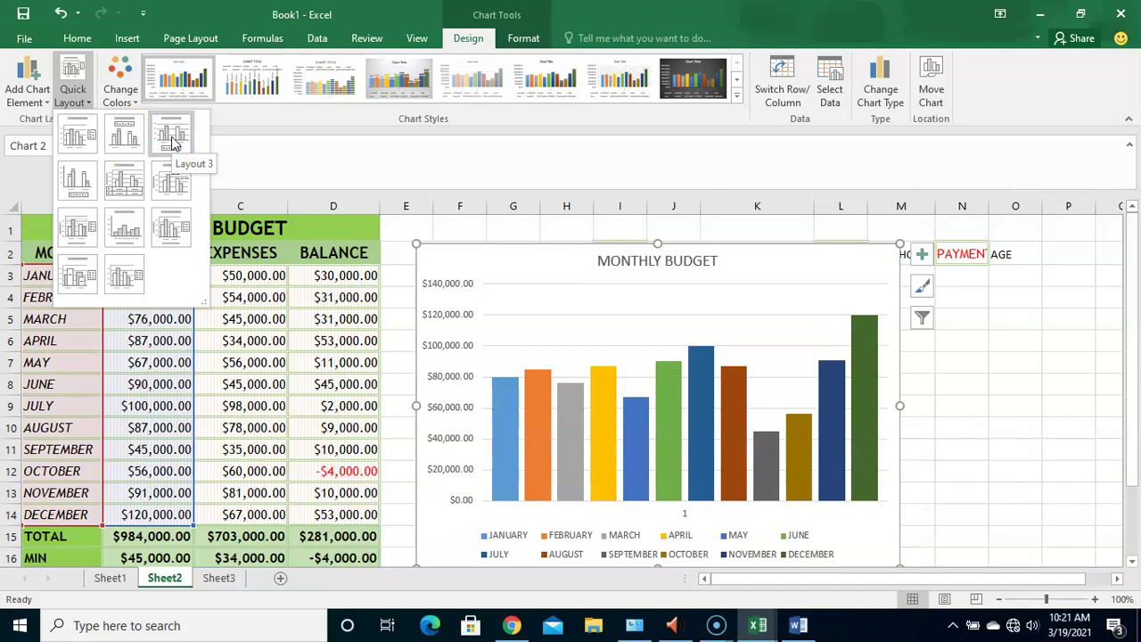
click(172, 143)
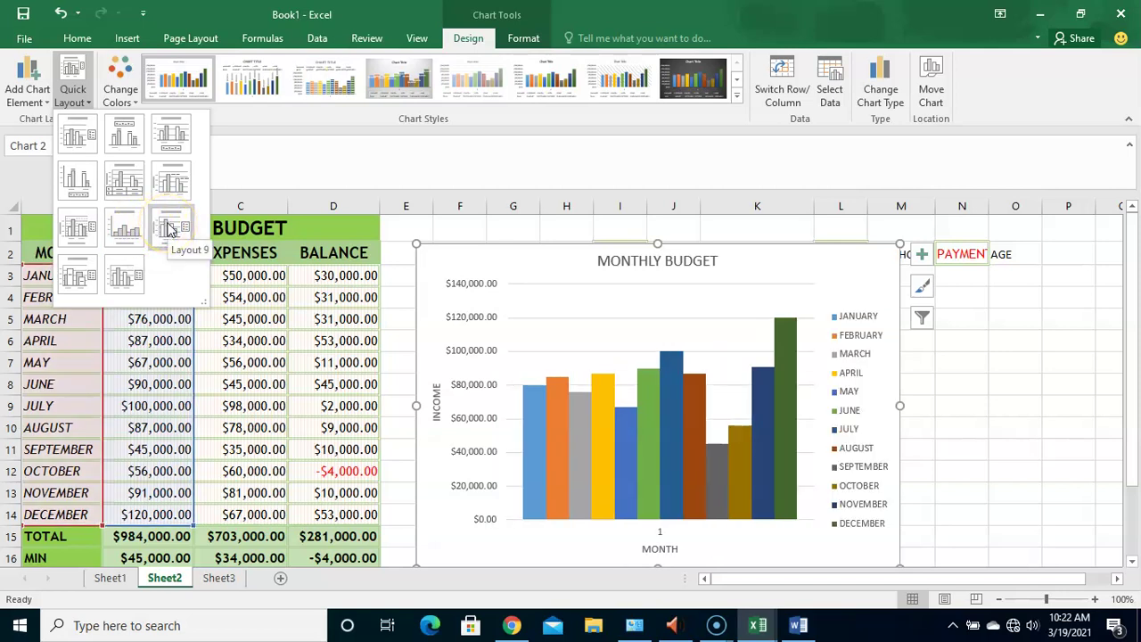
click(170, 229)
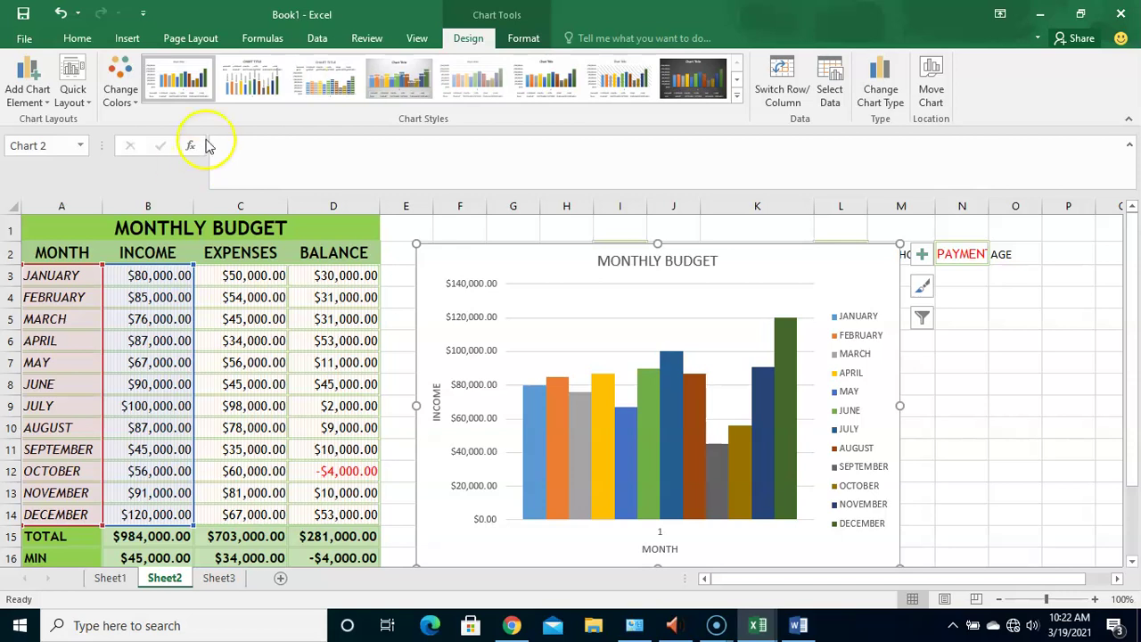
Look through the chart's color palettes without changing them and preview chart styles Style 1 to Style 8
click(129, 102)
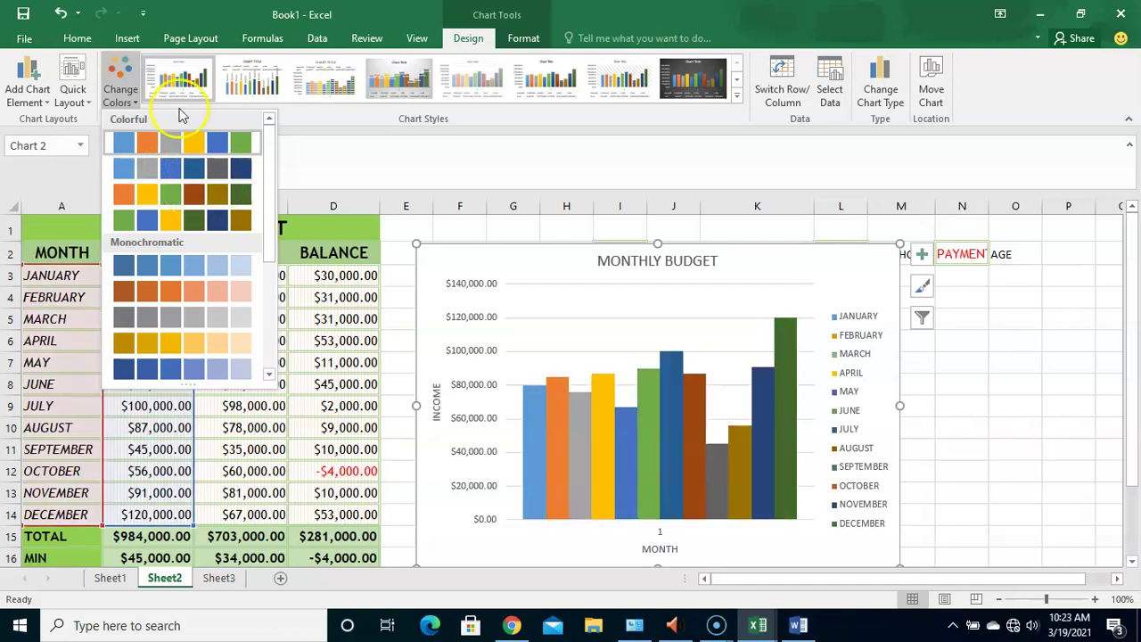
click(321, 122)
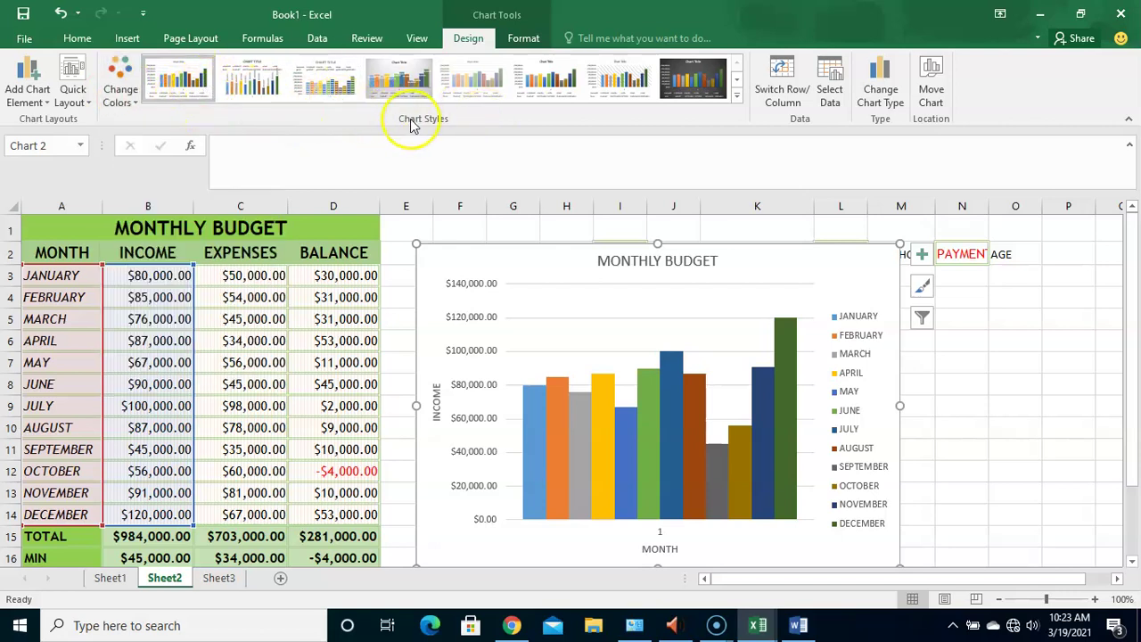
click(324, 90)
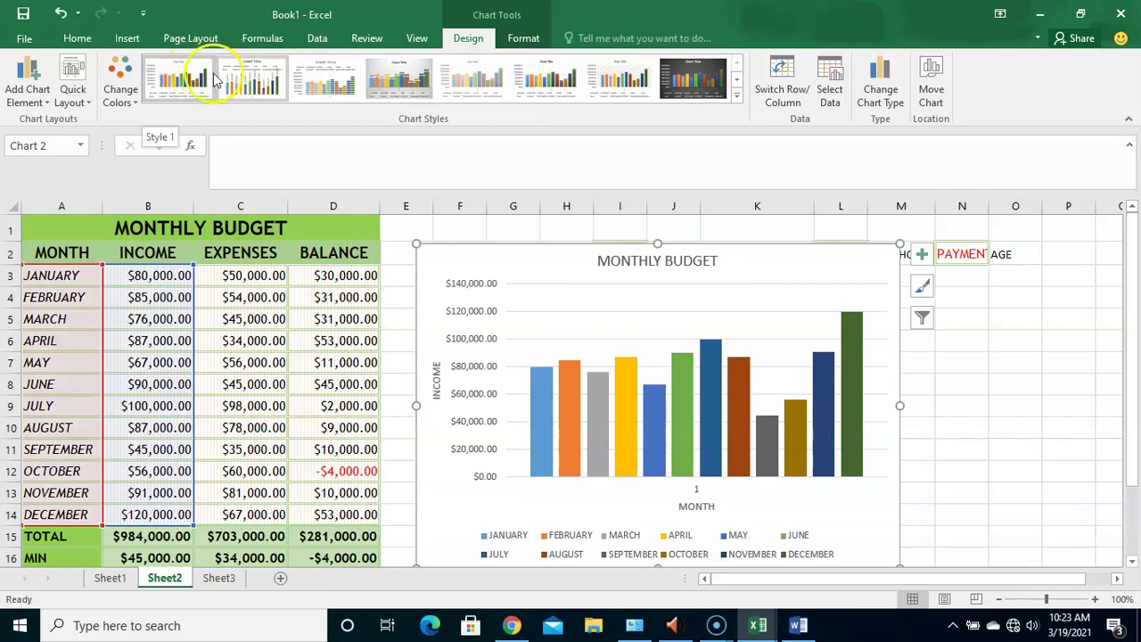
click(258, 82)
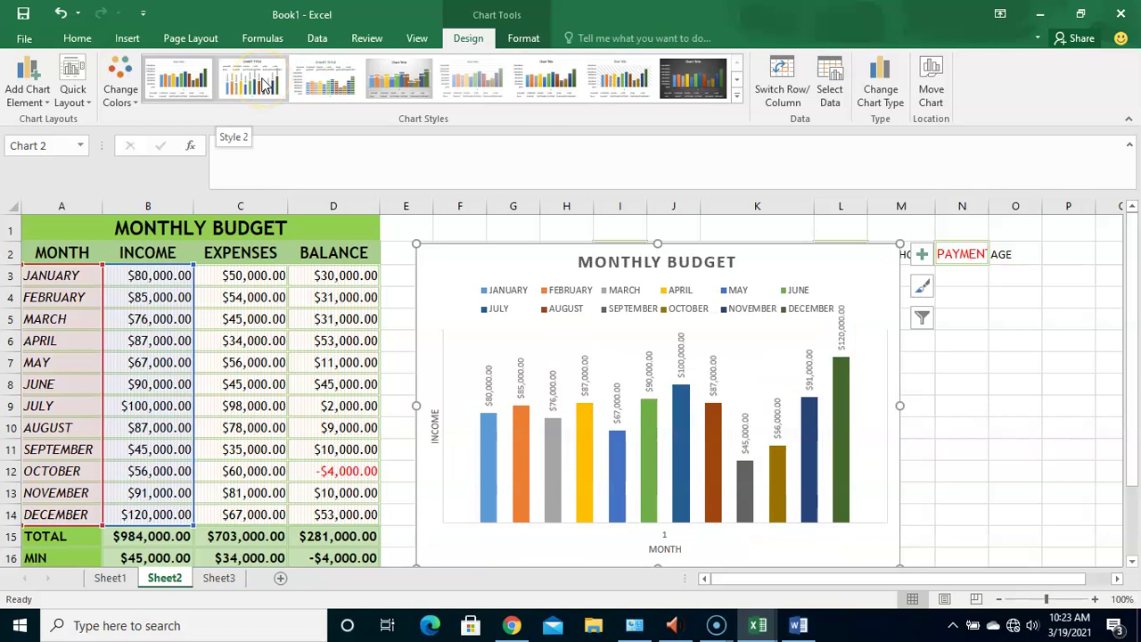
click(324, 84)
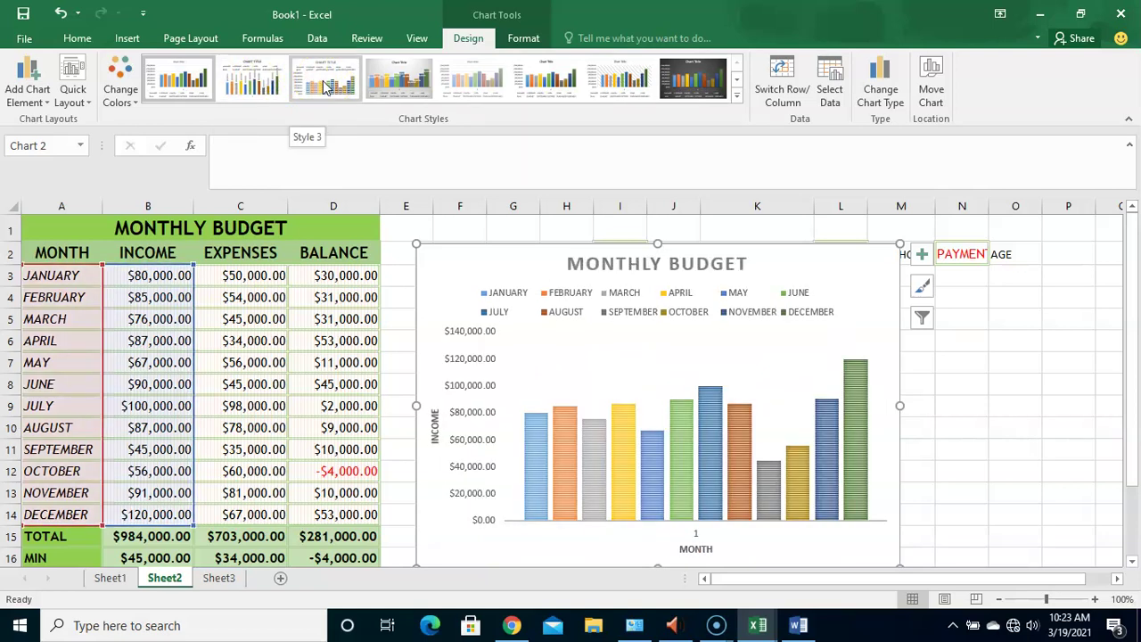
click(397, 82)
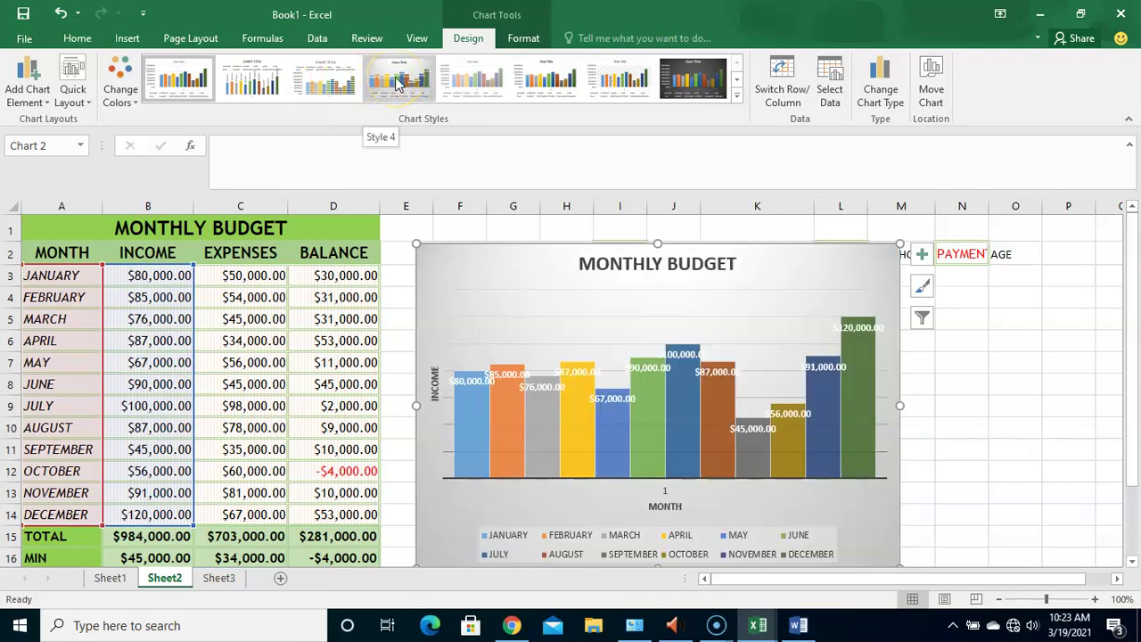
click(473, 82)
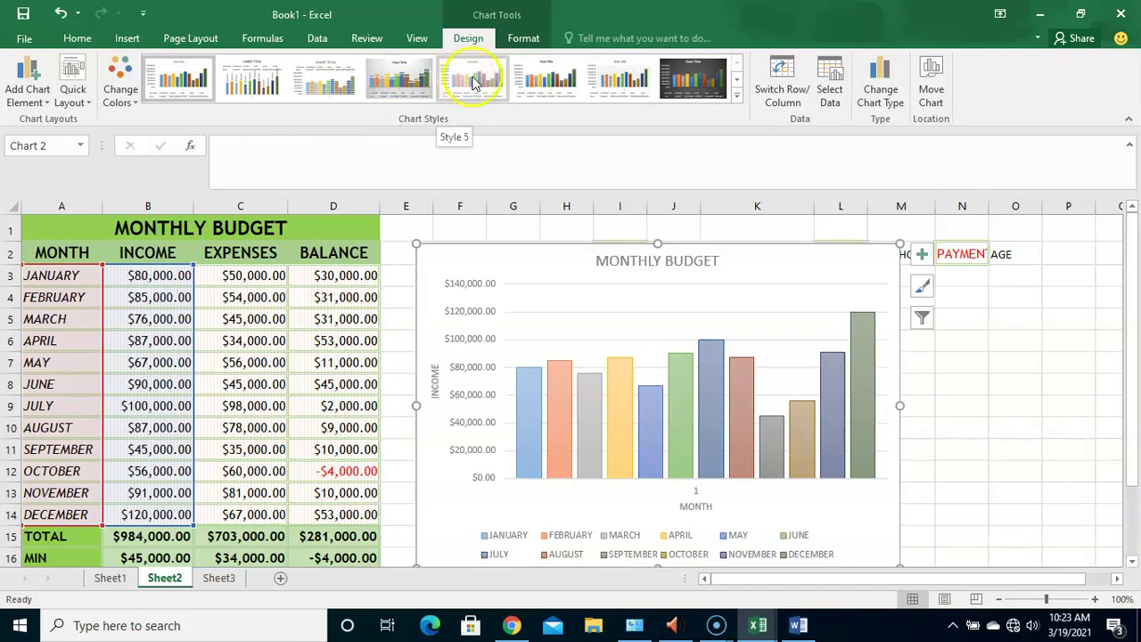
click(554, 78)
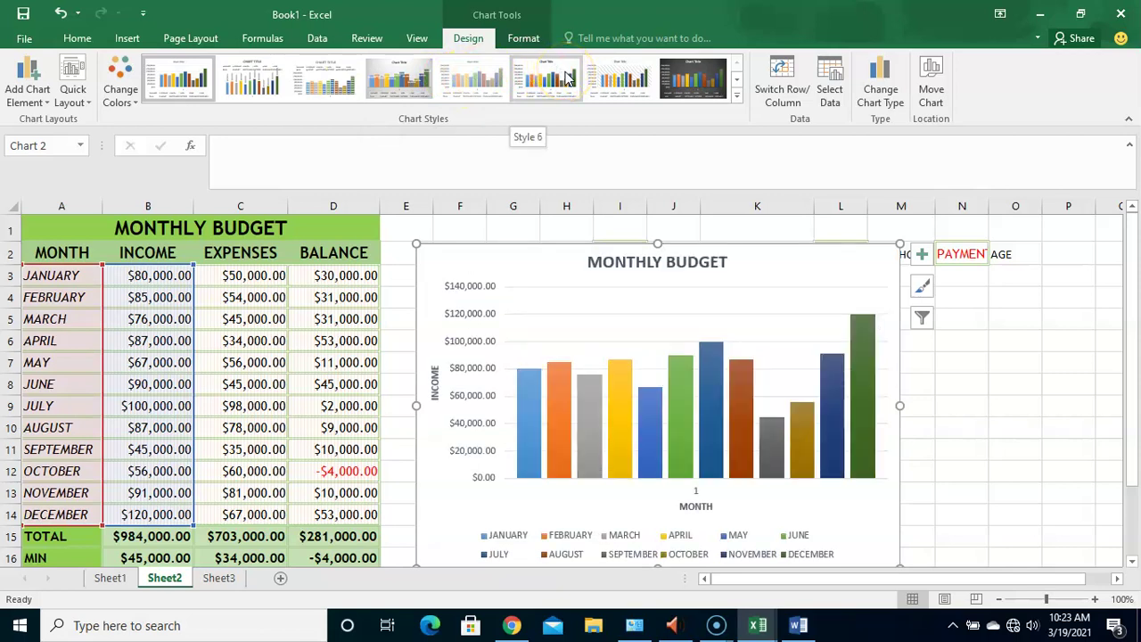
click(612, 78)
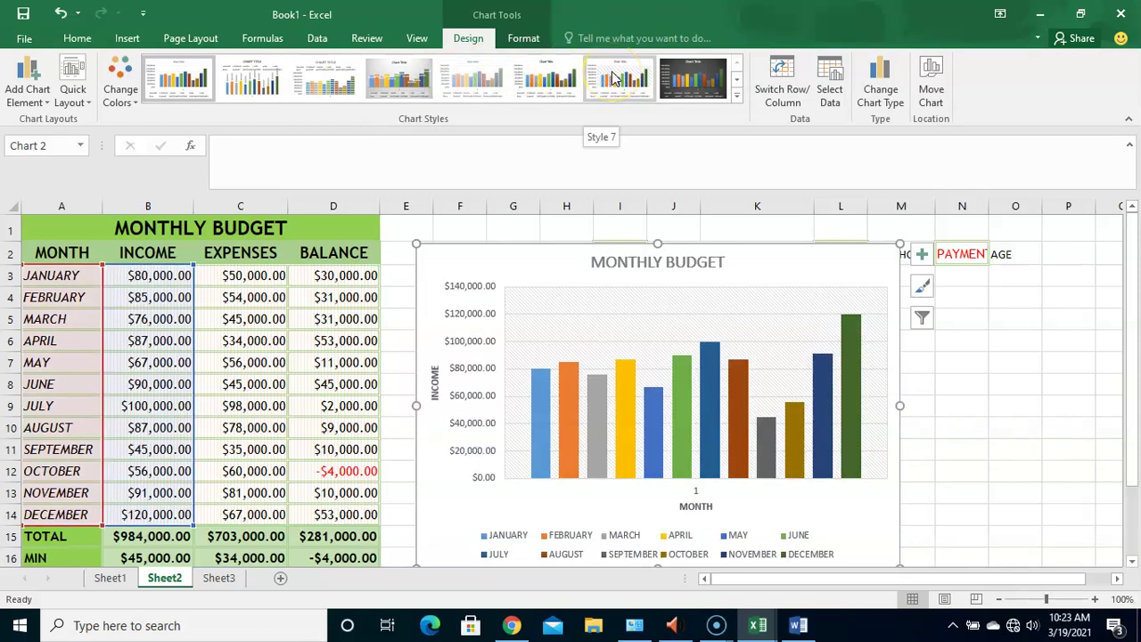
click(689, 78)
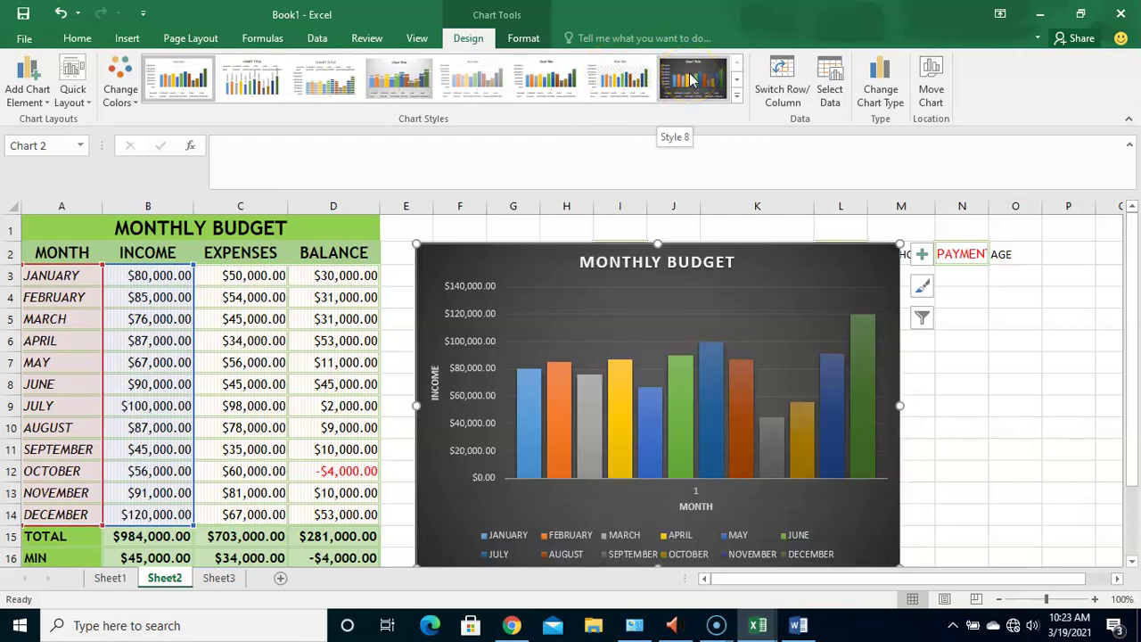
Preview the remaining chart styles up to Style 14 and apply the dark Style 8 to the chart
click(736, 80)
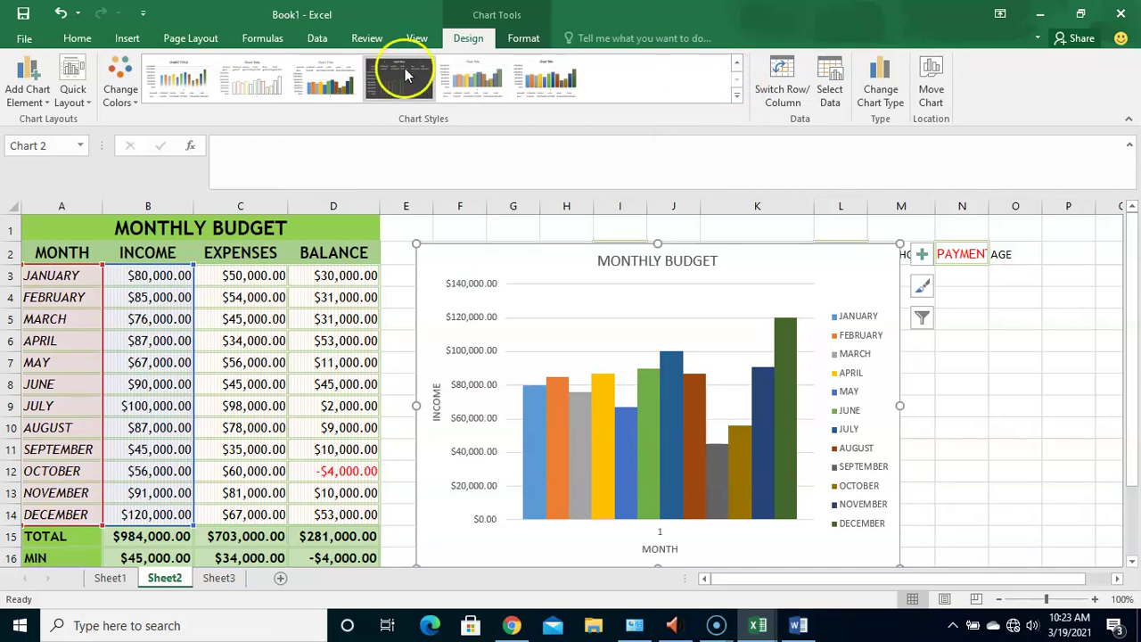
click(178, 80)
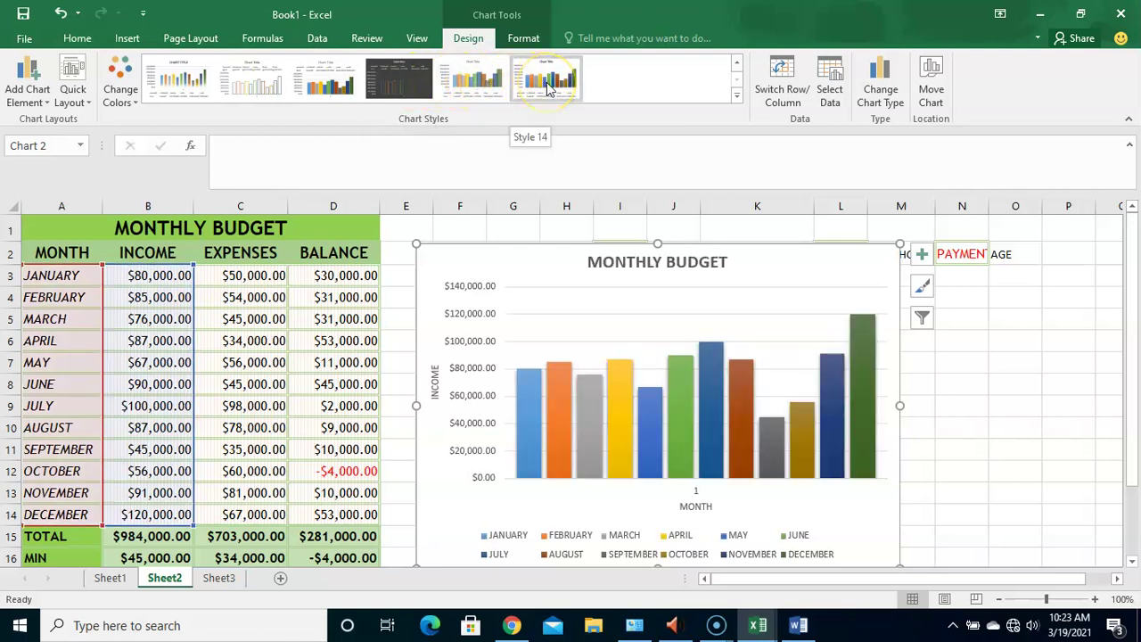
click(736, 101)
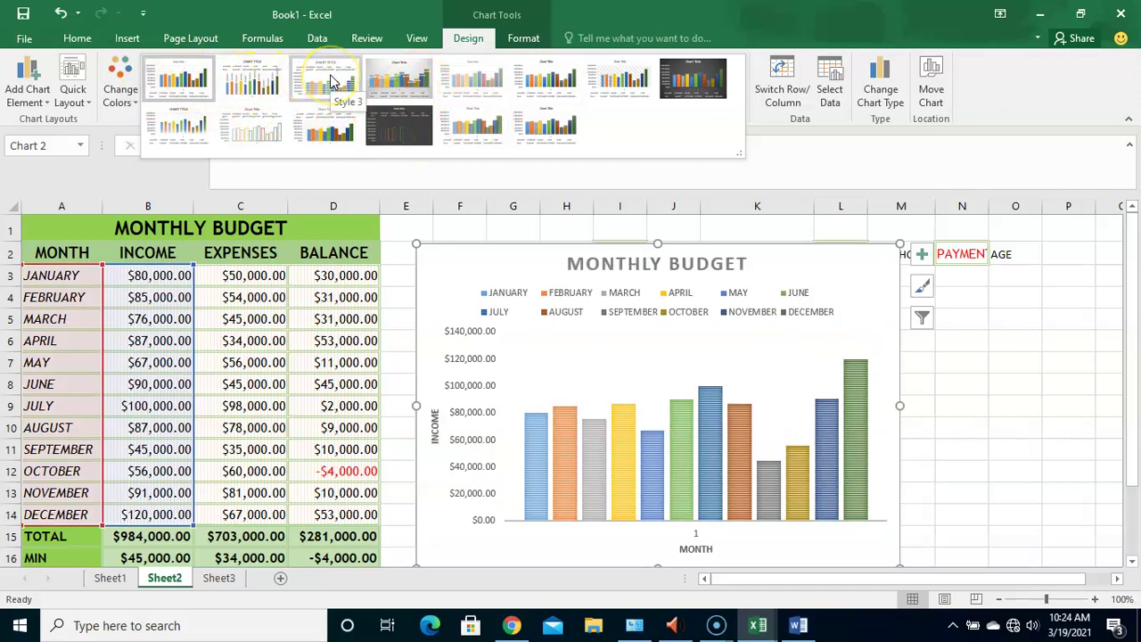
click(688, 82)
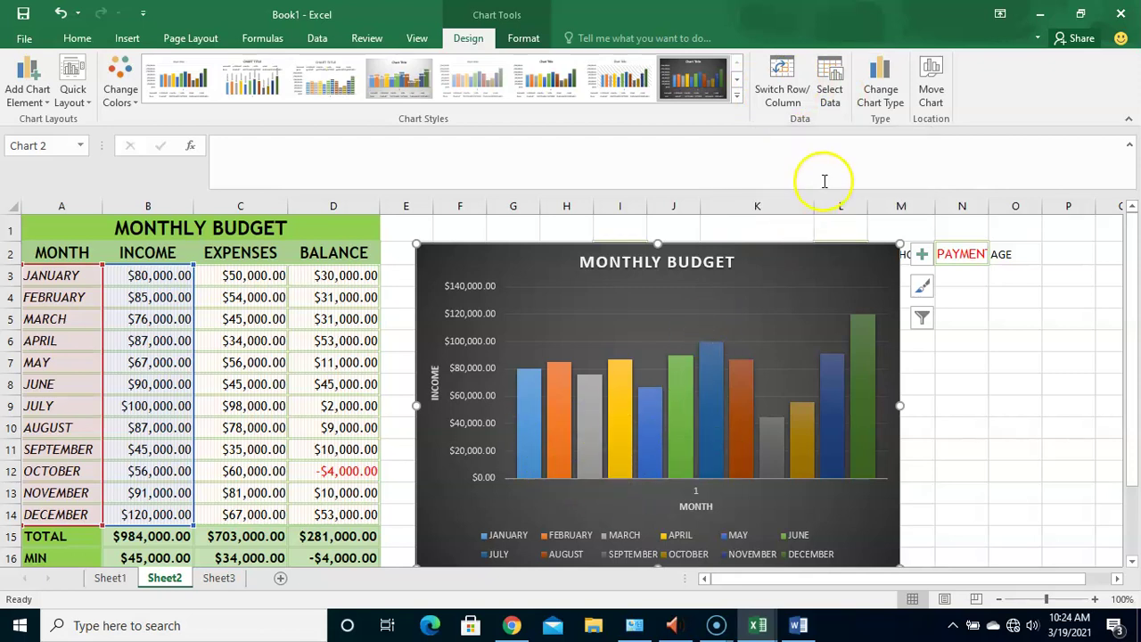
Switch the chart's rows and columns, and switch them back to one series per month
click(782, 71)
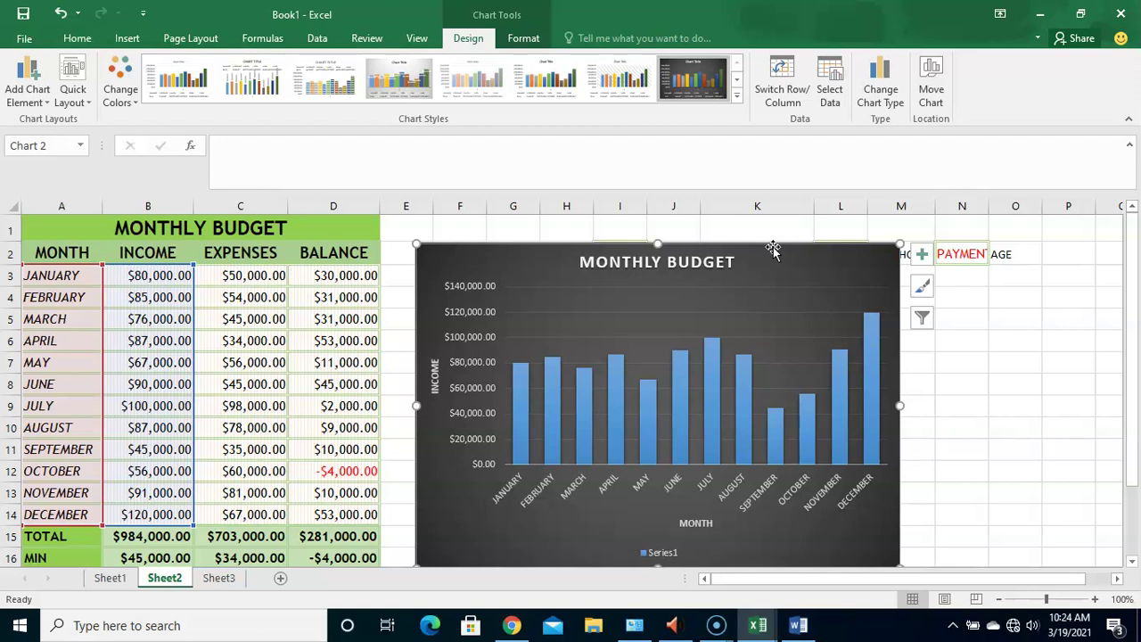
click(781, 82)
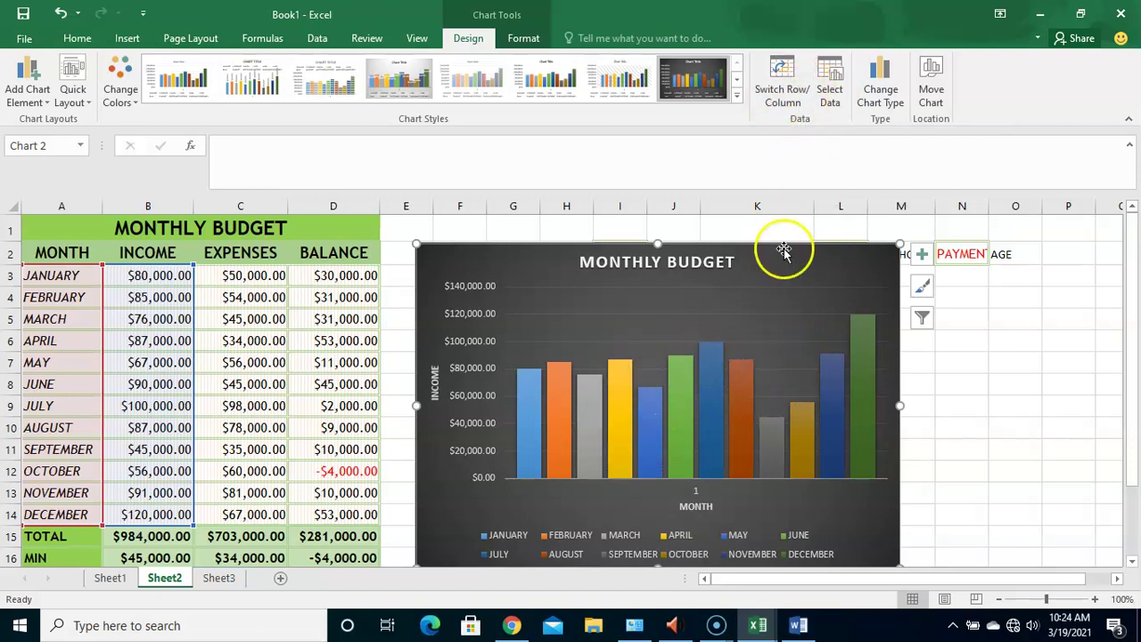
Exclude category 1 from the horizontal axis labels in the chart's data source, and undo that change
click(833, 93)
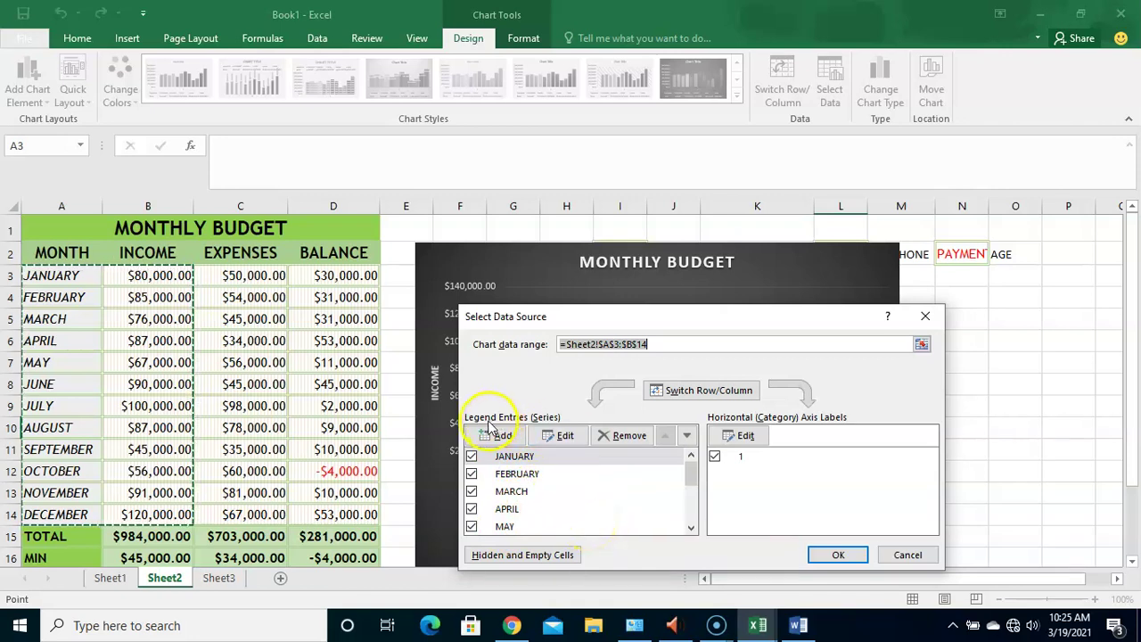
drag(691, 471, 689, 395)
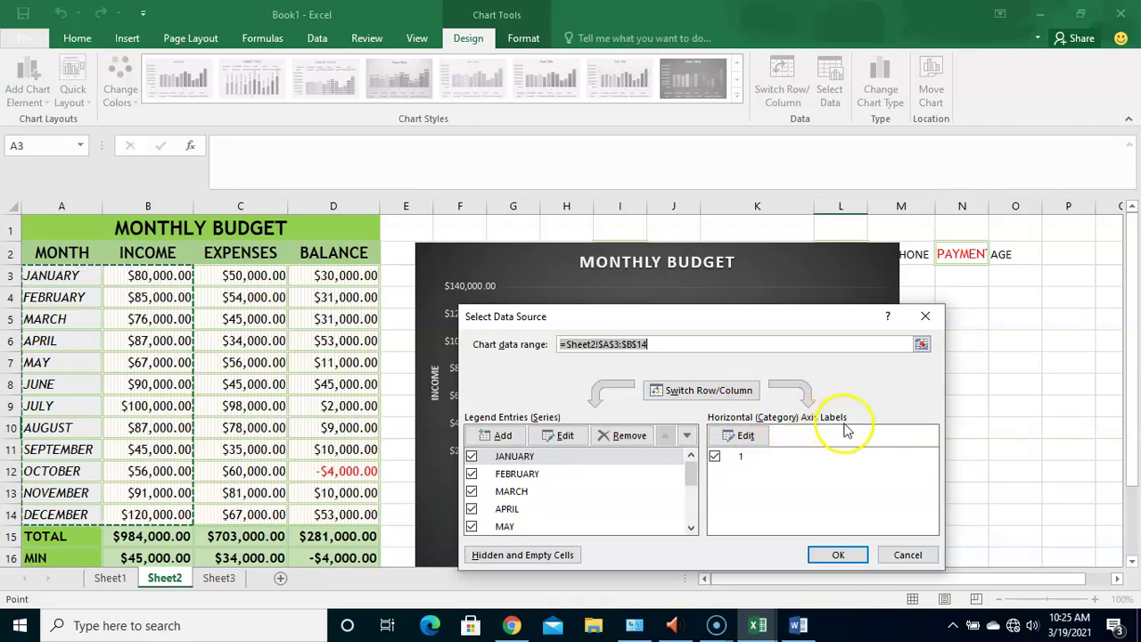
click(715, 459)
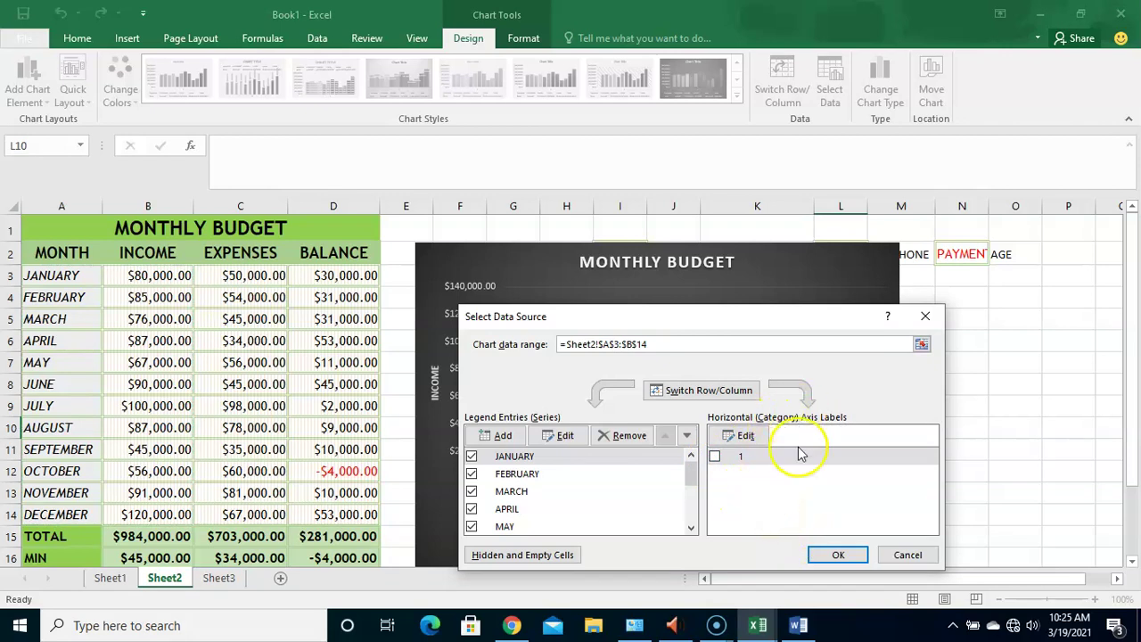
click(823, 551)
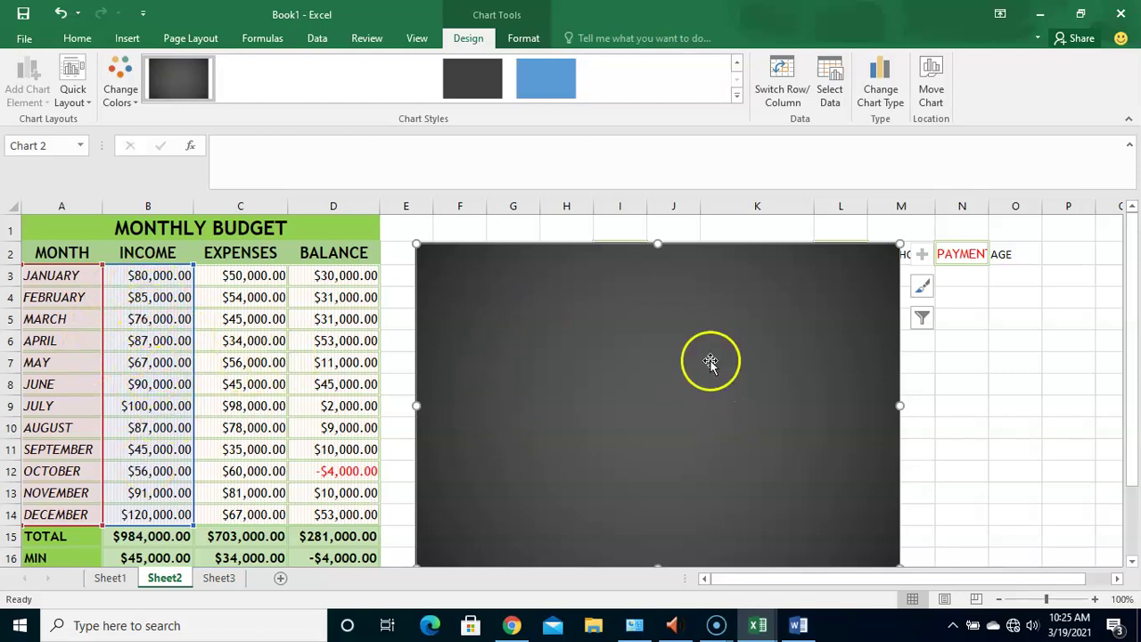
click(61, 12)
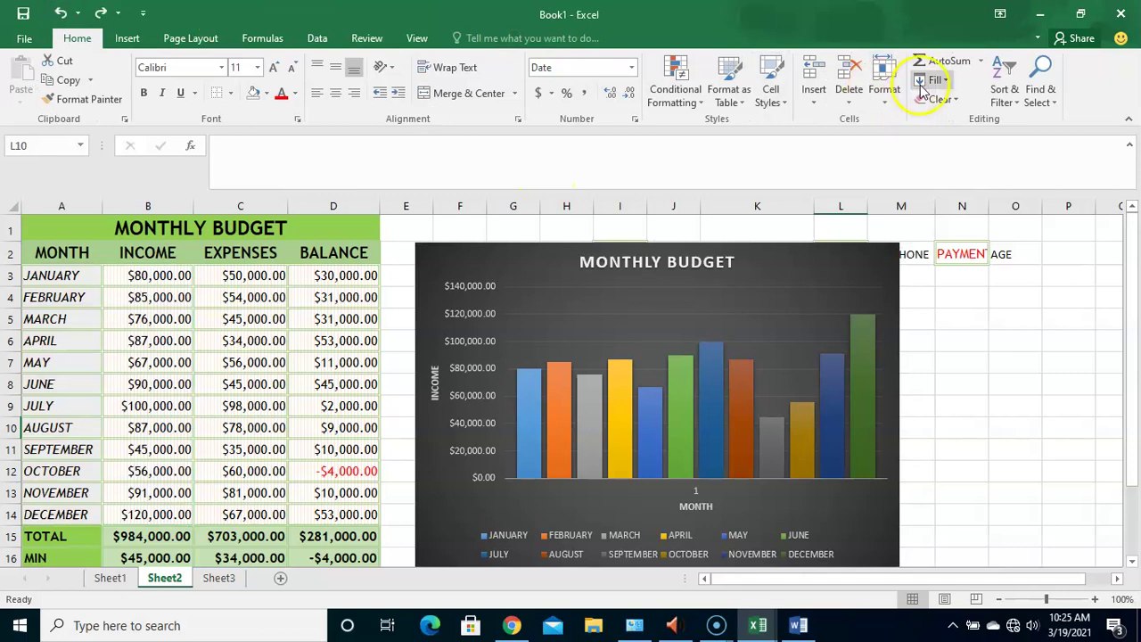
Set the chart's data range to =Sheet2!$A$4:$B$12, covering February to October
click(641, 283)
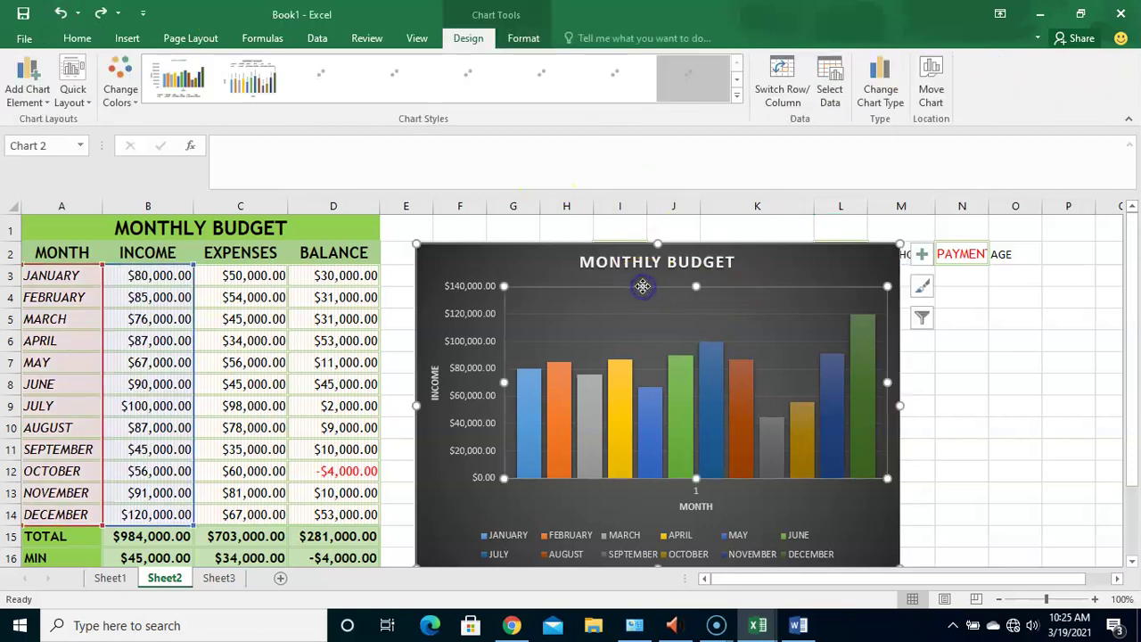
click(516, 36)
click(469, 42)
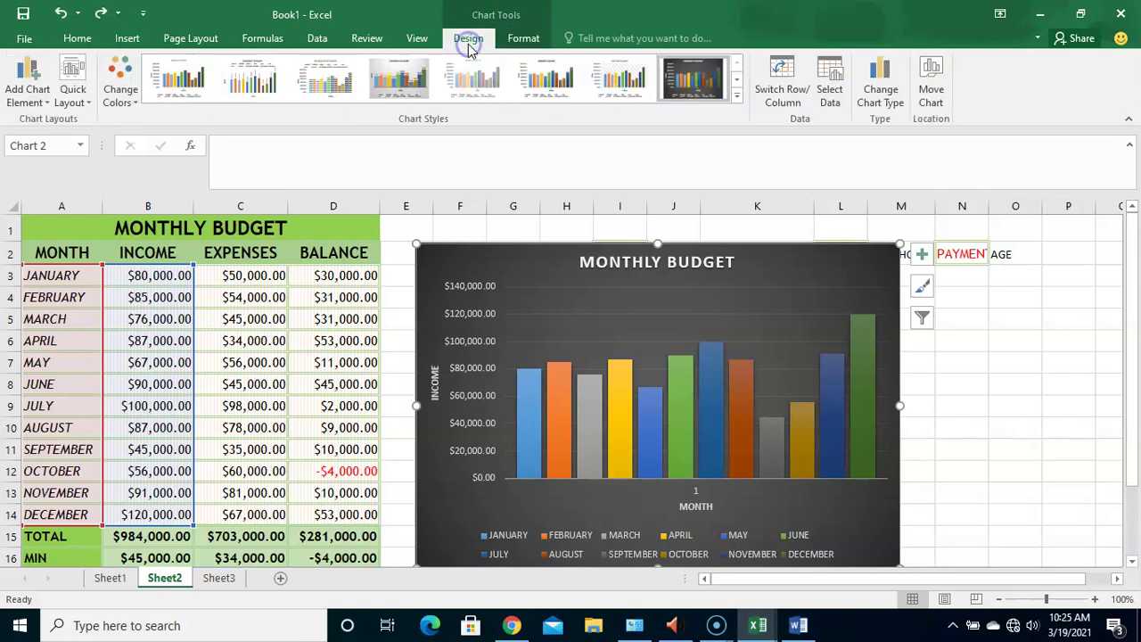
click(830, 90)
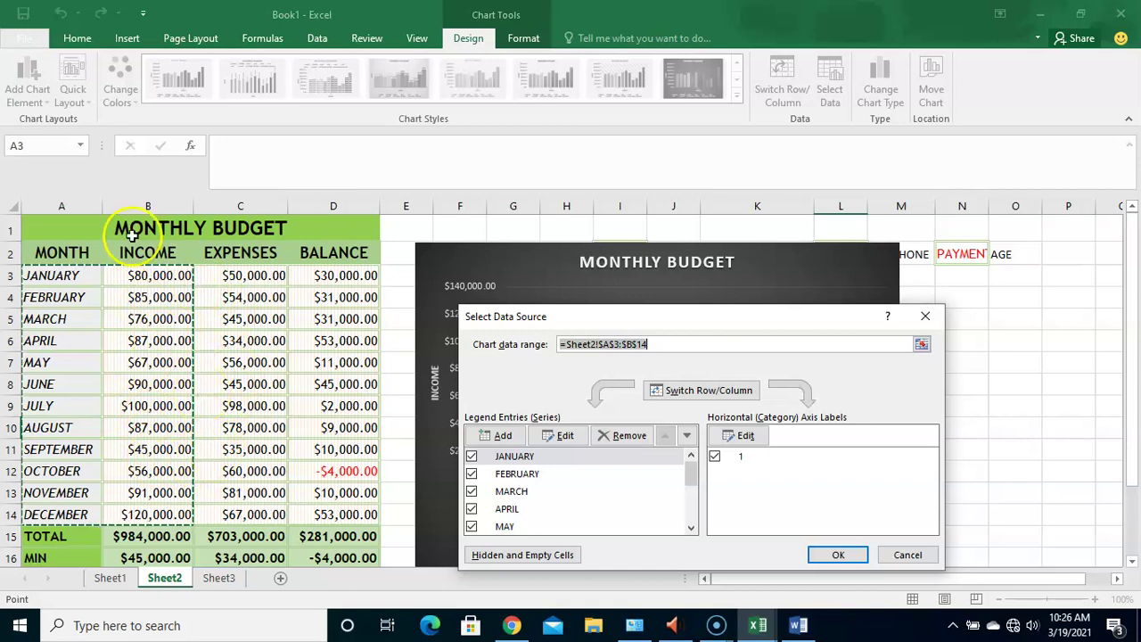
click(152, 383)
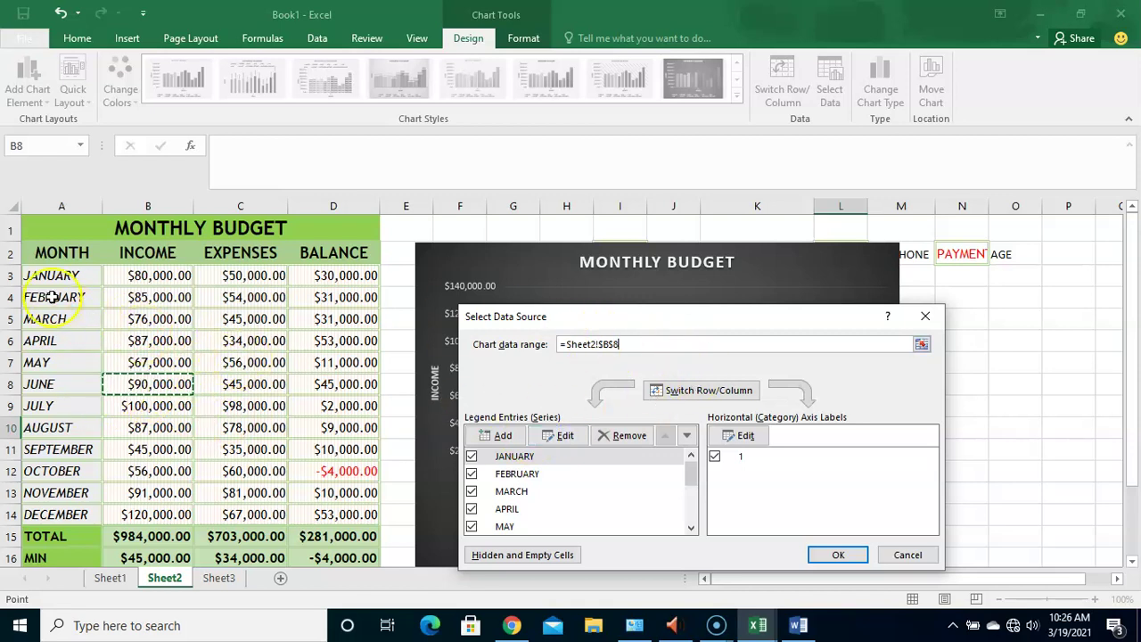
drag(44, 299, 165, 473)
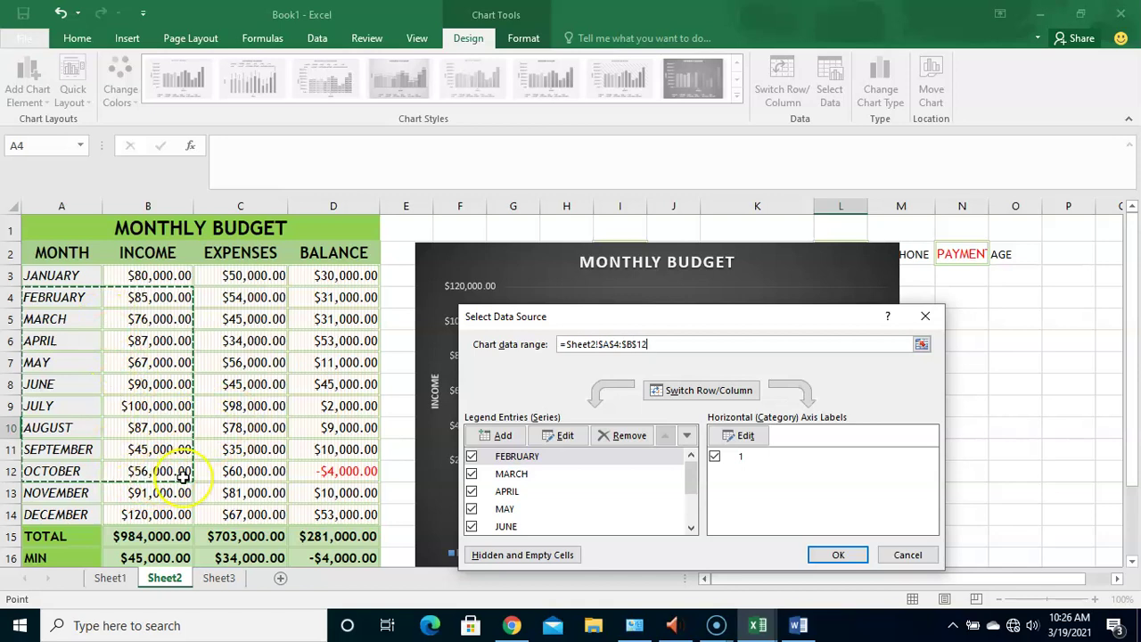
click(839, 554)
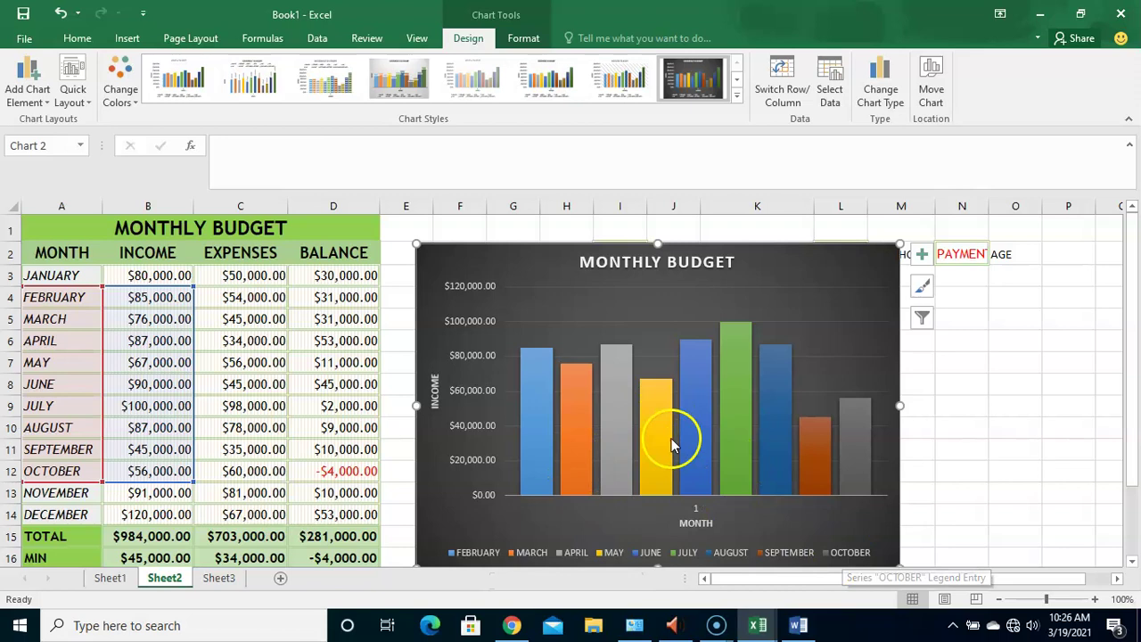
Set the chart's data range to =Sheet2!$A$3:$B$14, covering January to December
click(834, 92)
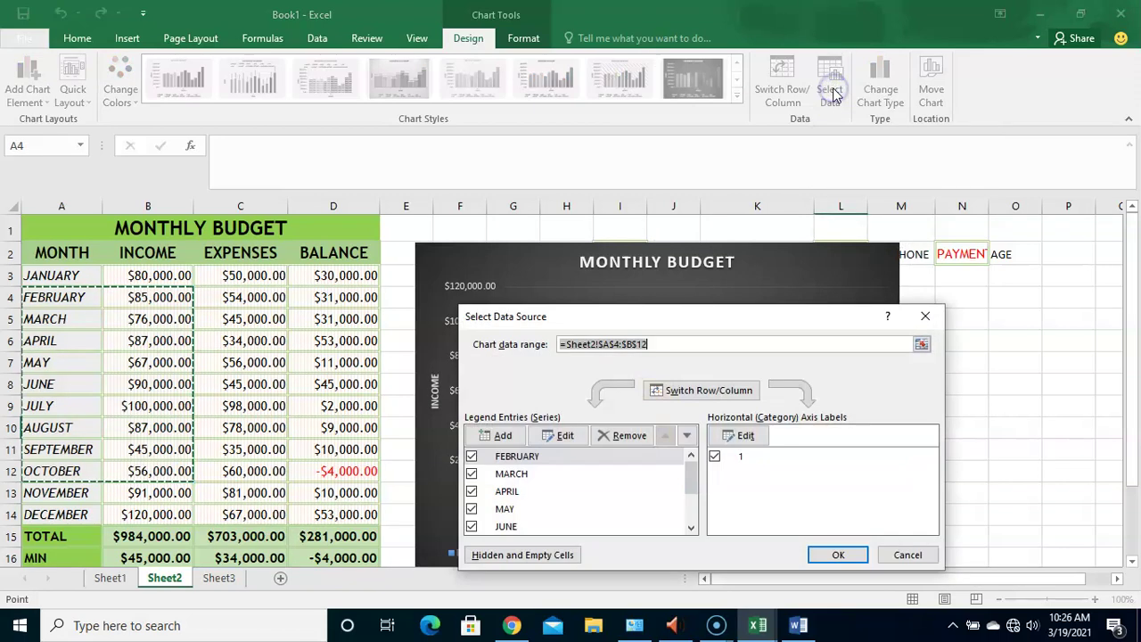
drag(56, 276, 148, 516)
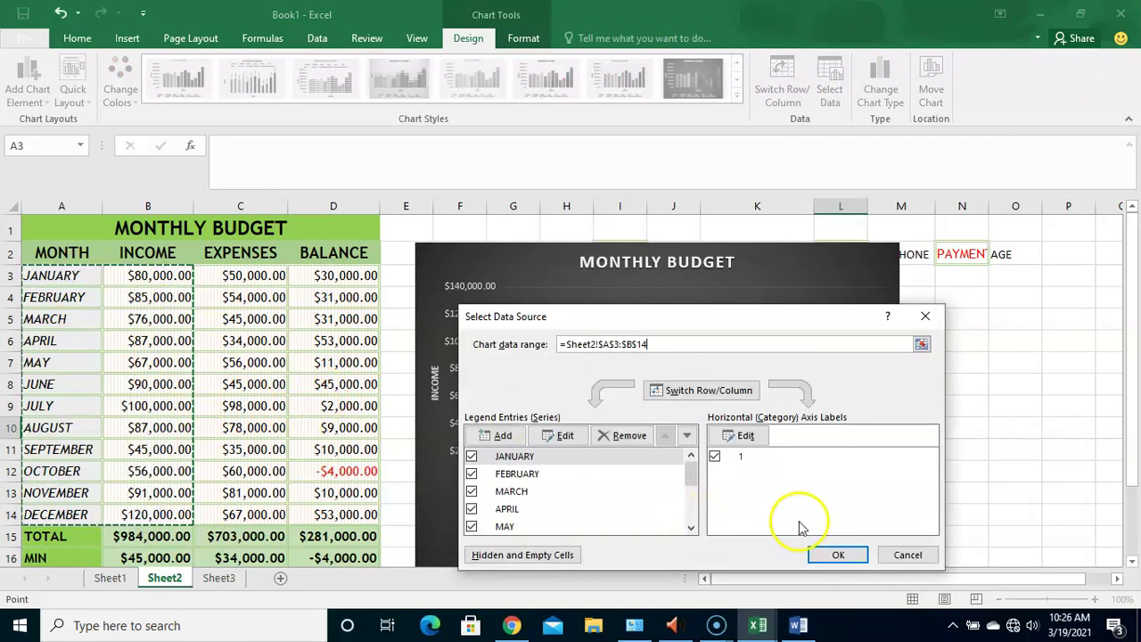
click(841, 554)
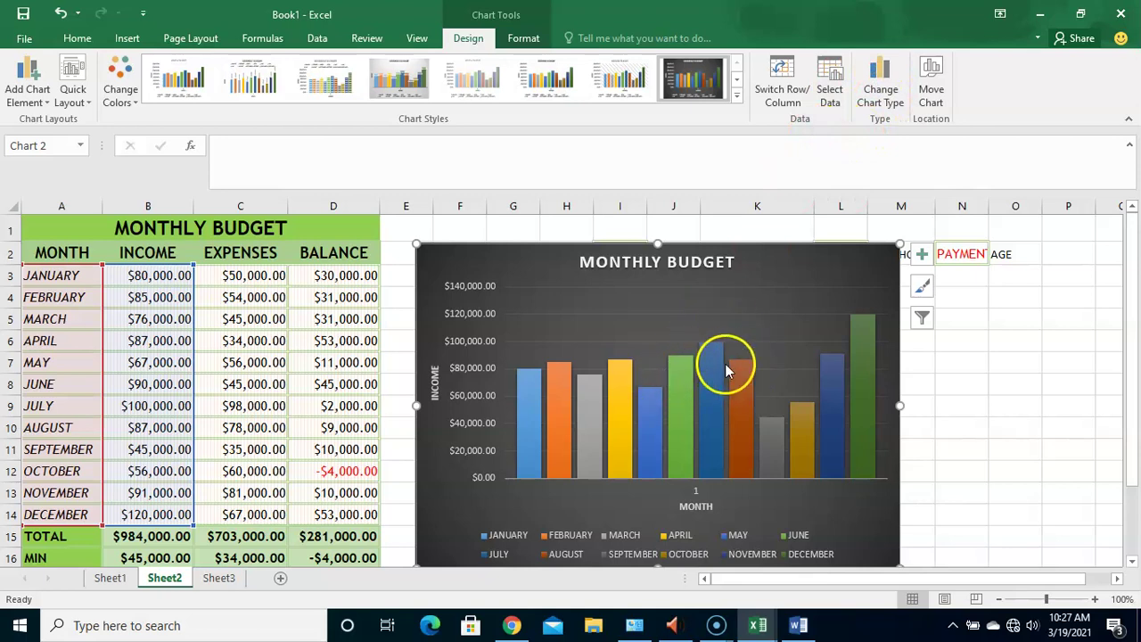
Change the chart to a Line chart, using the single-series version with the months along the horizontal axis
click(875, 103)
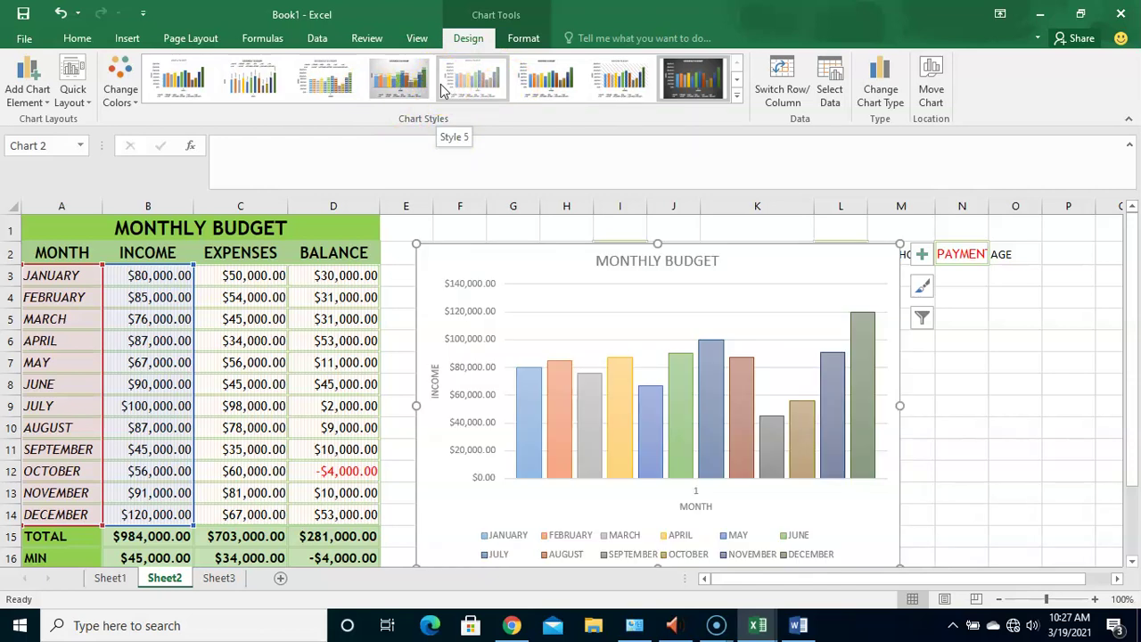
click(545, 89)
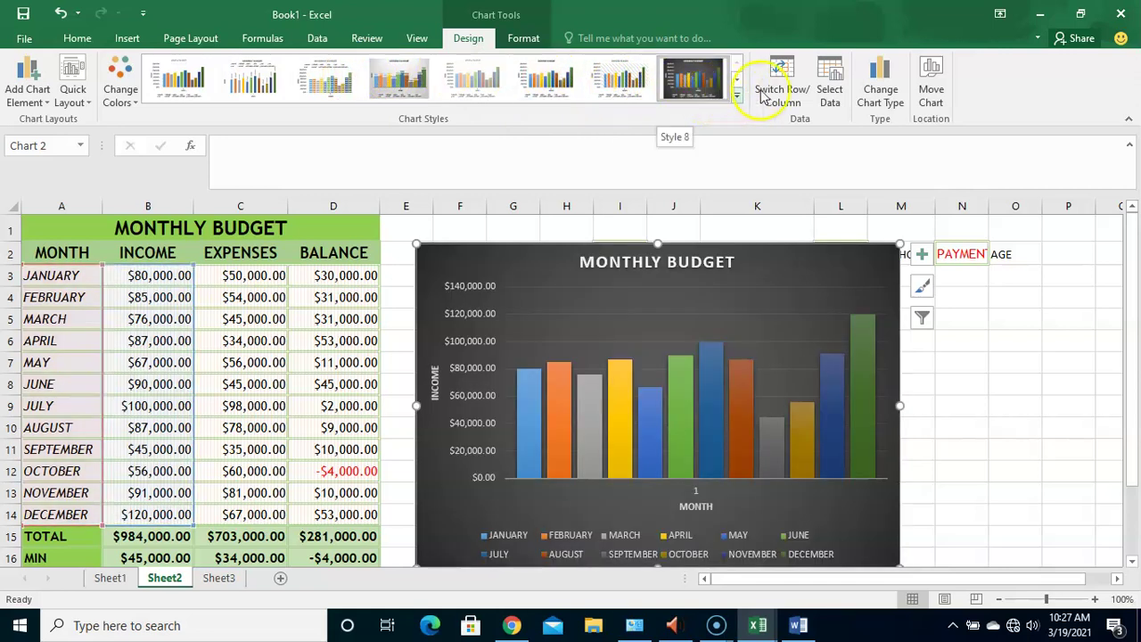
click(881, 92)
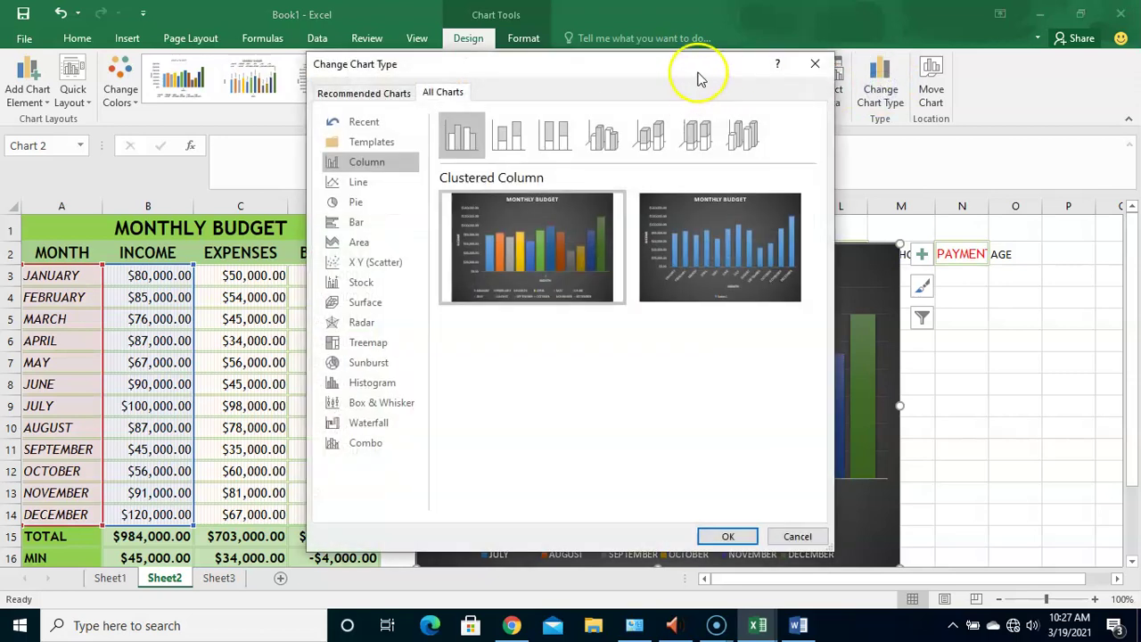
drag(698, 76, 898, 47)
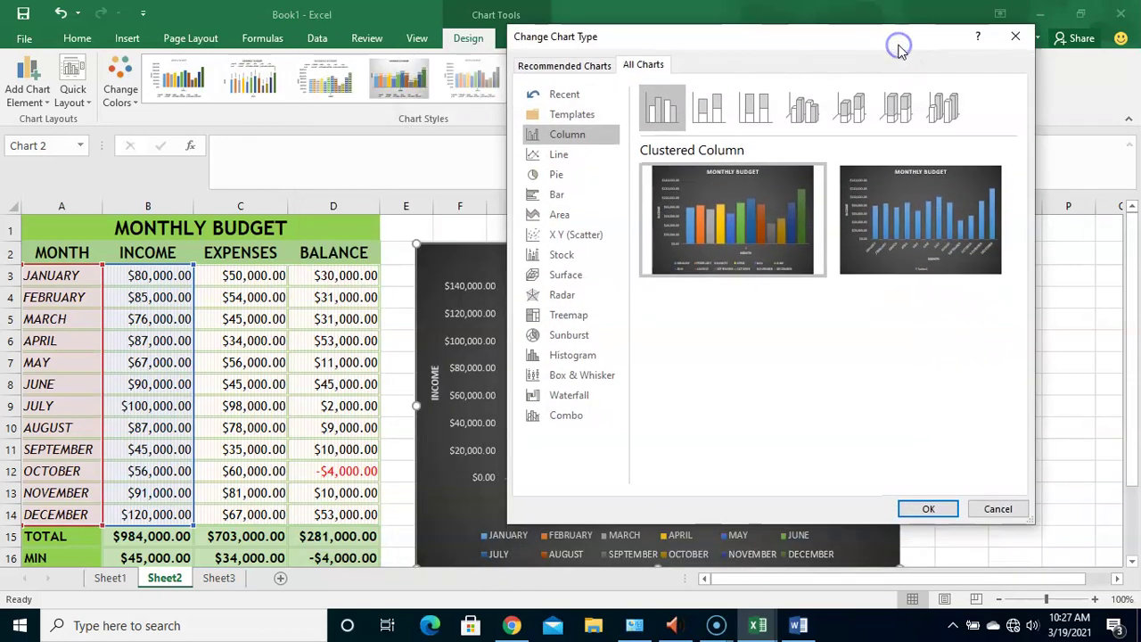
click(561, 155)
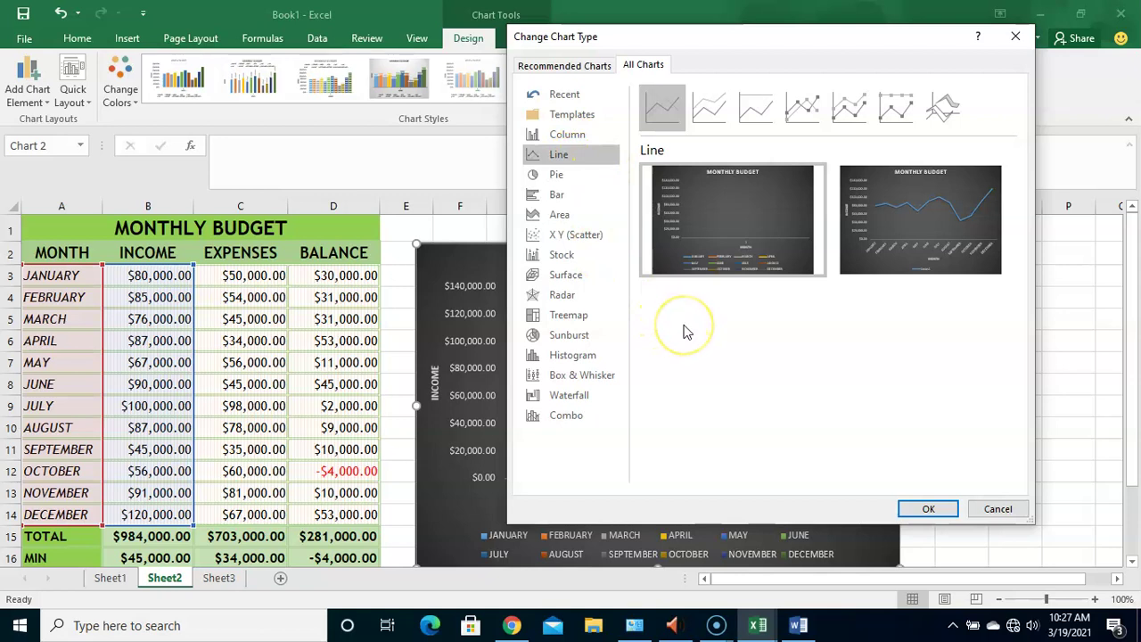
mouse_move(870, 243)
click(907, 222)
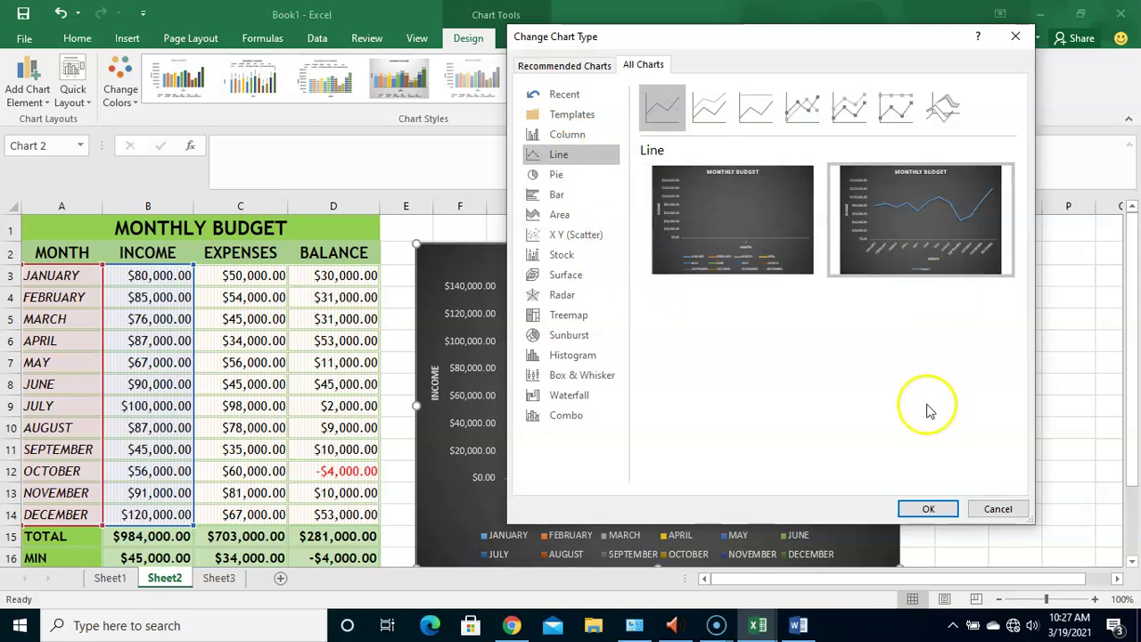
click(928, 509)
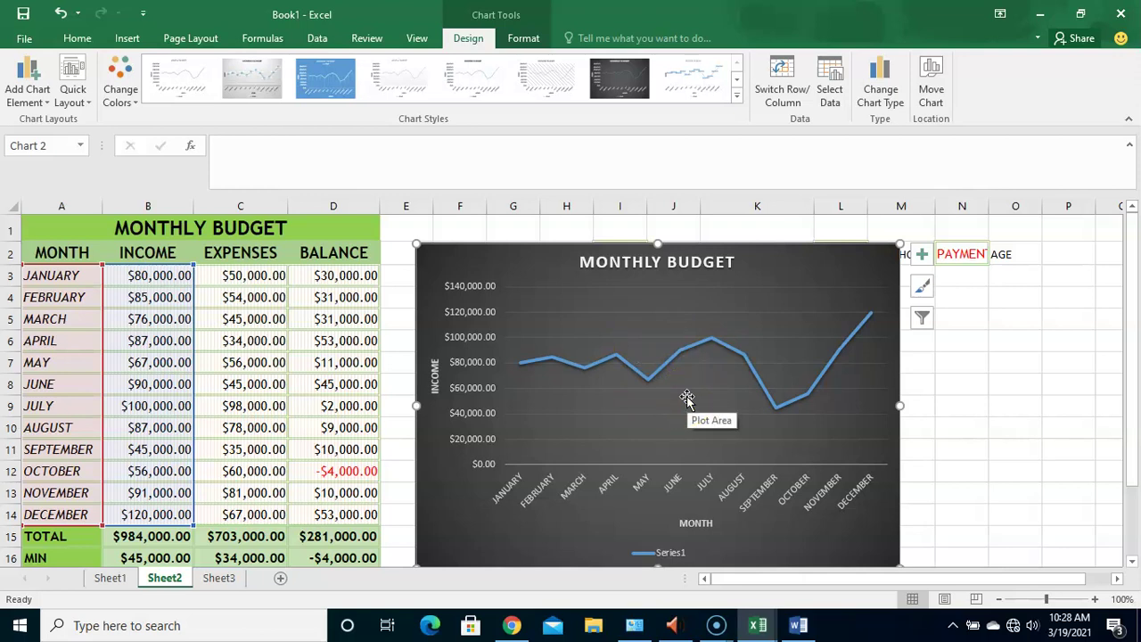
Preview the available chart styles on the line chart and keep the dark style
click(640, 322)
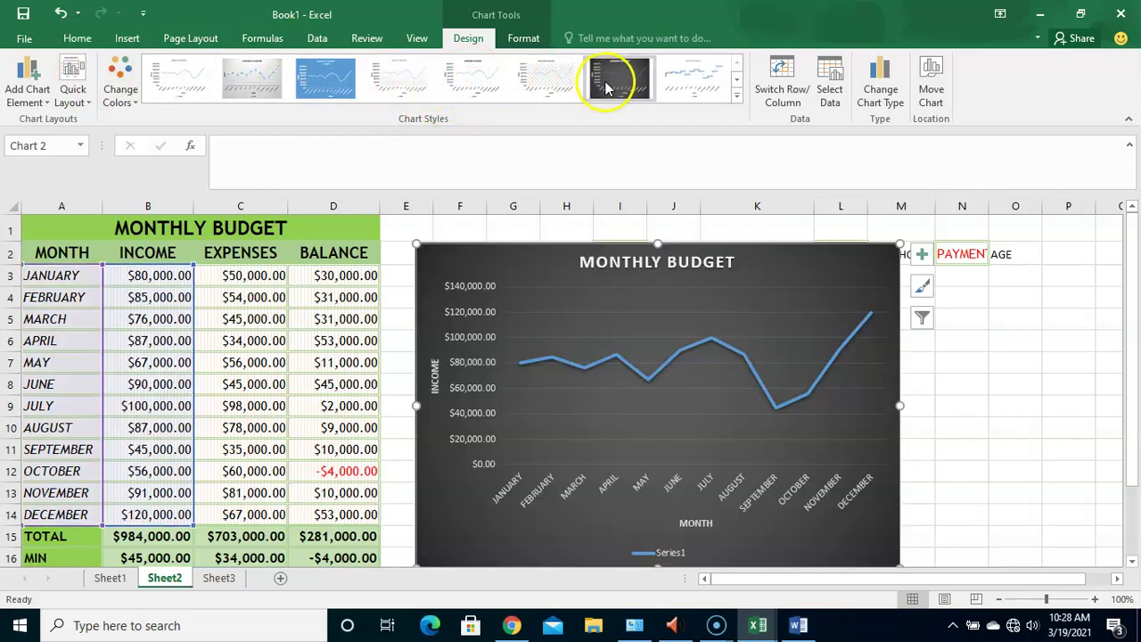
click(319, 87)
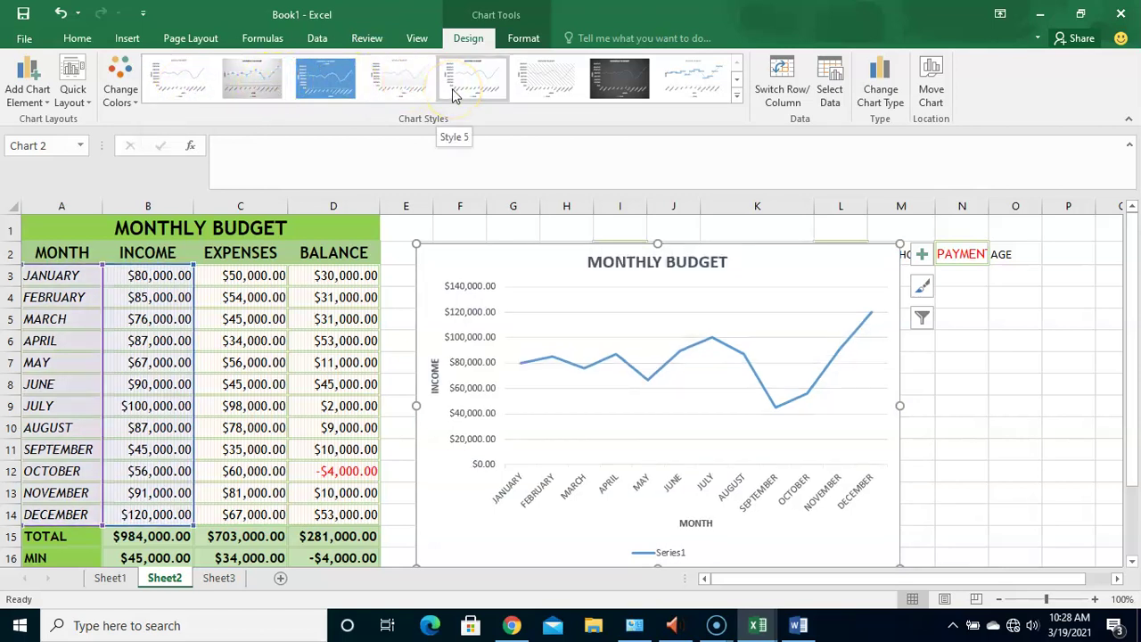
click(633, 85)
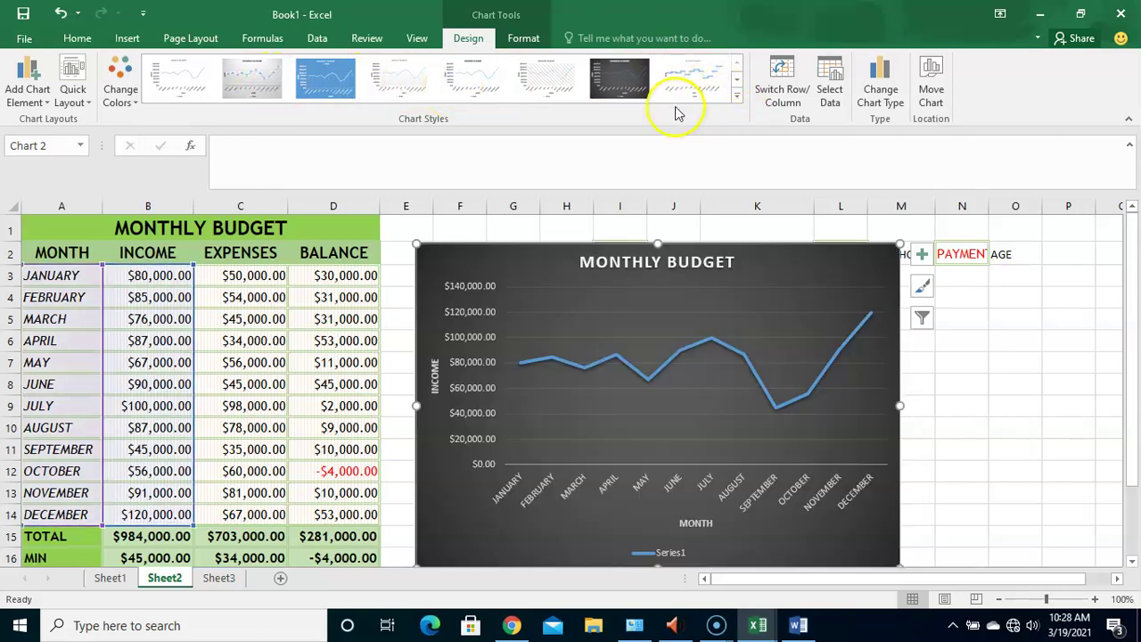
Change the line chart to a Pie chart and inspect the values of its July and May slices
click(881, 89)
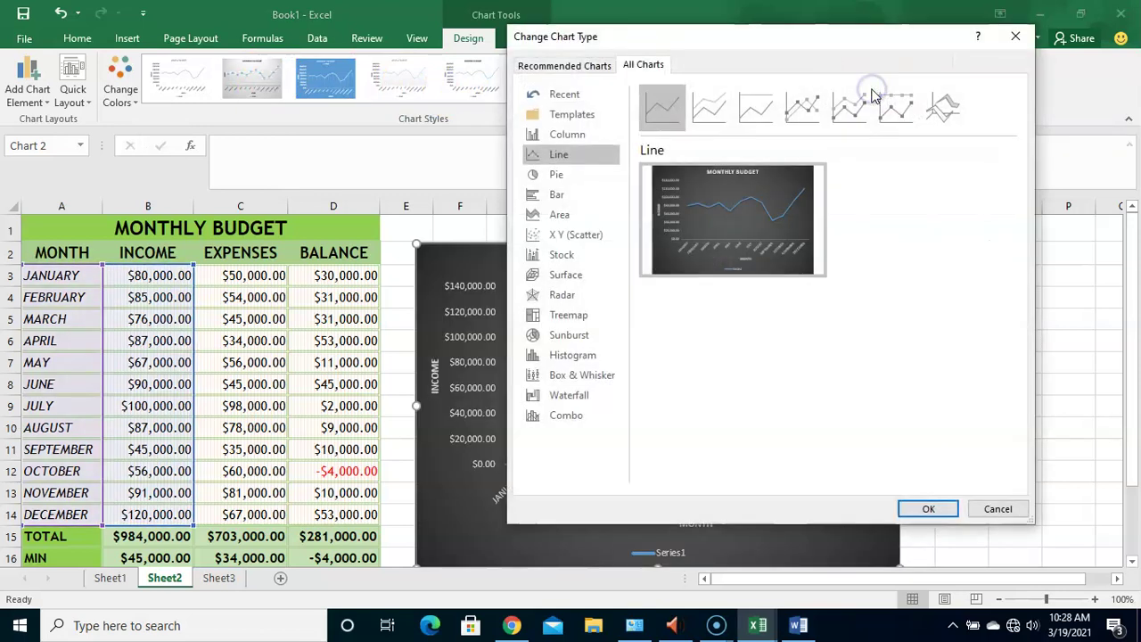
click(572, 176)
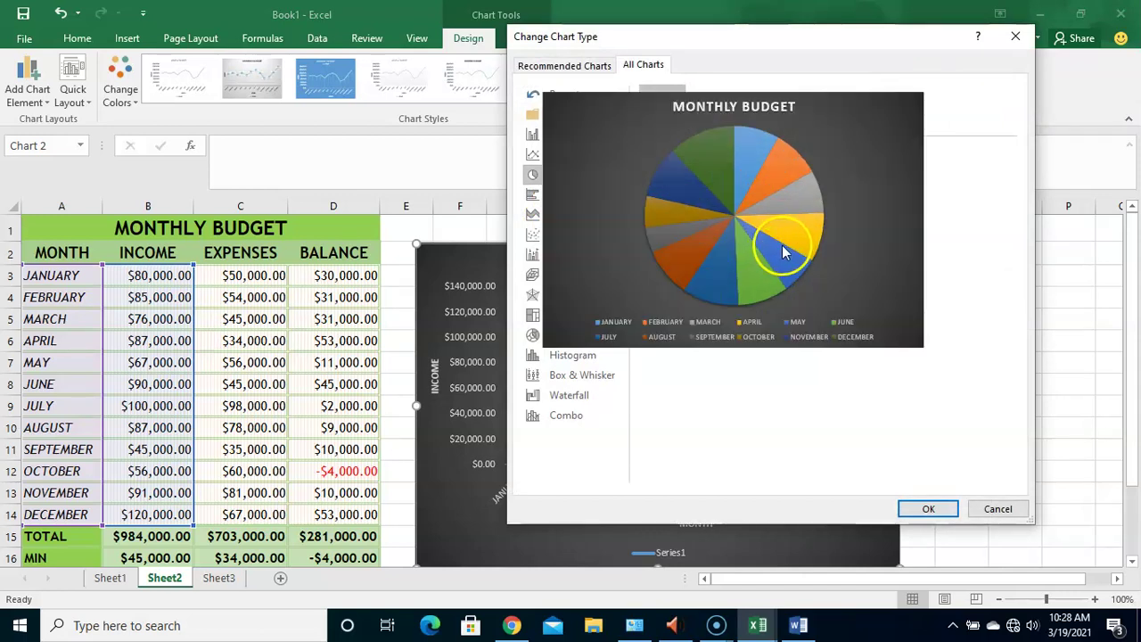
click(928, 509)
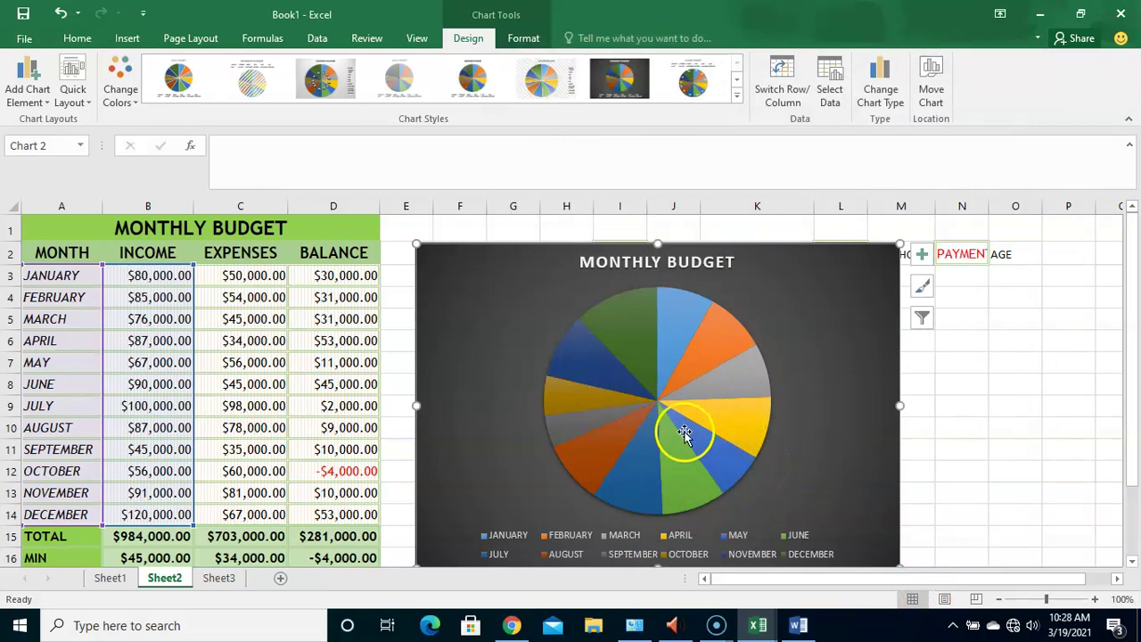
mouse_move(637, 488)
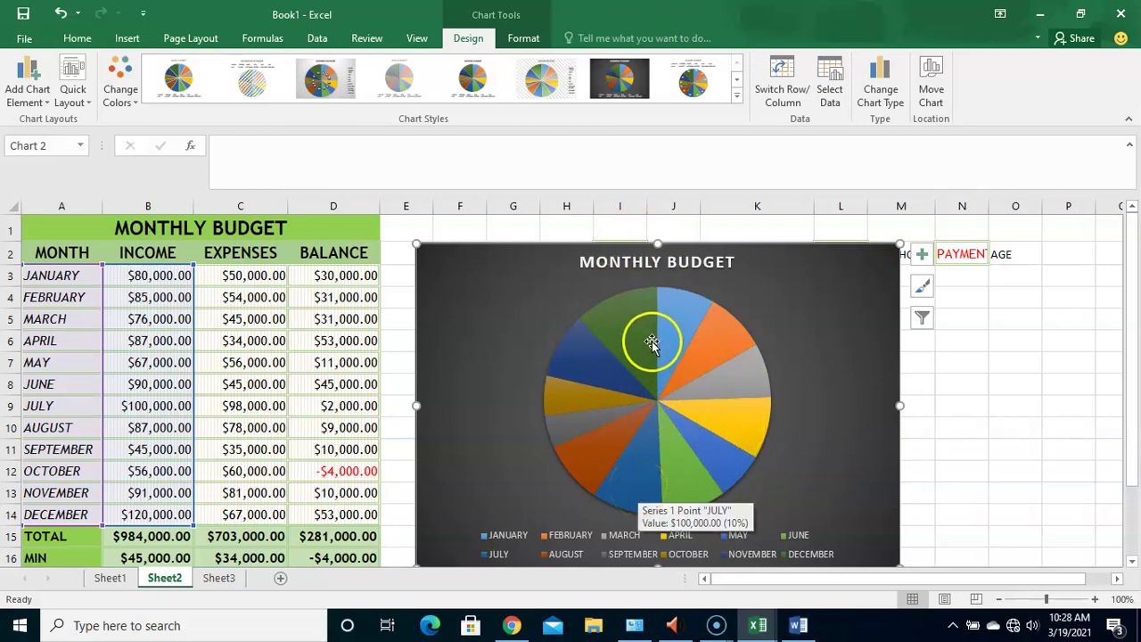
mouse_move(675, 504)
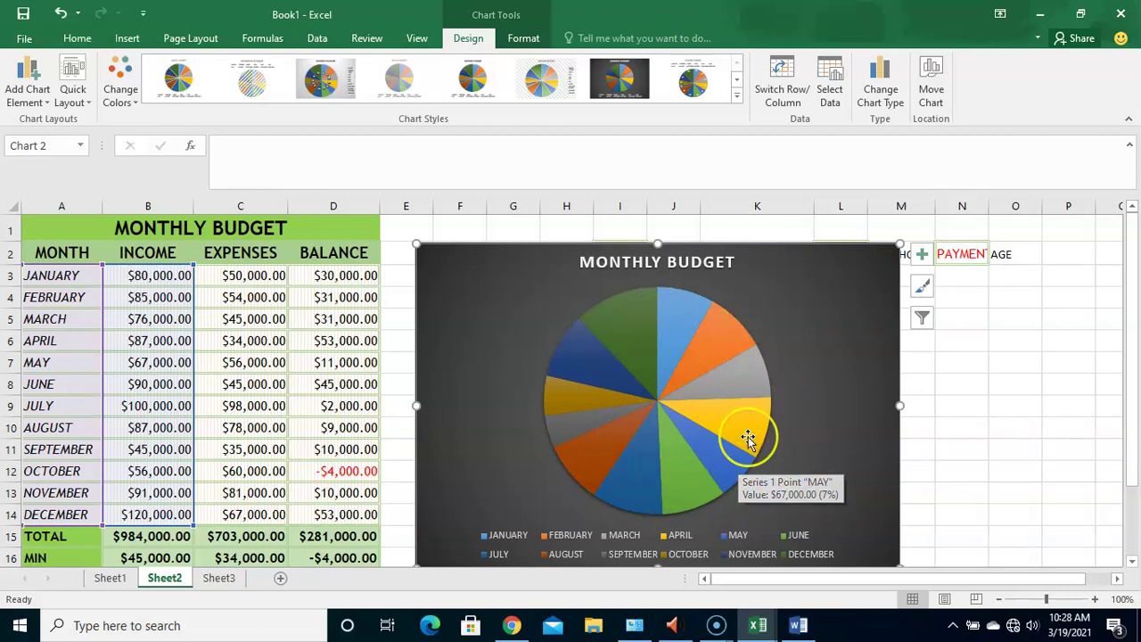
Inspect the values of the pie chart's April and December slices and preview the available chart styles, including Style 8, Style 6 and Style 1
mouse_move(747, 438)
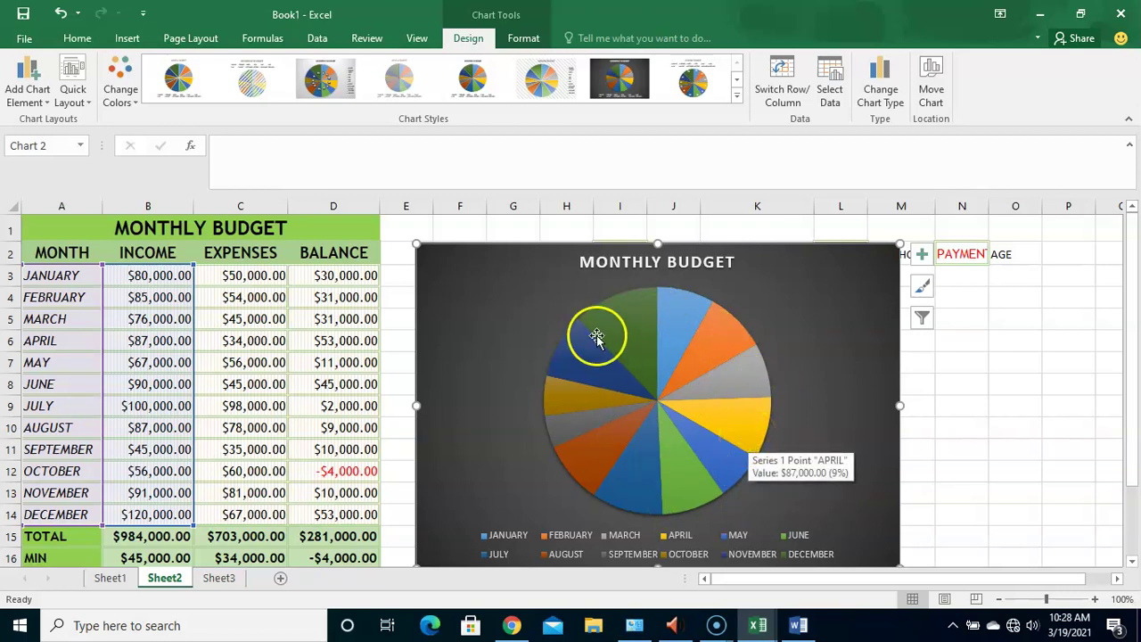
mouse_move(643, 332)
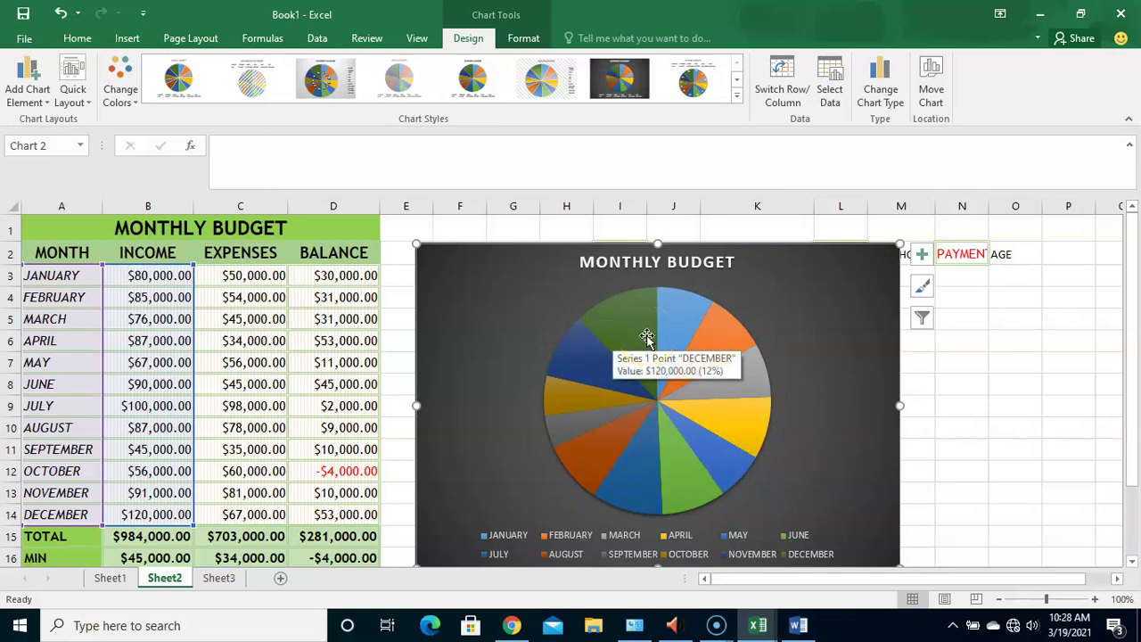
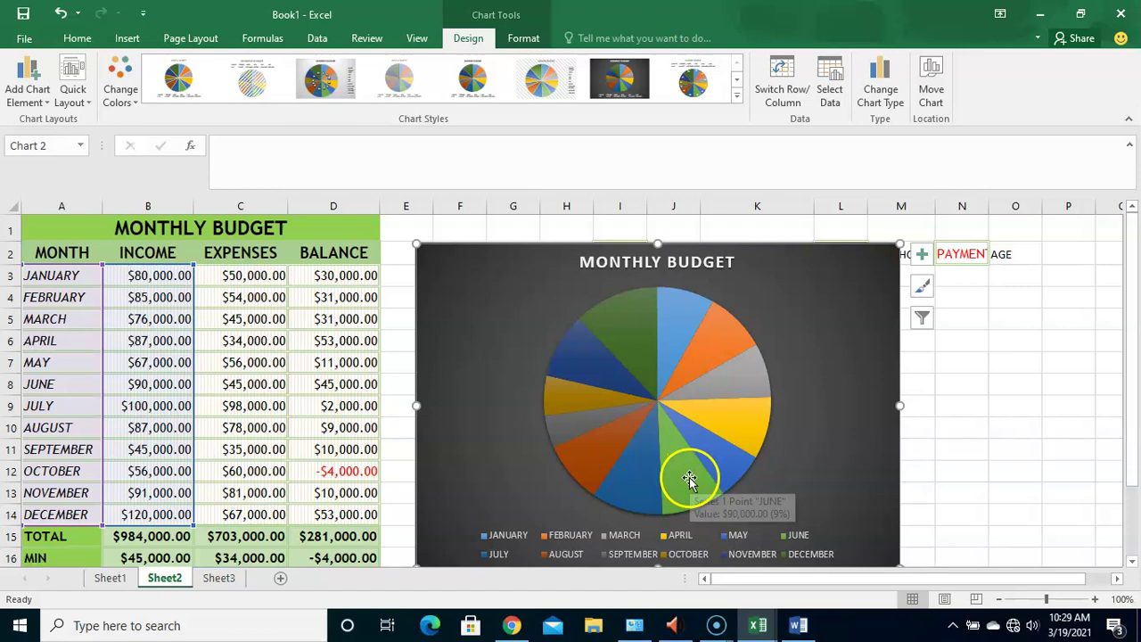
mouse_move(727, 464)
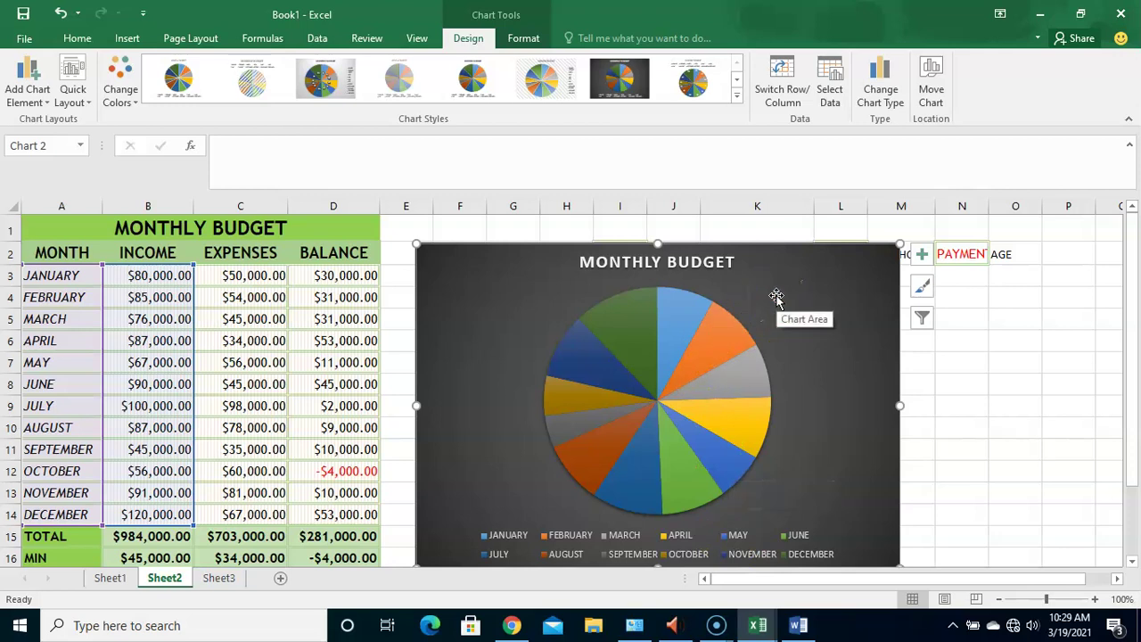
click(696, 82)
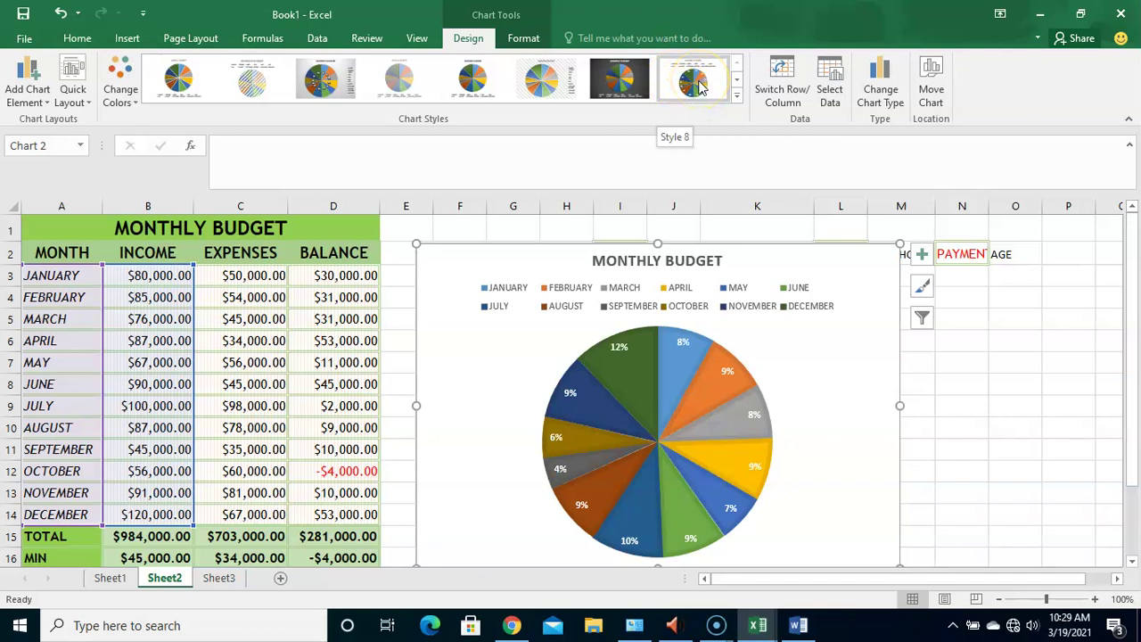
click(615, 85)
click(539, 81)
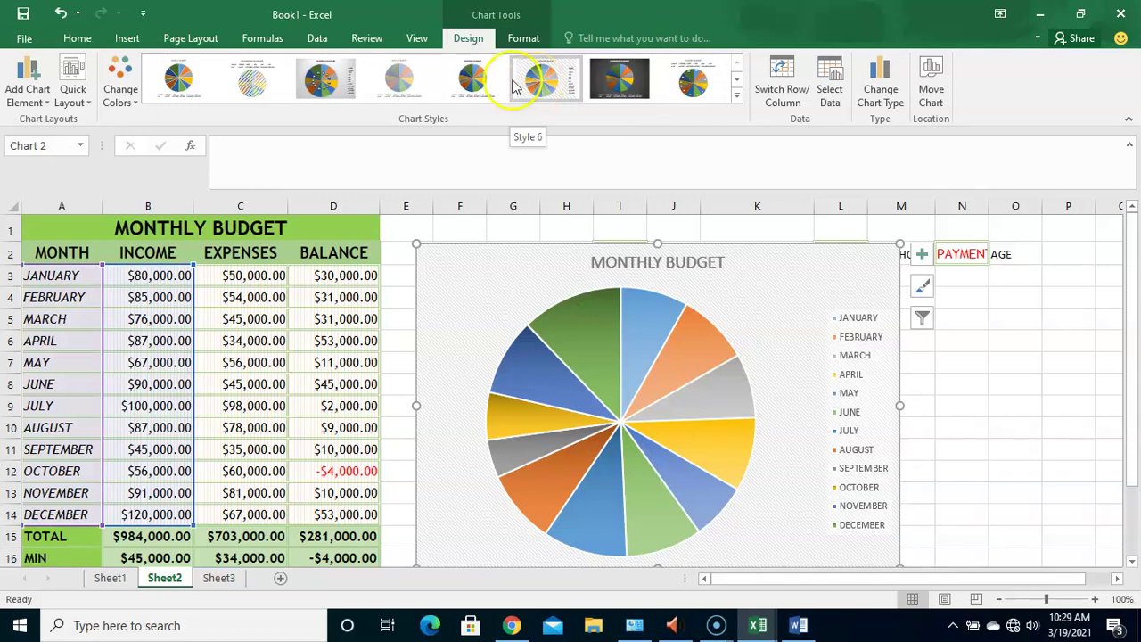
click(465, 82)
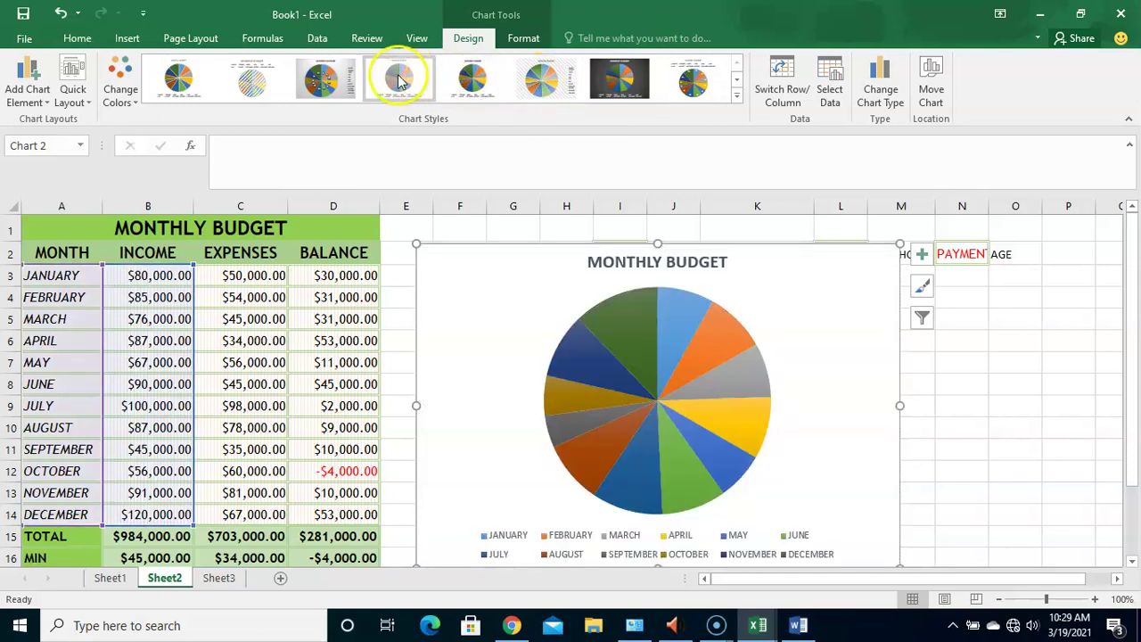
click(329, 84)
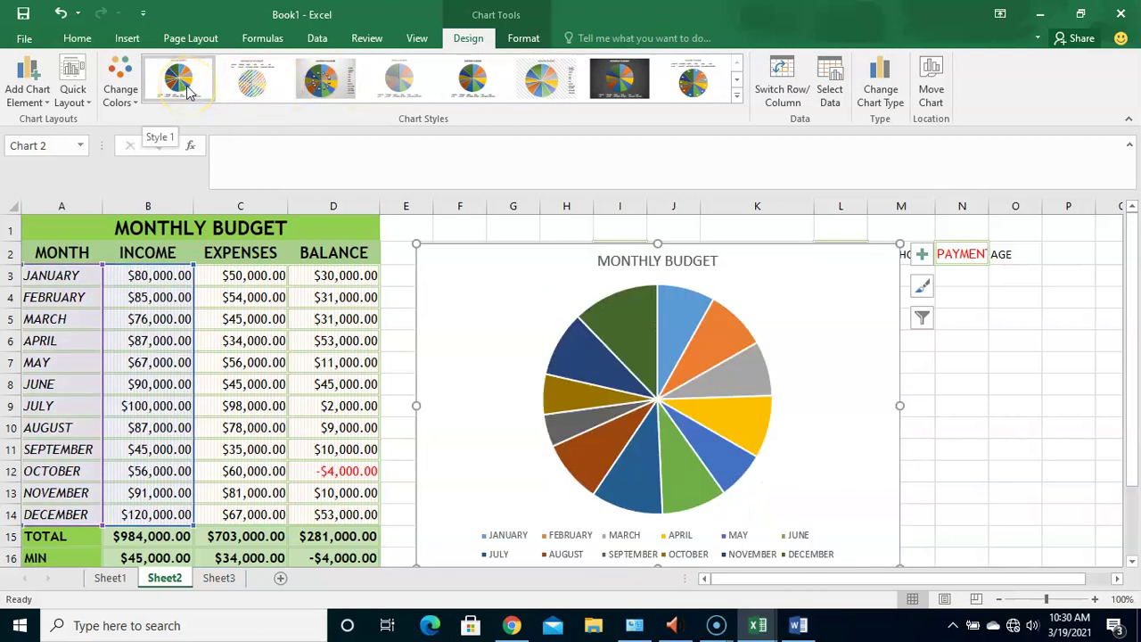
click(467, 39)
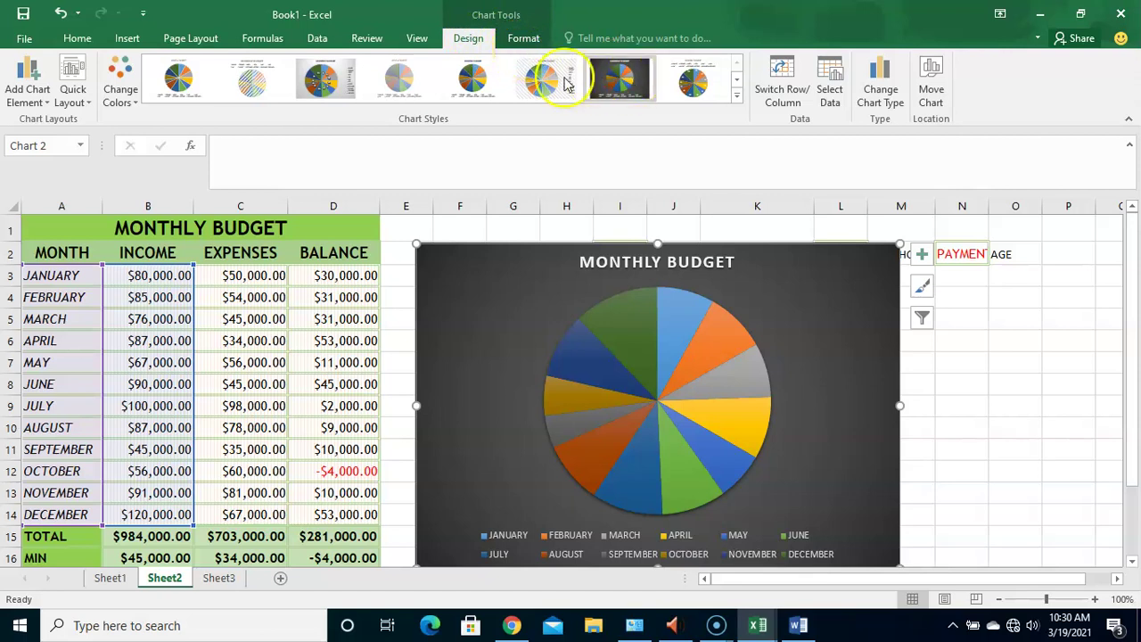
Change the pie chart to a Clustered Column chart, using the single-series version with the months along the horizontal axis
click(896, 98)
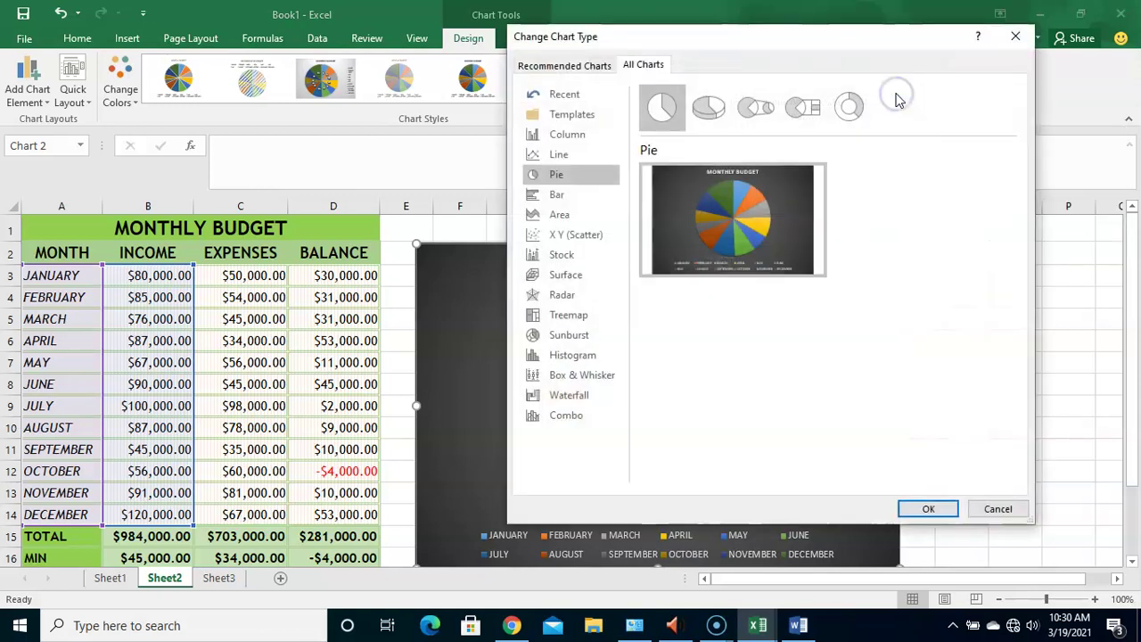
click(572, 134)
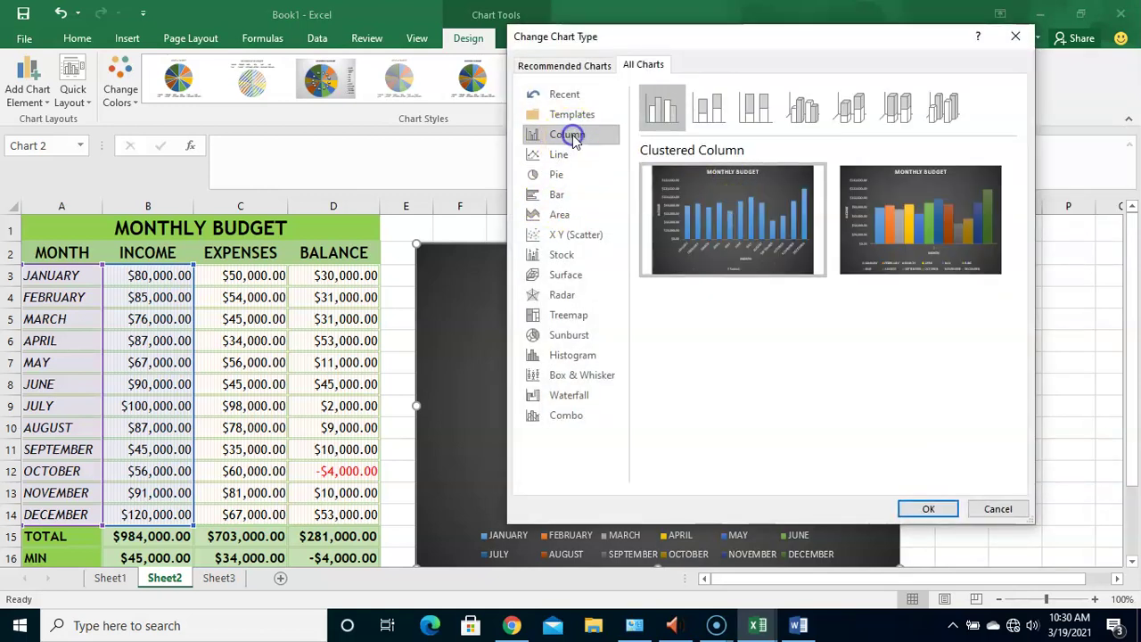
mouse_move(713, 219)
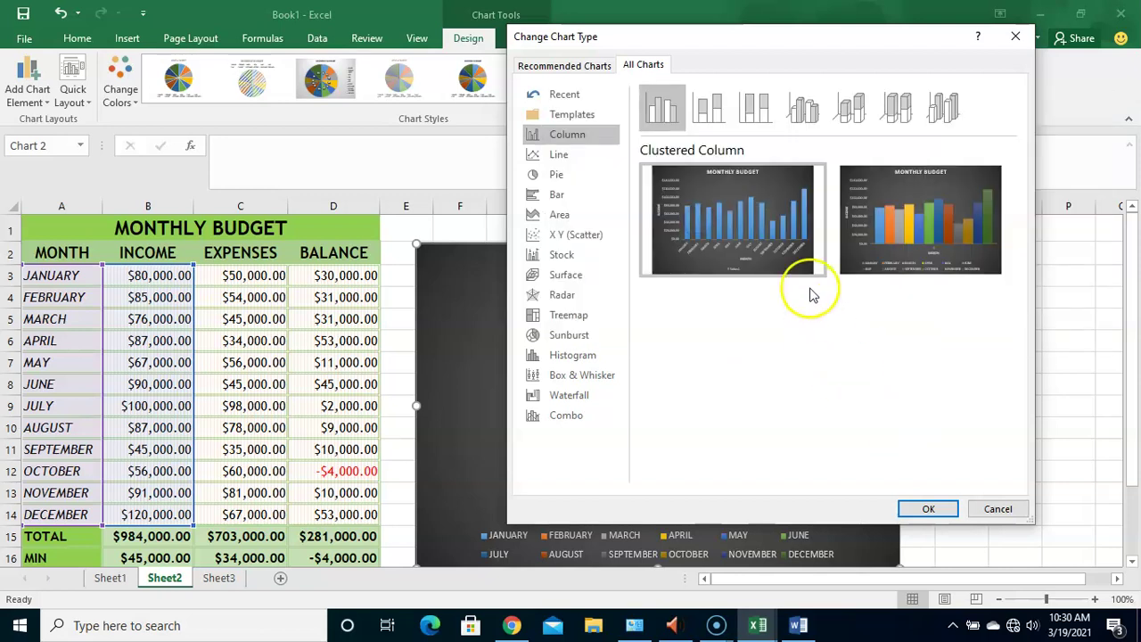
click(929, 512)
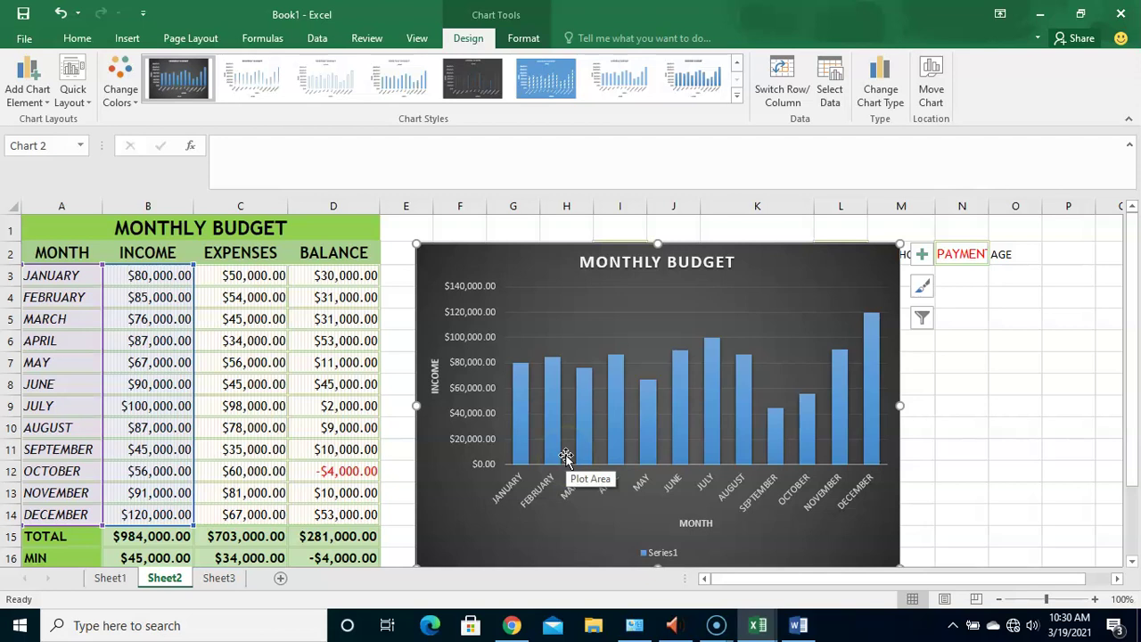
Preview the available chart styles on the single-series column chart, including Style 10, and view the full style gallery
click(694, 79)
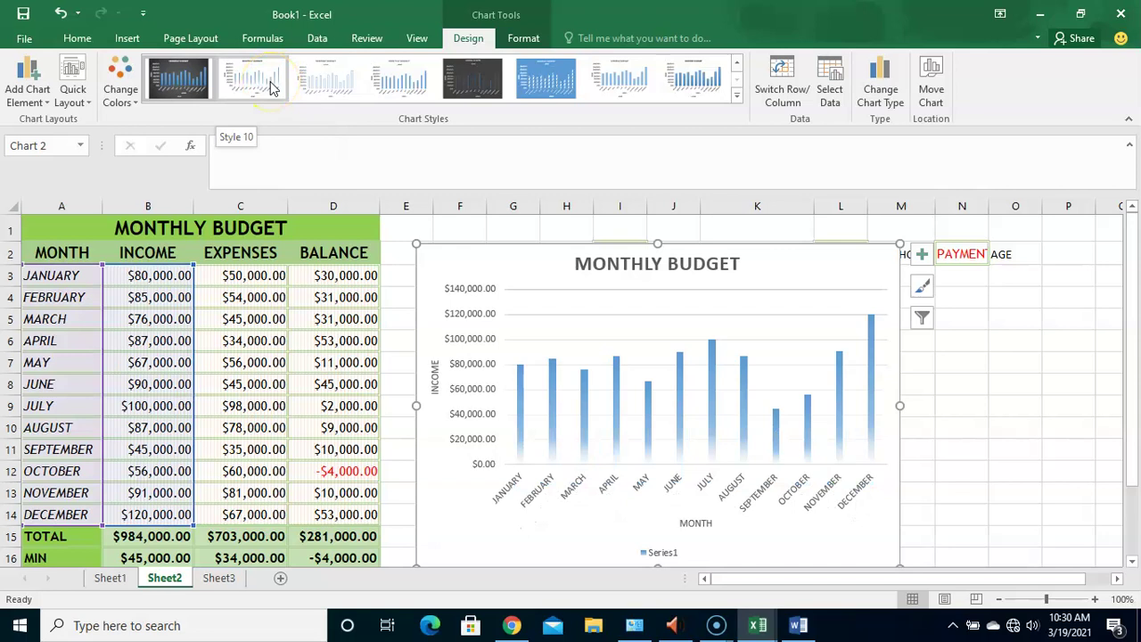
click(185, 82)
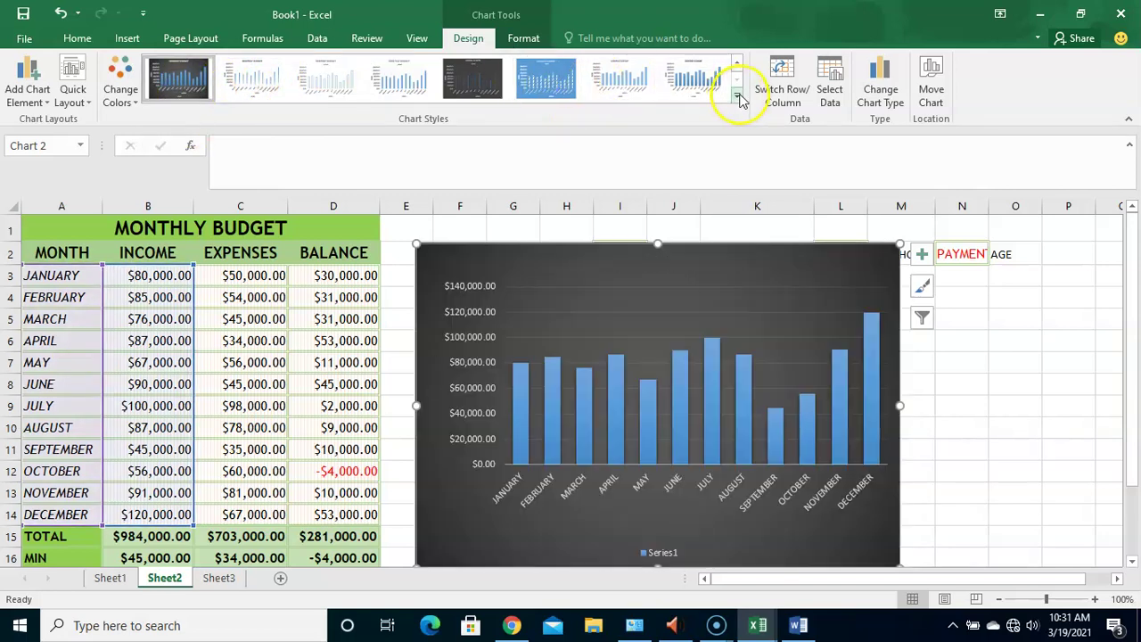
click(736, 96)
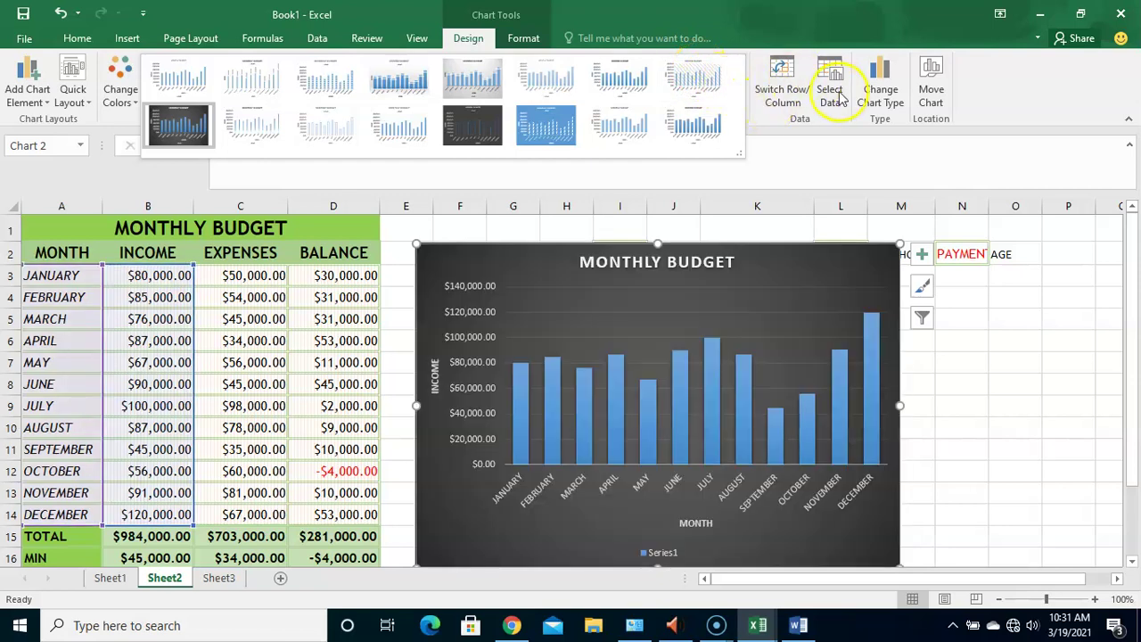
Change the chart to the Clustered Column version with a separate coloured series for each month and preview chart styles such as Style 4
click(880, 100)
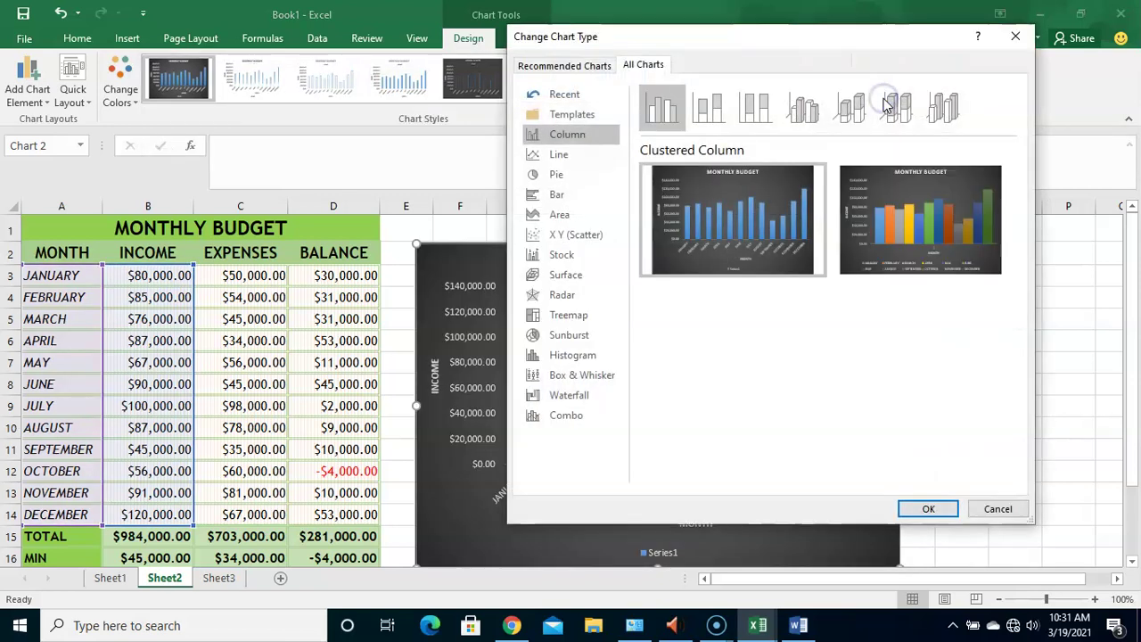
click(922, 199)
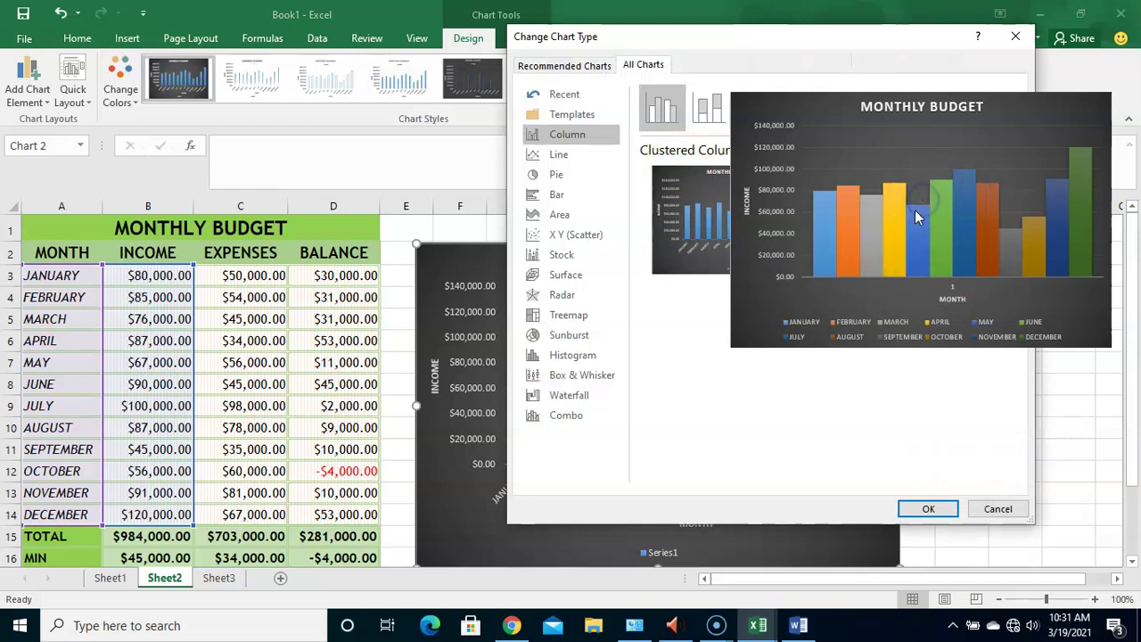
click(919, 507)
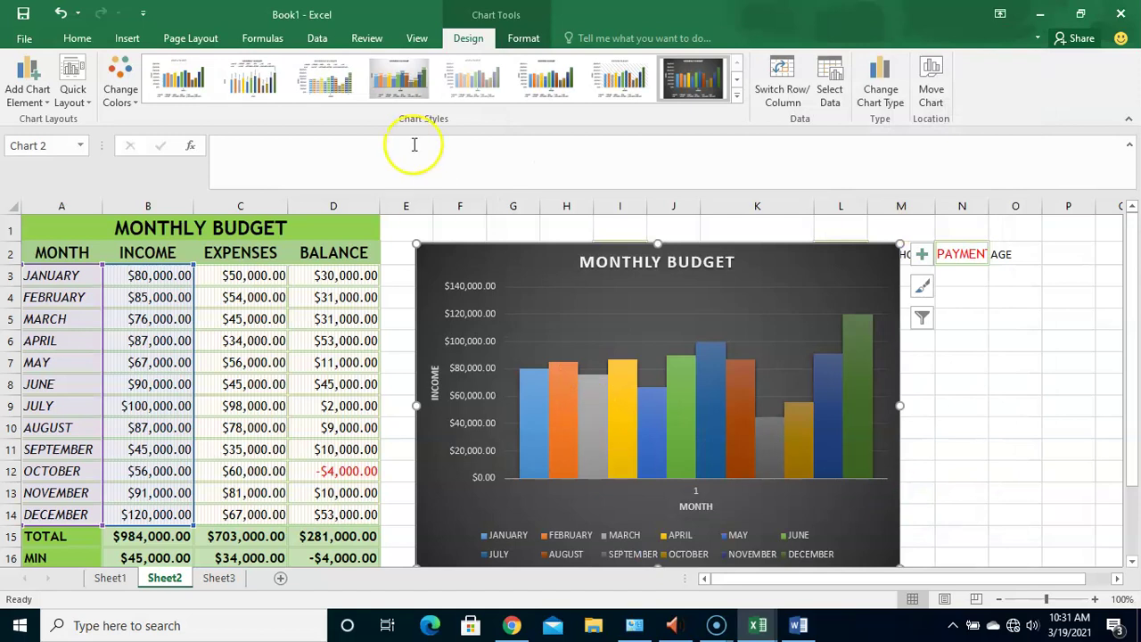
click(403, 82)
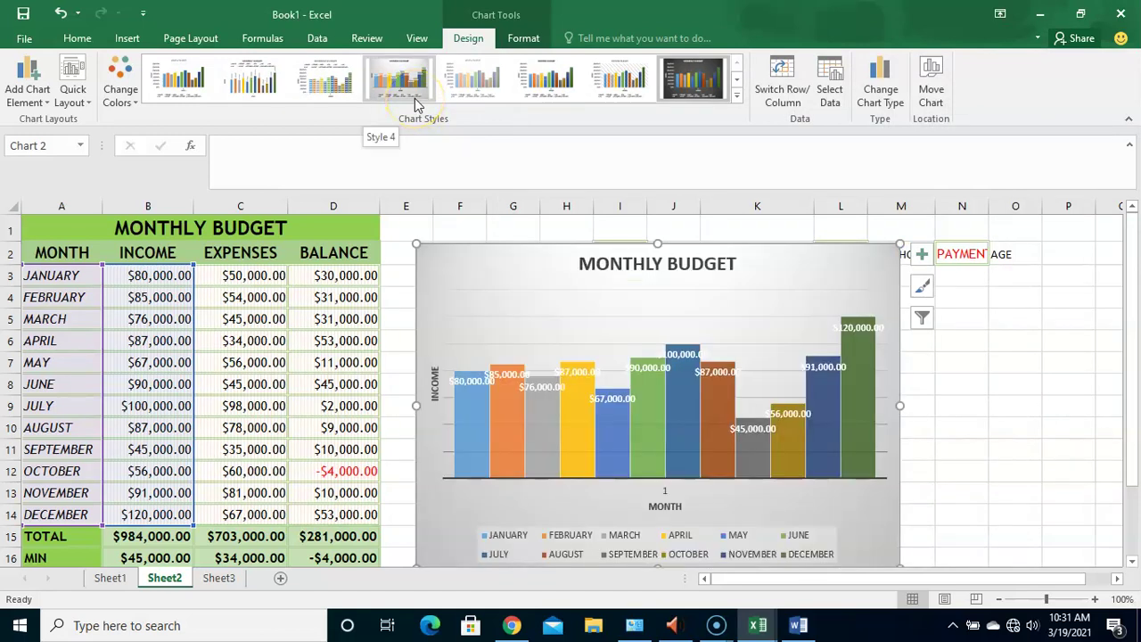
click(314, 79)
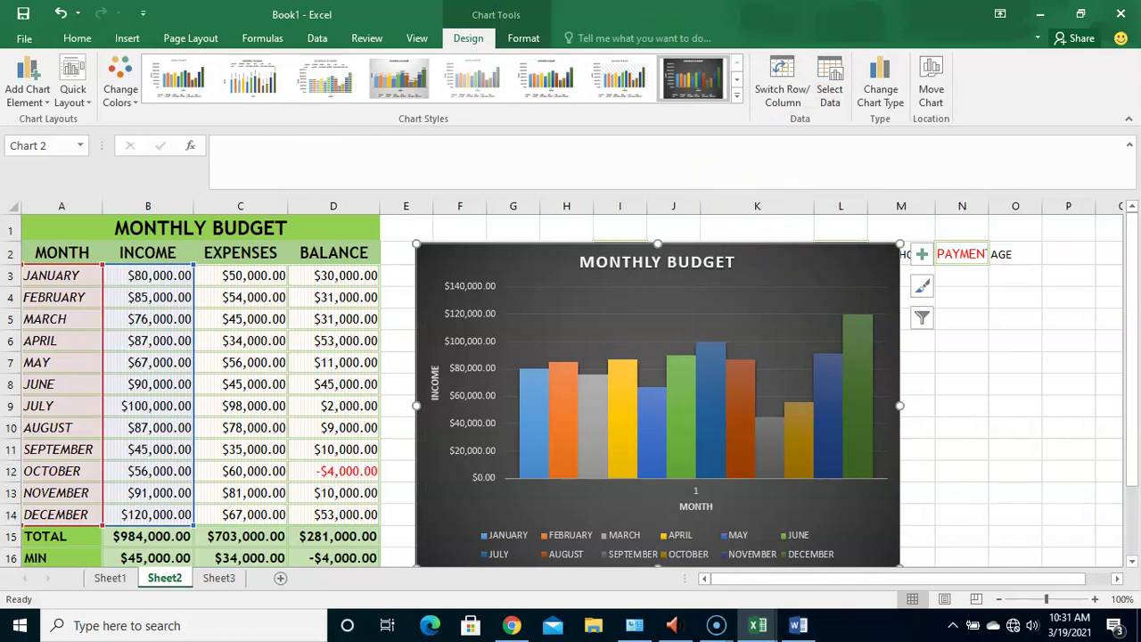
Preview the theme shape styles available for the chart area without applying one
click(523, 39)
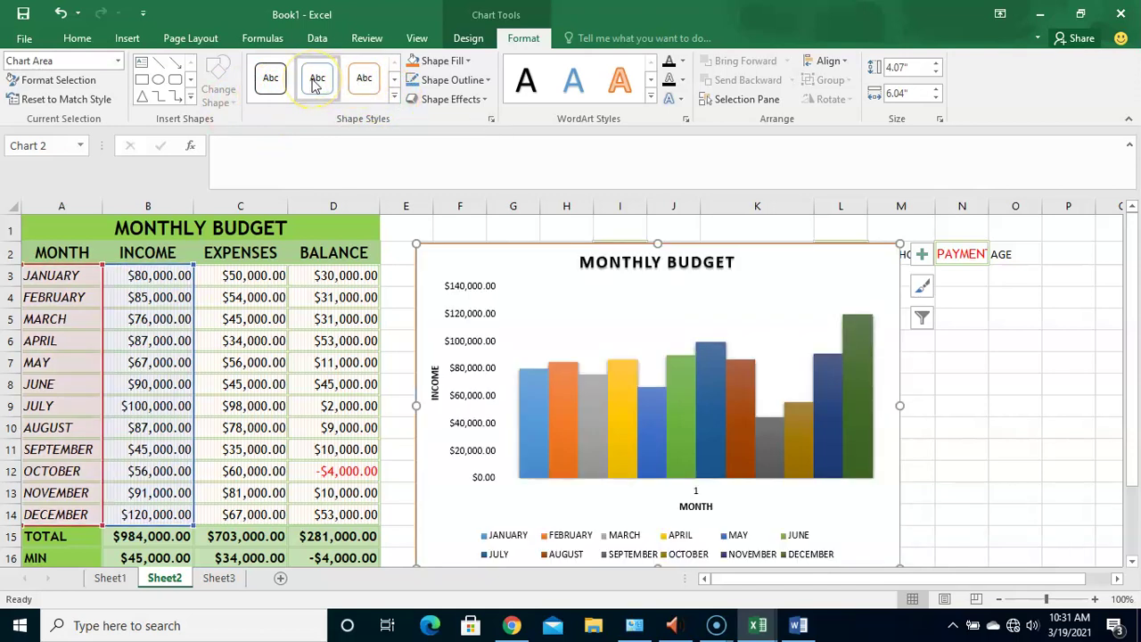
click(394, 98)
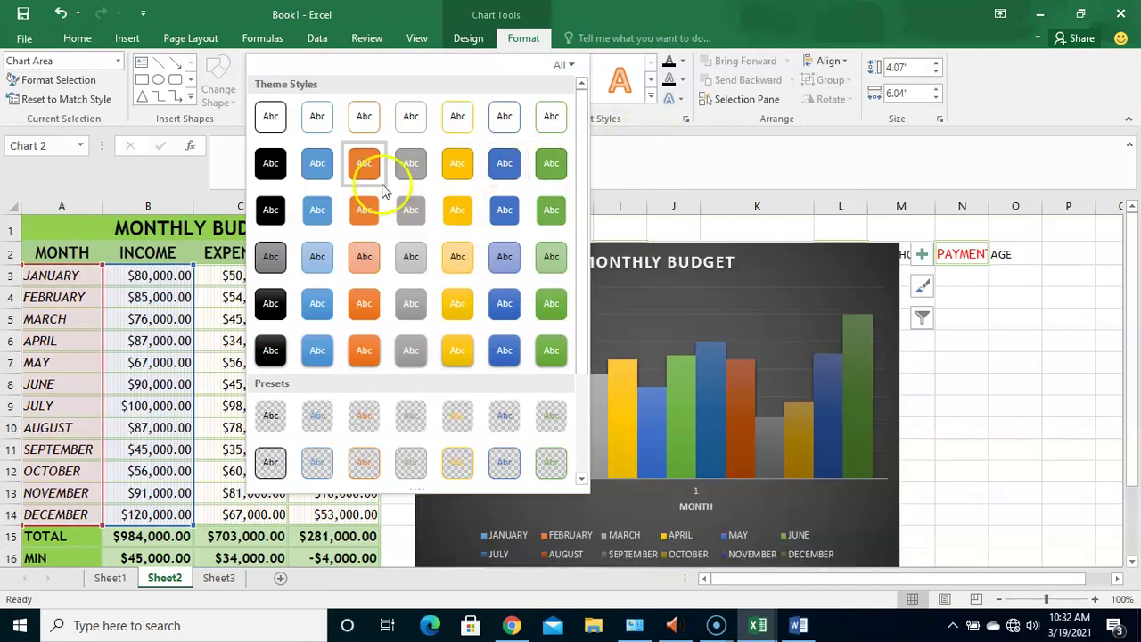
click(155, 179)
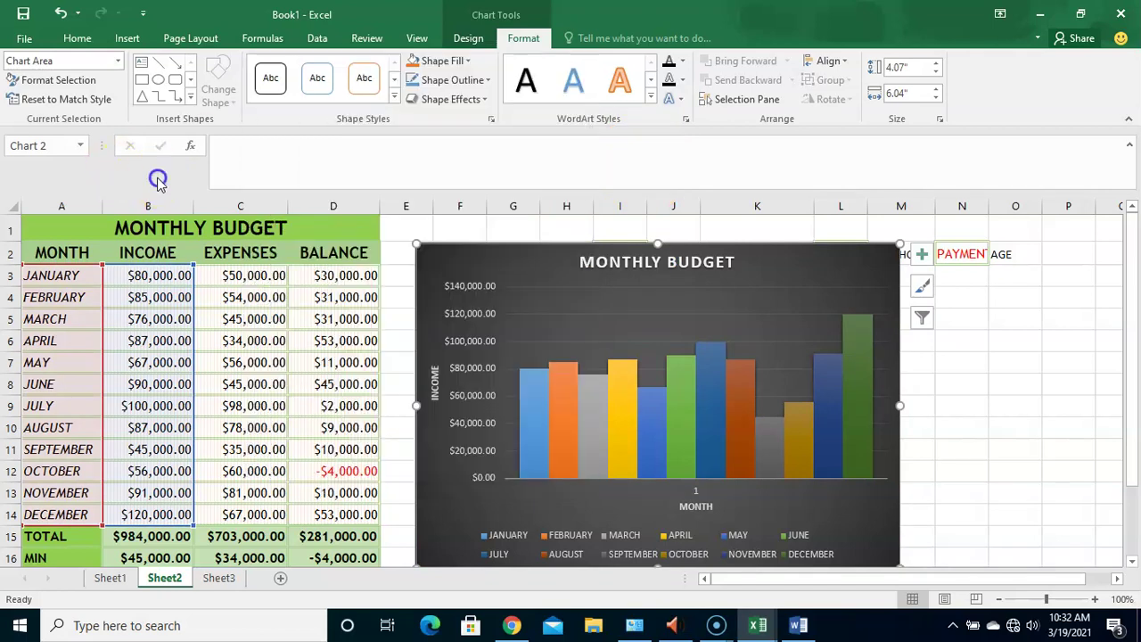
Preview shape fill colours such as Orange, Accent 2, Lighter 80% on the chart area and look through the shape outline options
click(445, 60)
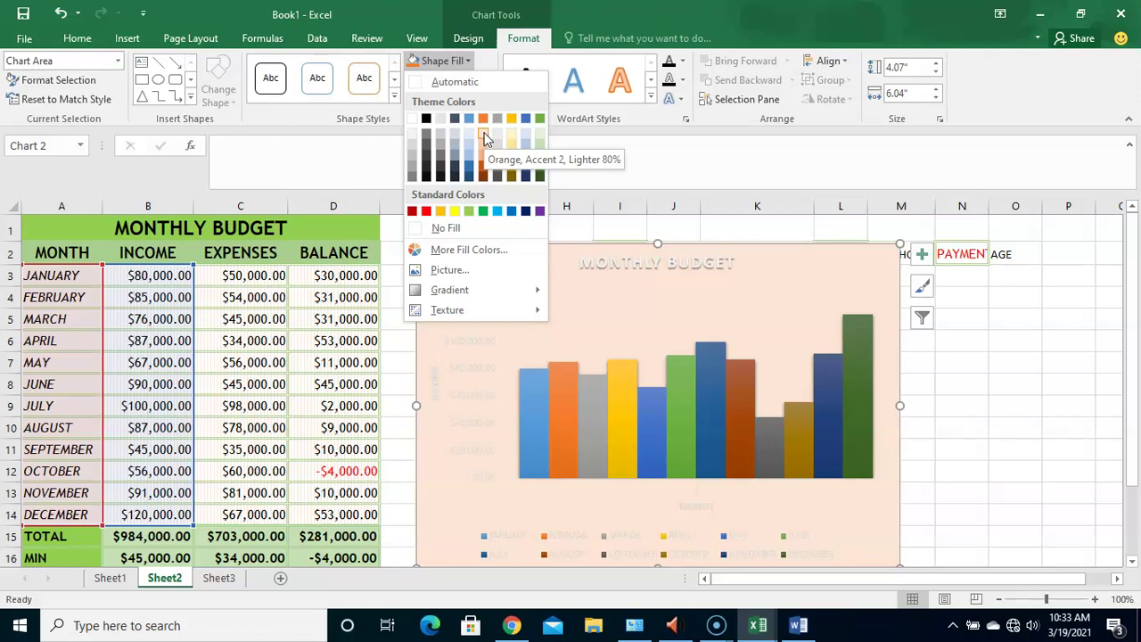
click(482, 59)
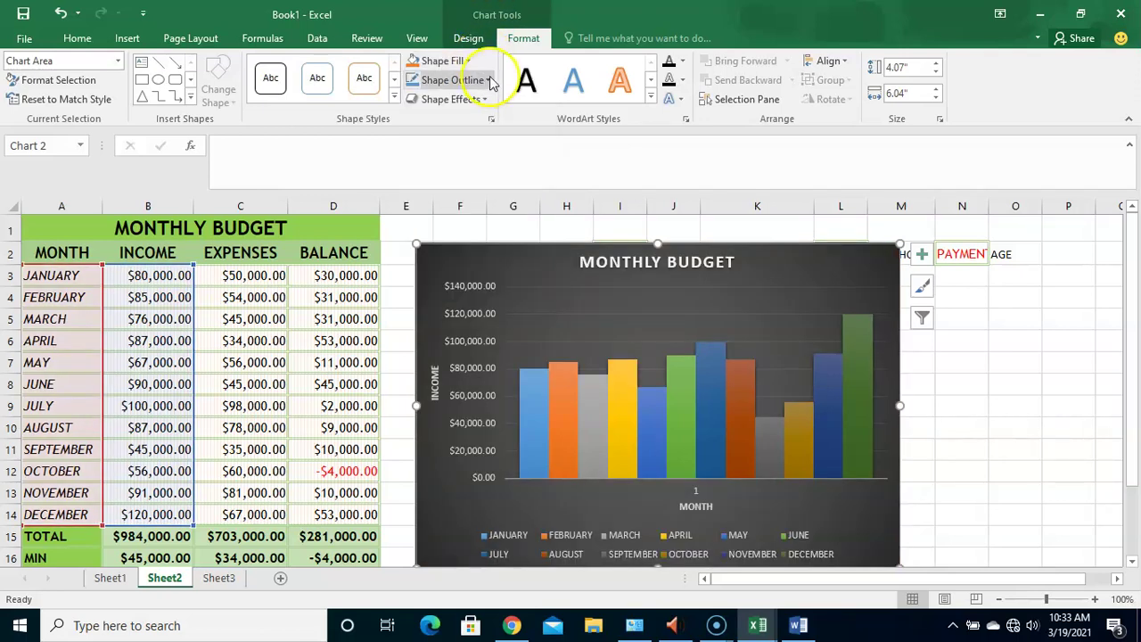
click(488, 80)
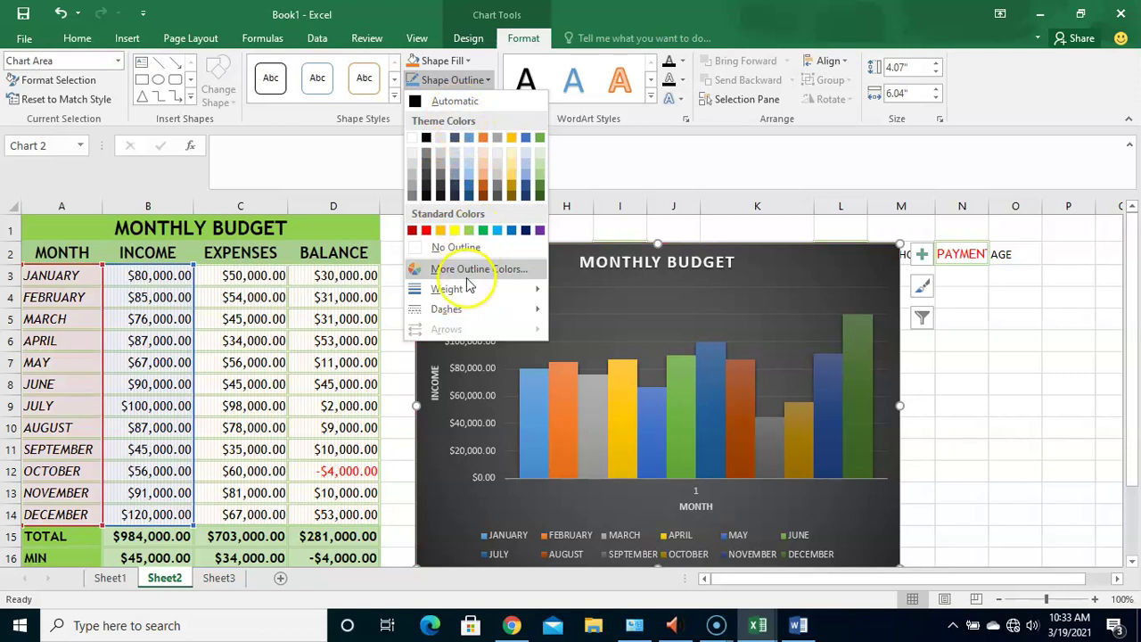
mouse_move(458, 289)
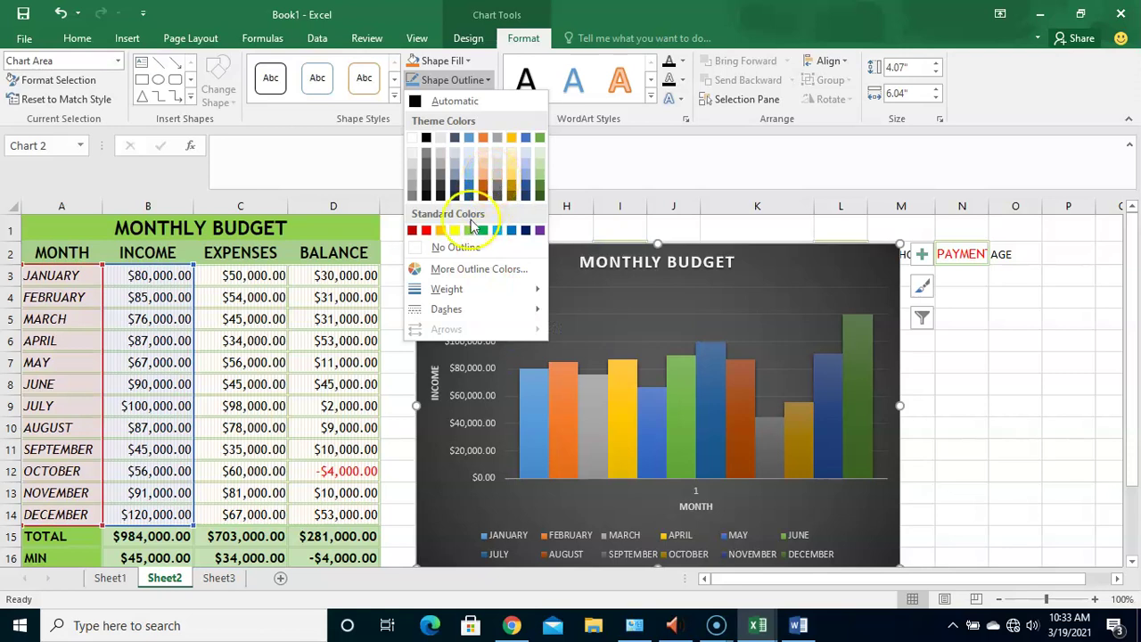
click(488, 58)
Preview the glow, preset and shadow effects for the chart area, including the orange 11 pt glow, and the WordArt styles for its text
click(479, 98)
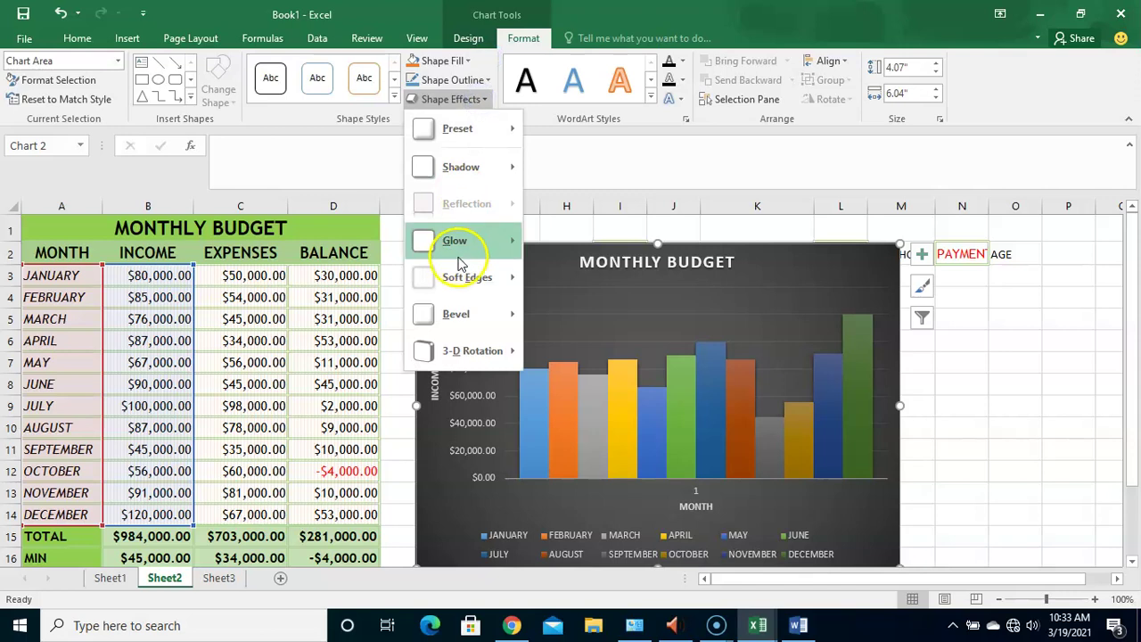
mouse_move(460, 258)
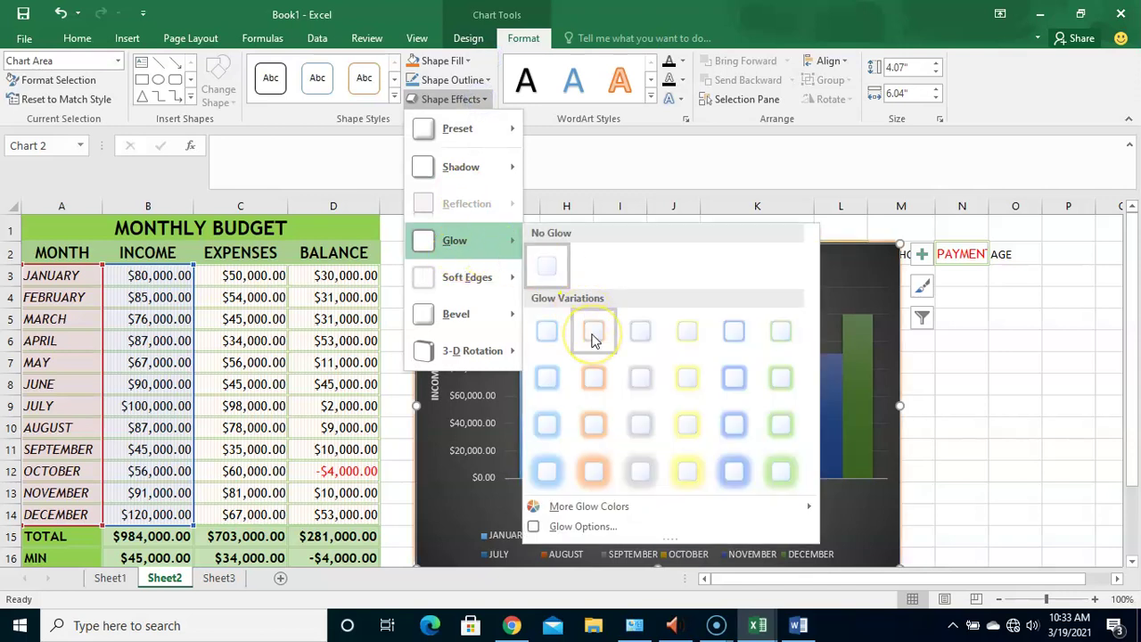
click(596, 385)
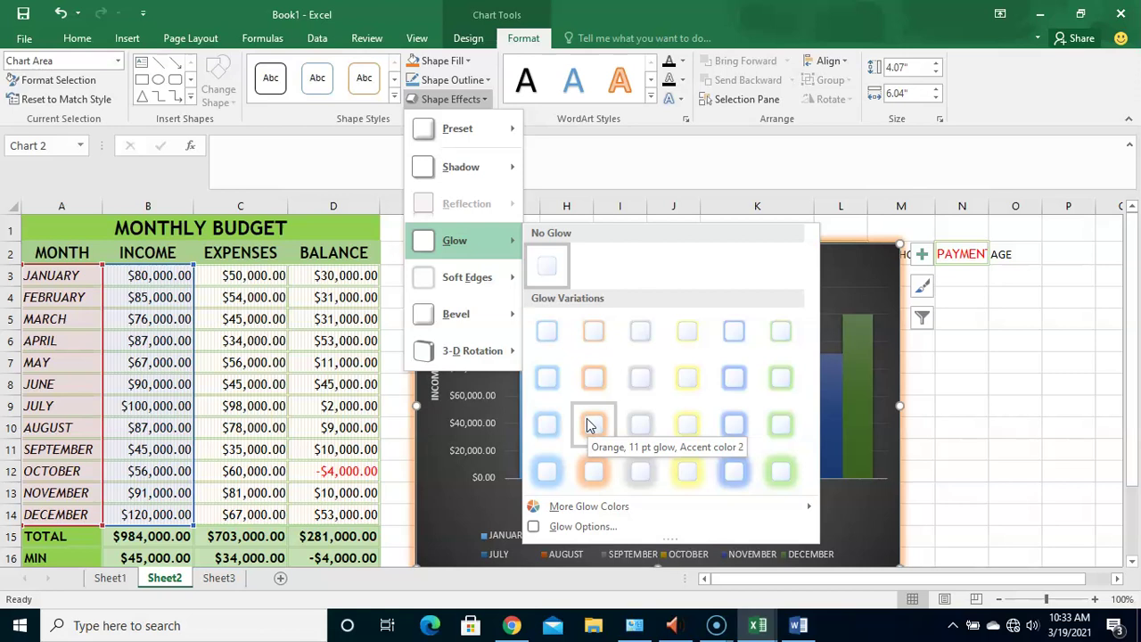
mouse_move(466, 127)
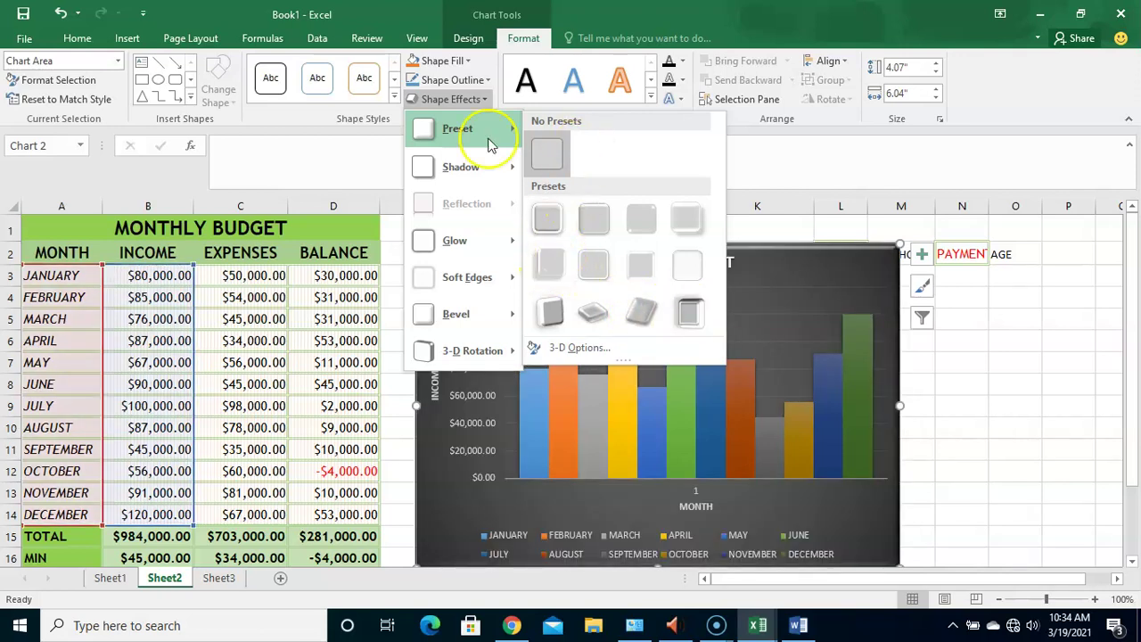
mouse_move(492, 170)
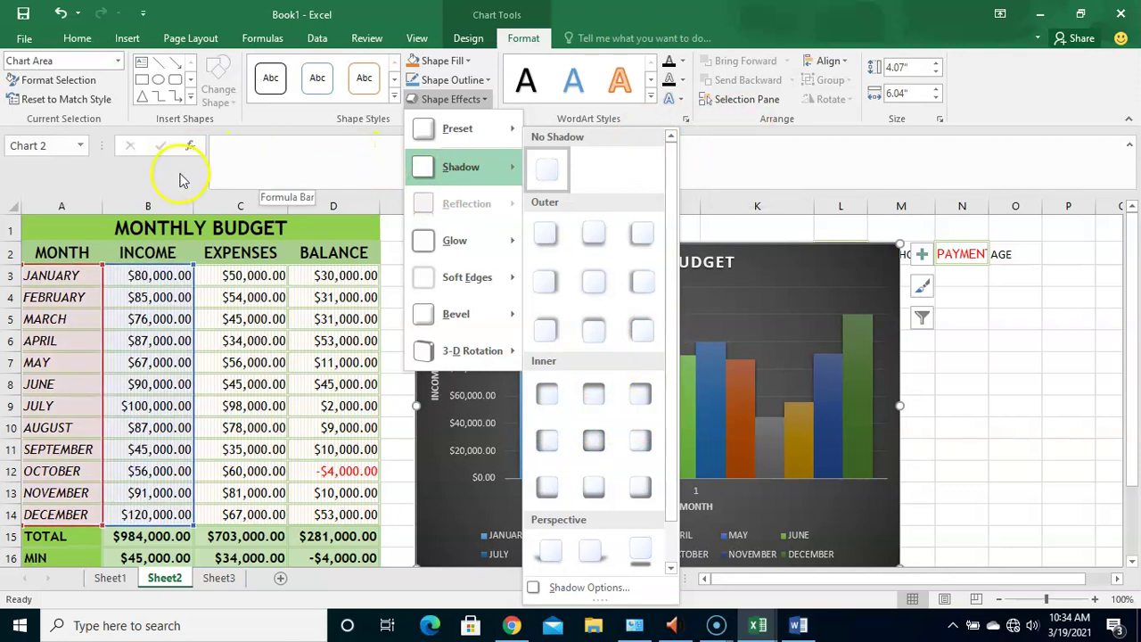
click(983, 297)
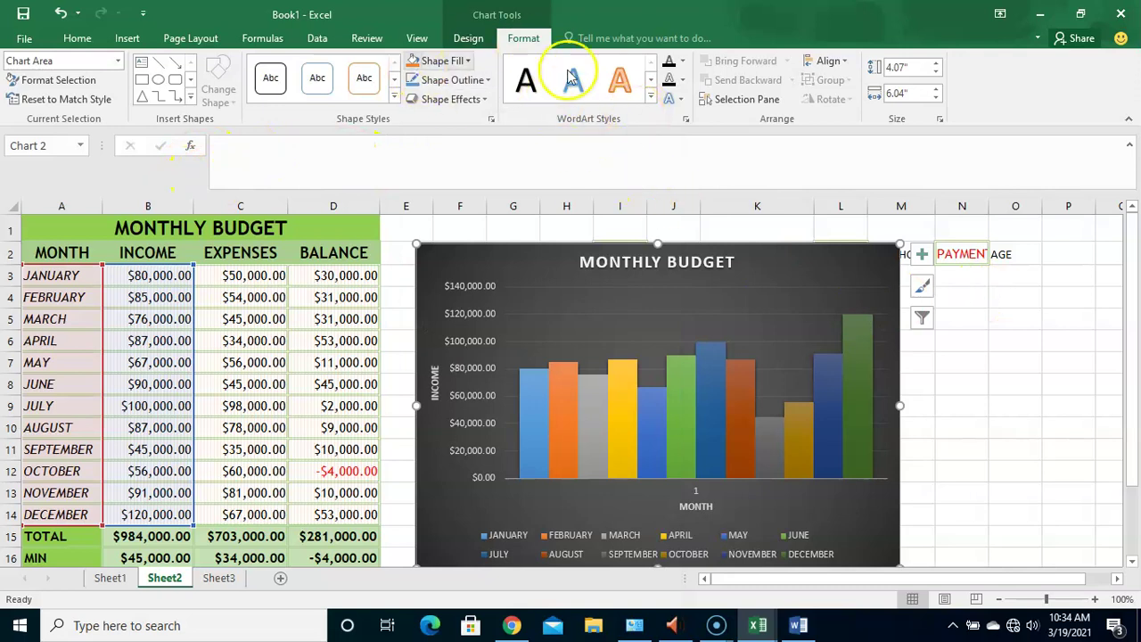
click(622, 83)
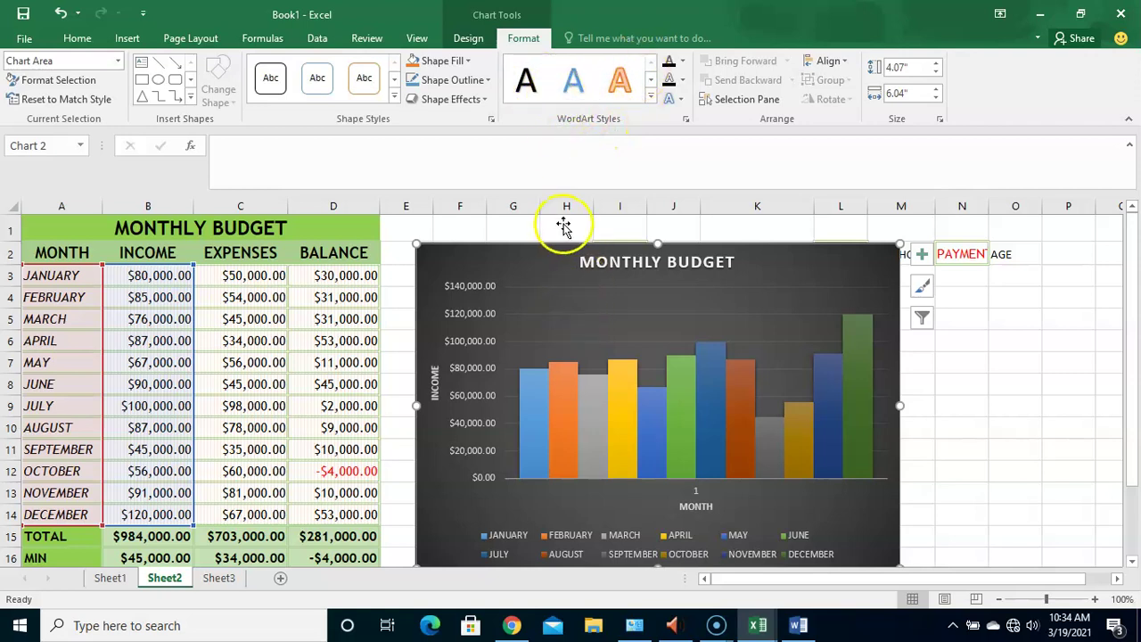
Preview the WordArt styles, including Fill - Orange, Accent 2, and the text fill colours for the chart text, then deselect the chart
click(530, 81)
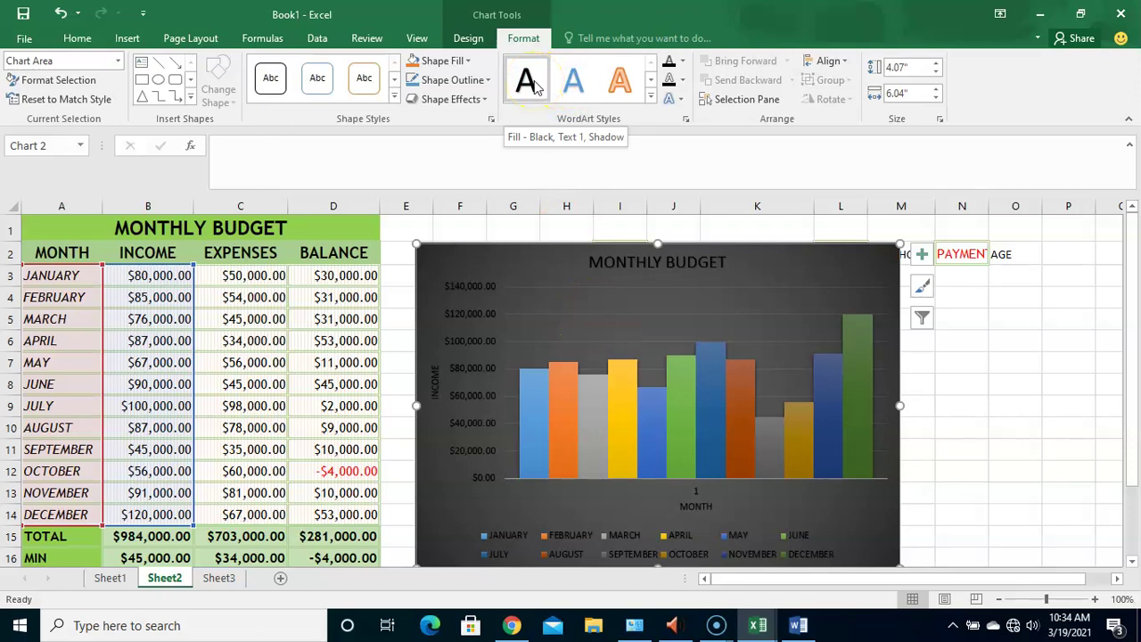
click(651, 98)
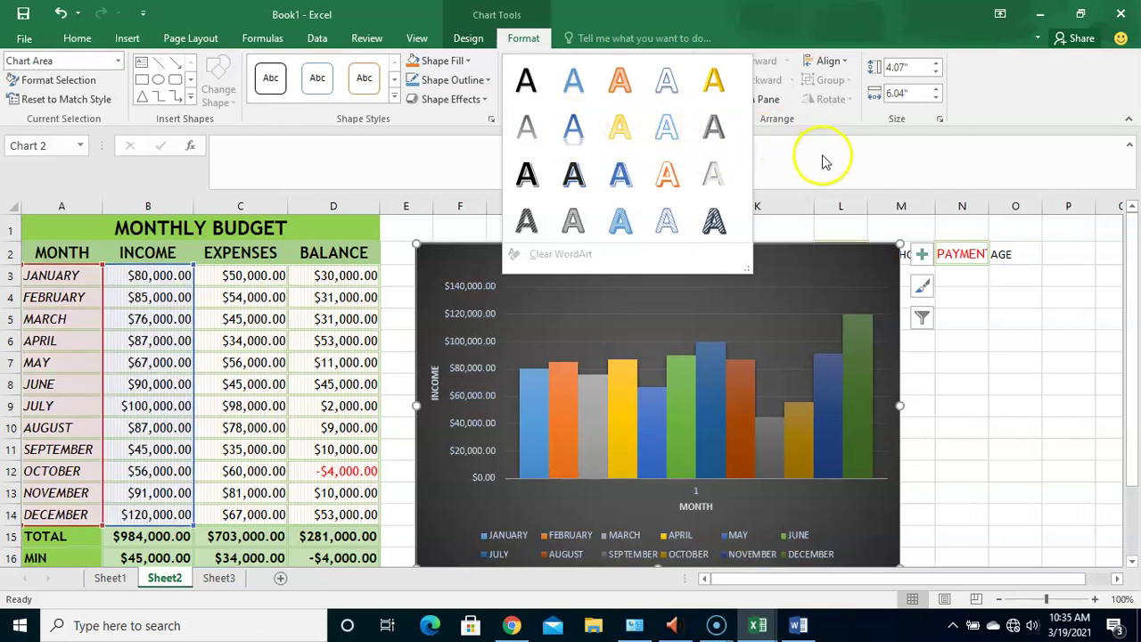
click(977, 343)
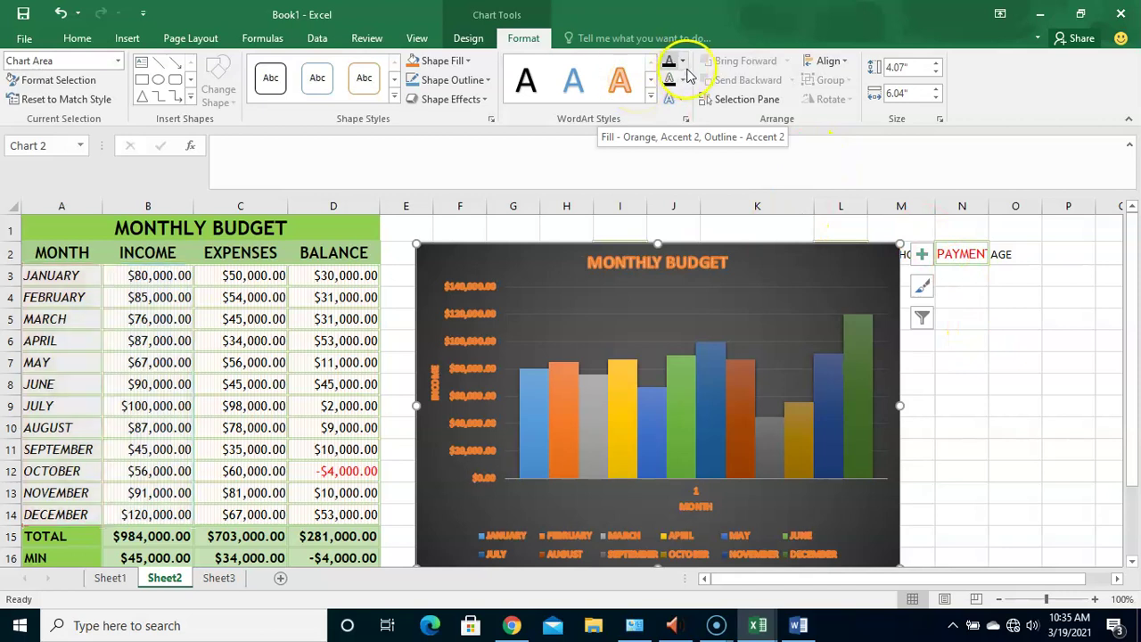
click(681, 62)
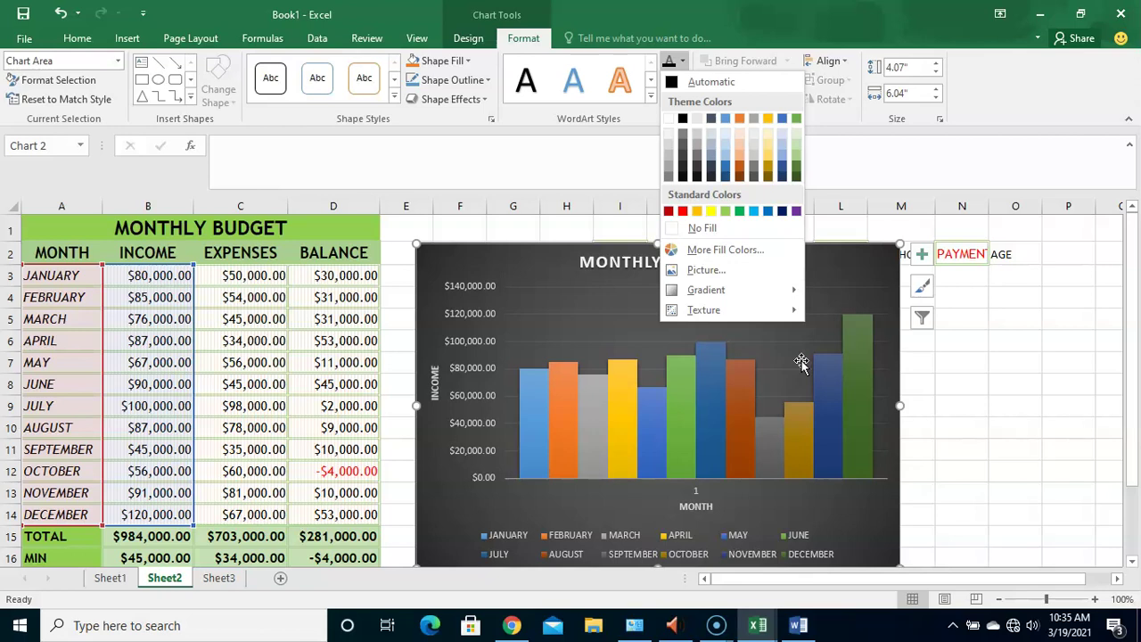
click(975, 359)
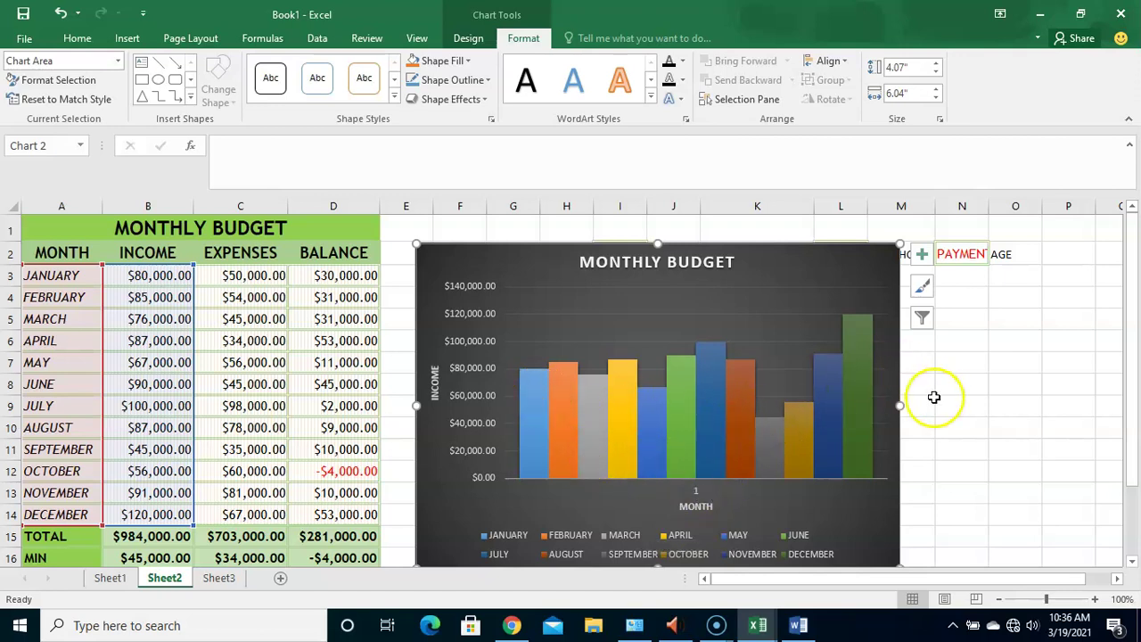
mouse_move(800, 454)
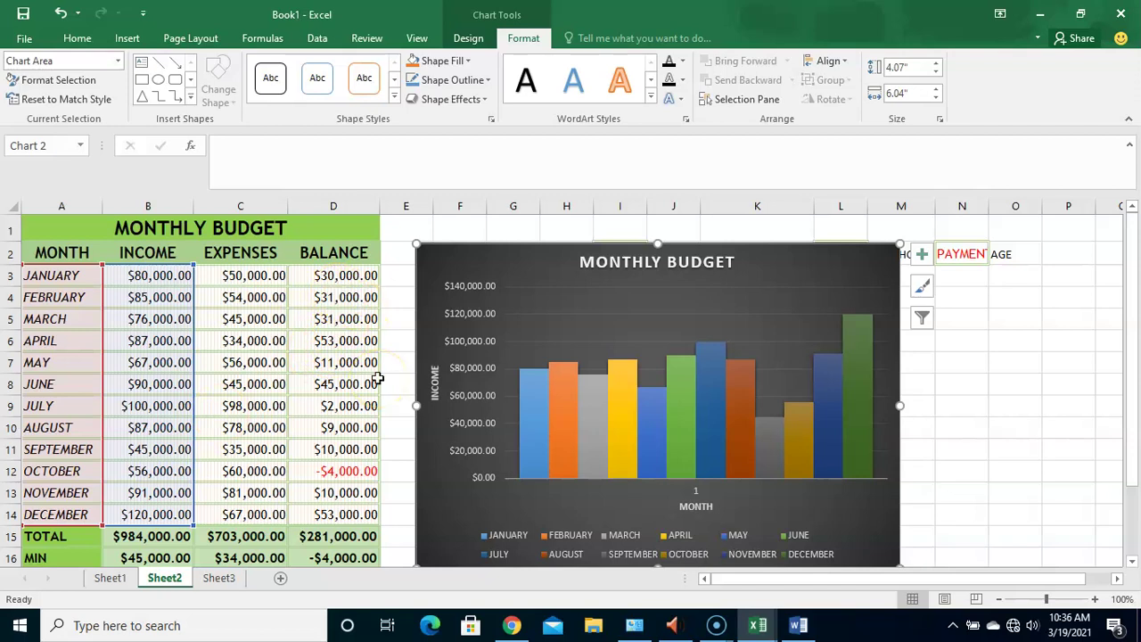
click(973, 409)
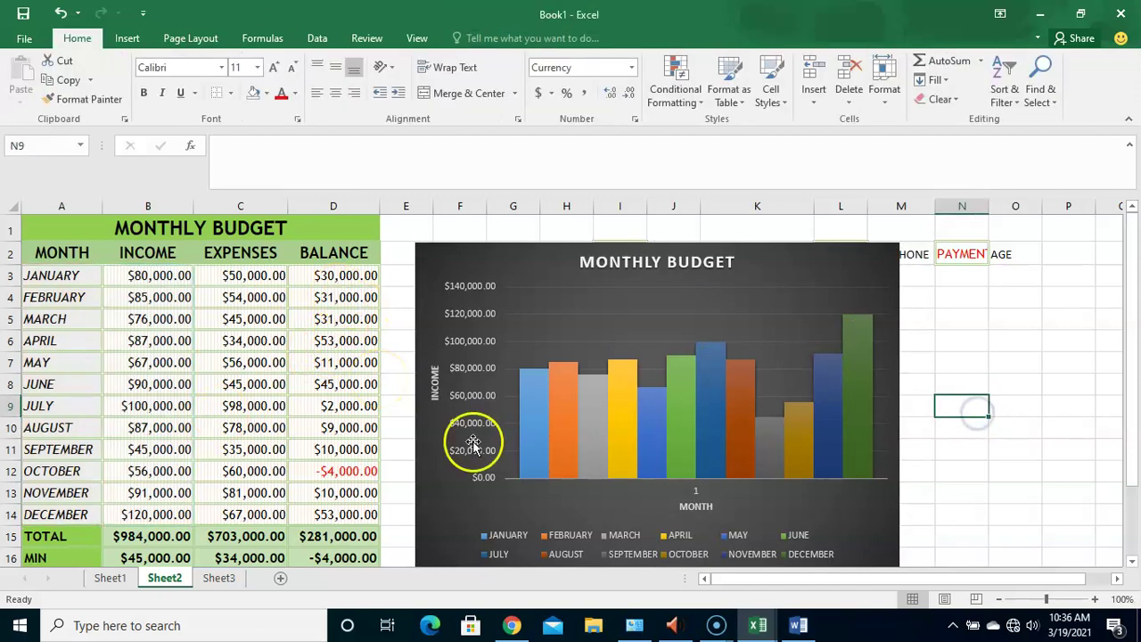
Select the month names in A3:A14 together with the expense amounts in C3:C14, adding the November and December expenses individually
drag(49, 276, 81, 514)
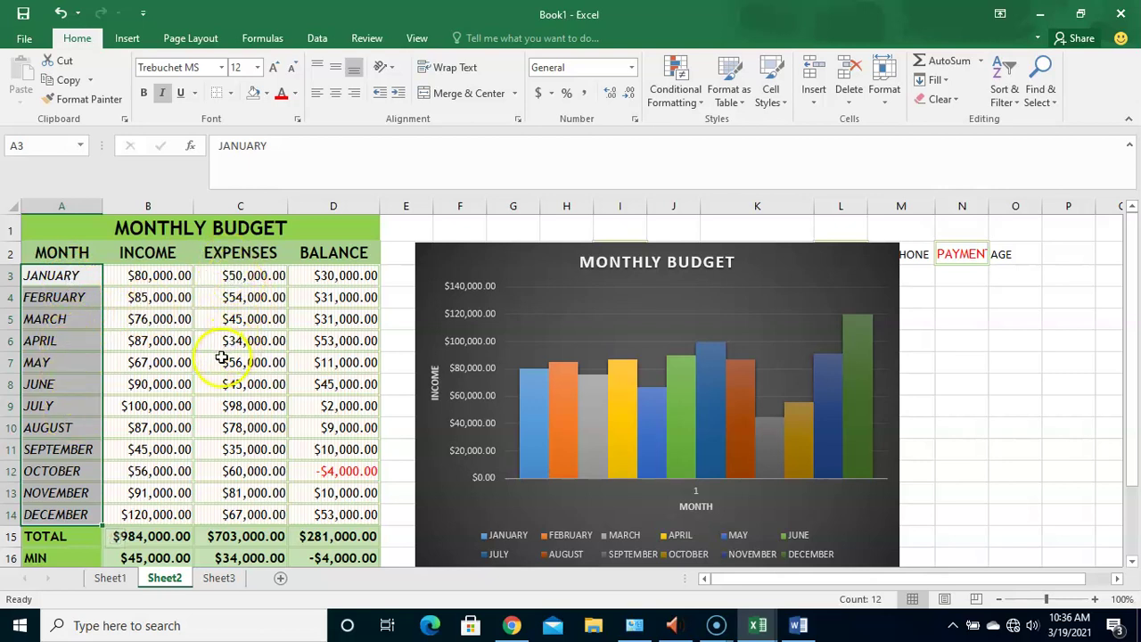
click(240, 276)
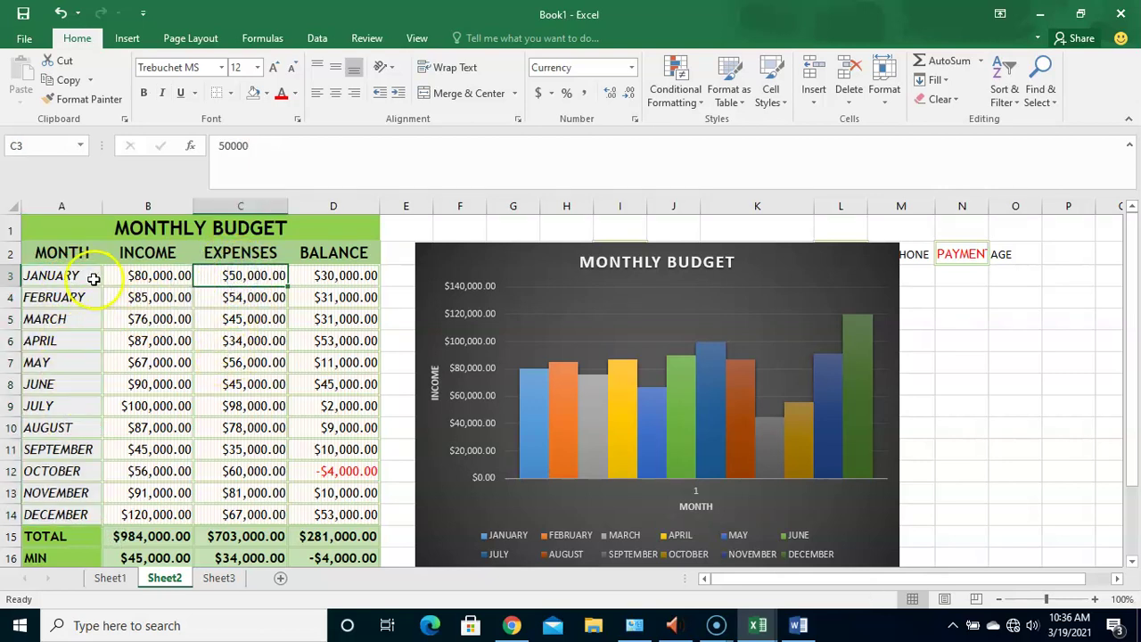
drag(69, 272, 83, 507)
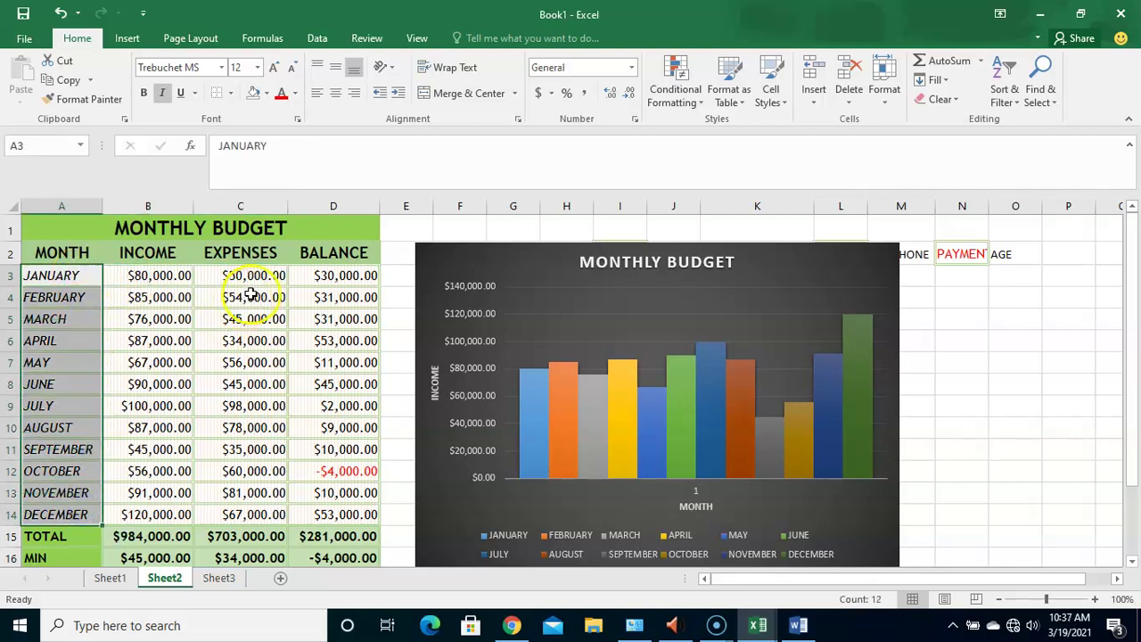
drag(255, 275, 254, 471)
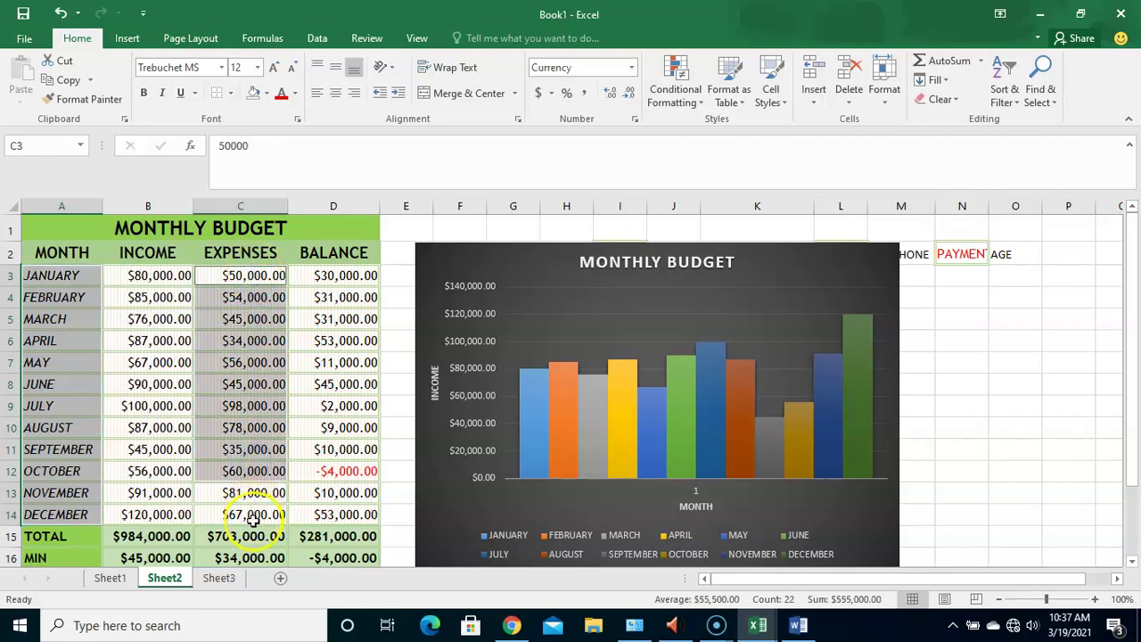
ctrl+click(254, 494)
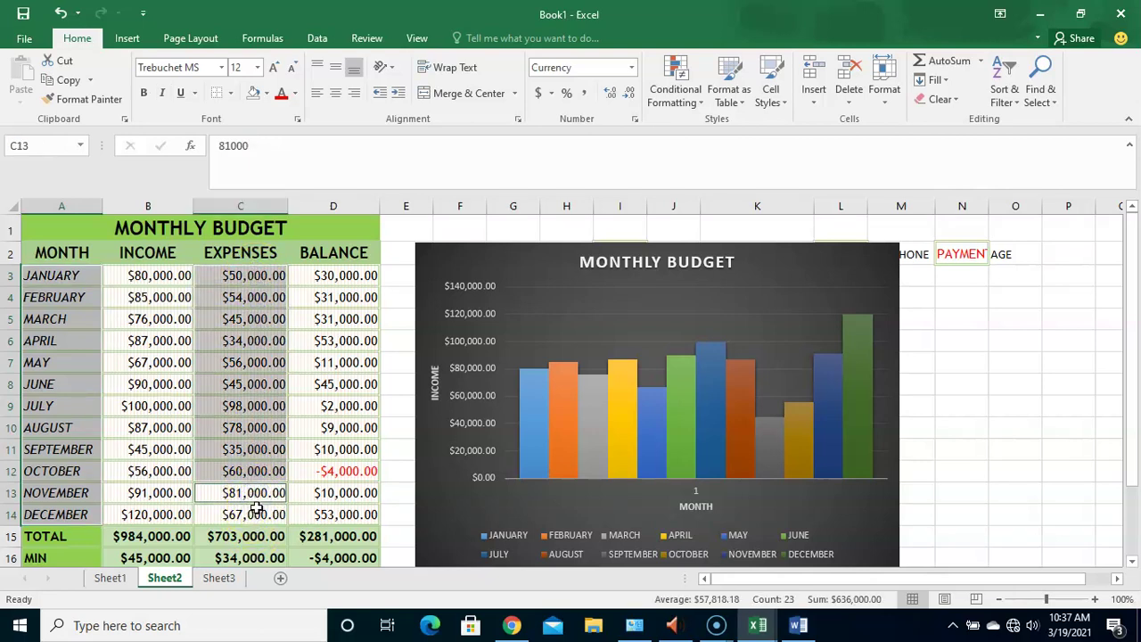
ctrl+click(256, 514)
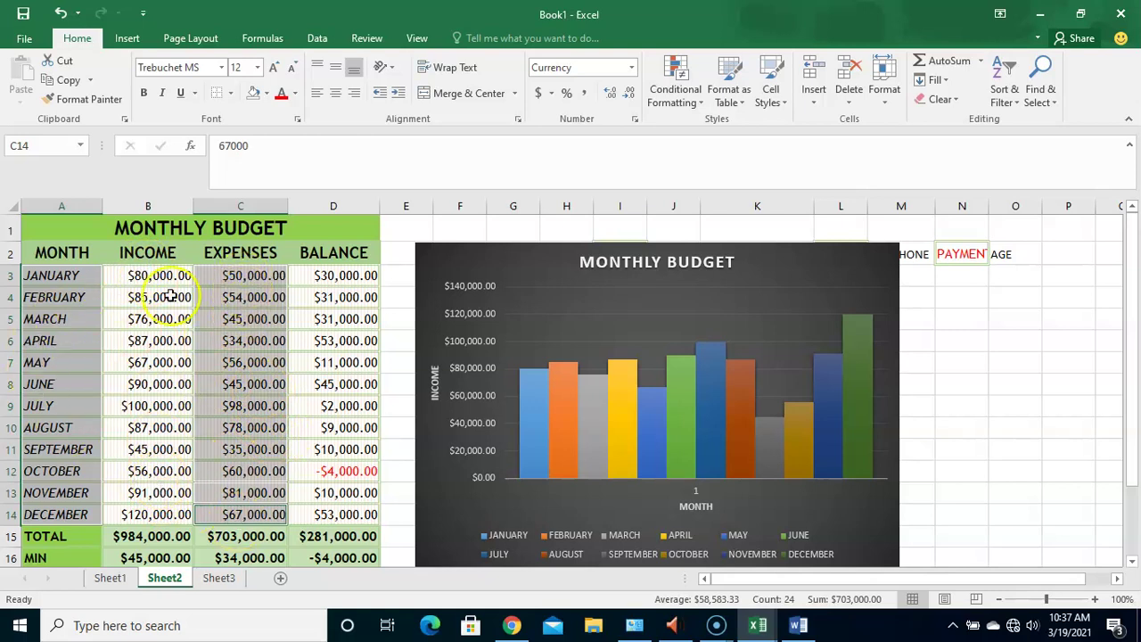
Preview the 100% Stacked Column, 3-D Clustered Column and Clustered Column types for the selected data without inserting a chart
click(128, 36)
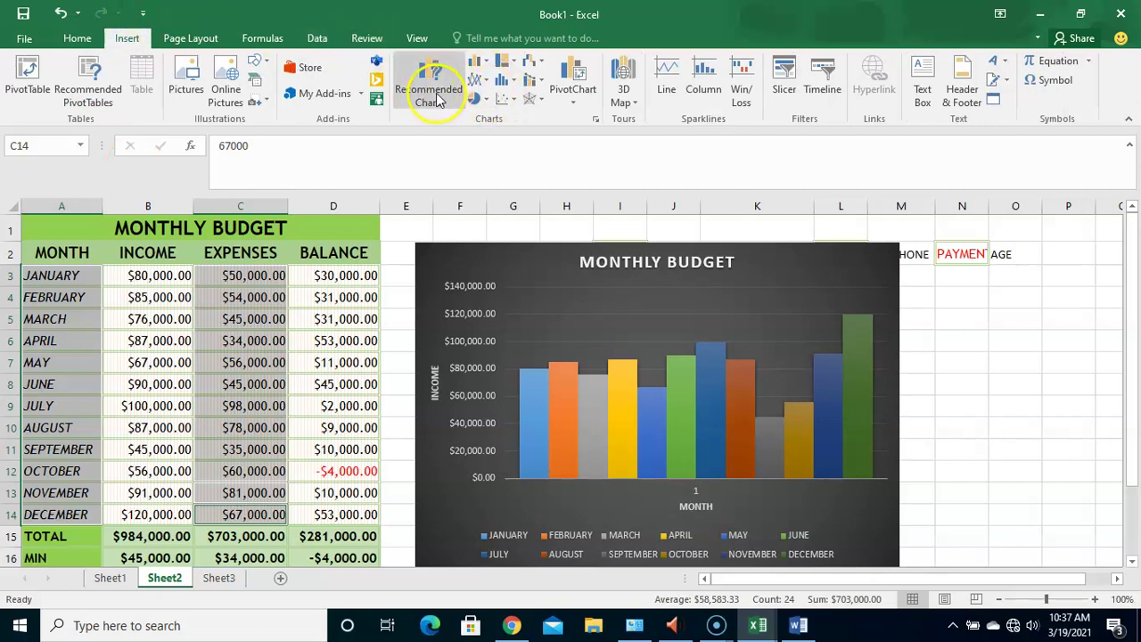
click(484, 64)
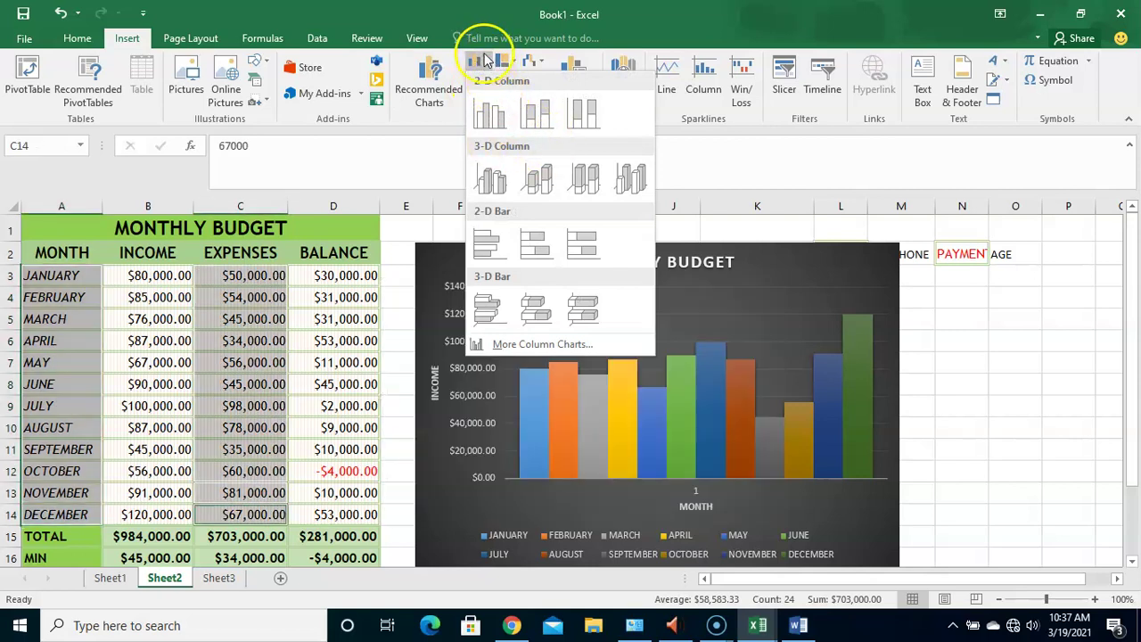
click(634, 15)
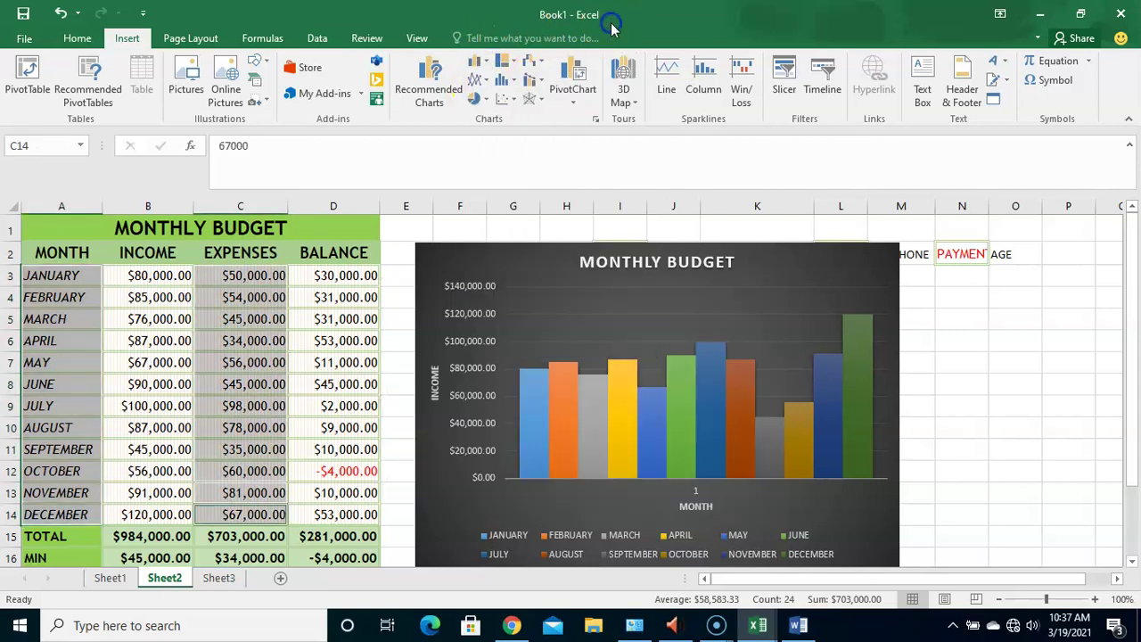
click(597, 120)
click(581, 66)
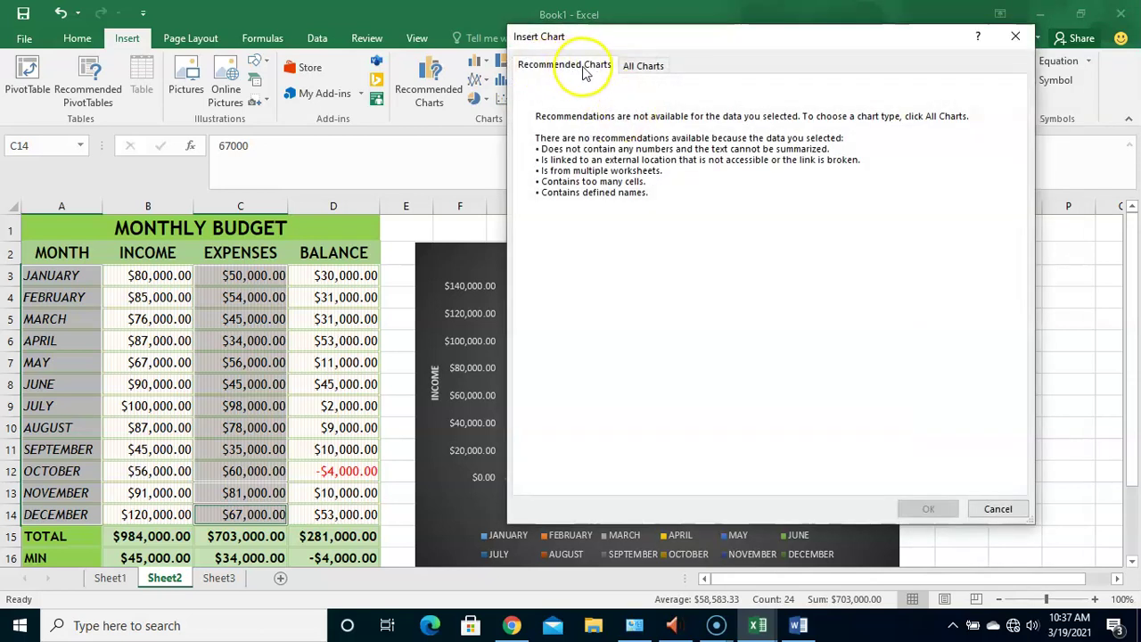
click(644, 67)
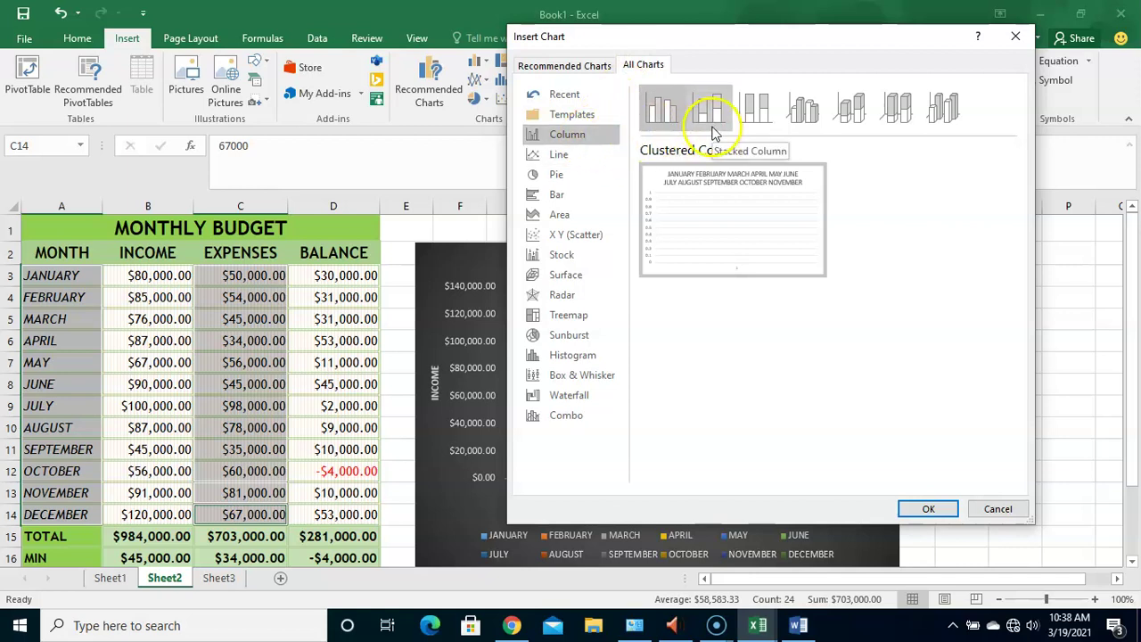
click(774, 123)
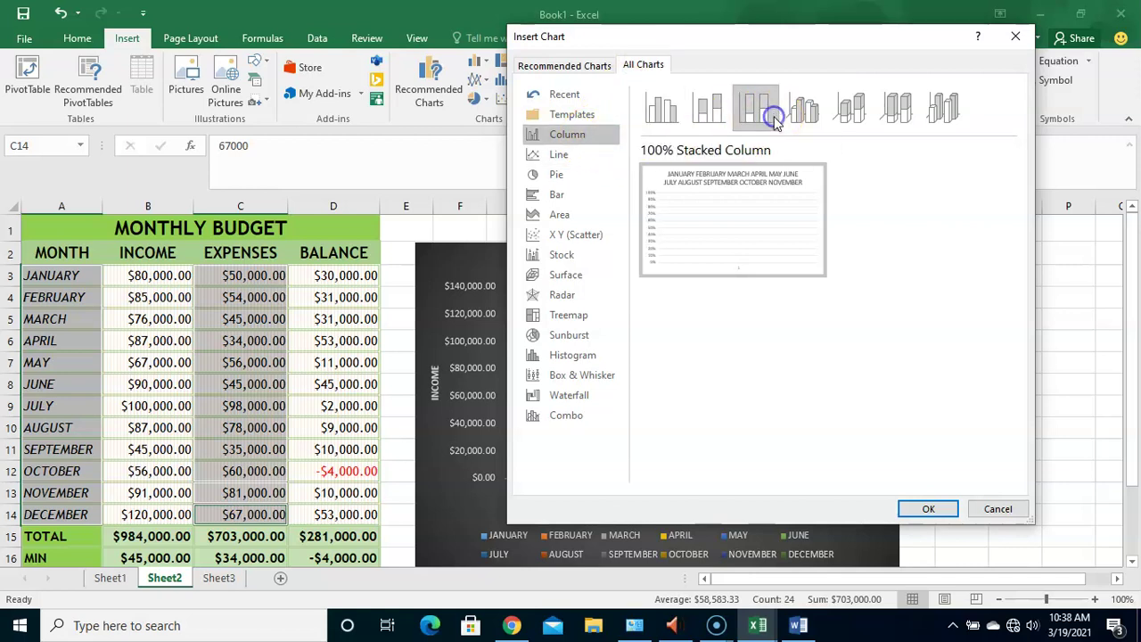
click(806, 118)
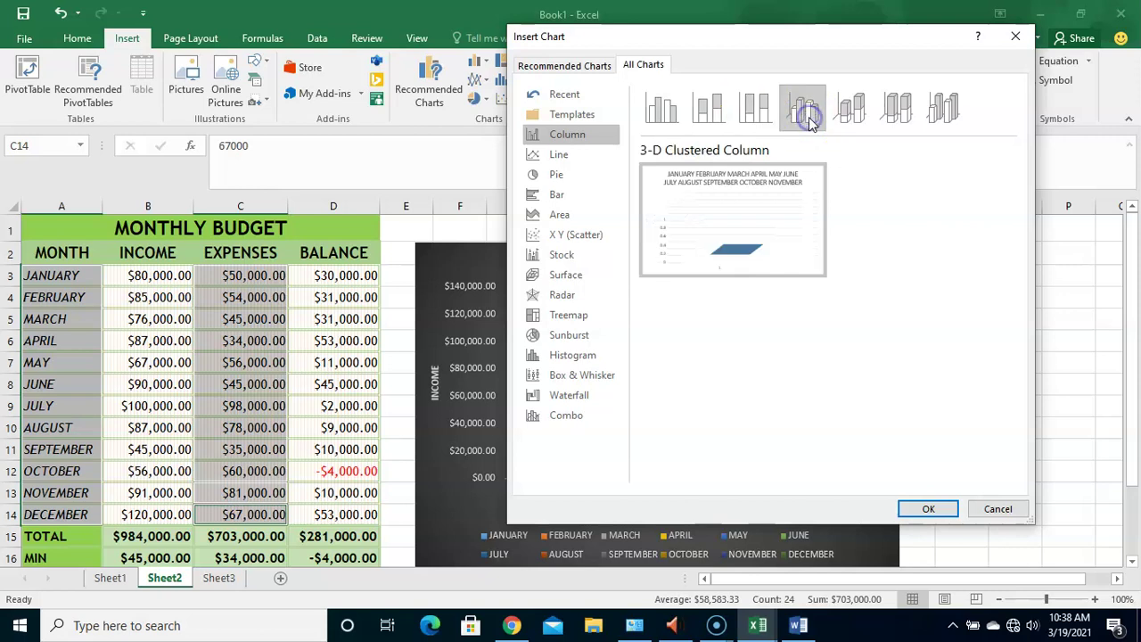
click(670, 118)
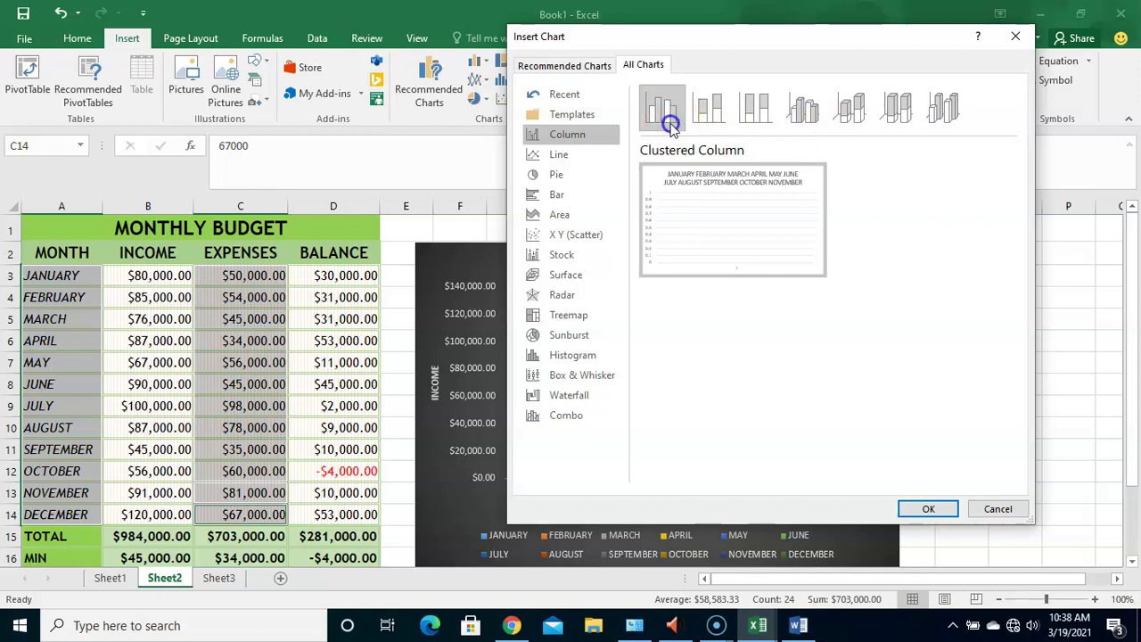
click(997, 509)
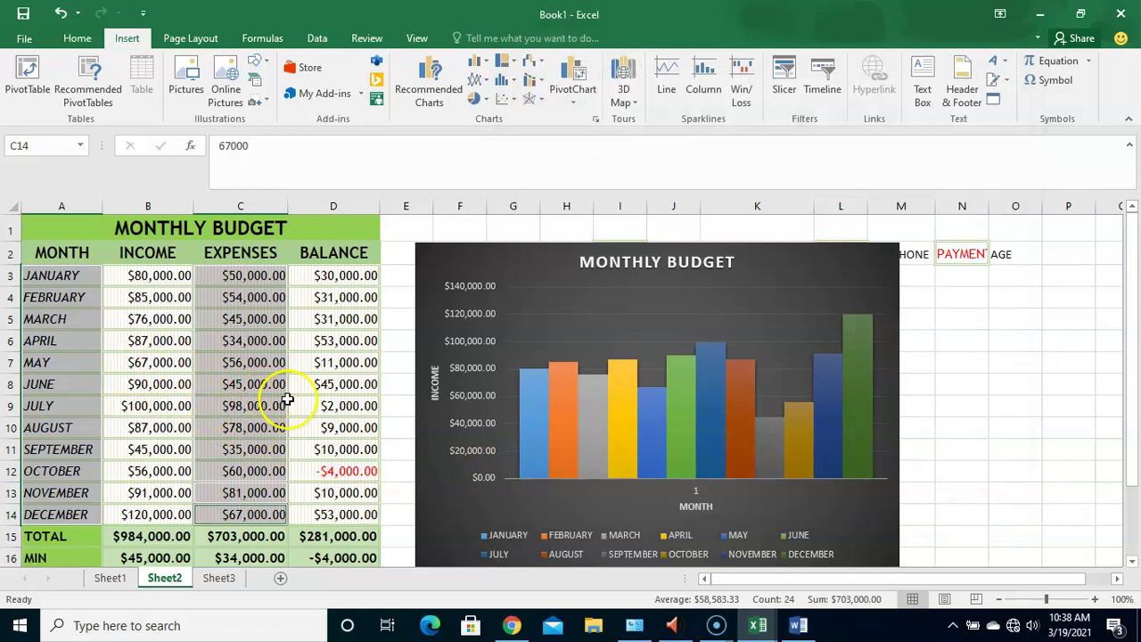
Reselect the months in A3:A14 with the expenses in C3:C14 and look through the recommended charts without inserting one
click(101, 319)
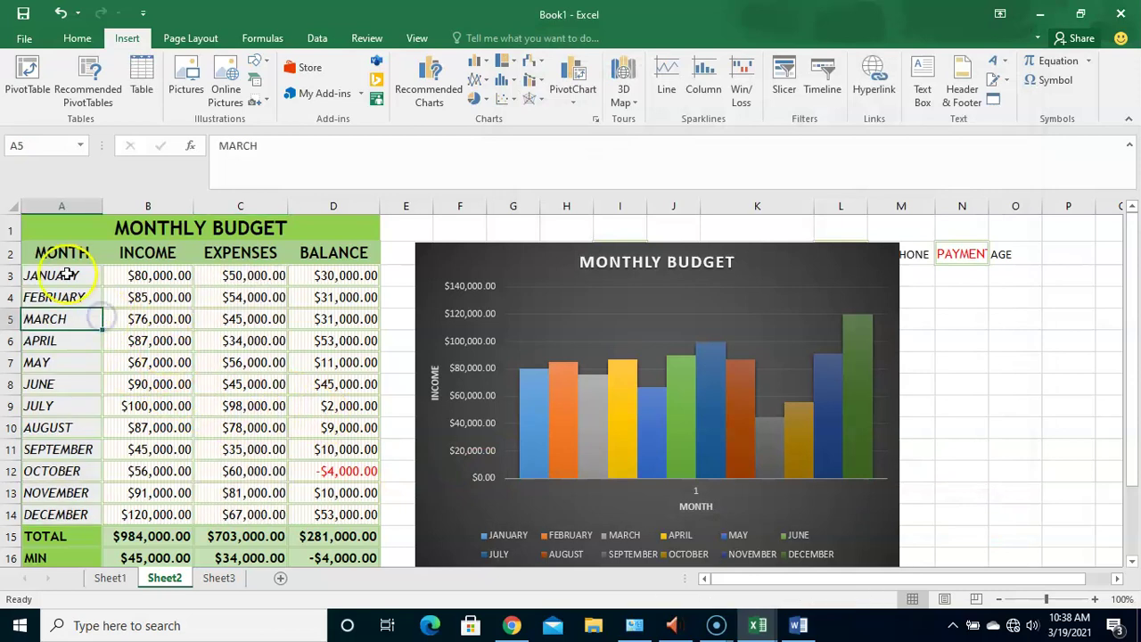
click(70, 274)
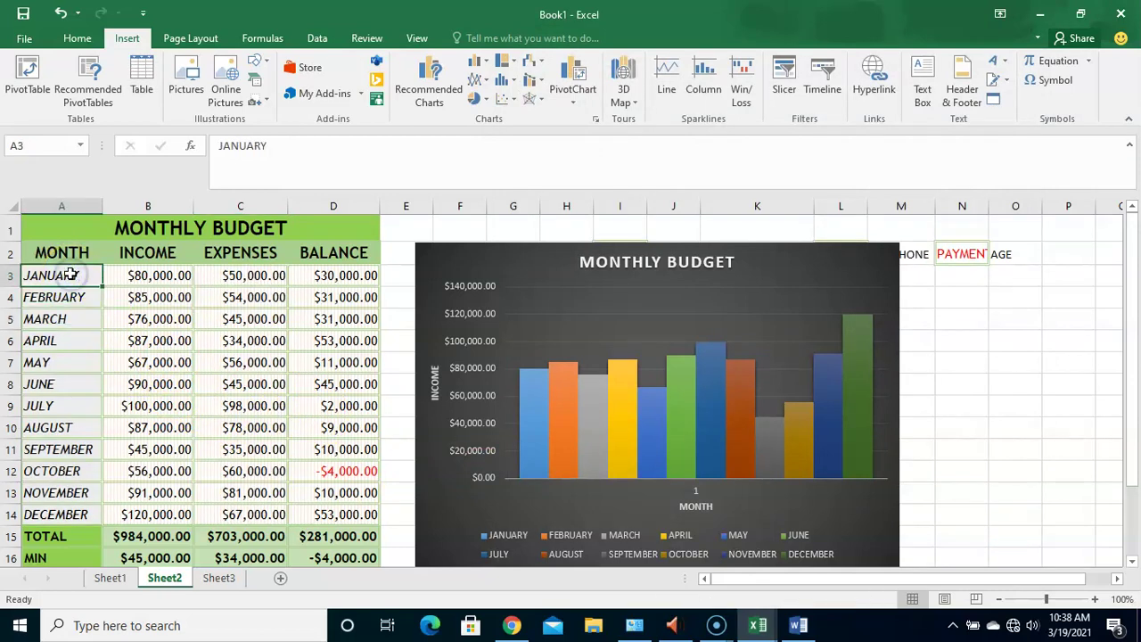
drag(70, 274, 86, 509)
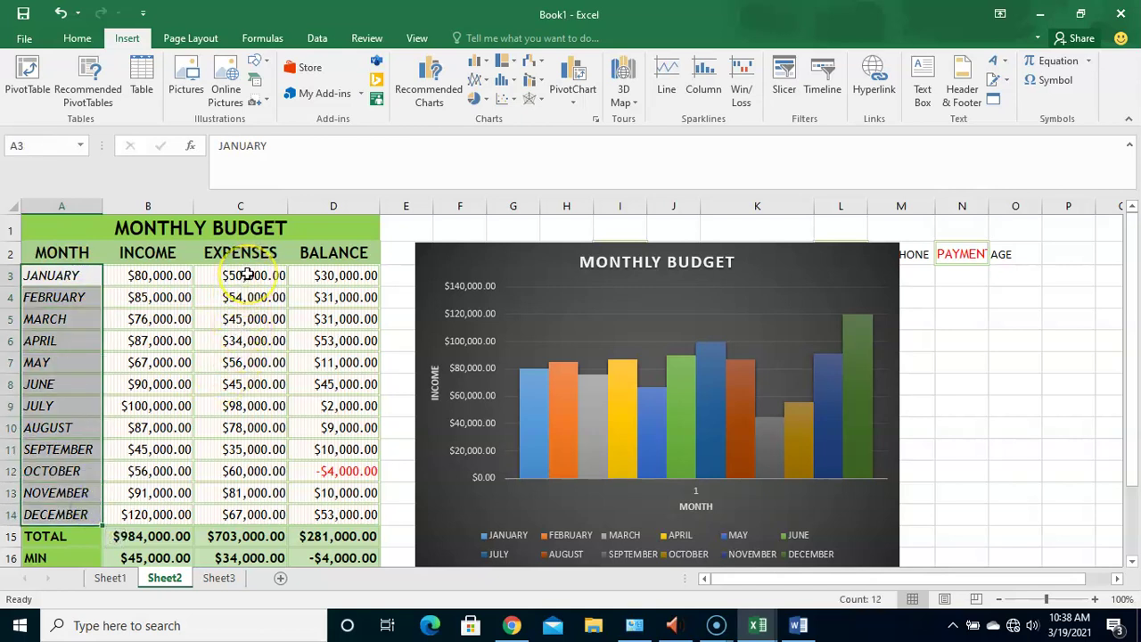
drag(247, 274, 268, 508)
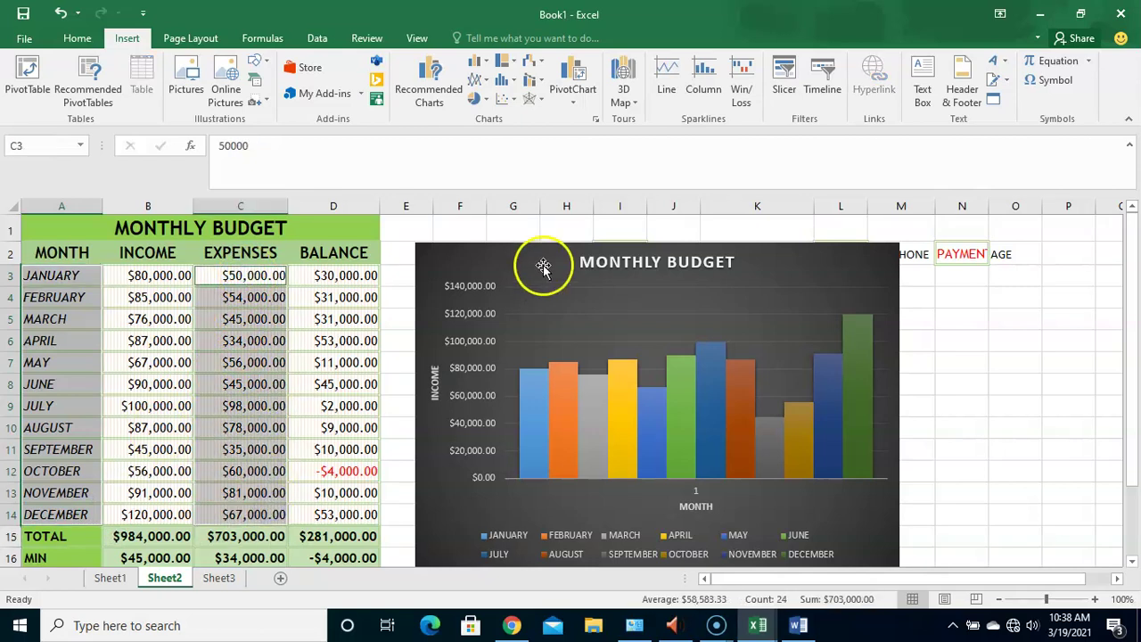
click(428, 89)
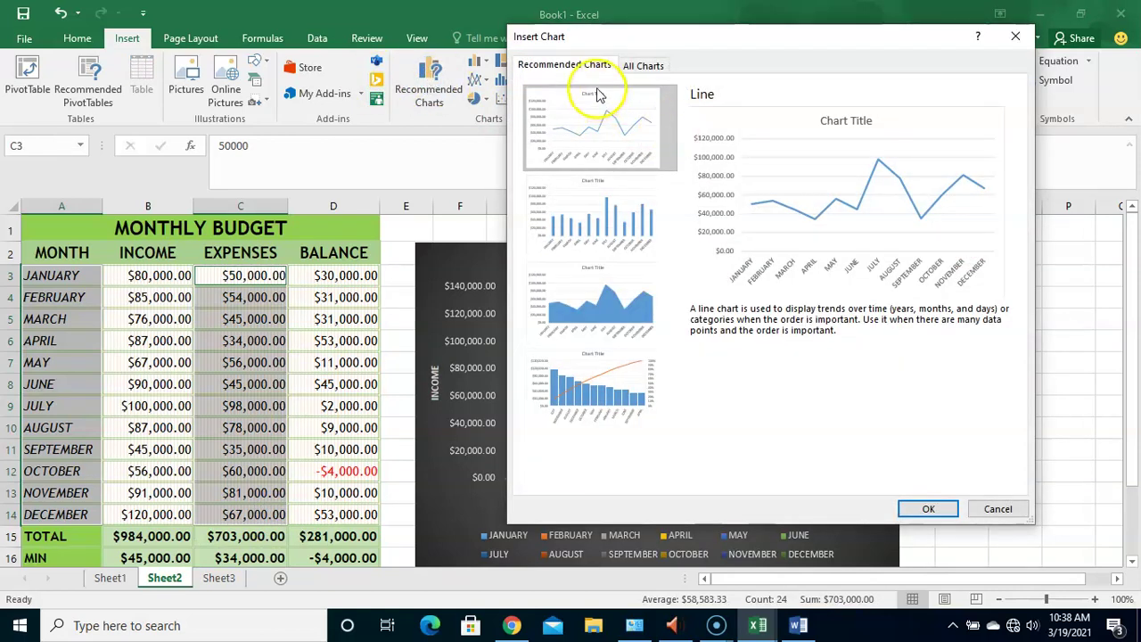
click(595, 221)
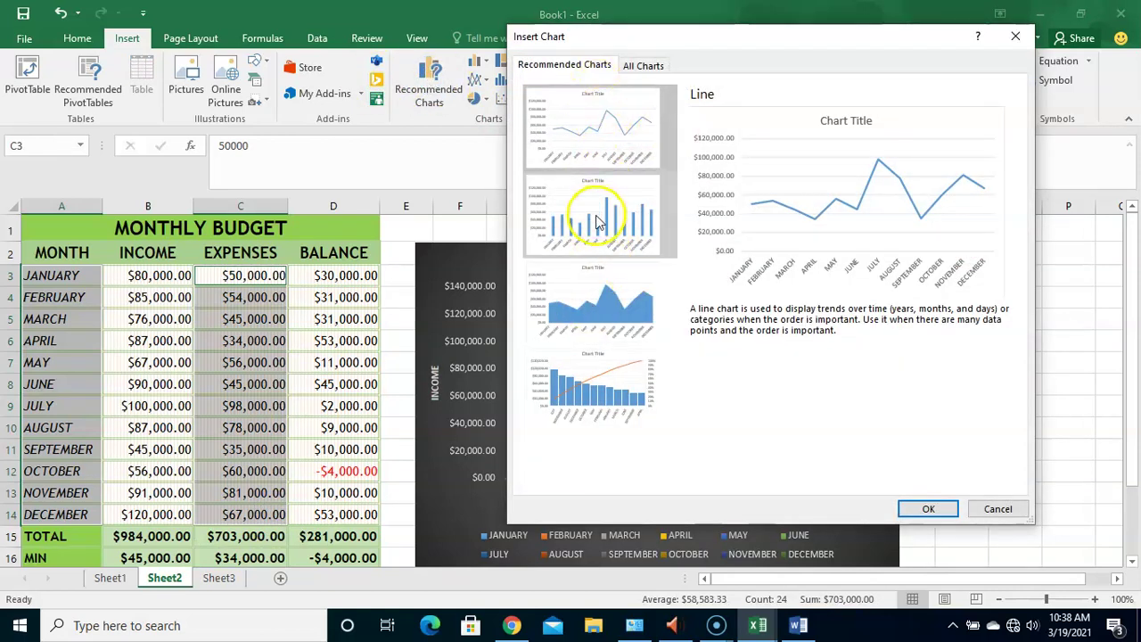
click(995, 511)
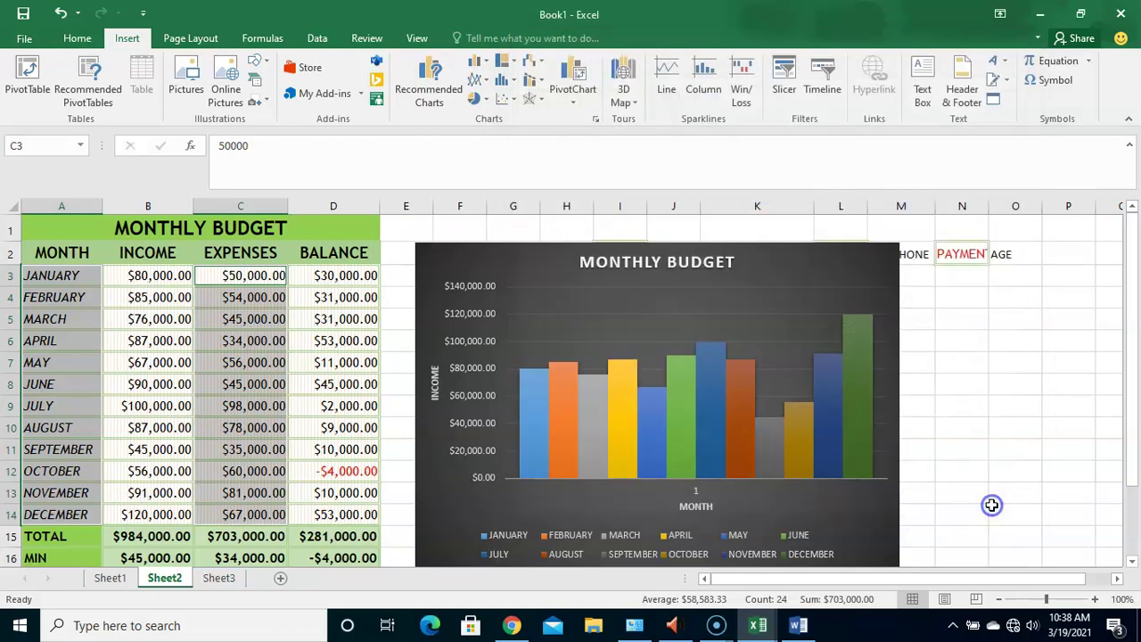
Clear the selection and select the non-adjacent ranges A3:A14 and C3:C14 again
click(346, 433)
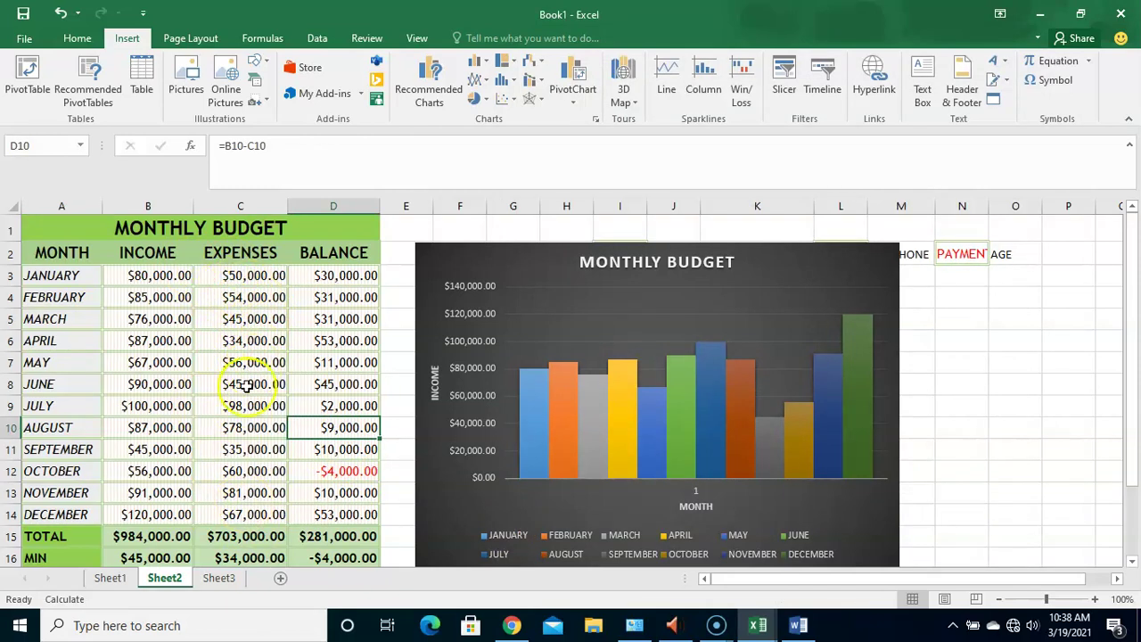
click(65, 274)
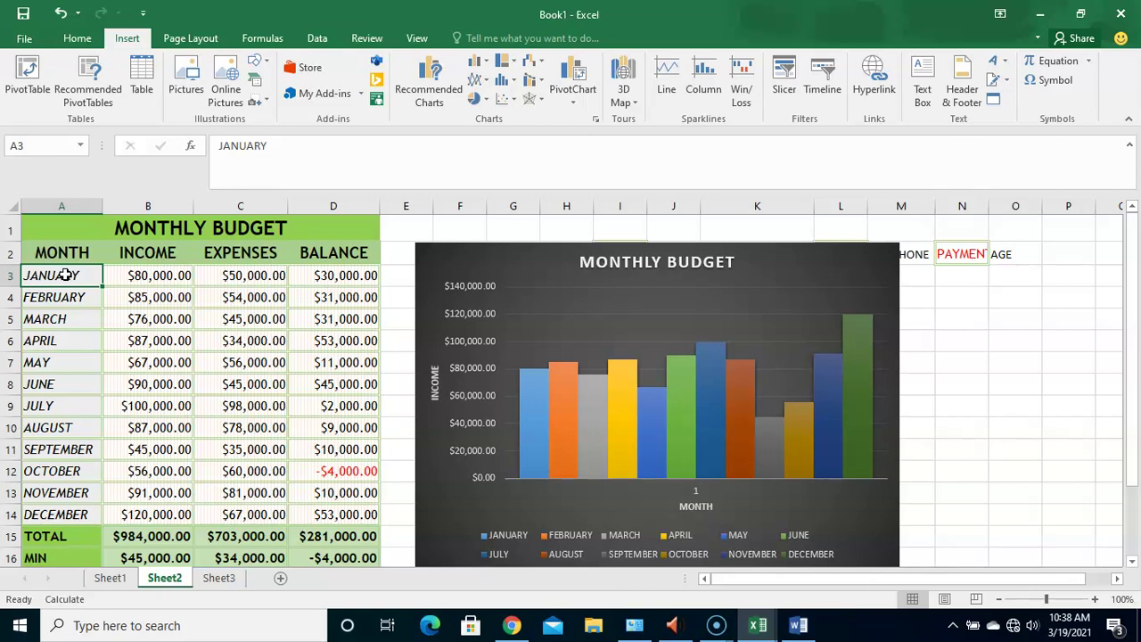
drag(65, 276, 77, 512)
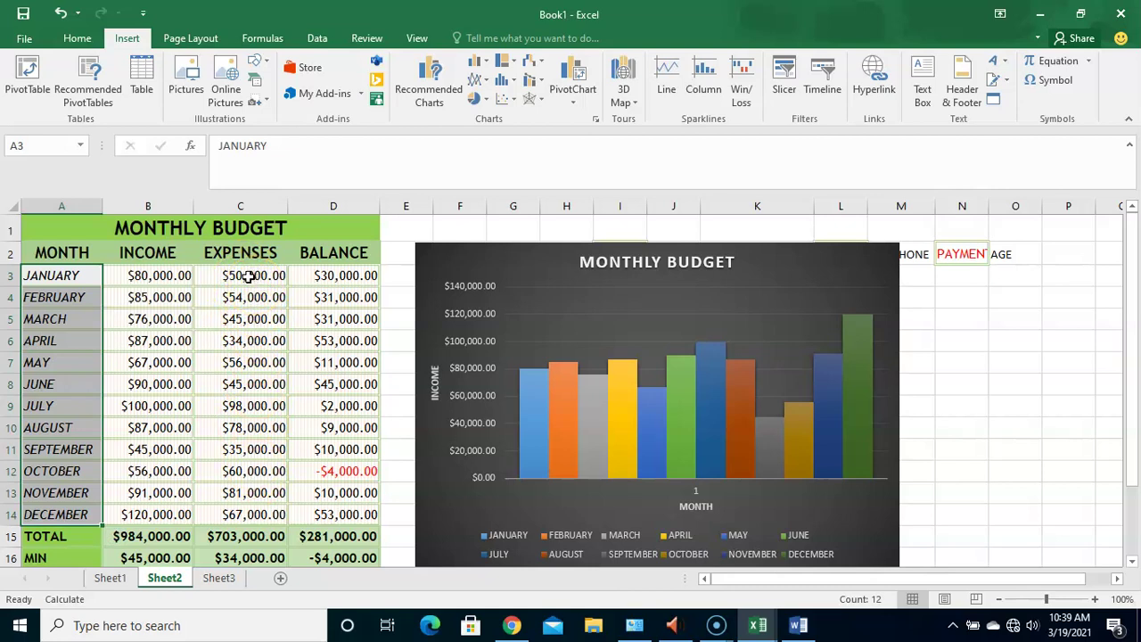
ctrl+drag(249, 278, 252, 515)
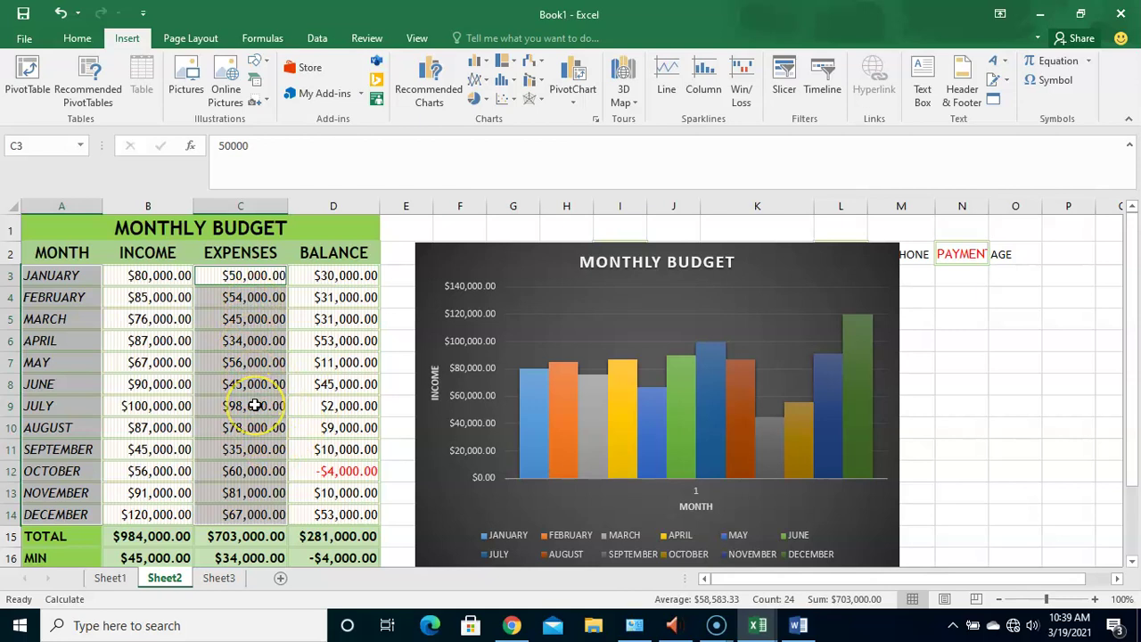
Select the month names from JANUARY to DECEMBER in A3:A14
click(69, 279)
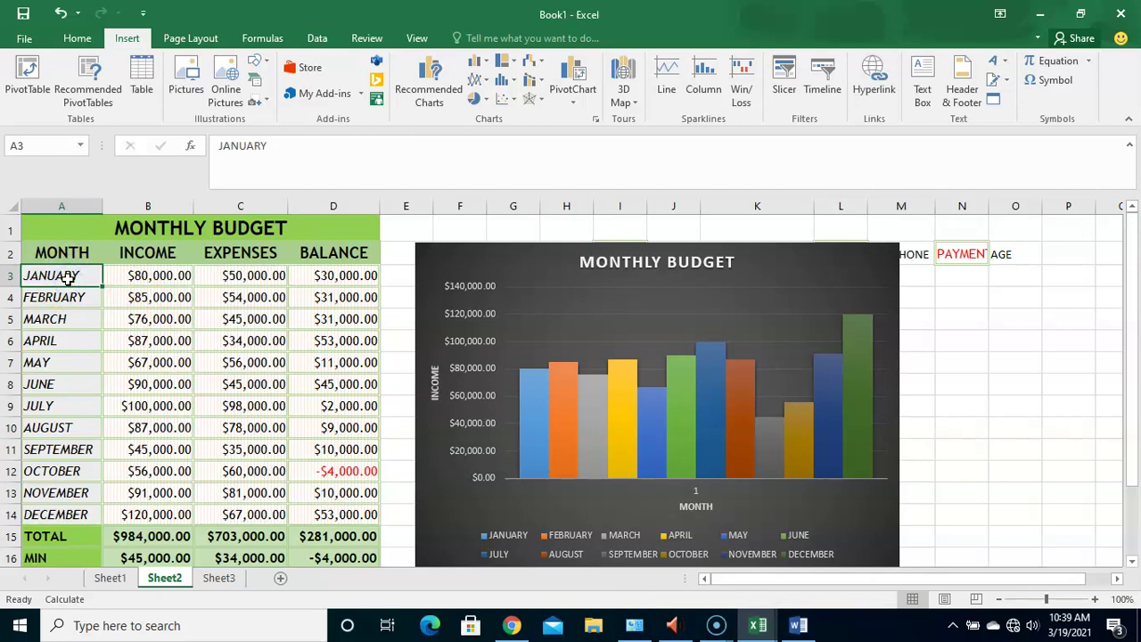
key(shift+Down)
key(shift+Down)
key(shift+Down)
key(shift+Down)
key(shift+Down)
key(shift+Down)
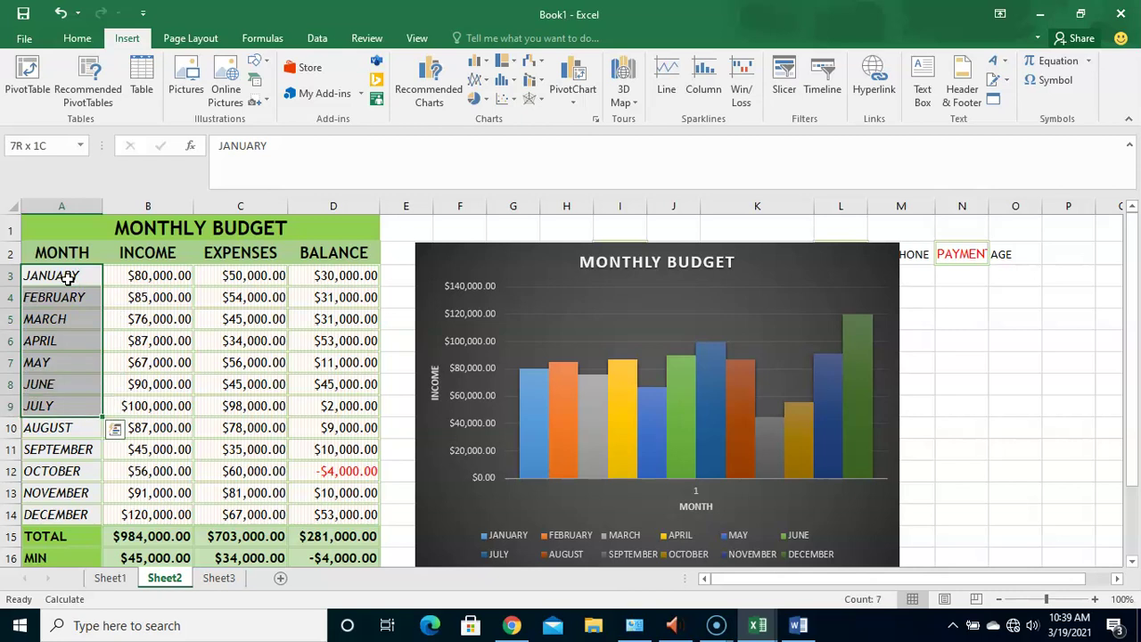
key(shift+Down)
key(shift+Down)
key(shift+Down)
key(shift+Down)
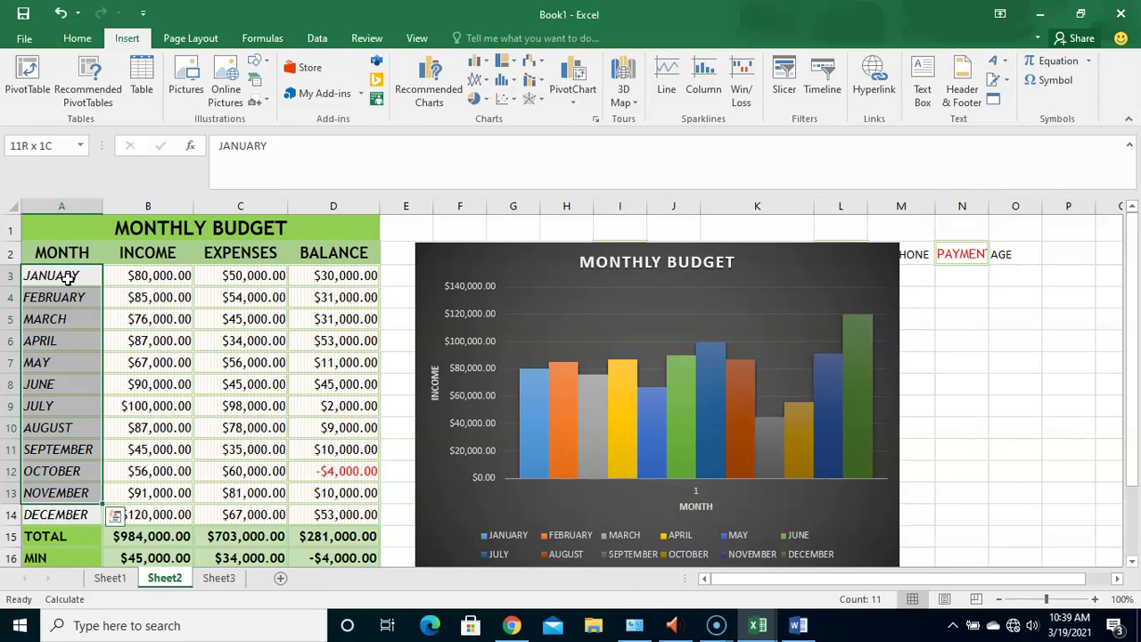
key(shift+Down)
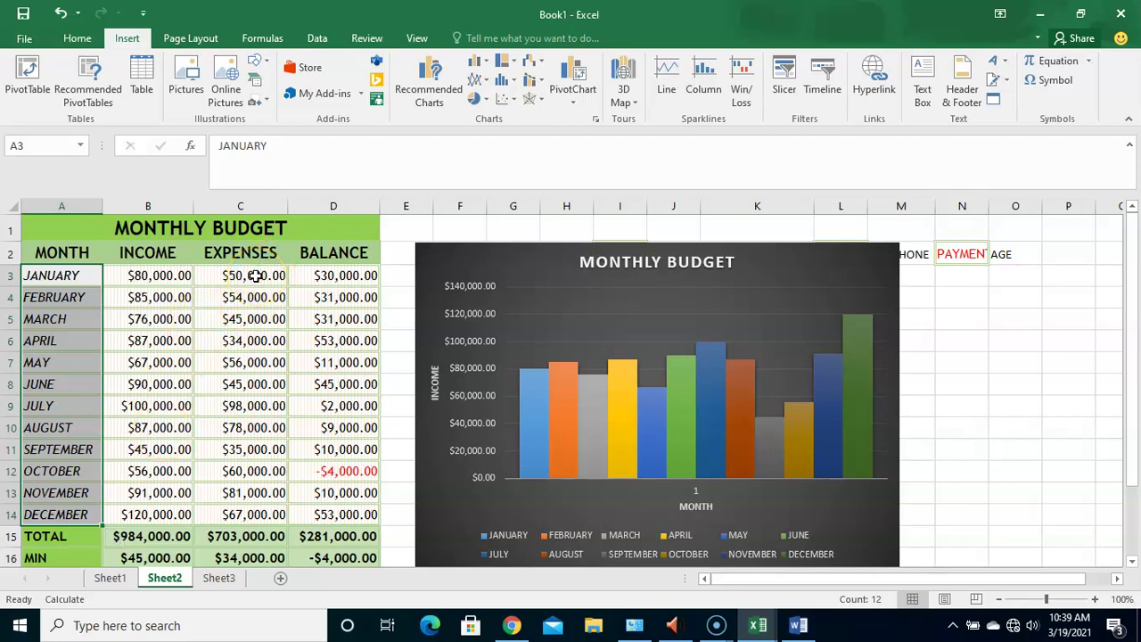
Add the monthly expense amounts in C3:C14 to the selection as a separate range
click(255, 276)
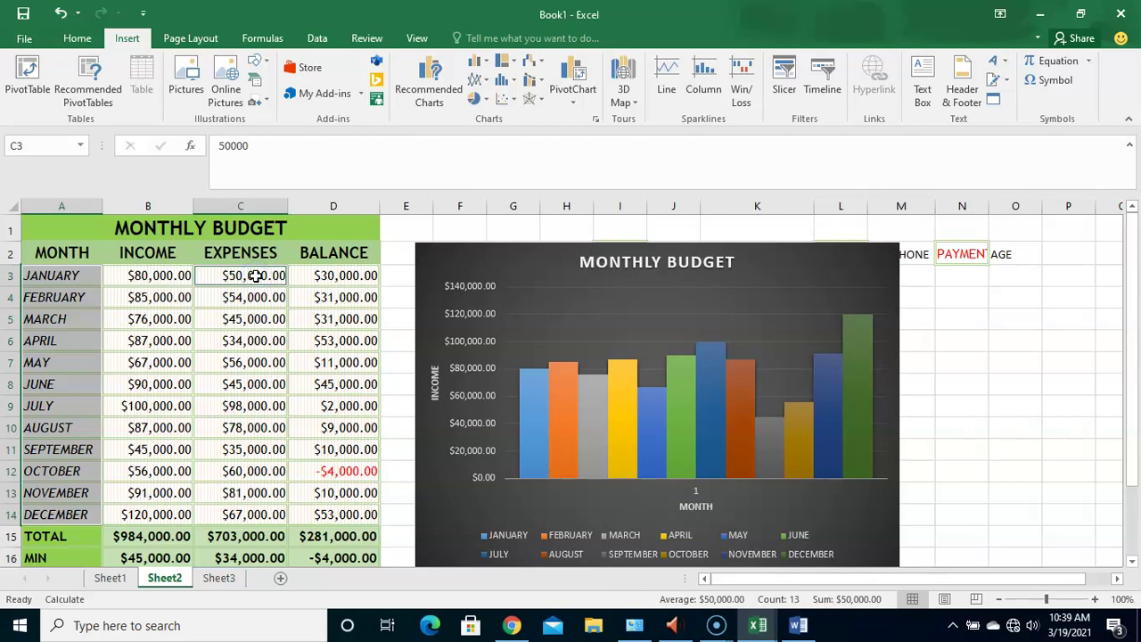
key(shift+Down)
key(shift+Down)
key(shift+Down)
key(shift+Down)
key(shift+Down)
key(shift+Down)
key(shift+Down)
key(shift+Down)
key(shift+Down)
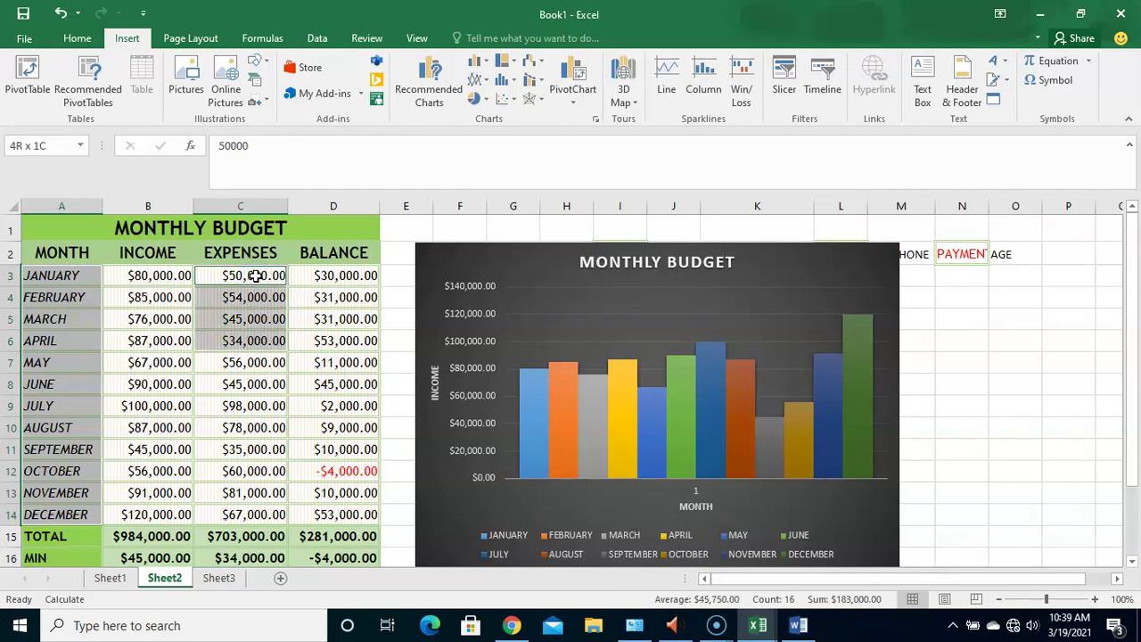
key(shift+Down)
key(shift+Down)
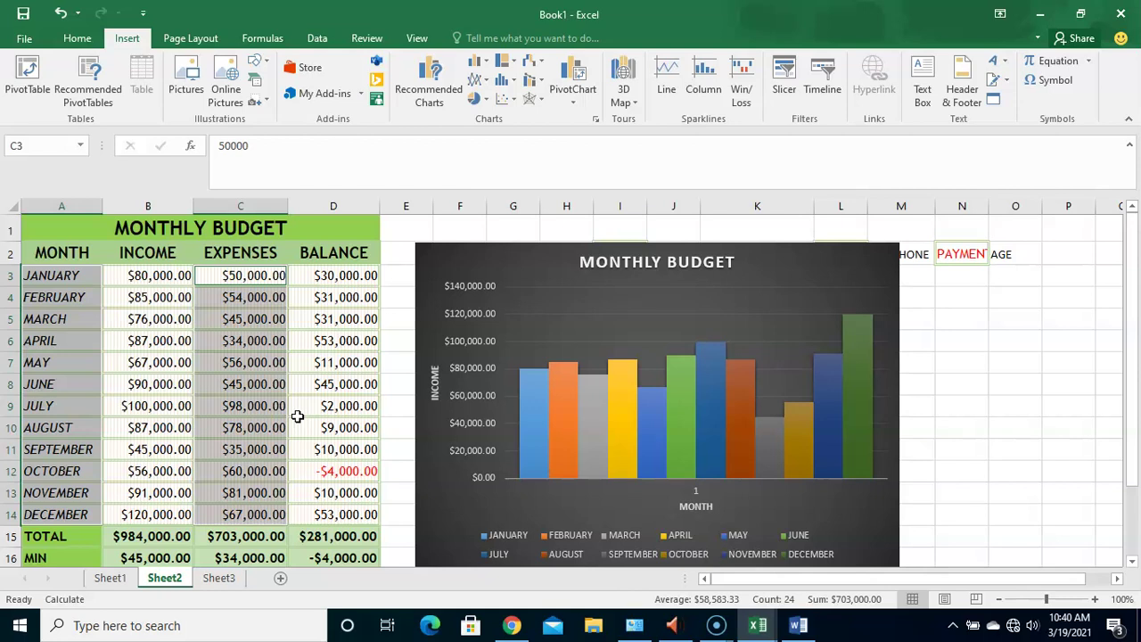
Preview bar, Sunburst and Waterfall chart types for the selected months and expenses without inserting a chart
click(479, 67)
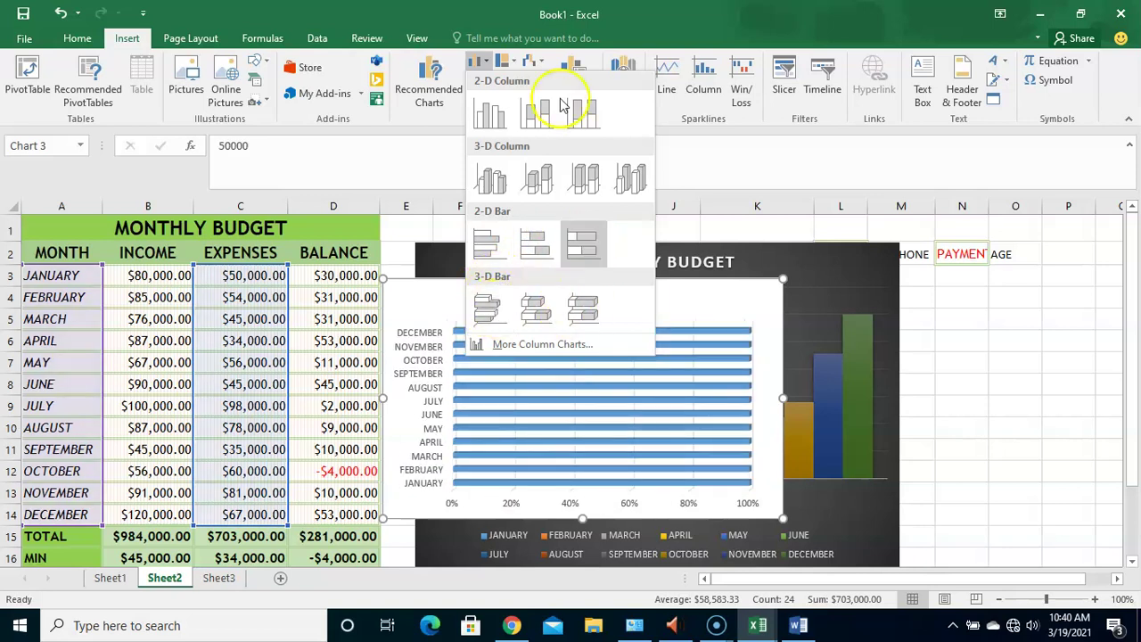
click(512, 59)
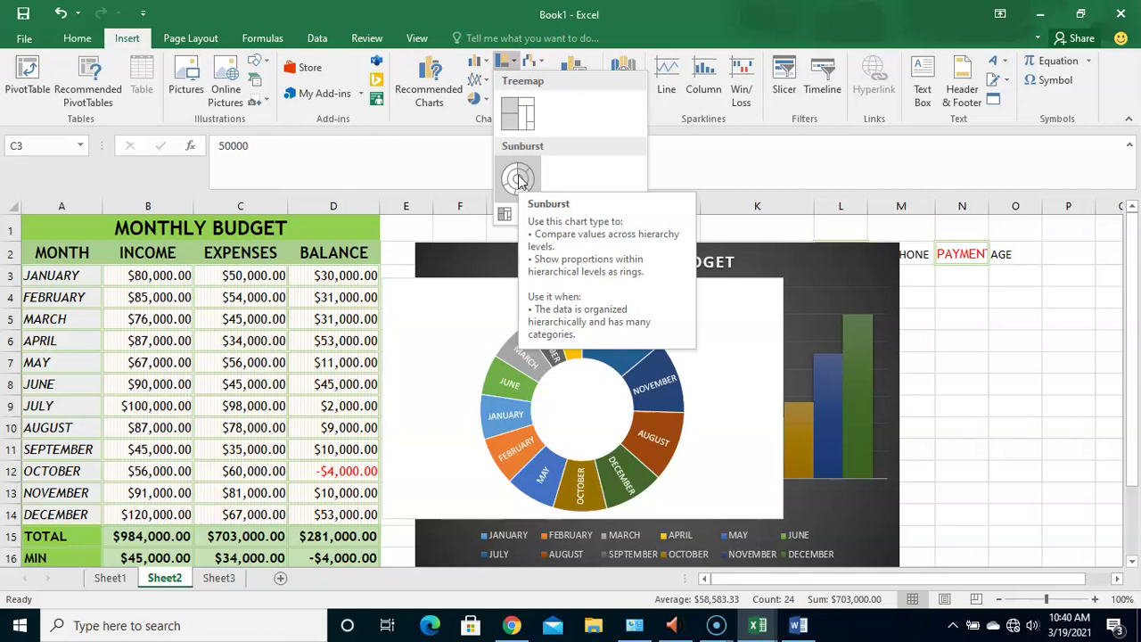
click(544, 64)
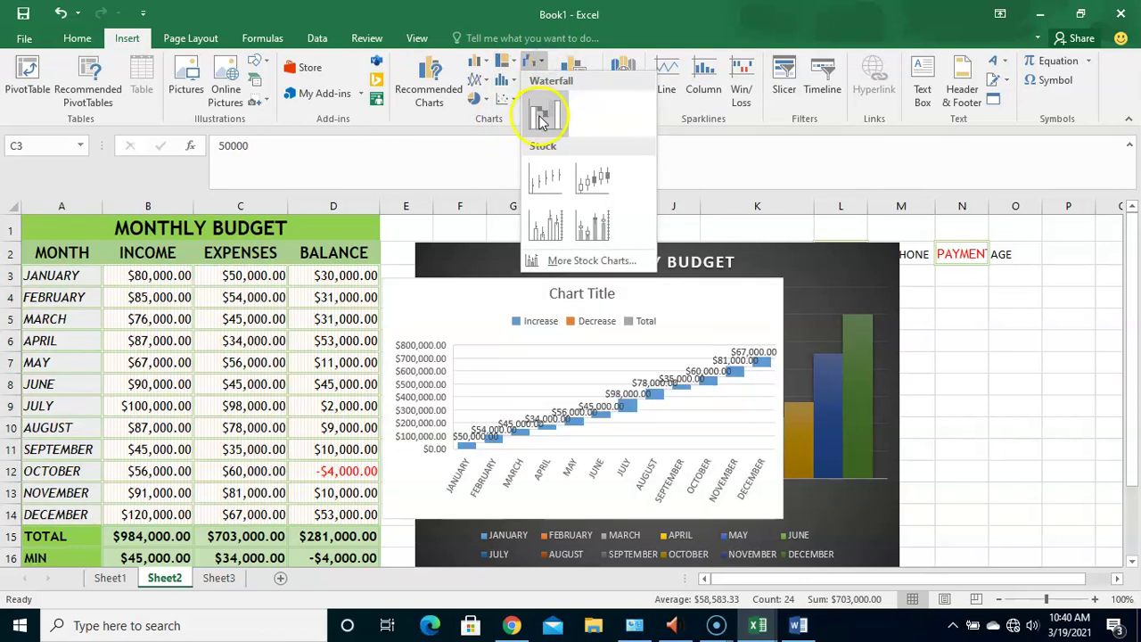
click(599, 184)
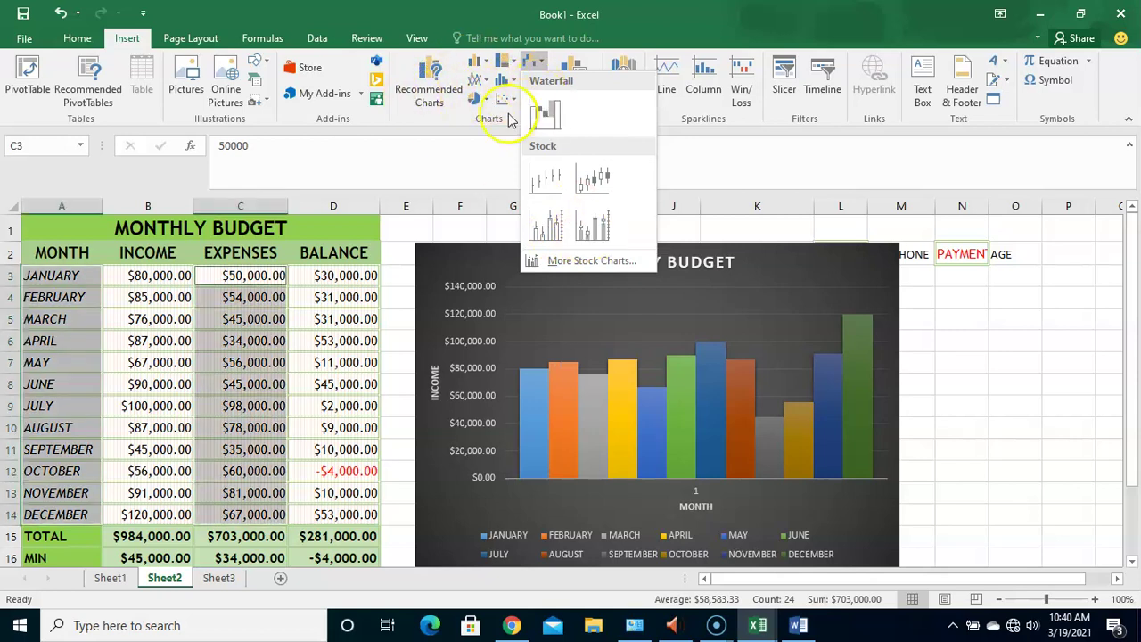
click(460, 125)
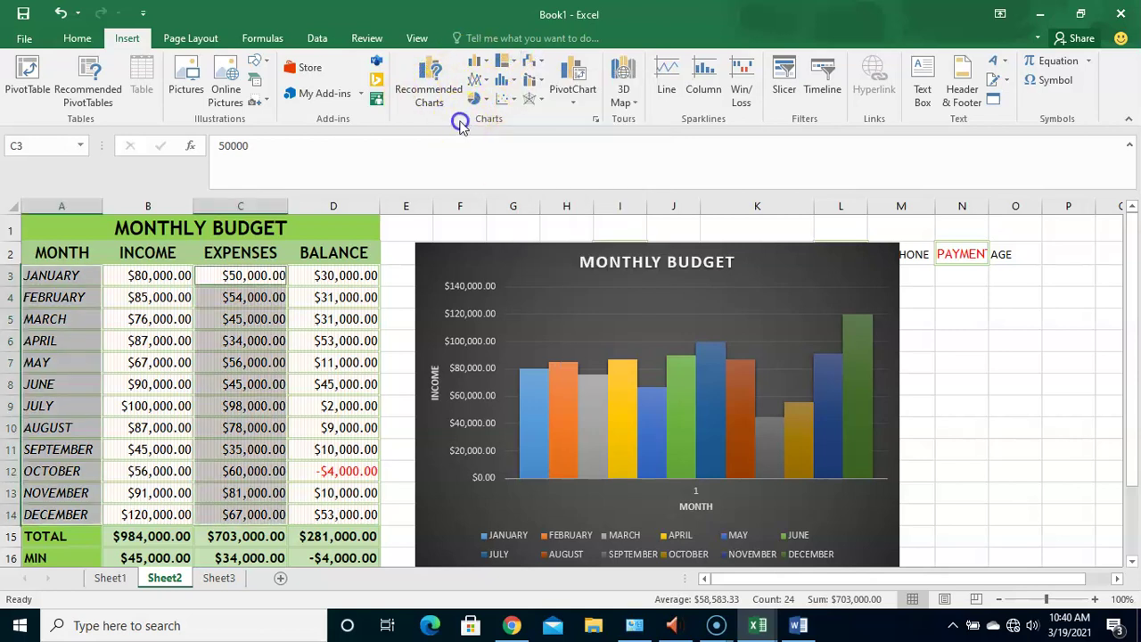
Open the full Insert Chart dialog and view the recommended charts and the Column category under all chart types
click(597, 122)
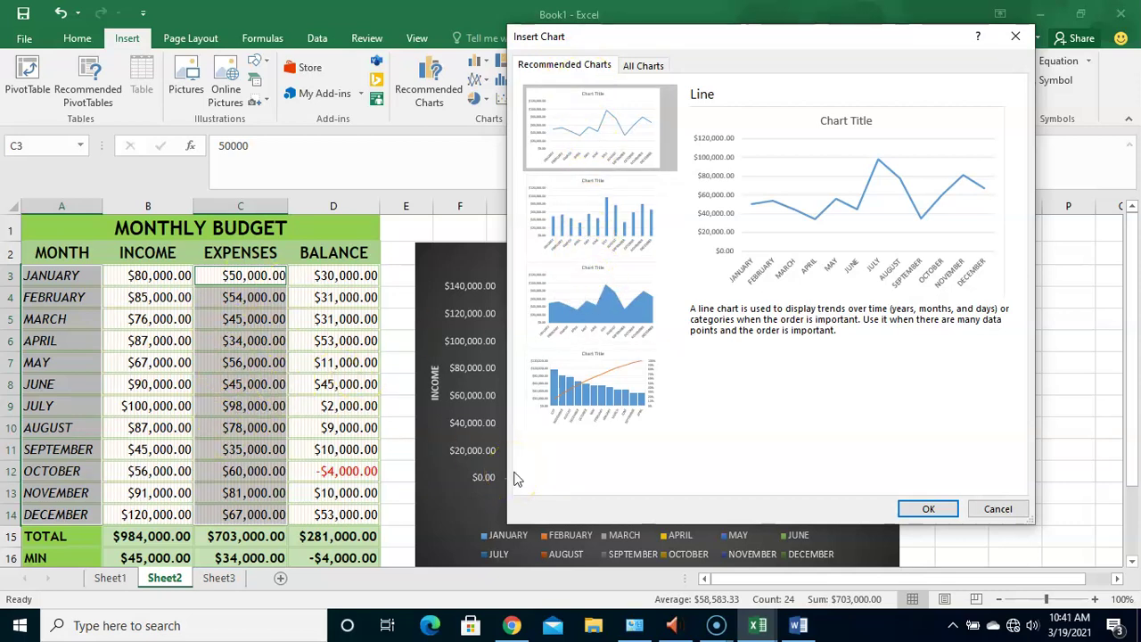
click(603, 204)
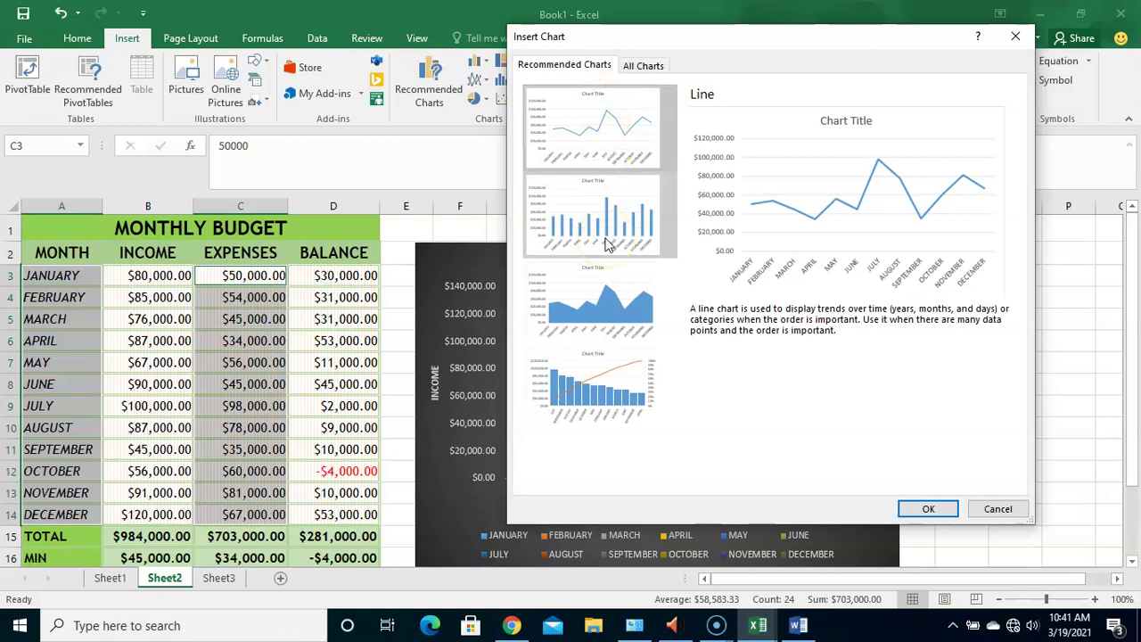
click(621, 174)
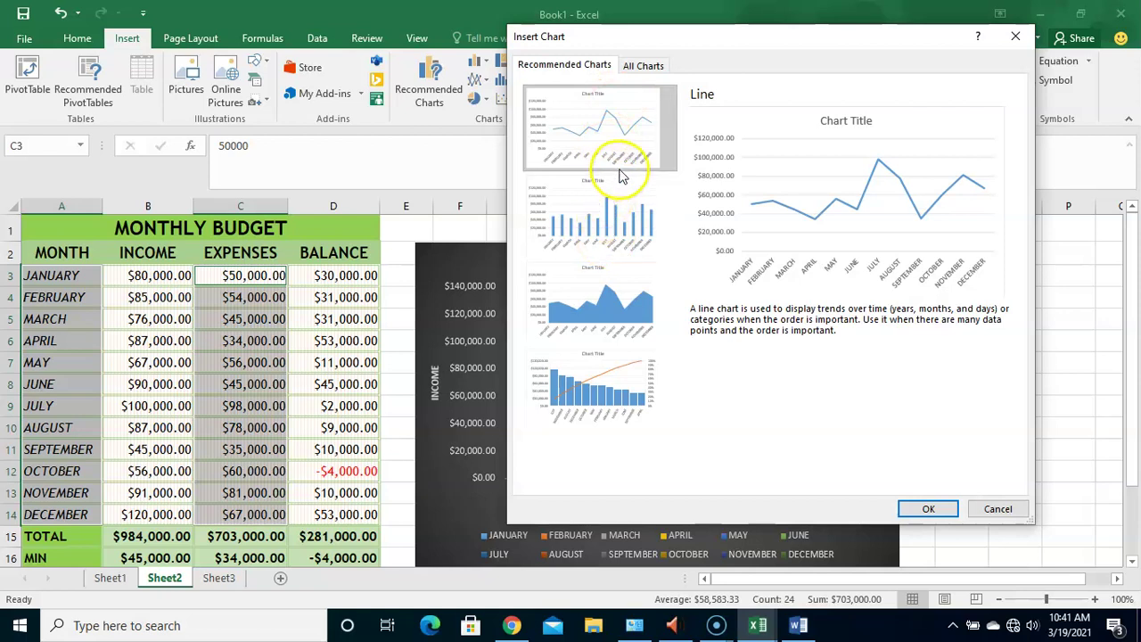
click(642, 66)
click(584, 135)
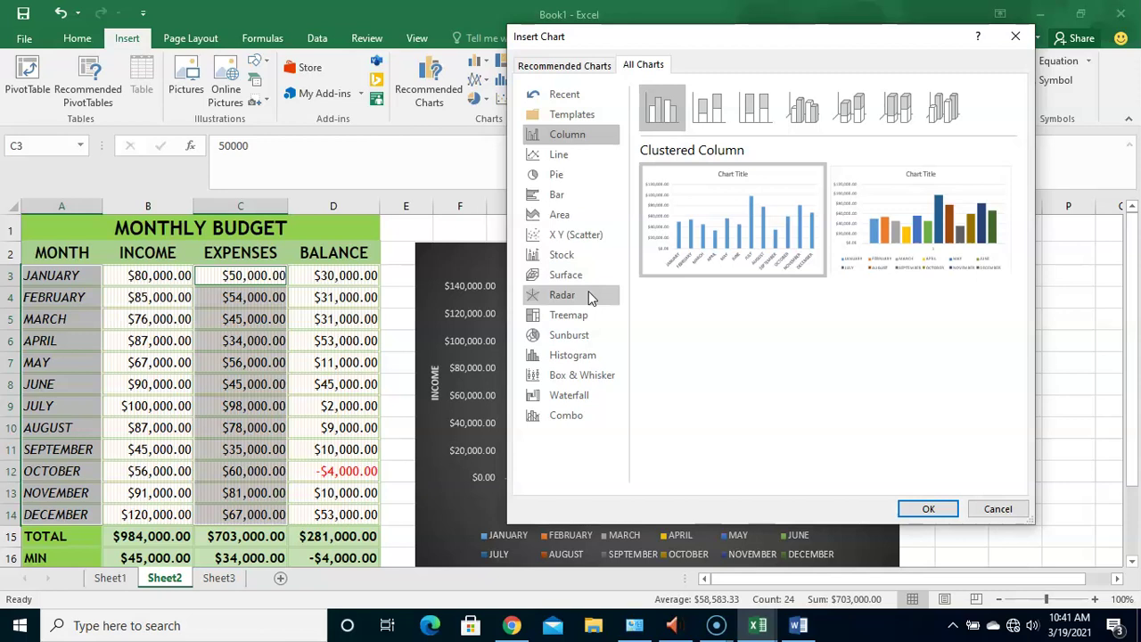
Compare the Histogram and Pareto subtypes and insert a Pareto chart of the monthly expenses
click(574, 352)
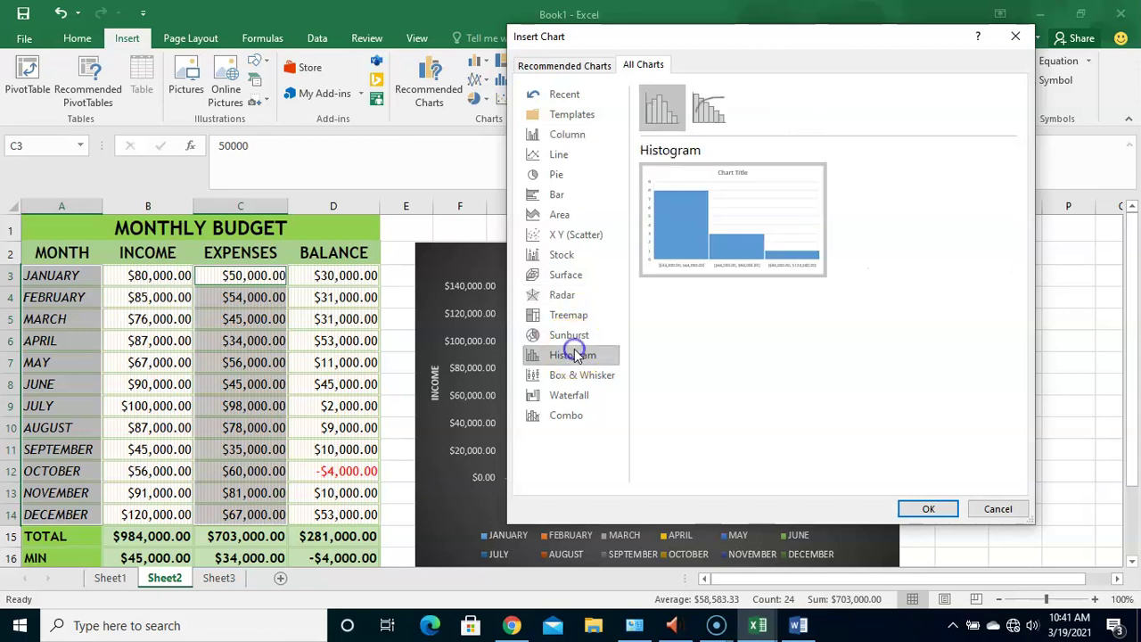
mouse_move(719, 183)
click(703, 257)
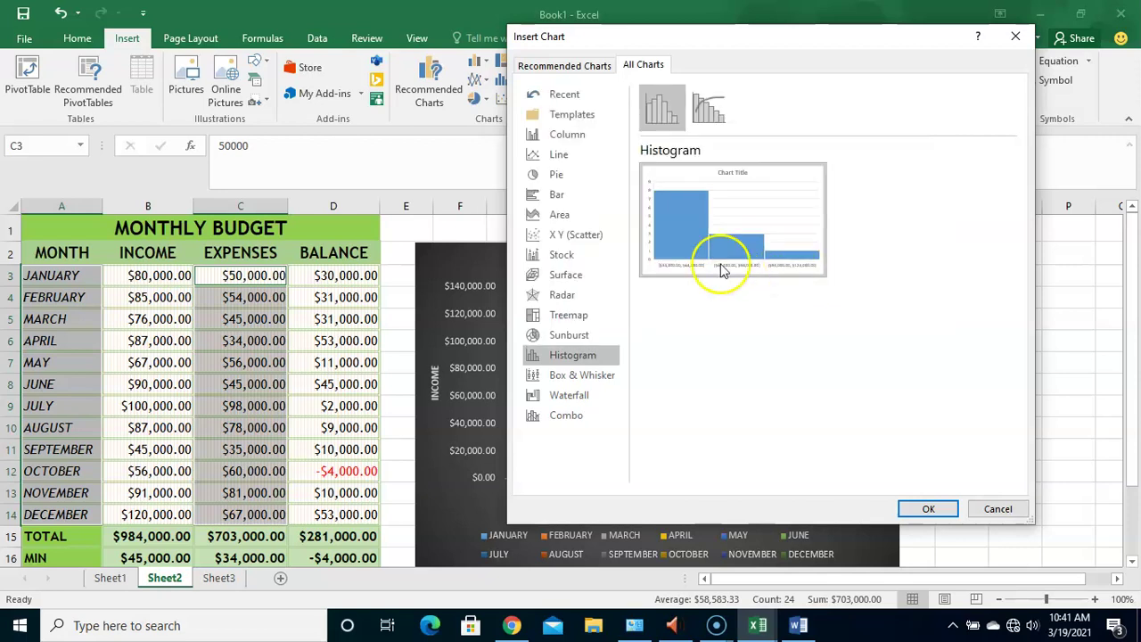
click(711, 107)
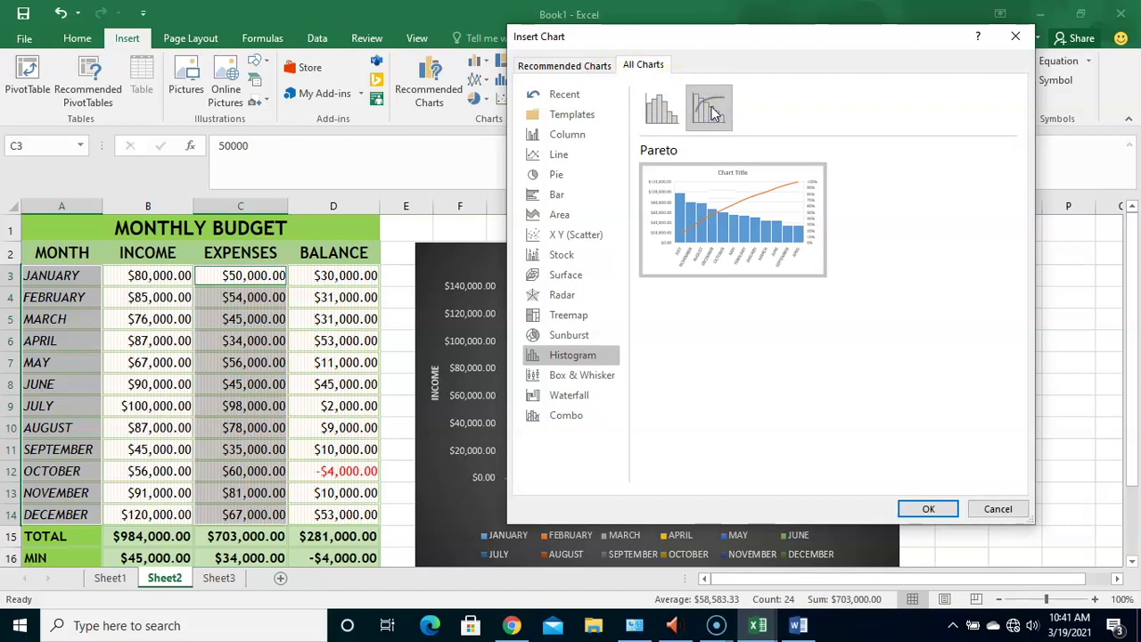
click(662, 119)
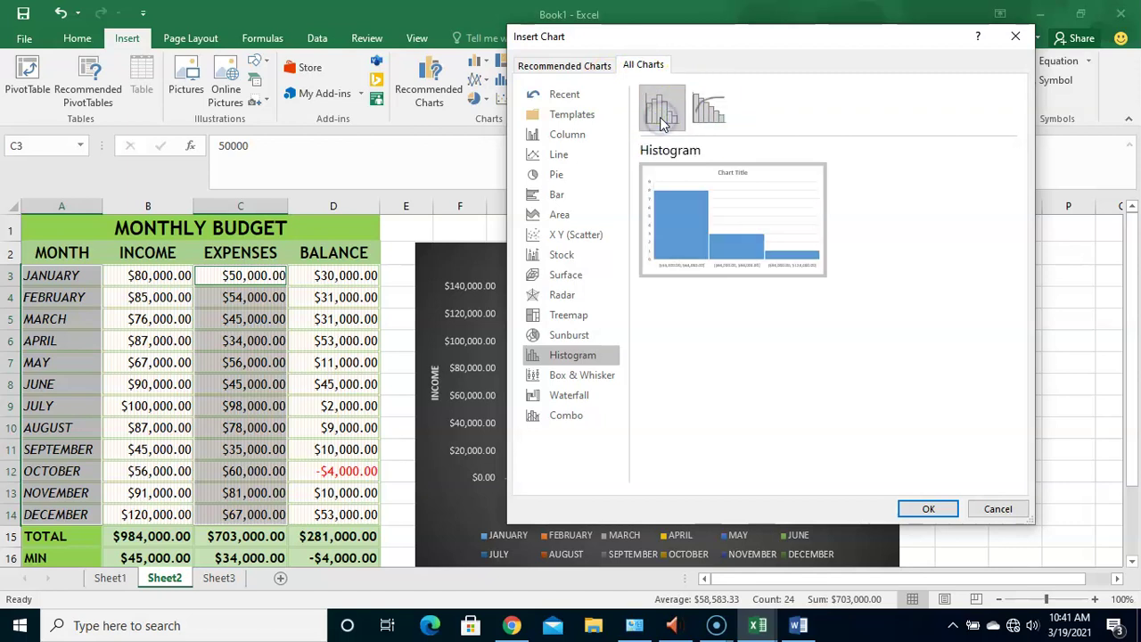
click(716, 121)
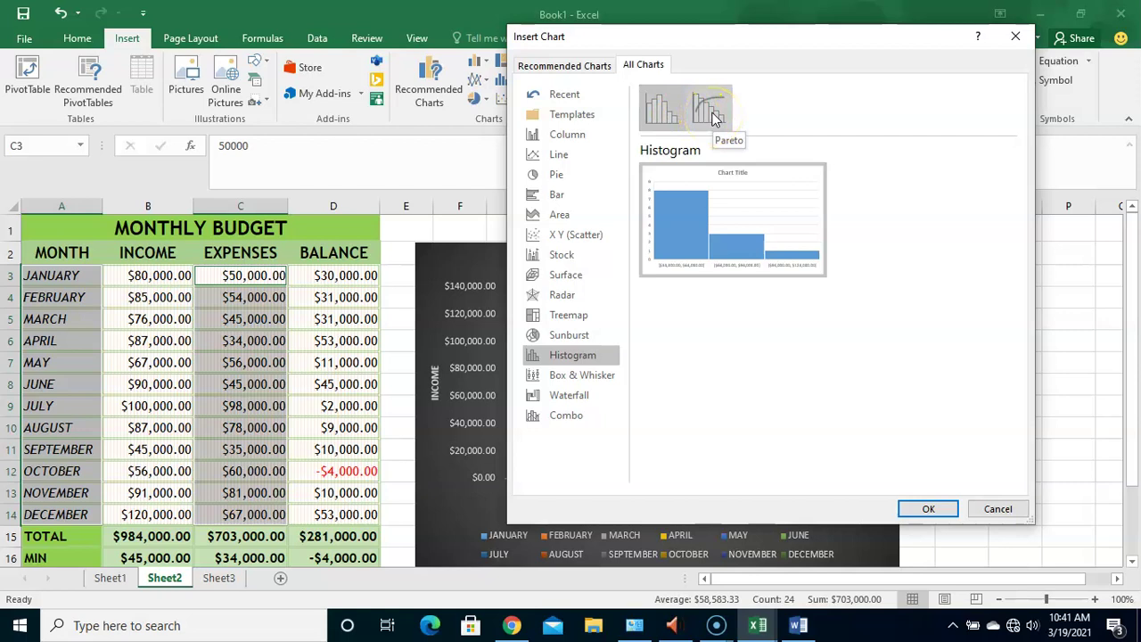
click(712, 116)
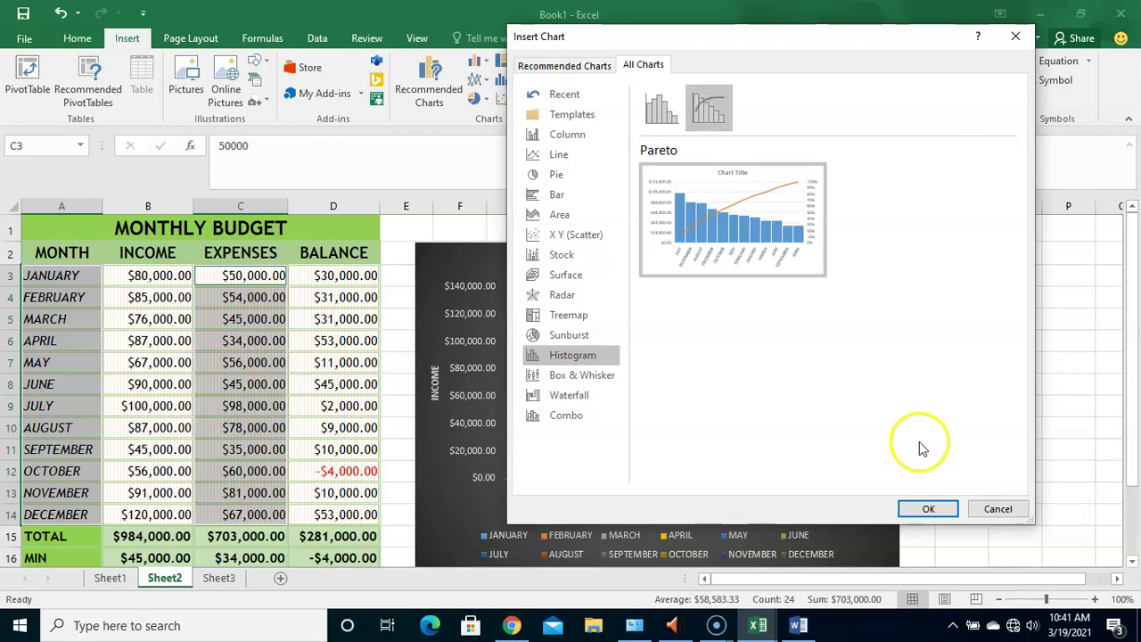
click(929, 510)
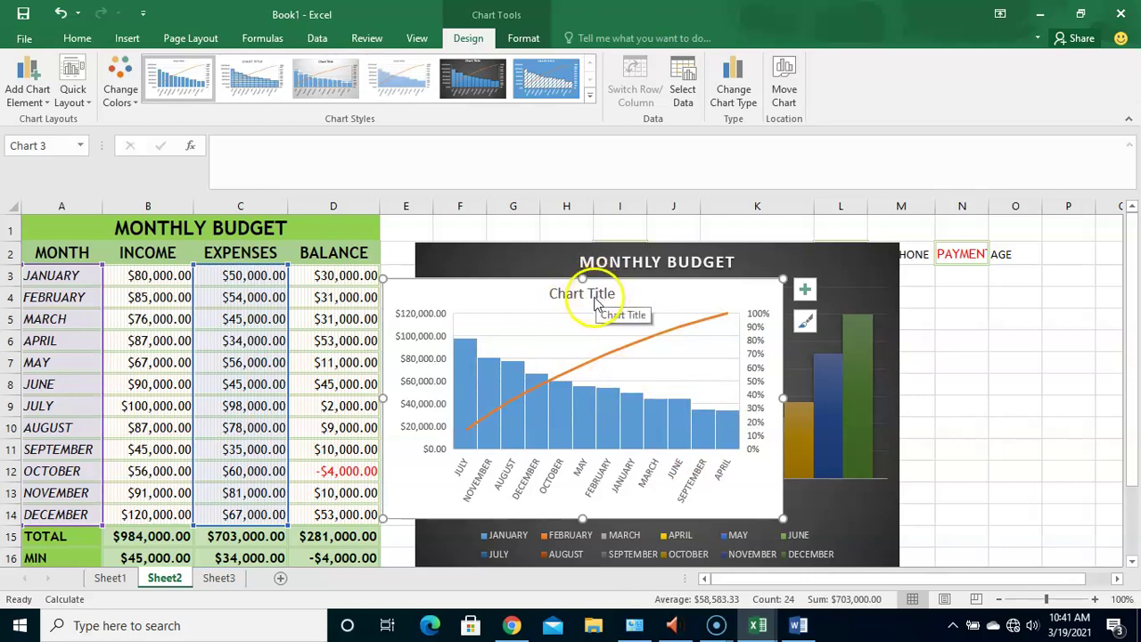
Look through the Pareto chart's title, gridline, legend and data label options without applying any, and delete the chart
click(42, 104)
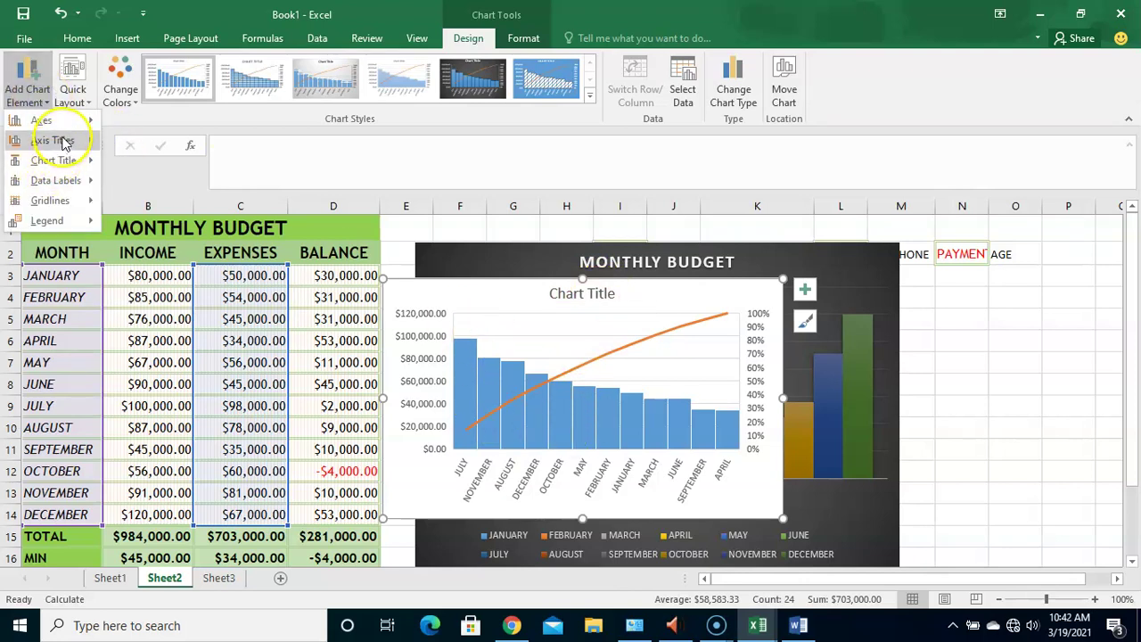
mouse_move(66, 144)
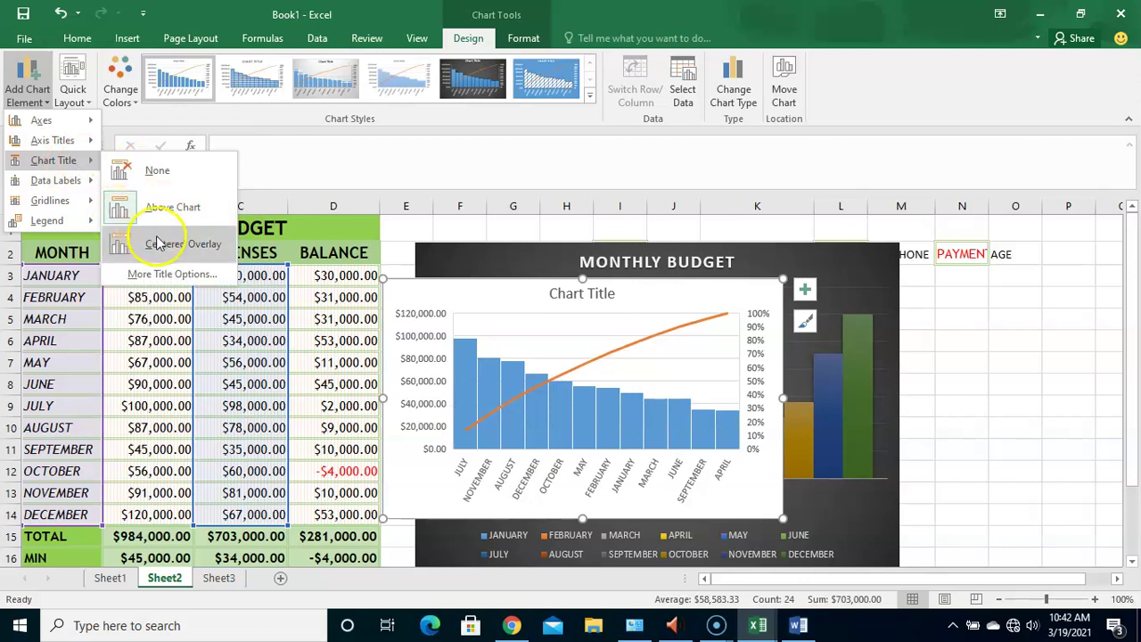
mouse_move(58, 202)
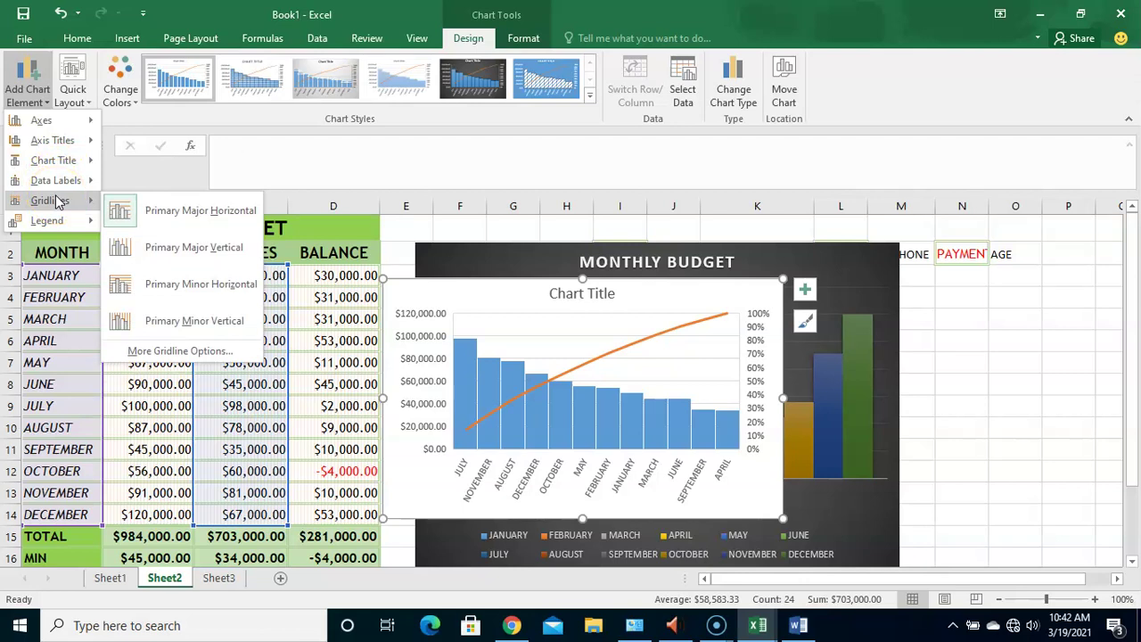
click(63, 223)
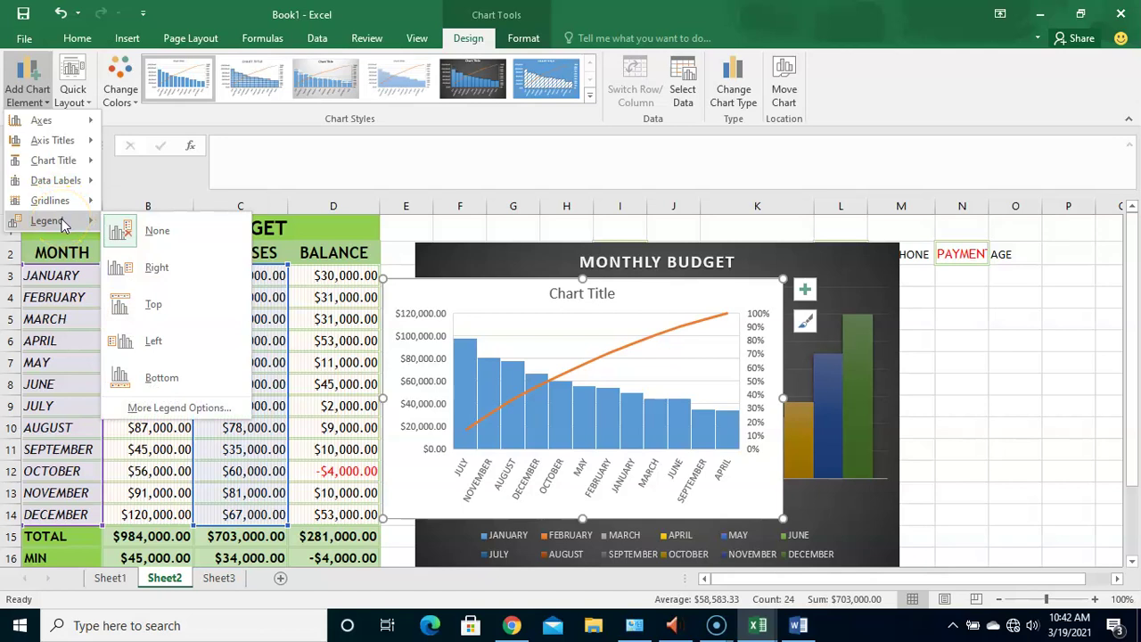
click(175, 278)
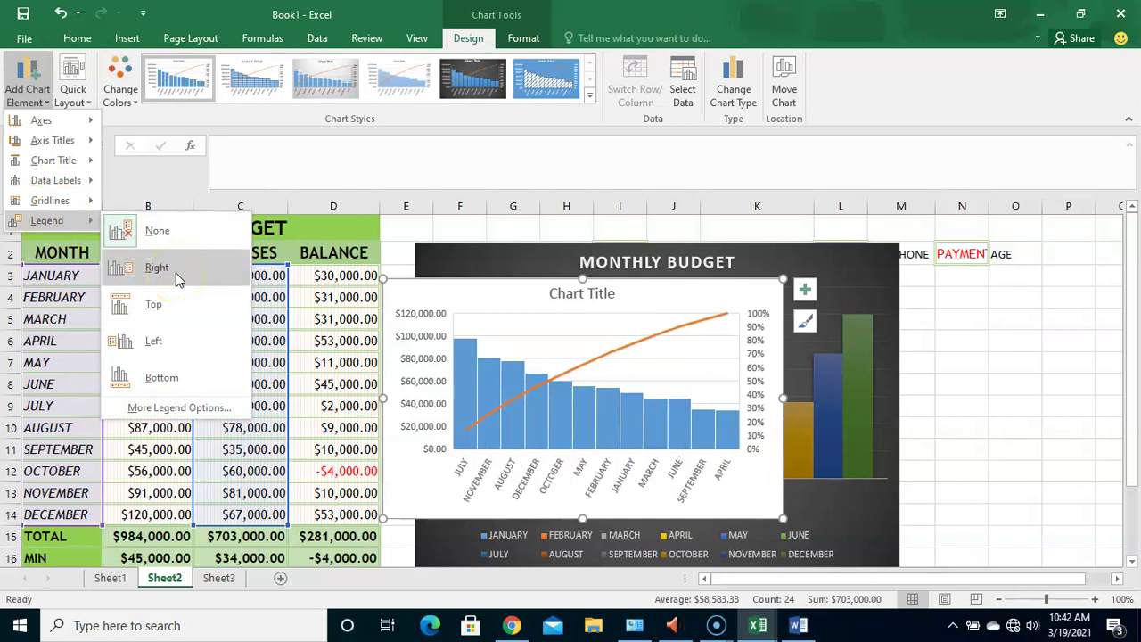
click(172, 310)
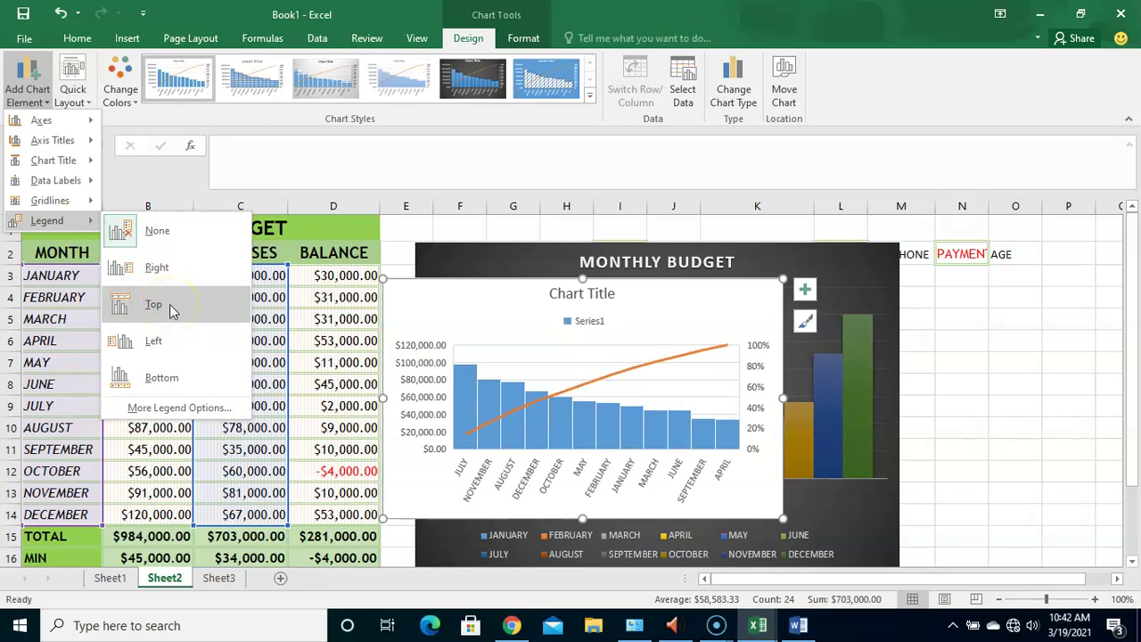
click(63, 182)
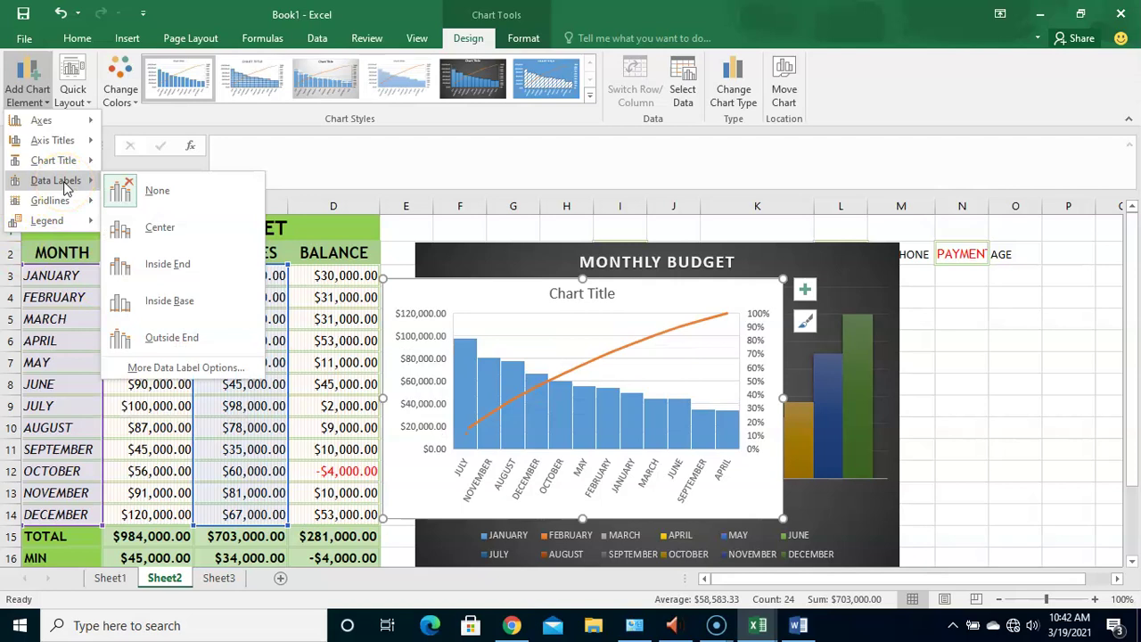
click(128, 105)
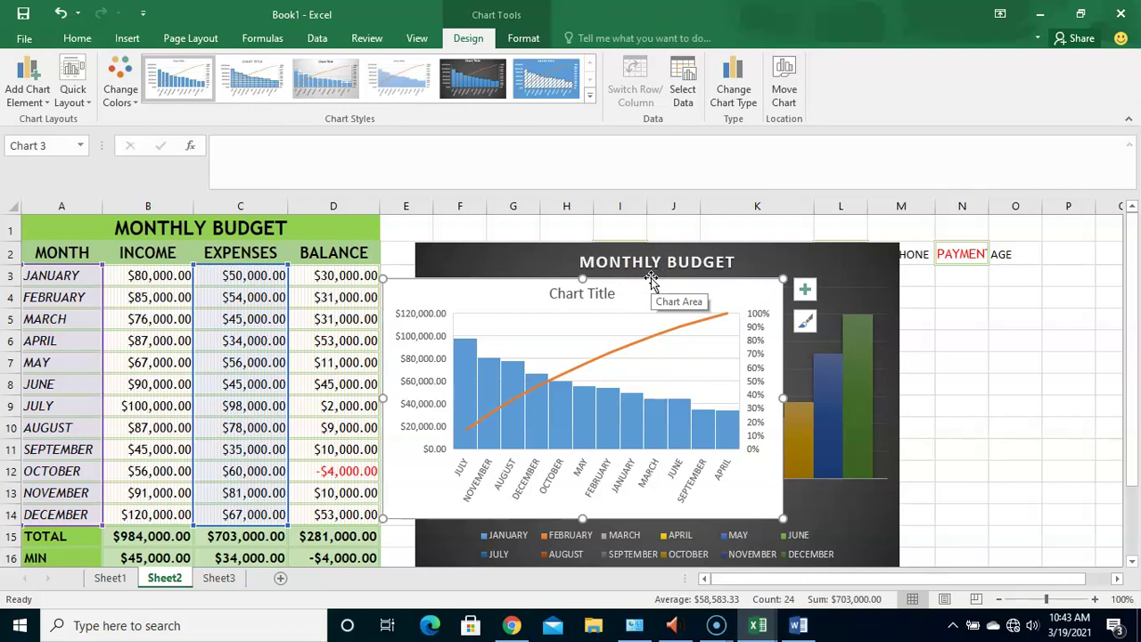
key(Delete)
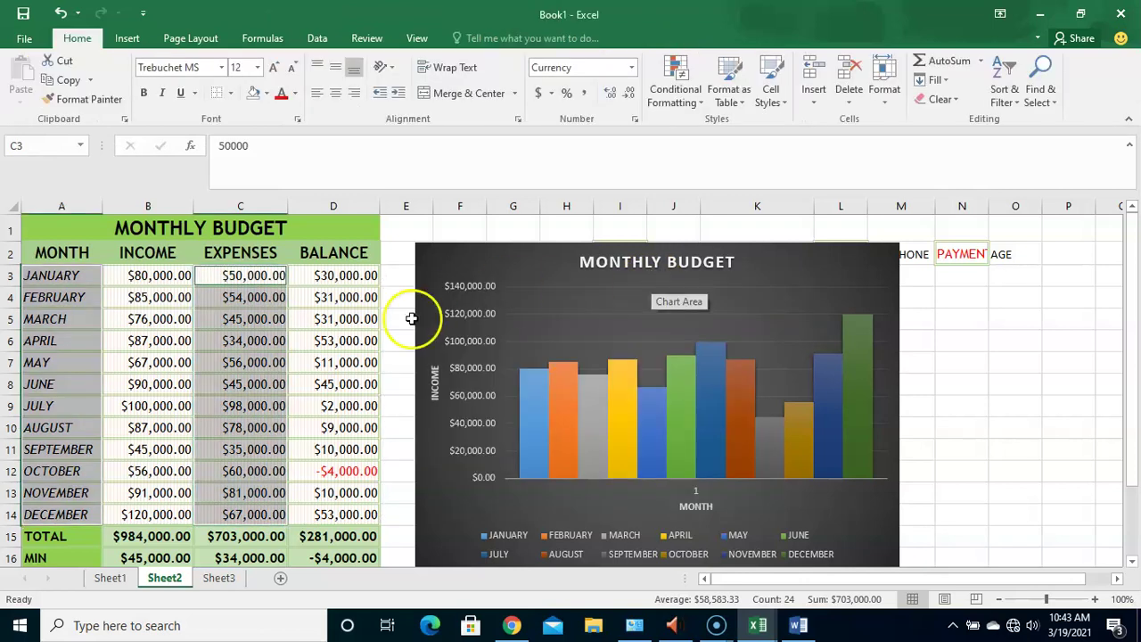
Clear the old selection and select the months in A3:A14 together with the balance amounts in D3:D14
click(319, 320)
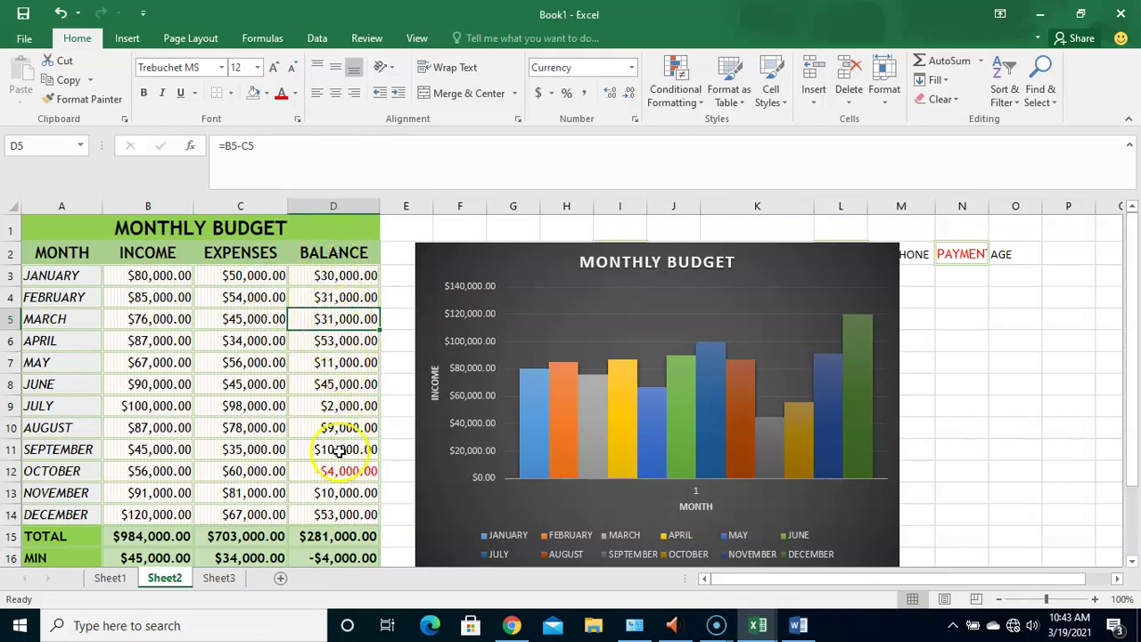
drag(40, 276, 70, 514)
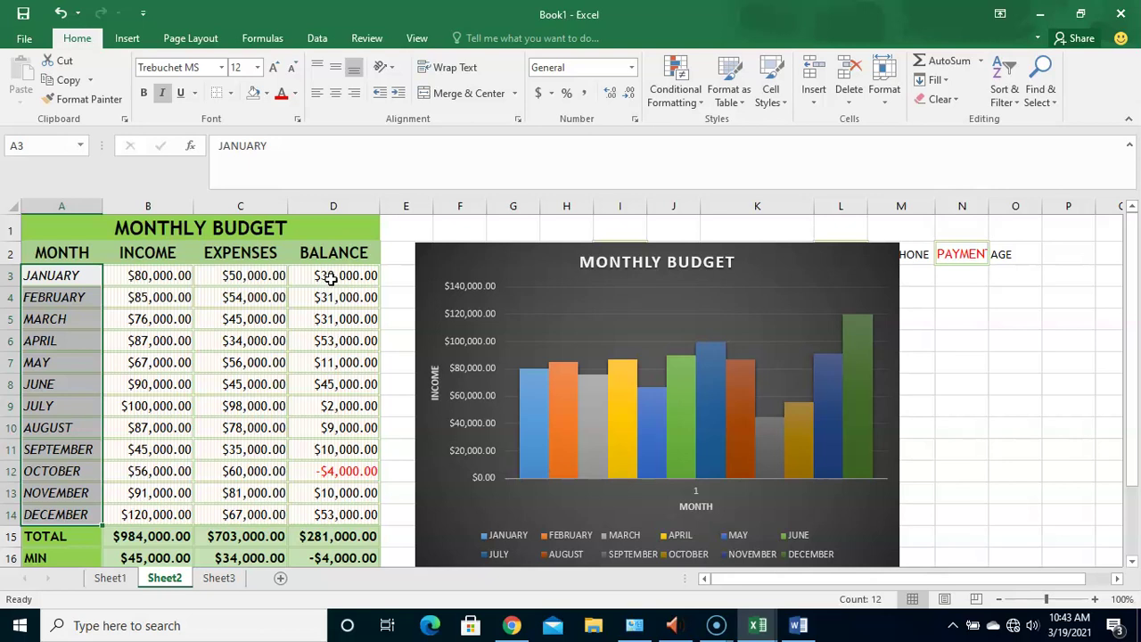
drag(330, 278, 346, 514)
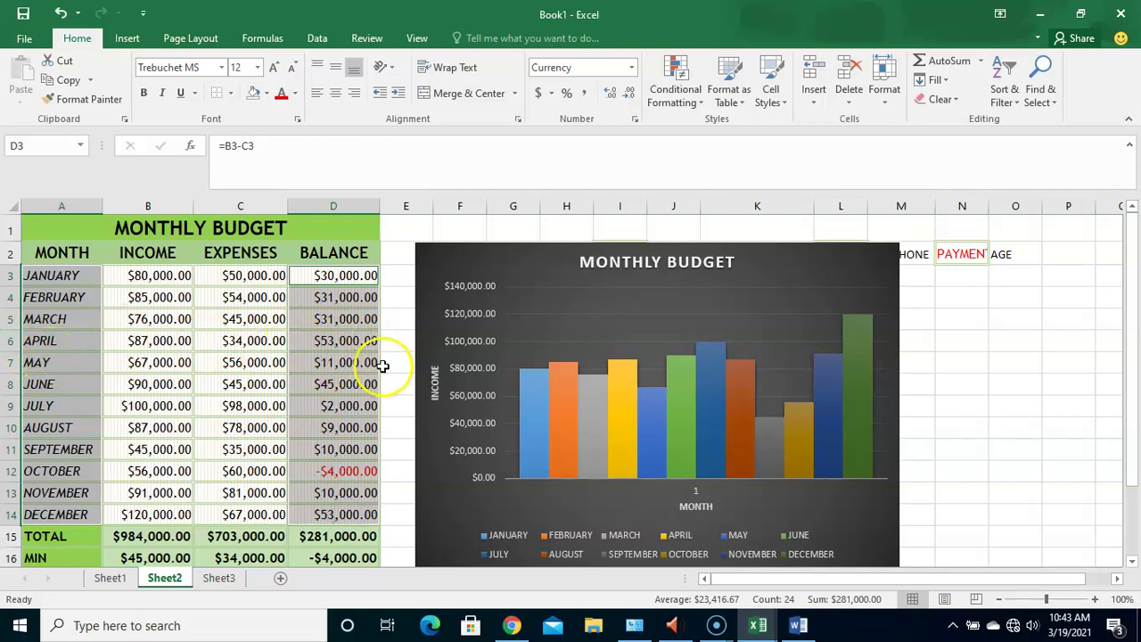
Preview the recommended, Column and Pie charts for the selected monthly balances in the Insert Chart dialog, then close it without inserting one
click(128, 38)
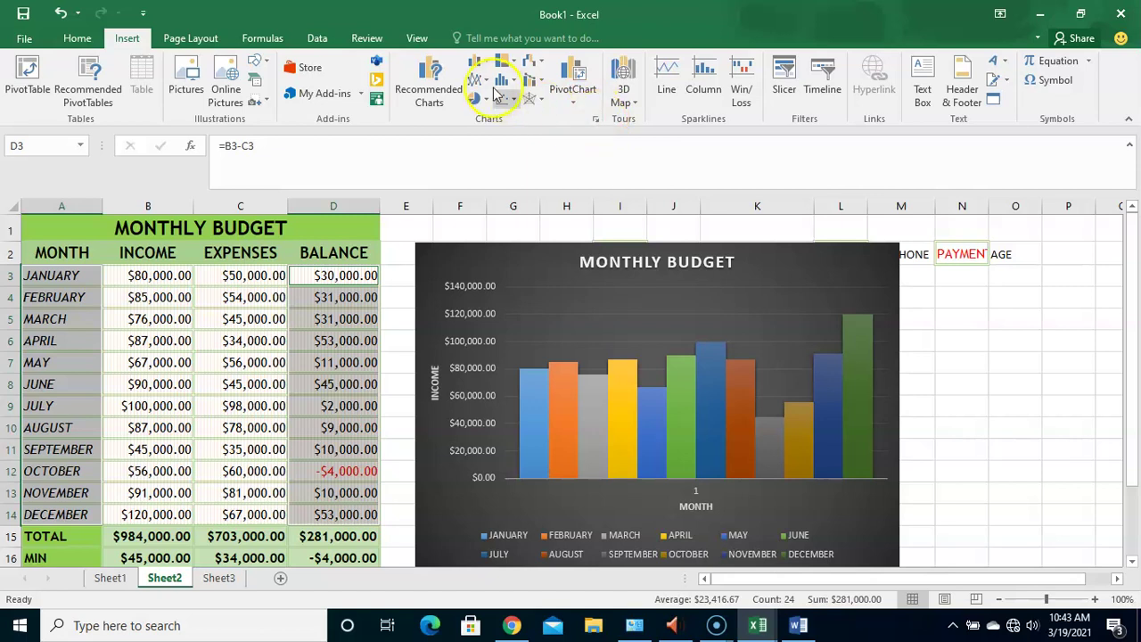
click(597, 120)
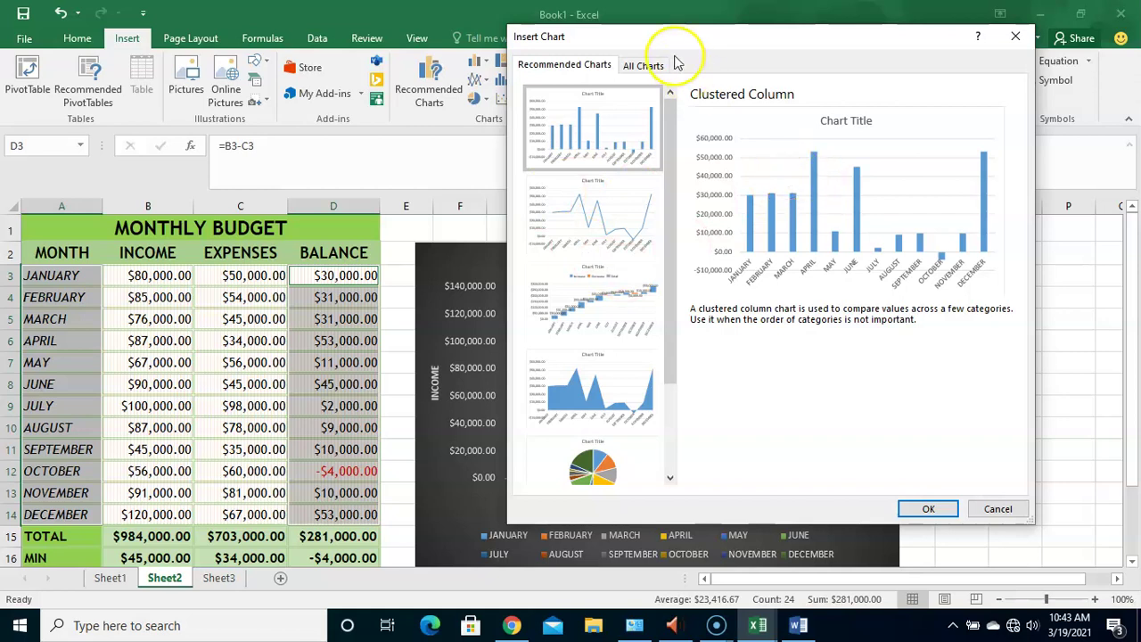
click(642, 65)
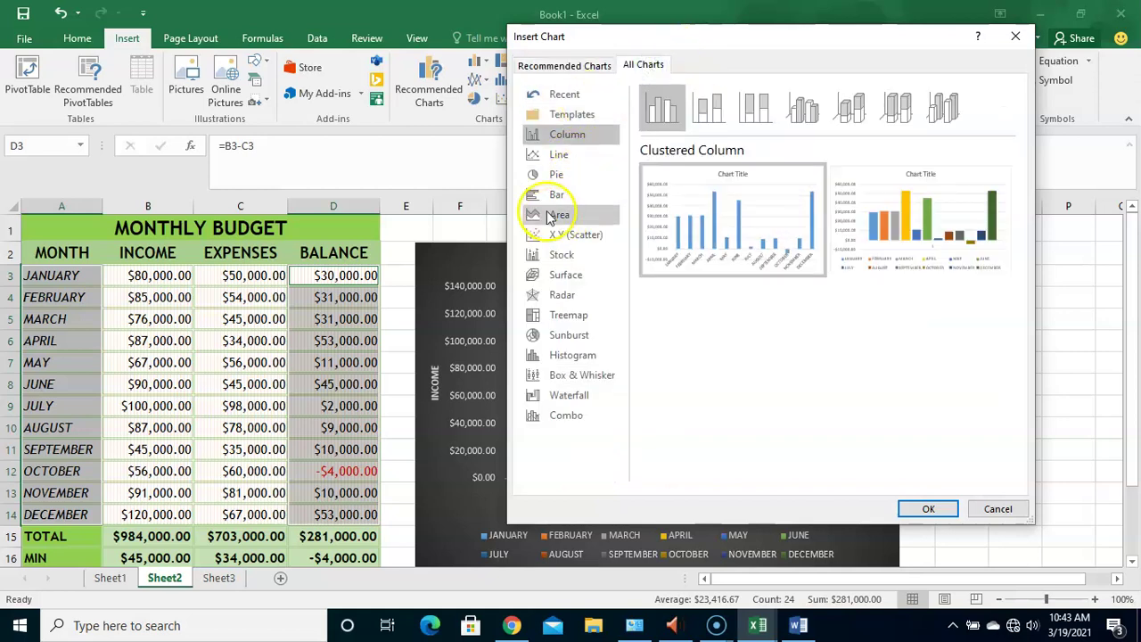
click(561, 174)
mouse_move(769, 207)
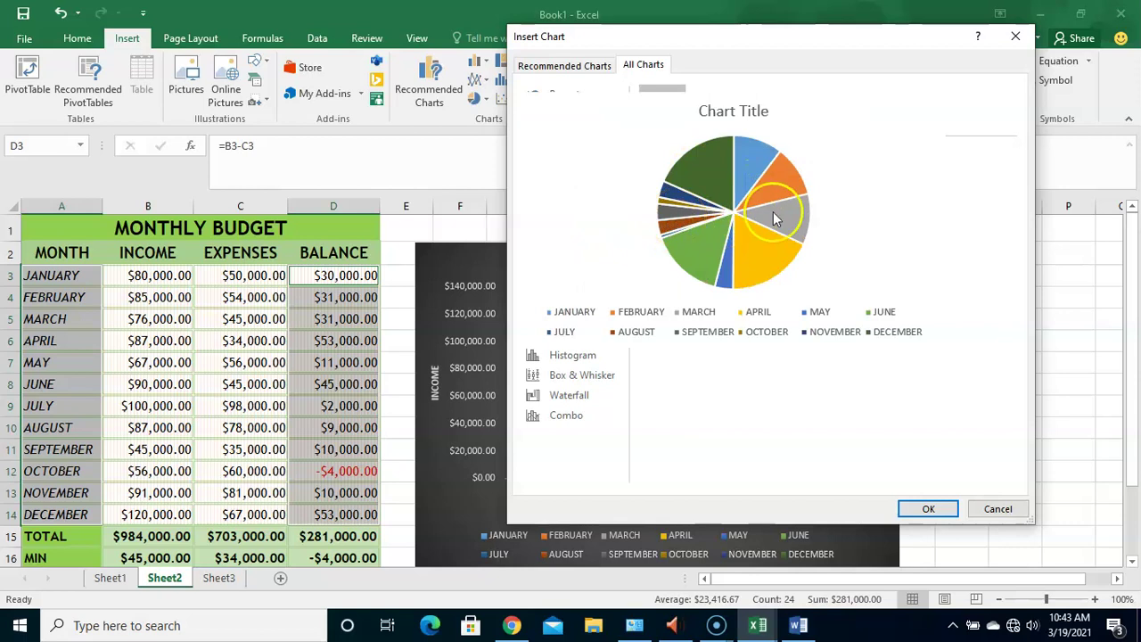
click(995, 509)
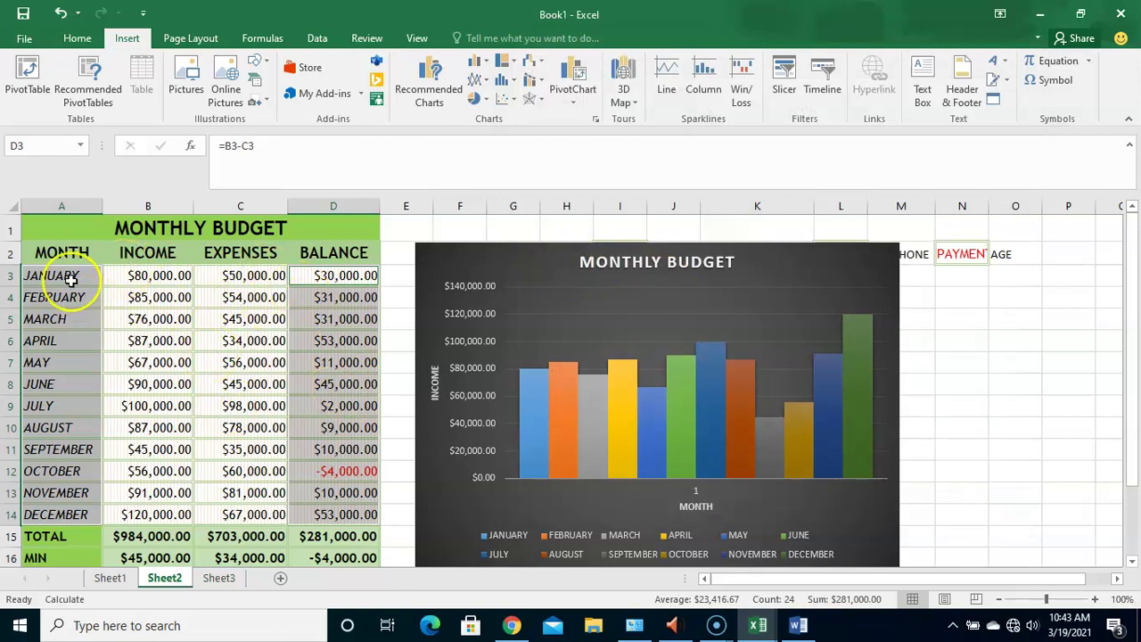
Select the months together with their income, expenses and balance amounts in A3:D14
drag(71, 279, 328, 509)
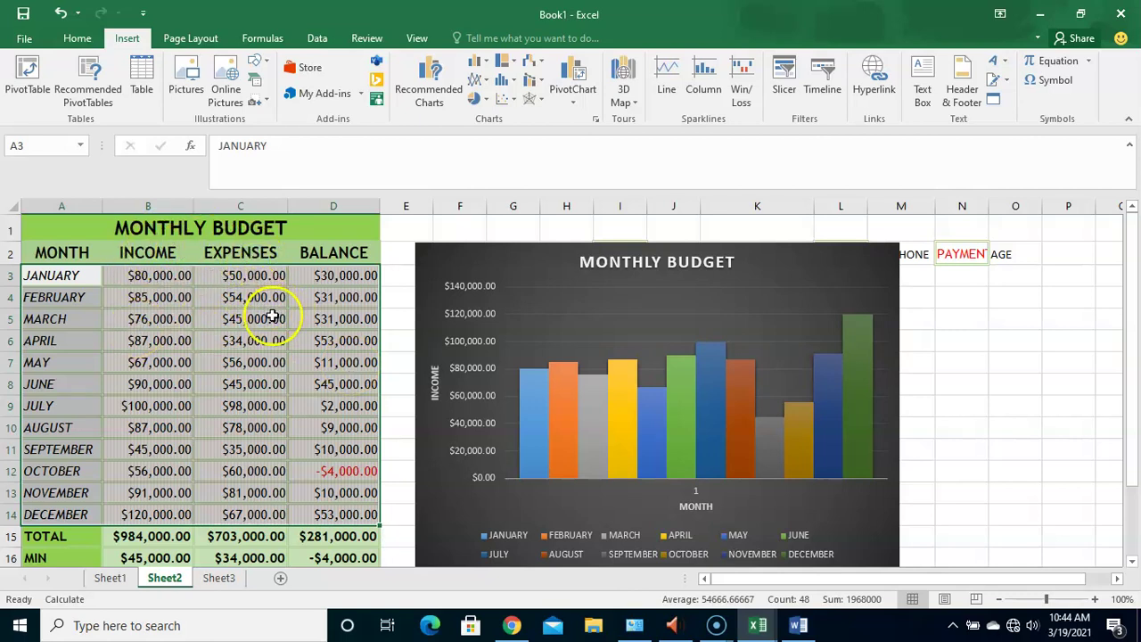
drag(54, 276, 238, 513)
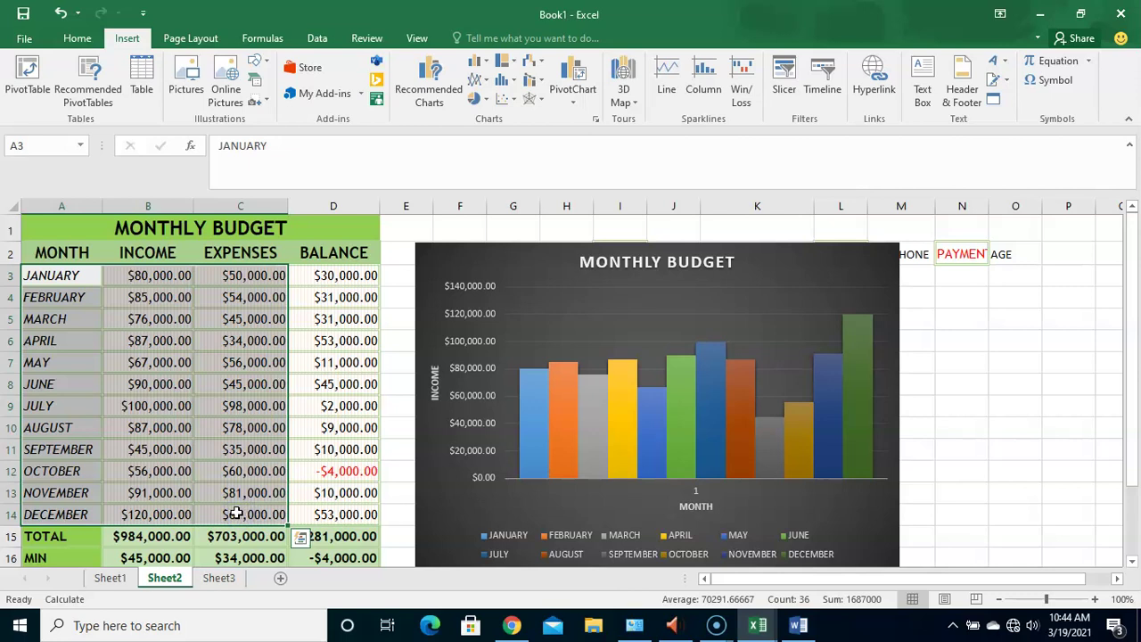
drag(35, 280, 323, 514)
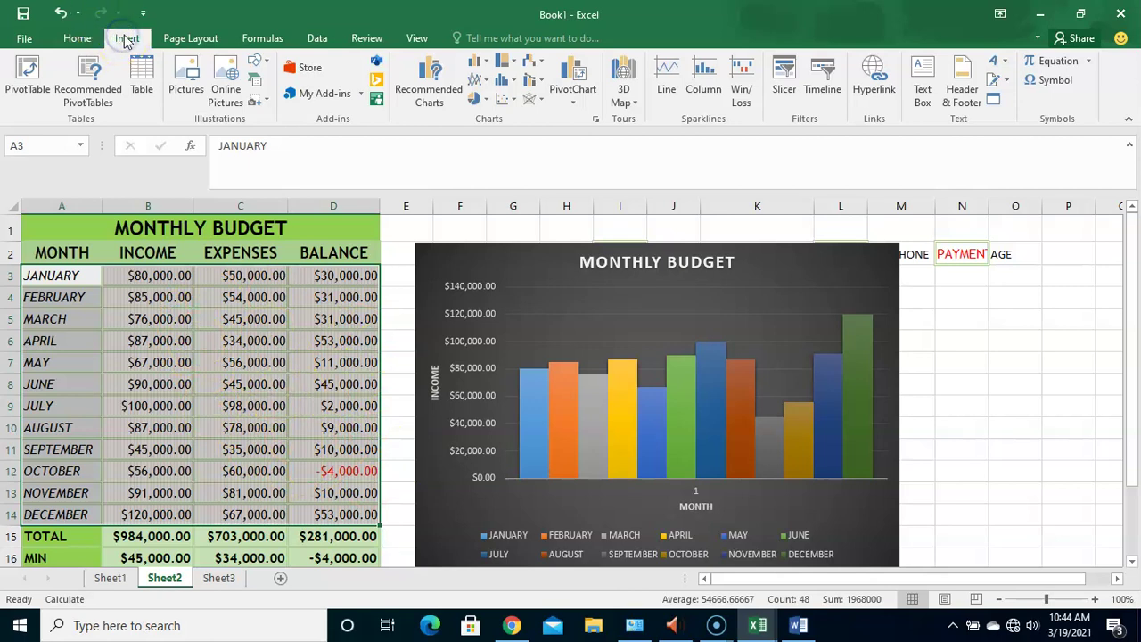
Open the full Insert Chart dialog and preview the recommended Line and Clustered Column charts and the Column and Pie categories
click(597, 118)
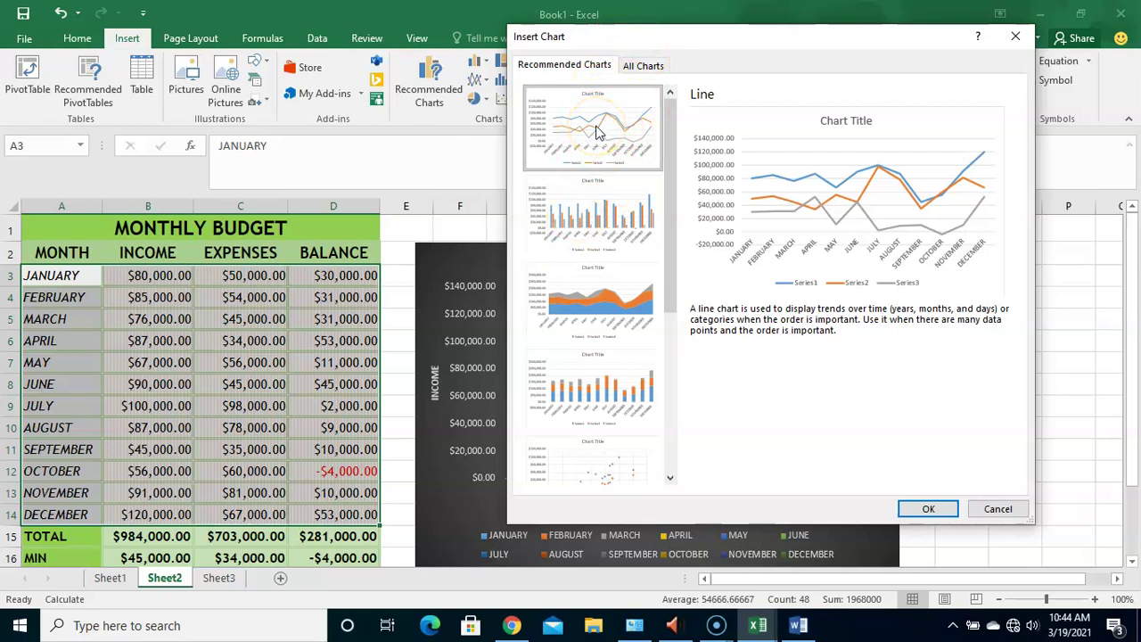
click(610, 228)
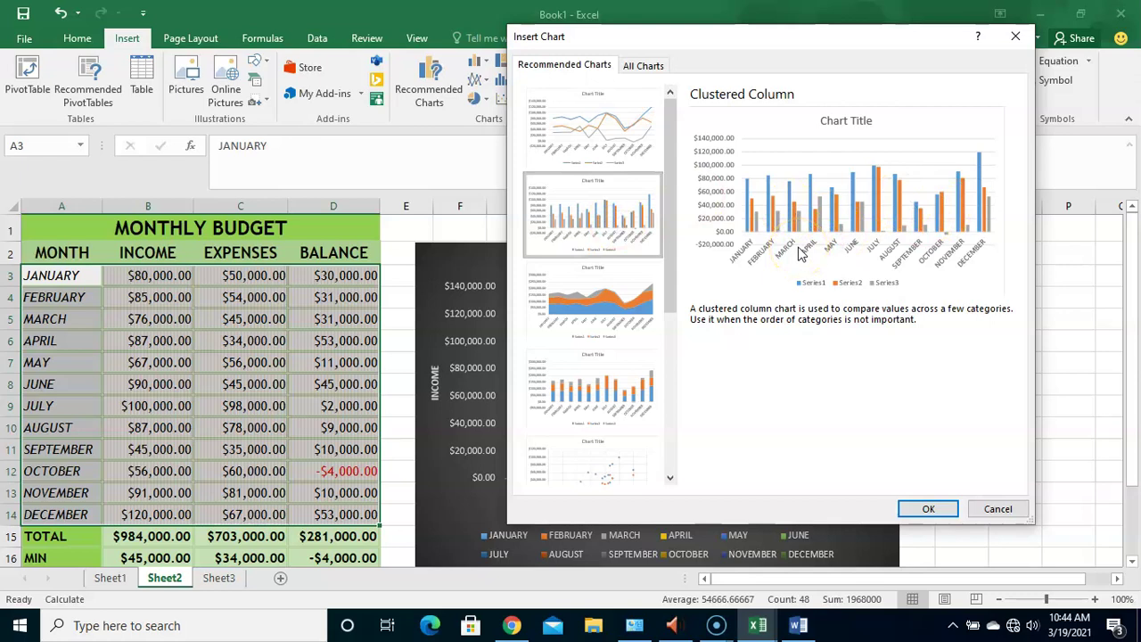
click(638, 68)
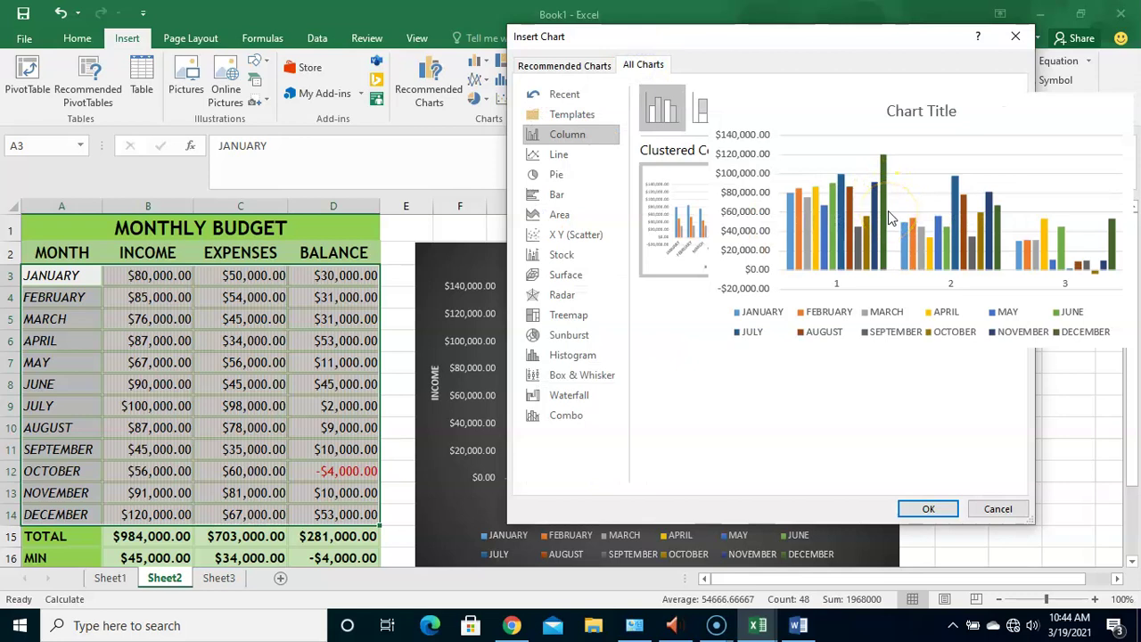
click(565, 174)
mouse_move(713, 213)
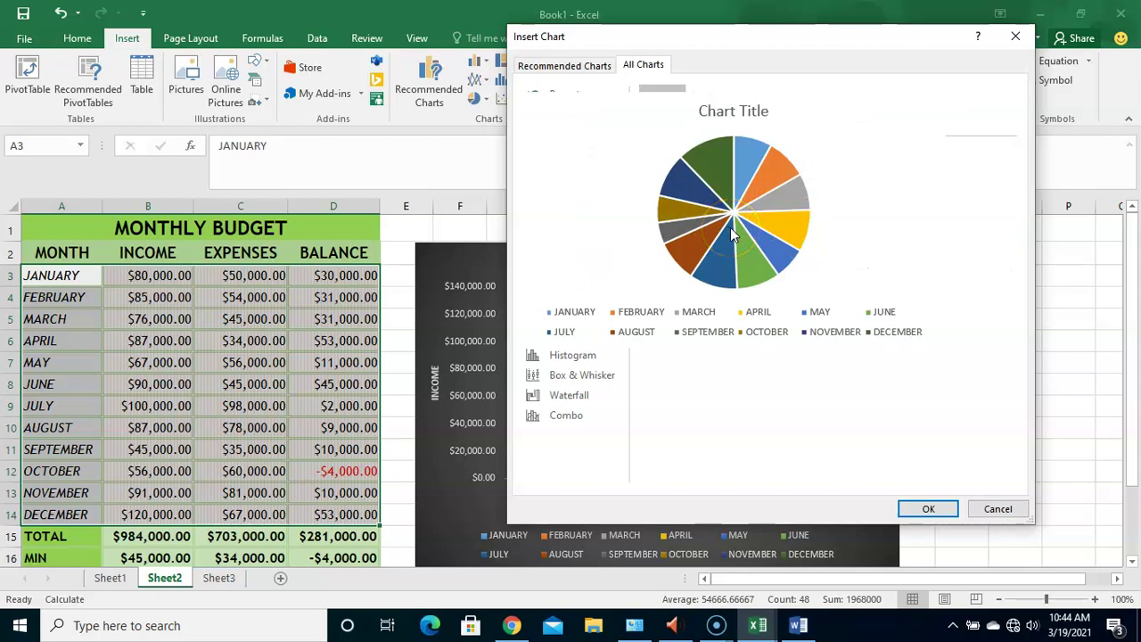
Return to the recommended charts and insert the Clustered Column chart of monthly income, expenses and balance
click(561, 64)
mouse_move(669, 287)
mouse_down()
mouse_move(664, 493)
mouse_move(670, 274)
mouse_up()
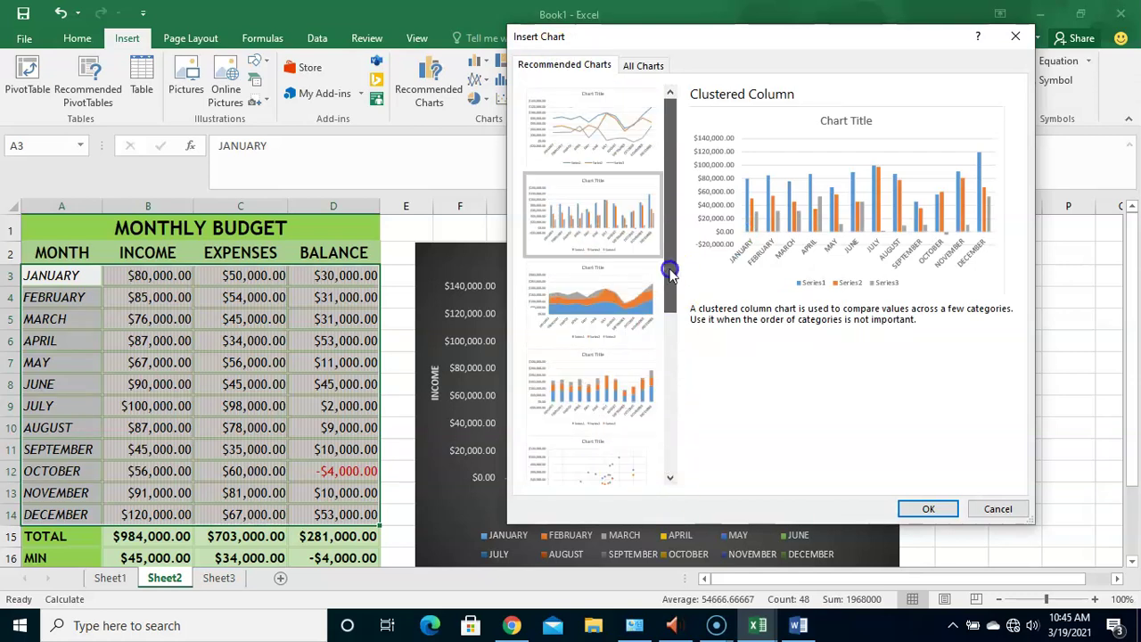
mouse_move(675, 229)
mouse_down()
mouse_move(674, 435)
mouse_move(679, 210)
mouse_up()
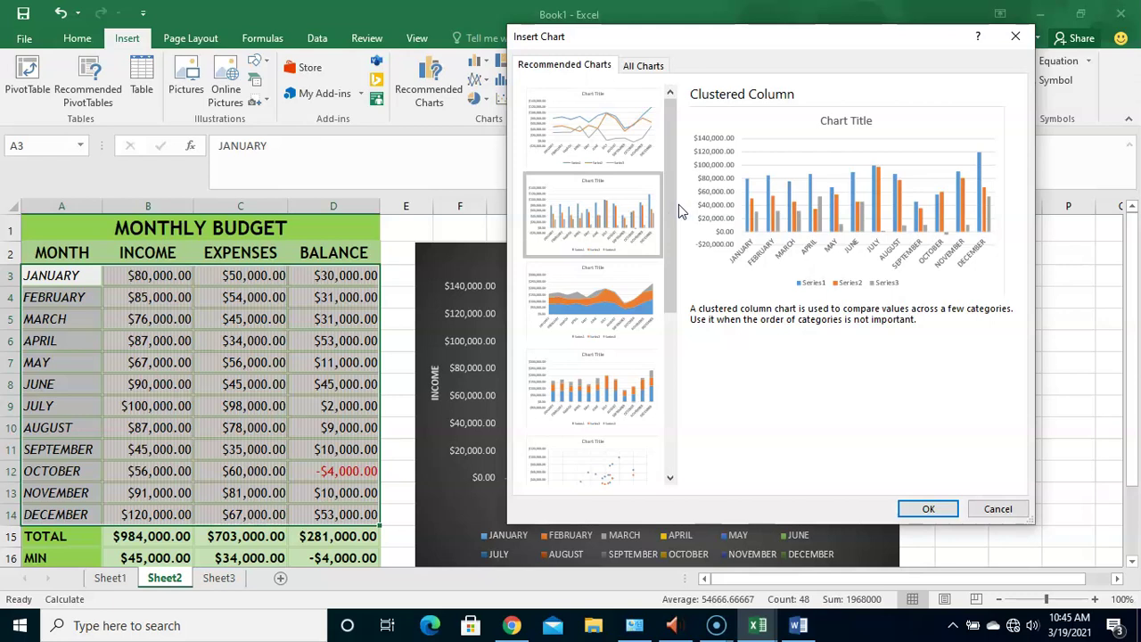
click(663, 219)
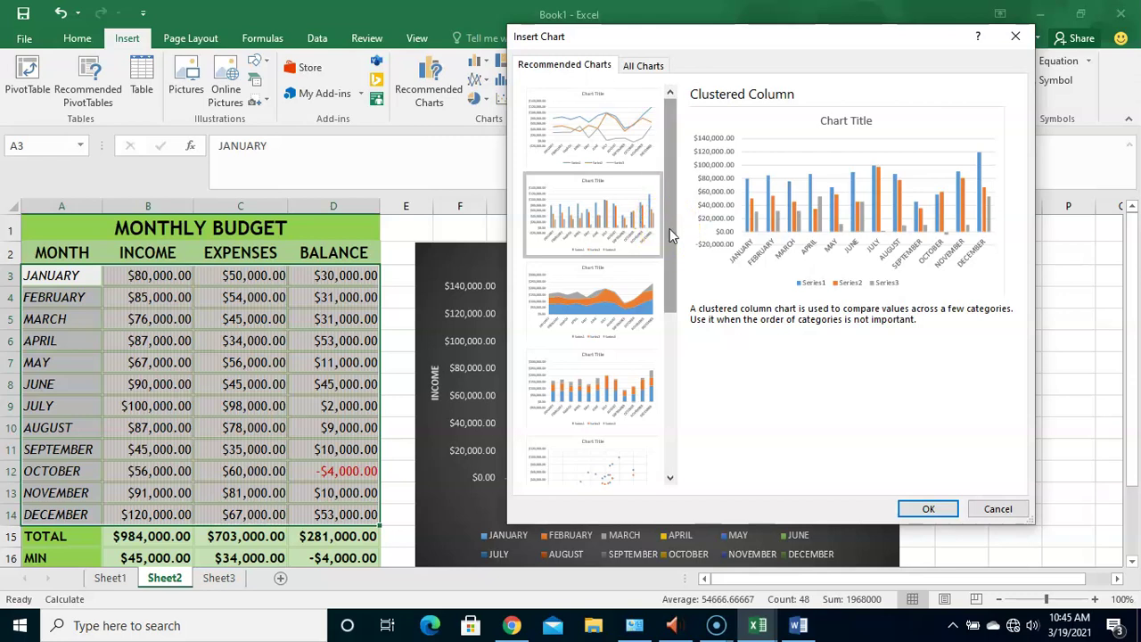
drag(670, 234, 666, 186)
click(643, 65)
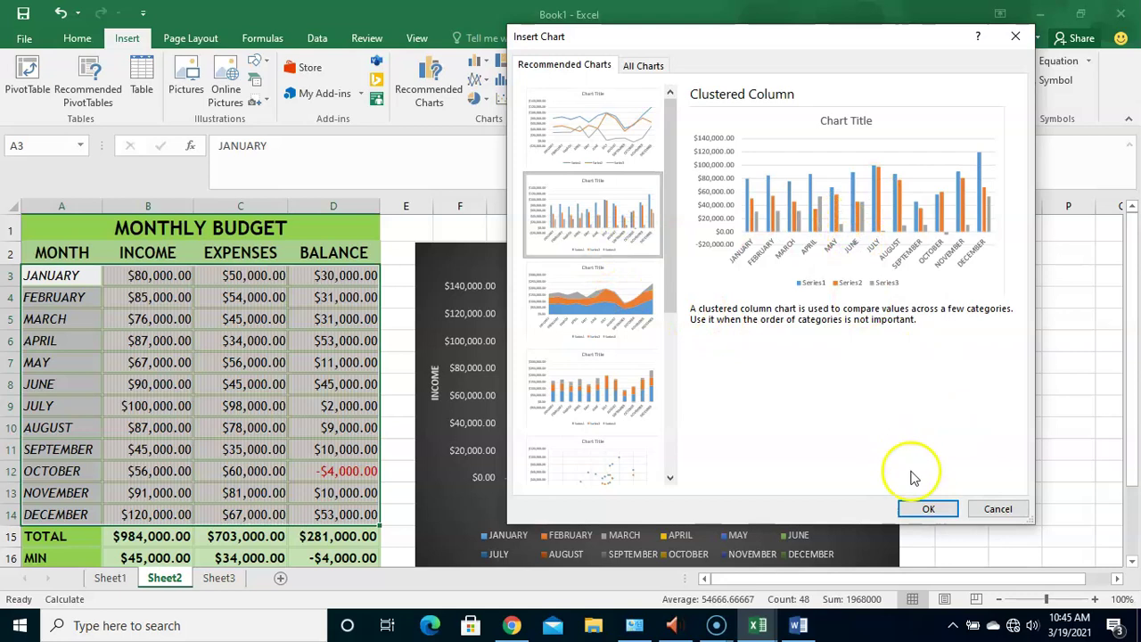
click(923, 508)
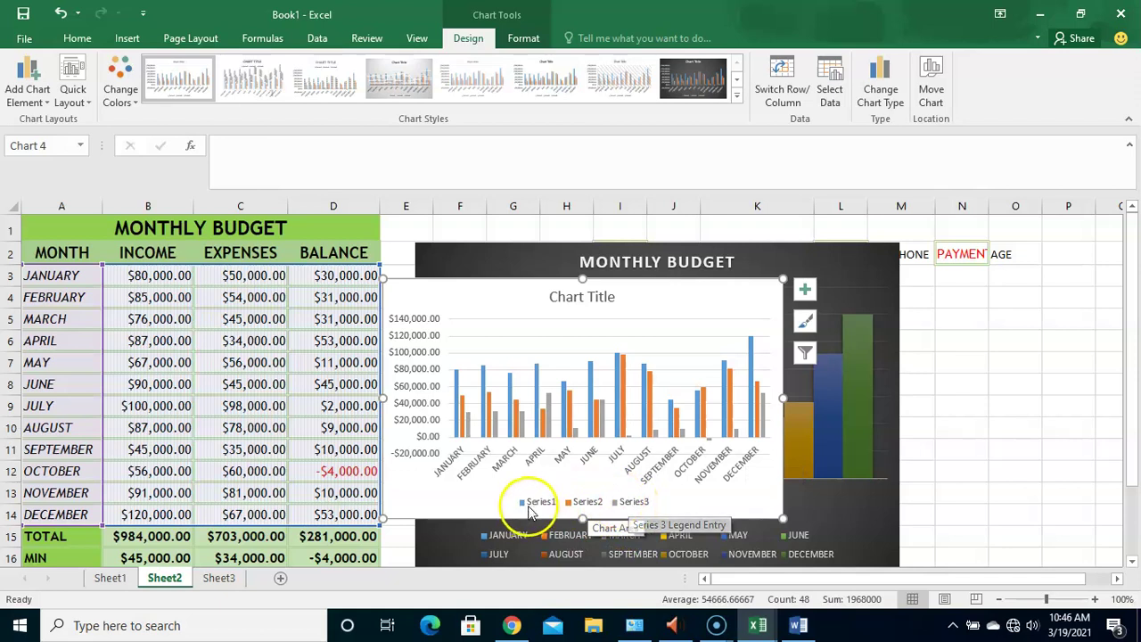
mouse_move(455, 428)
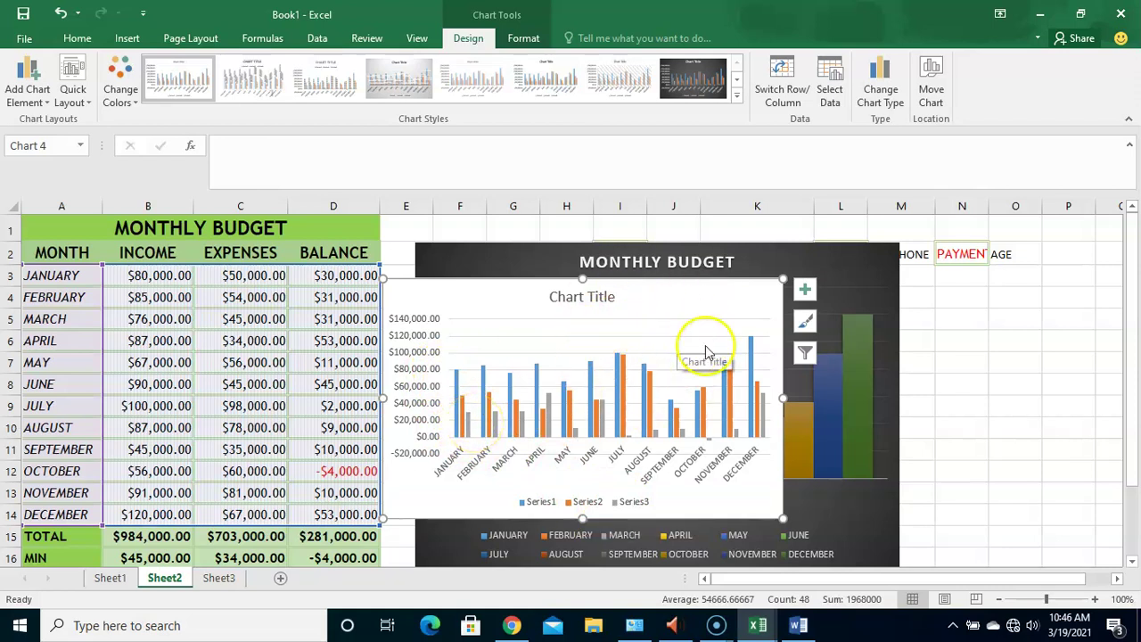
Replace the new column chart's placeholder title with MONTHLY BUDGET
click(605, 297)
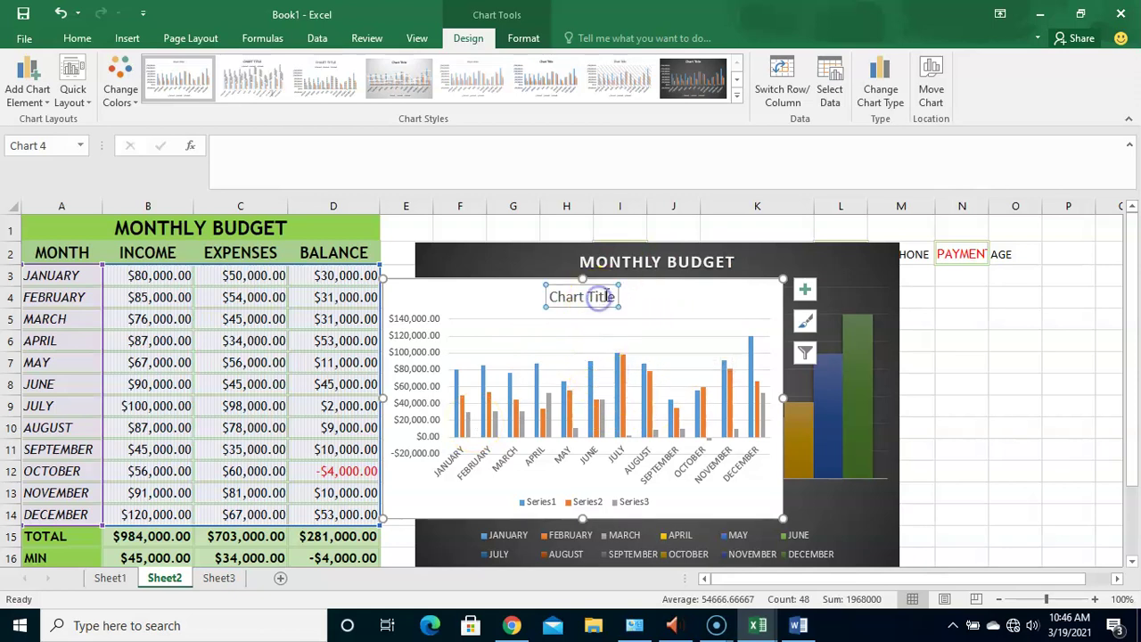
drag(616, 297, 560, 297)
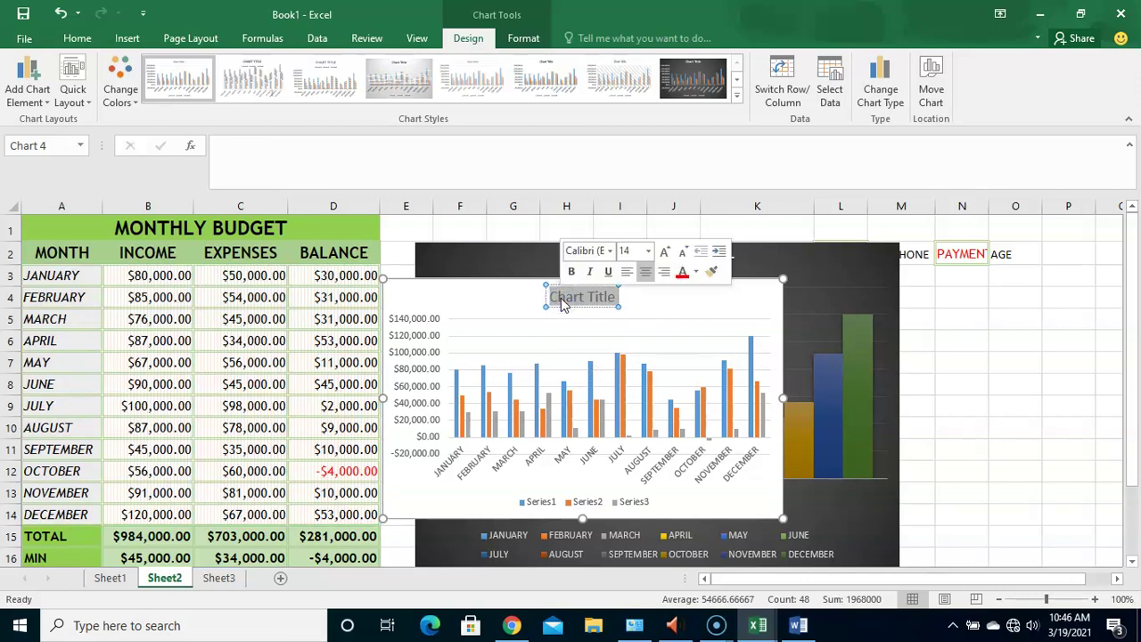
key(BackSpace)
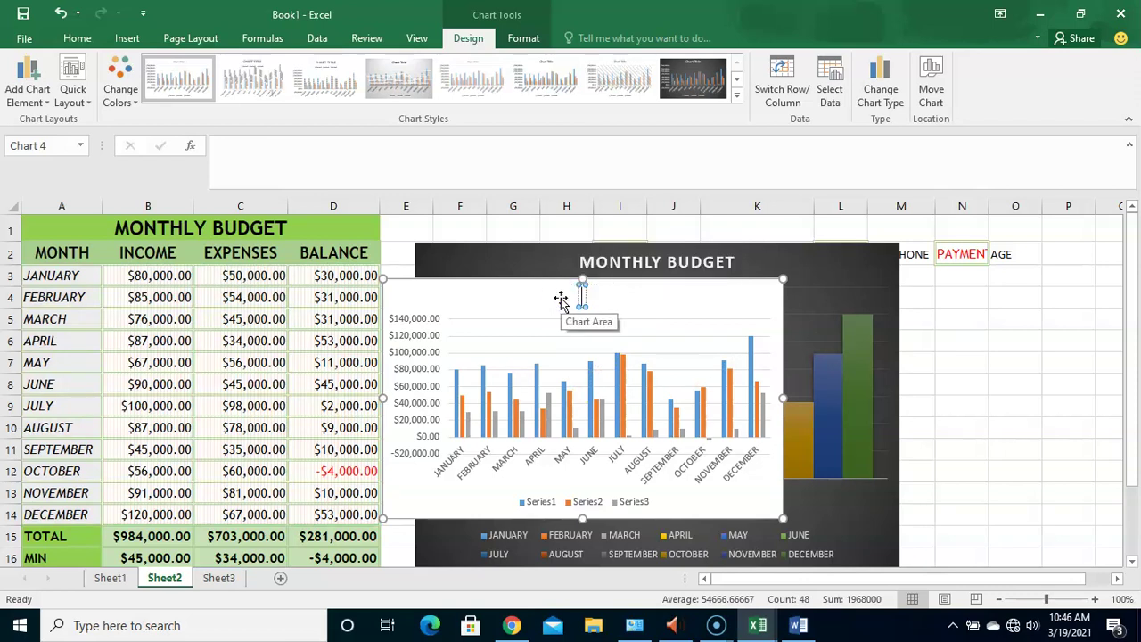
text(MONTHL)
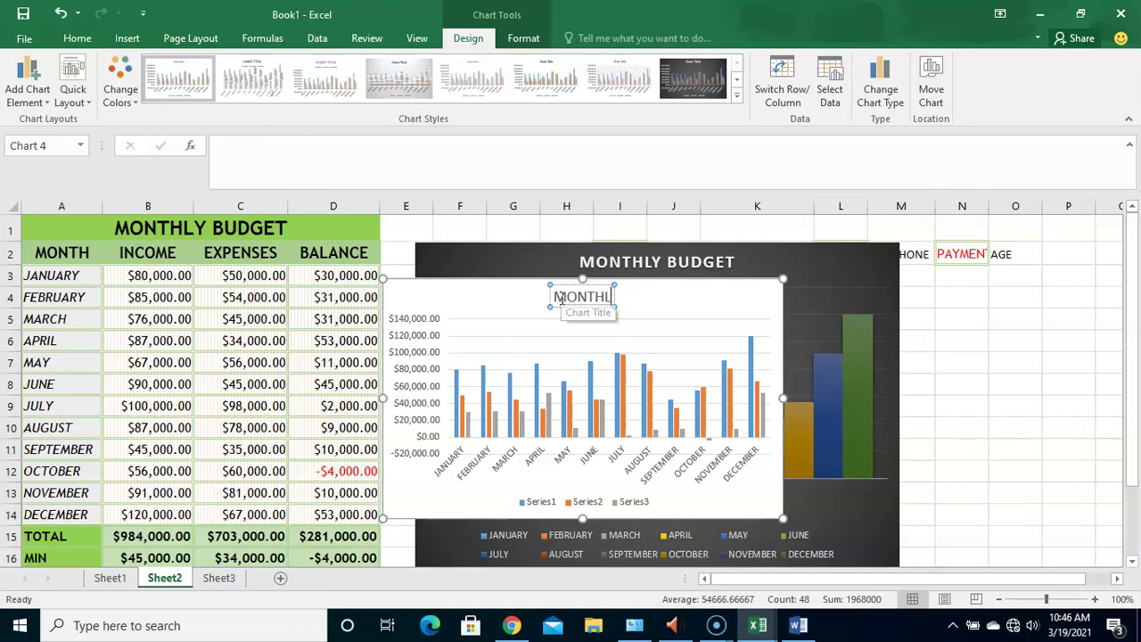
text(Y BUDGET)
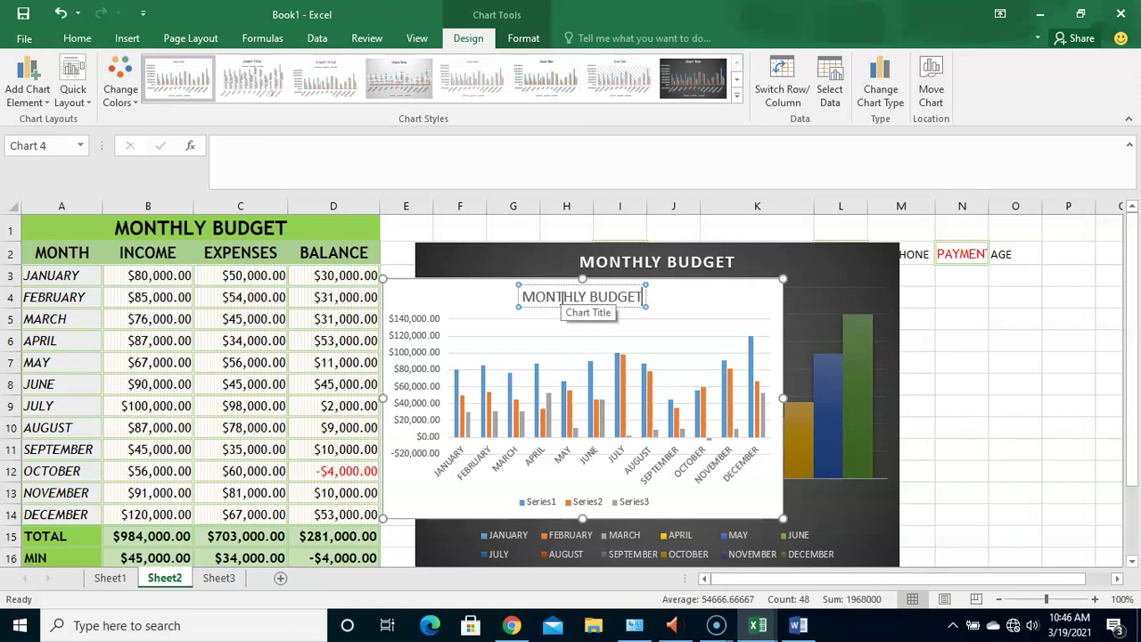
click(729, 304)
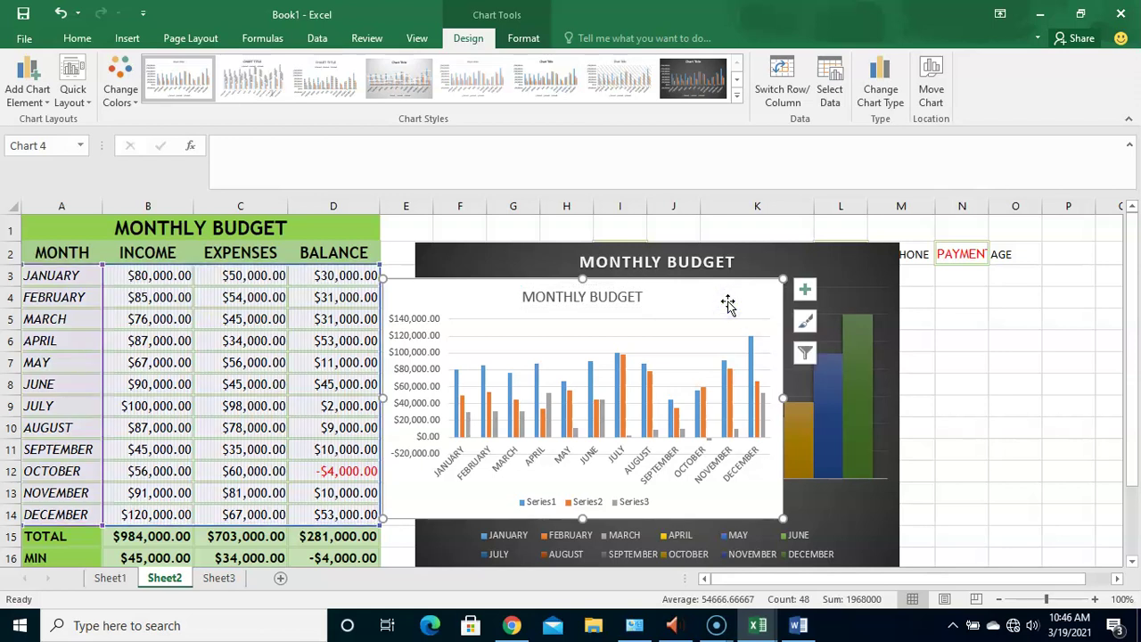
Add a primary horizontal axis title to the new chart and change its text to MONTH
click(42, 101)
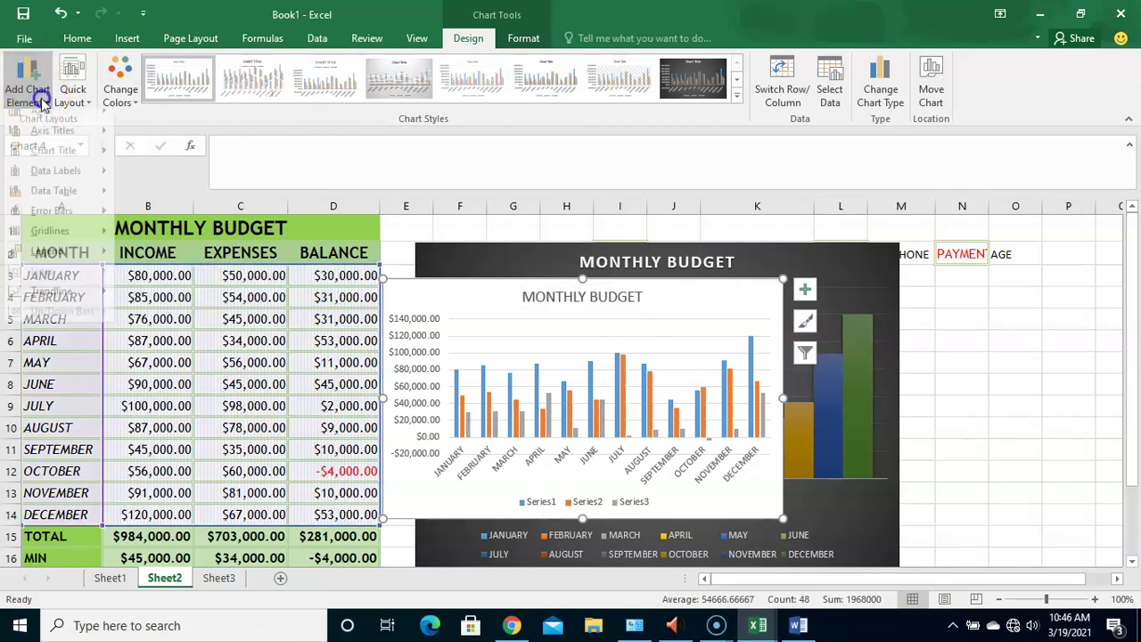
mouse_move(53, 141)
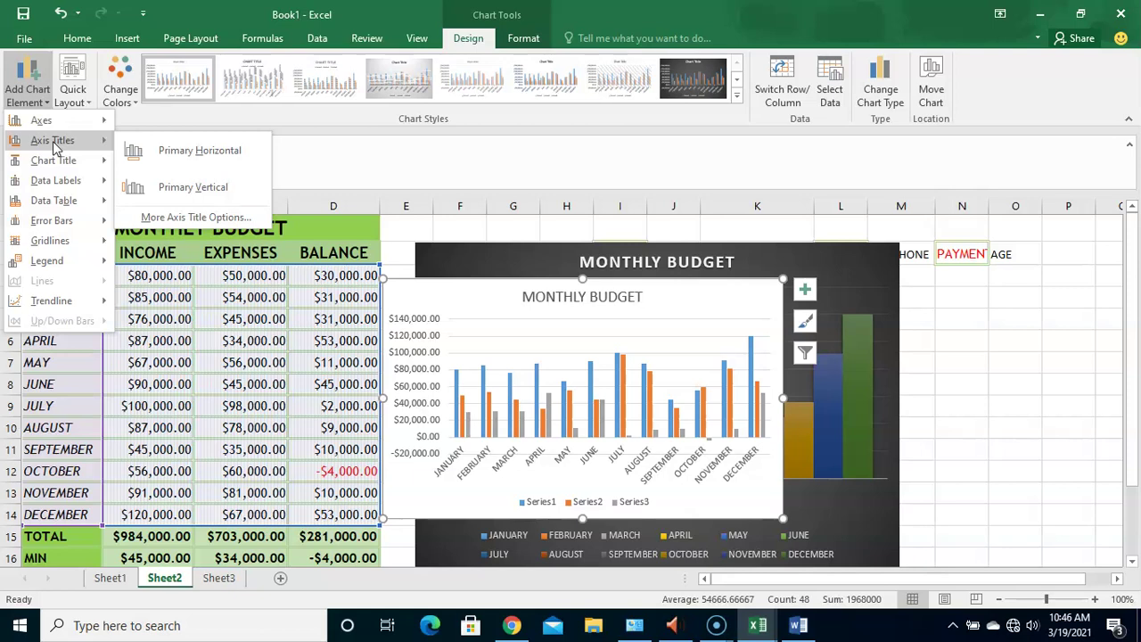
click(198, 154)
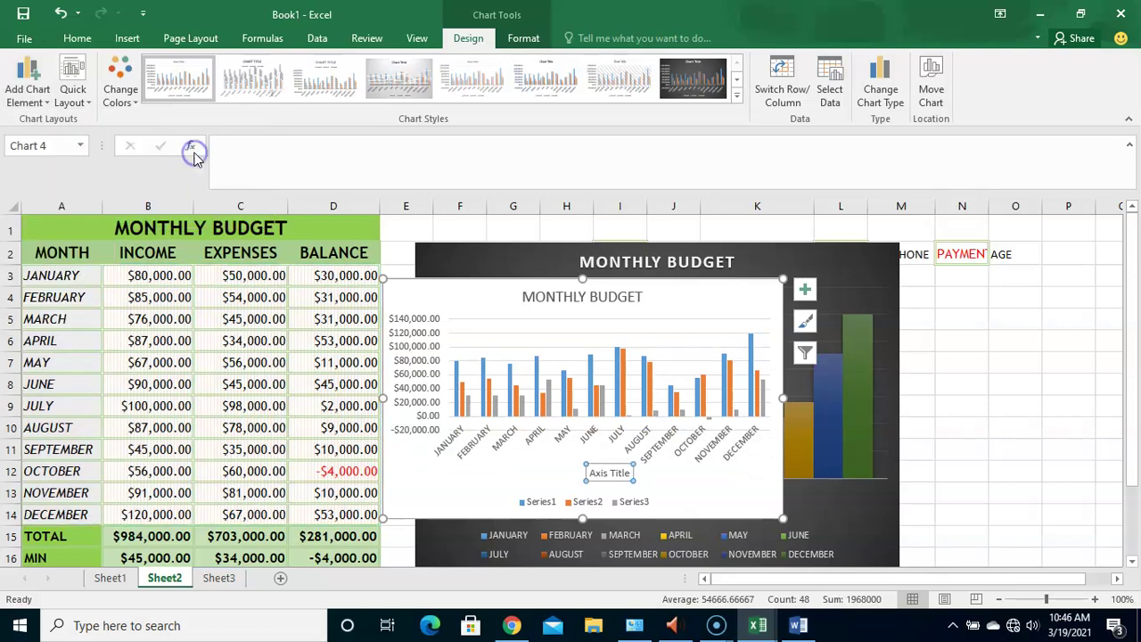
click(621, 473)
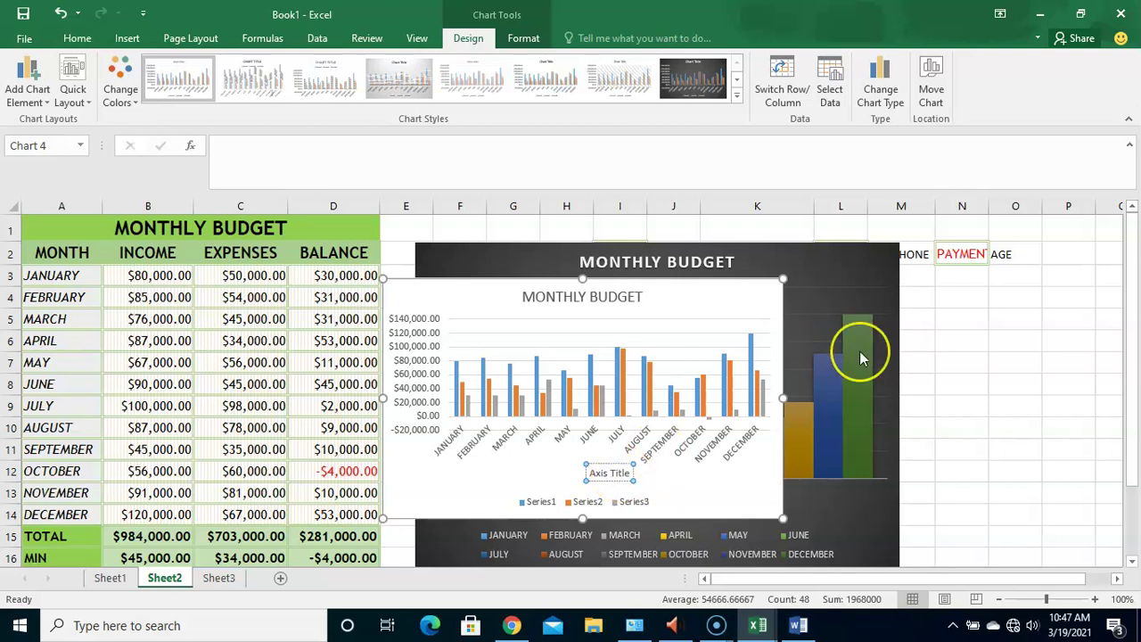
key(Right)
key(Right)
key(BackSpace)
key(BackSpace)
key(BackSpace)
key(BackSpace)
key(BackSpace)
key(BackSpace)
key(BackSpace)
key(BackSpace)
key(BackSpace)
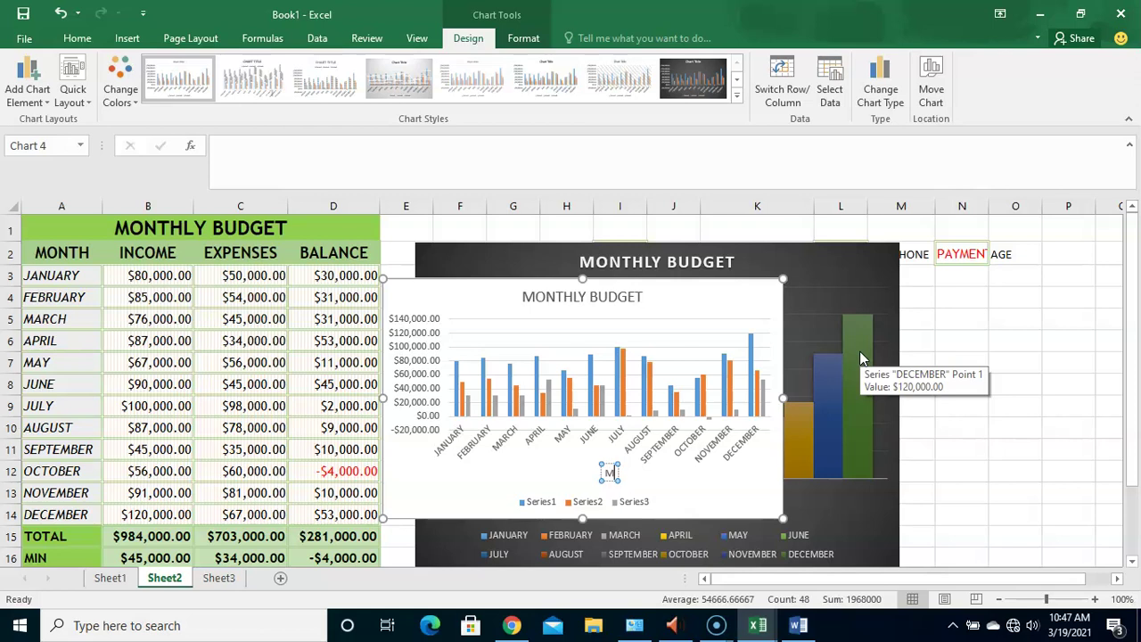
text(MONTH)
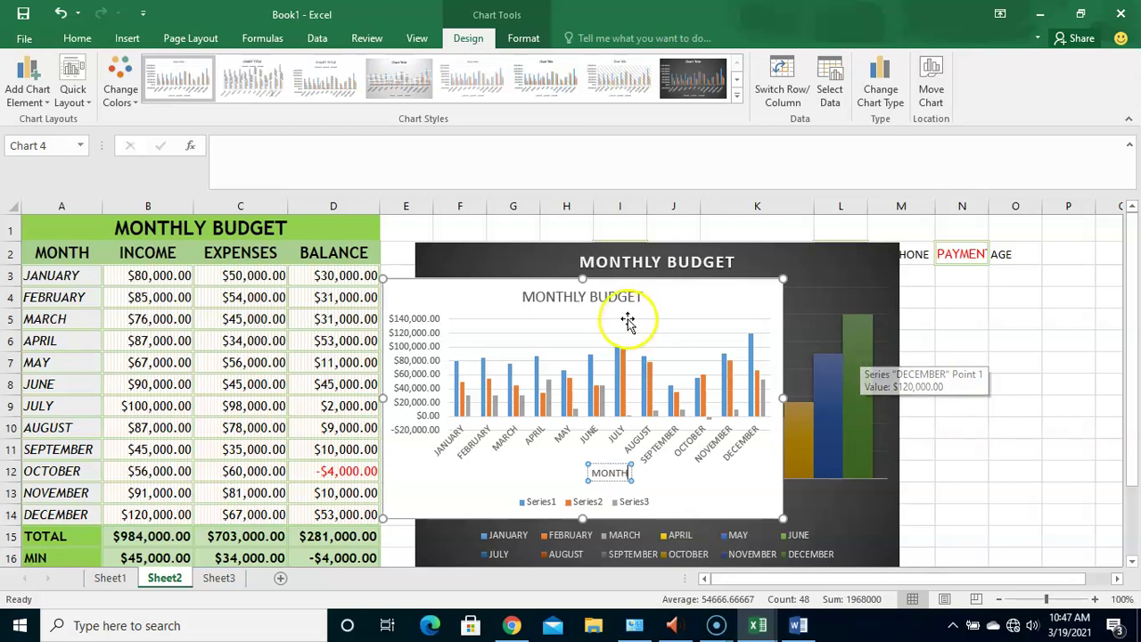
Add a primary vertical axis title to the new chart and change its text to COST
click(27, 89)
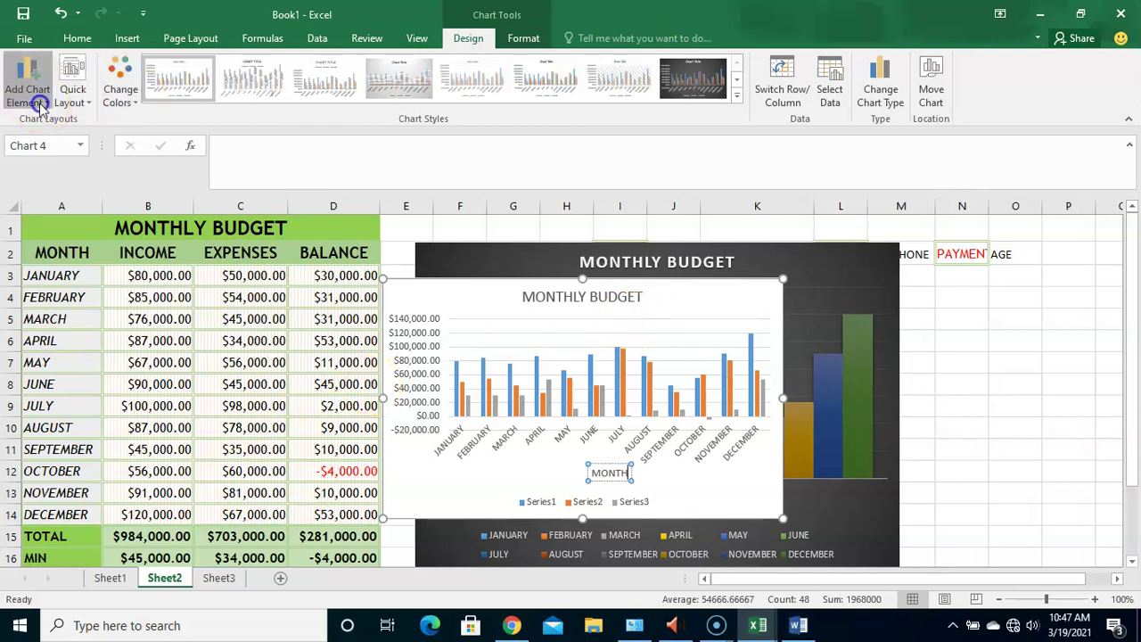
mouse_move(80, 147)
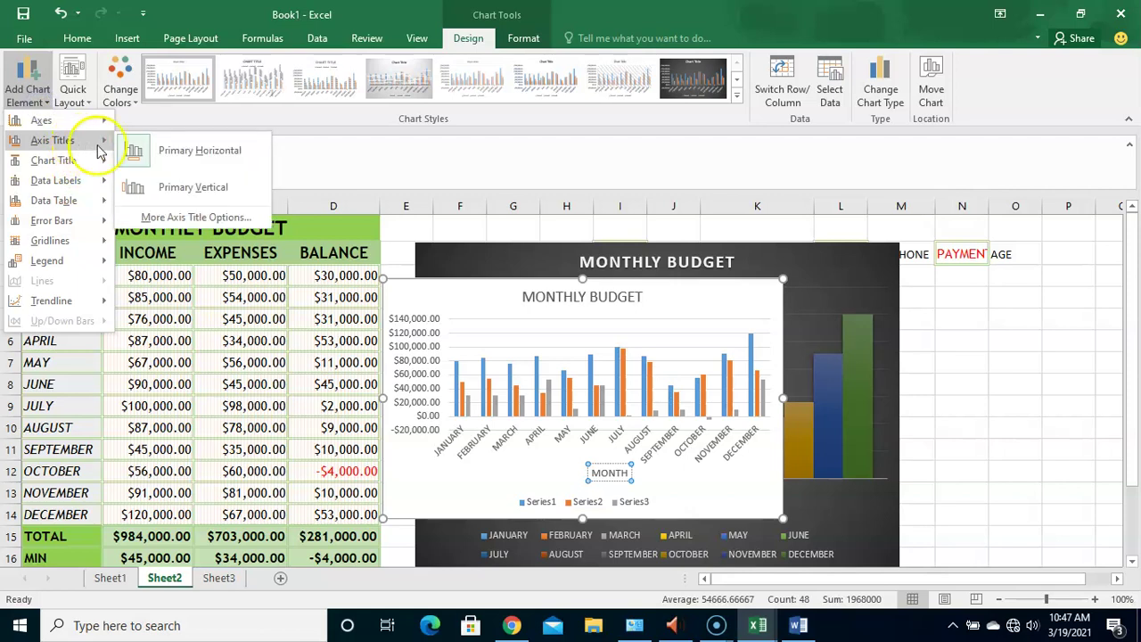
click(191, 187)
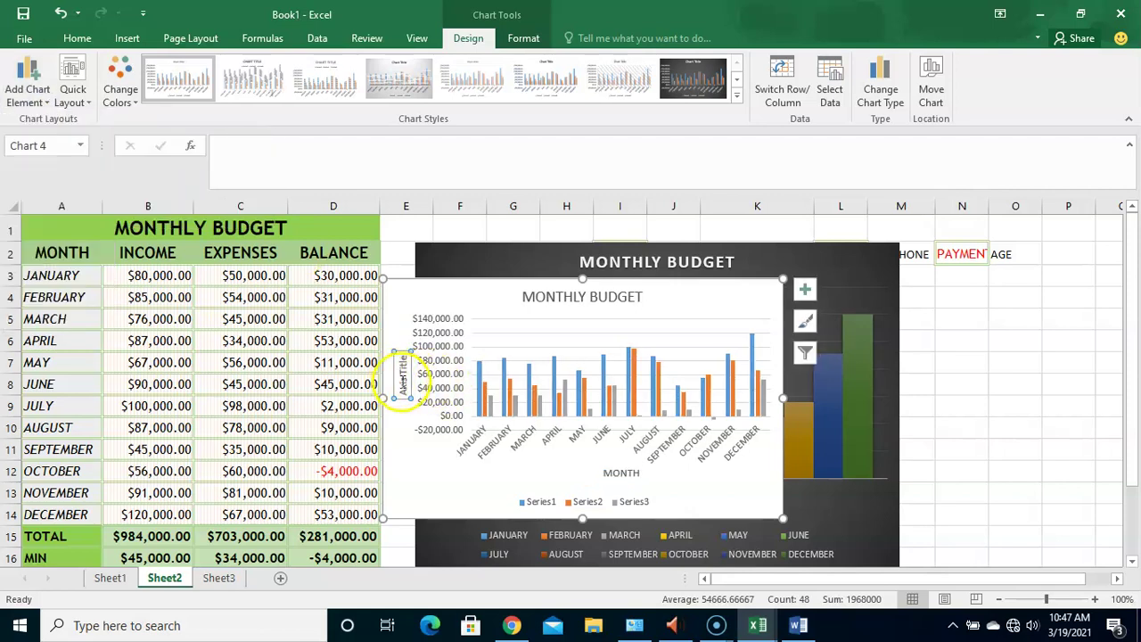
click(403, 382)
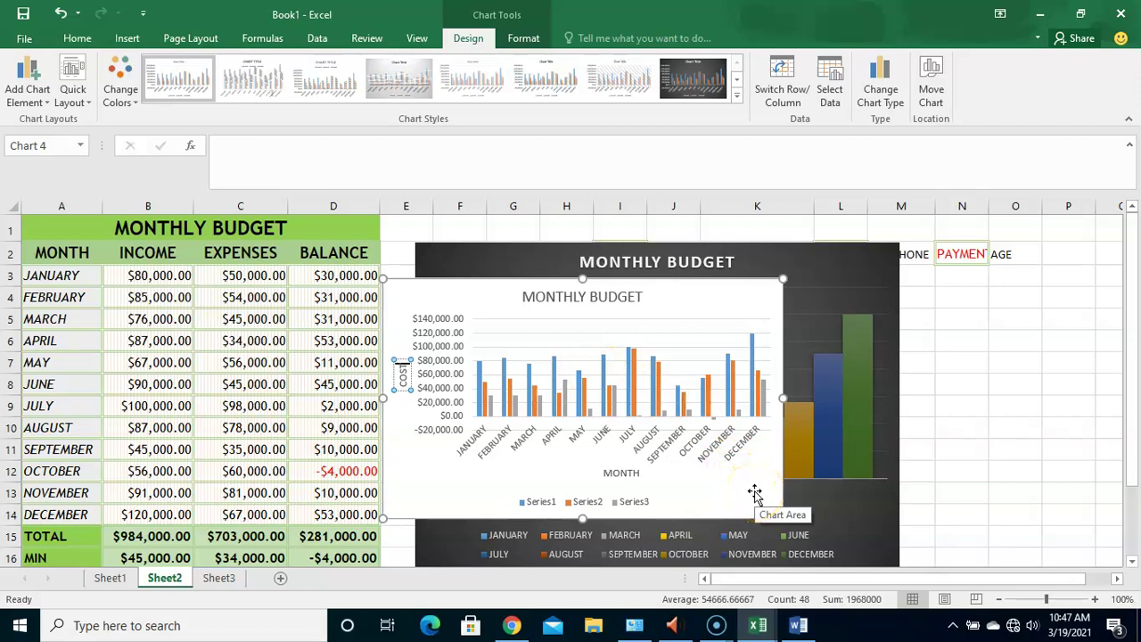
mouse_move(831, 472)
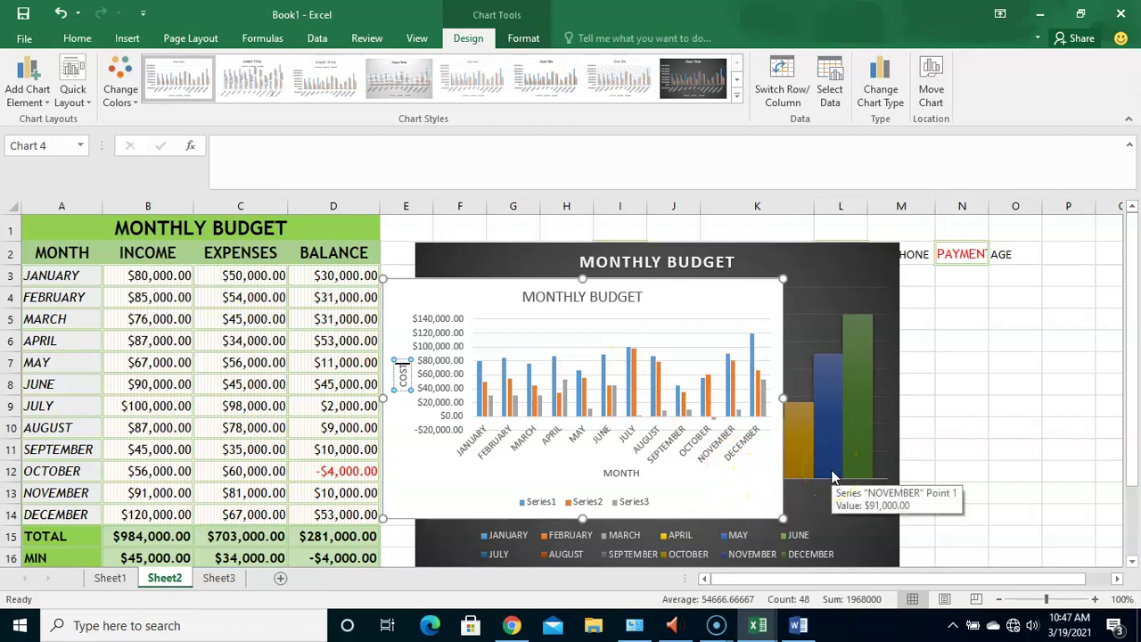
Examine the new column chart's three legend entries and bring up their formatting options
click(712, 490)
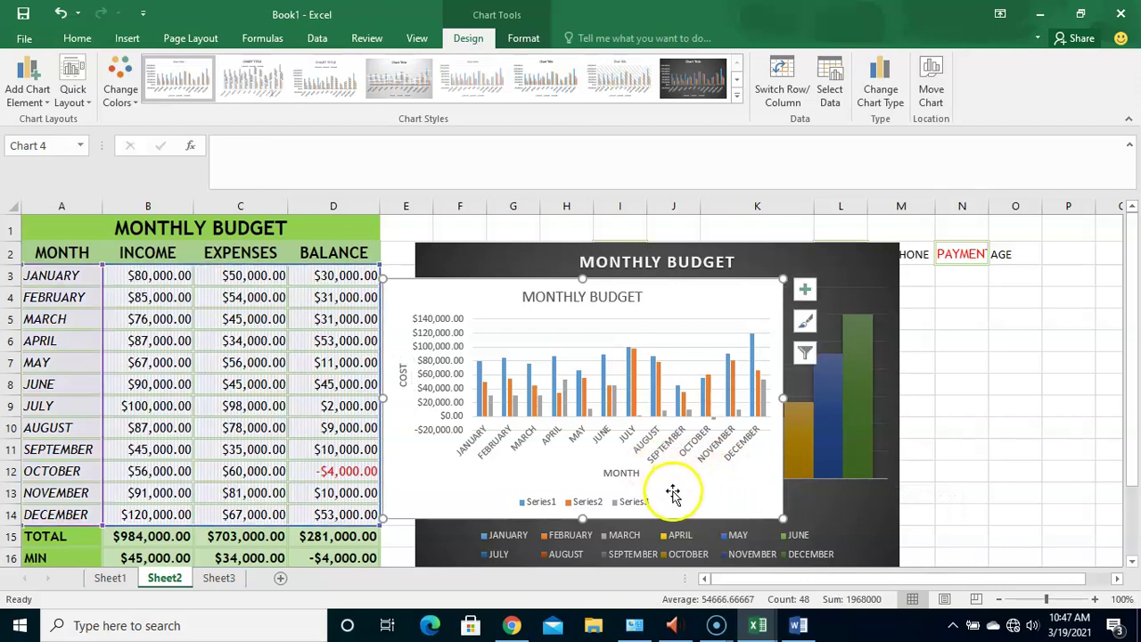
click(544, 504)
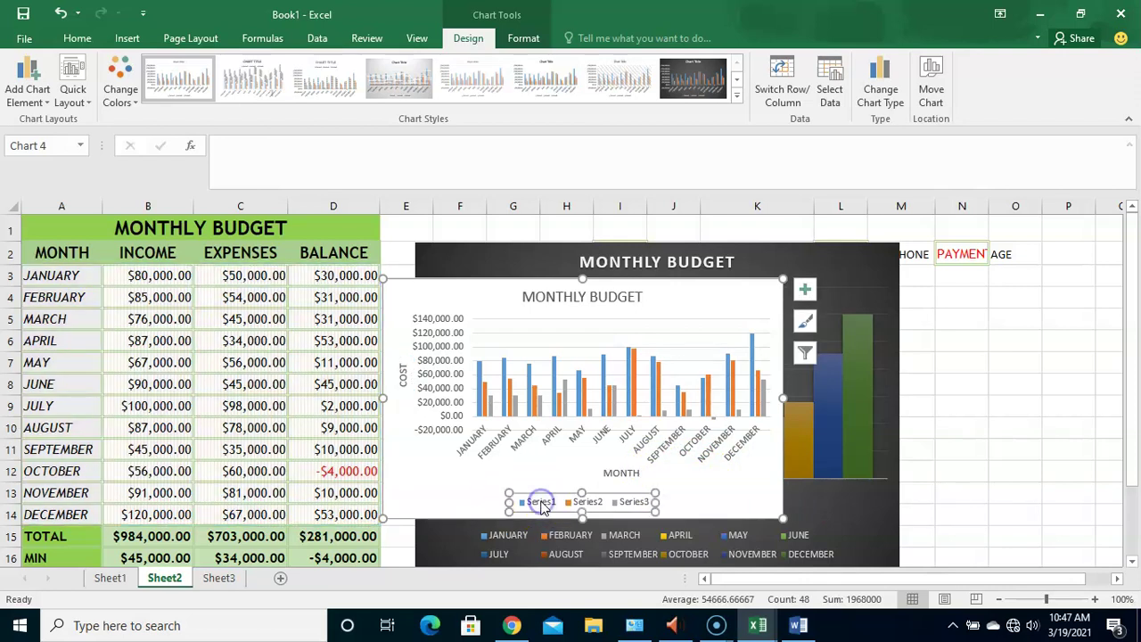
click(546, 504)
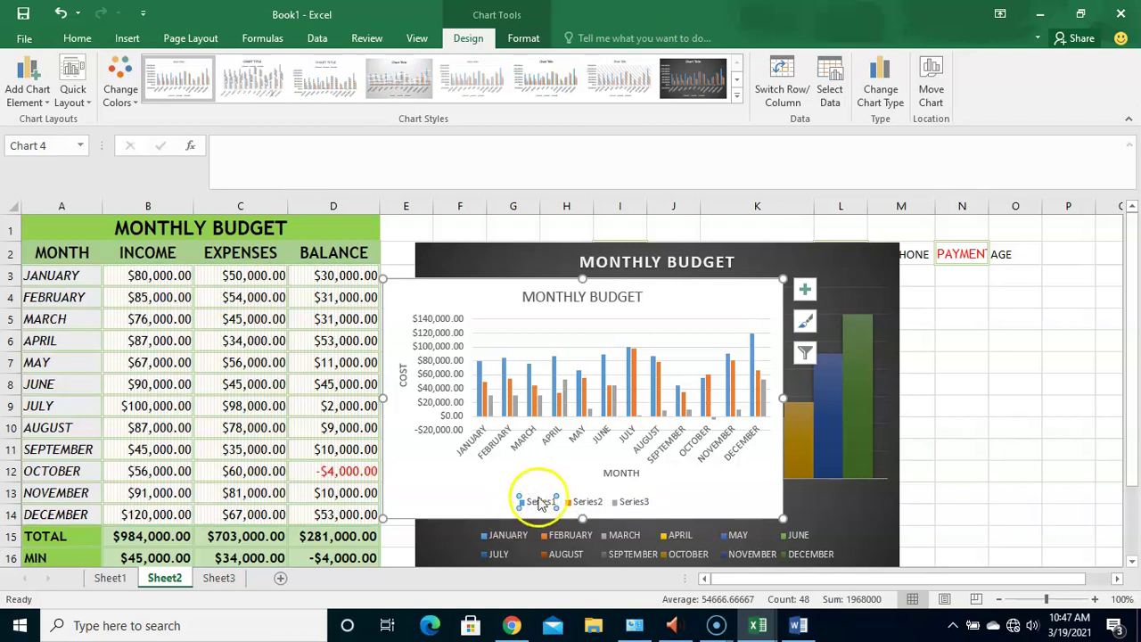
double_click(585, 504)
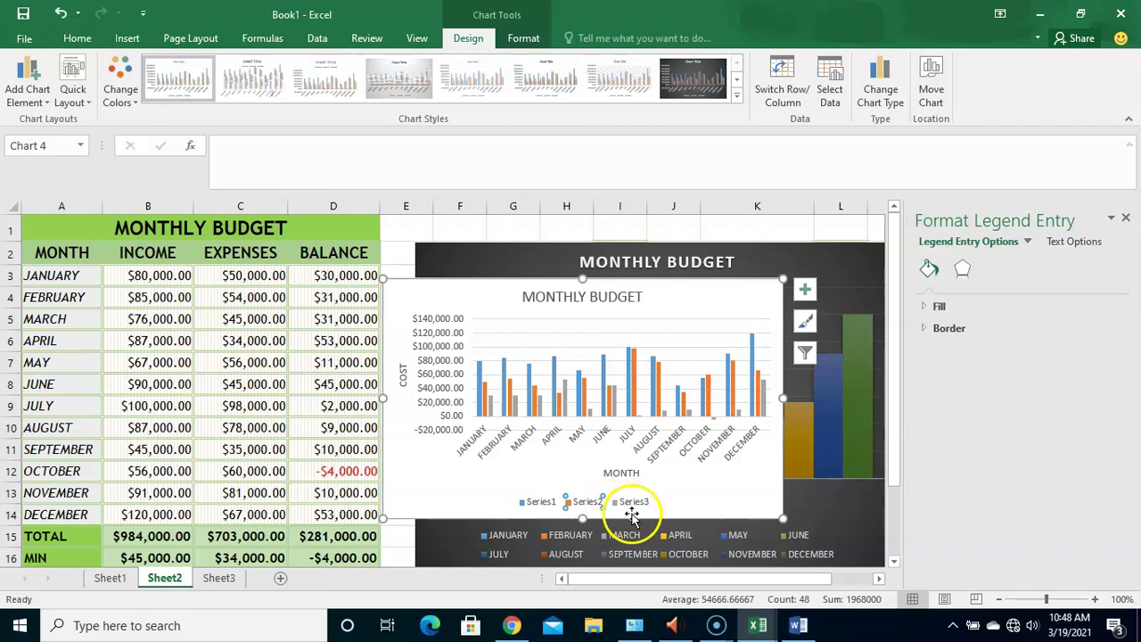
click(635, 504)
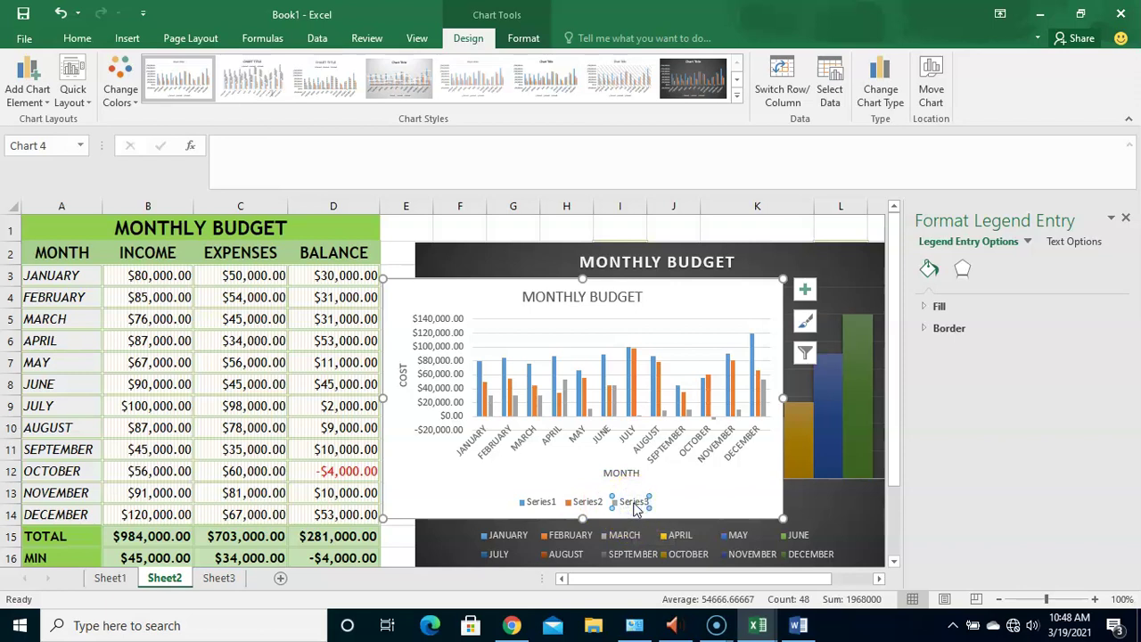
click(540, 503)
click(496, 287)
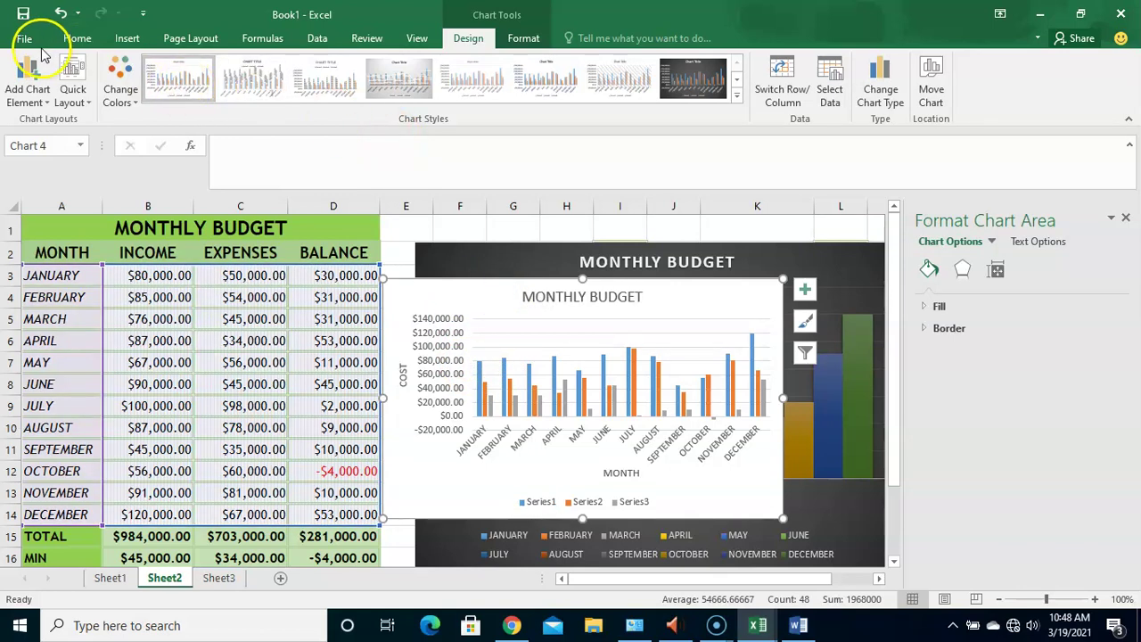
Move the new column chart's legend to the right side of the chart
click(26, 79)
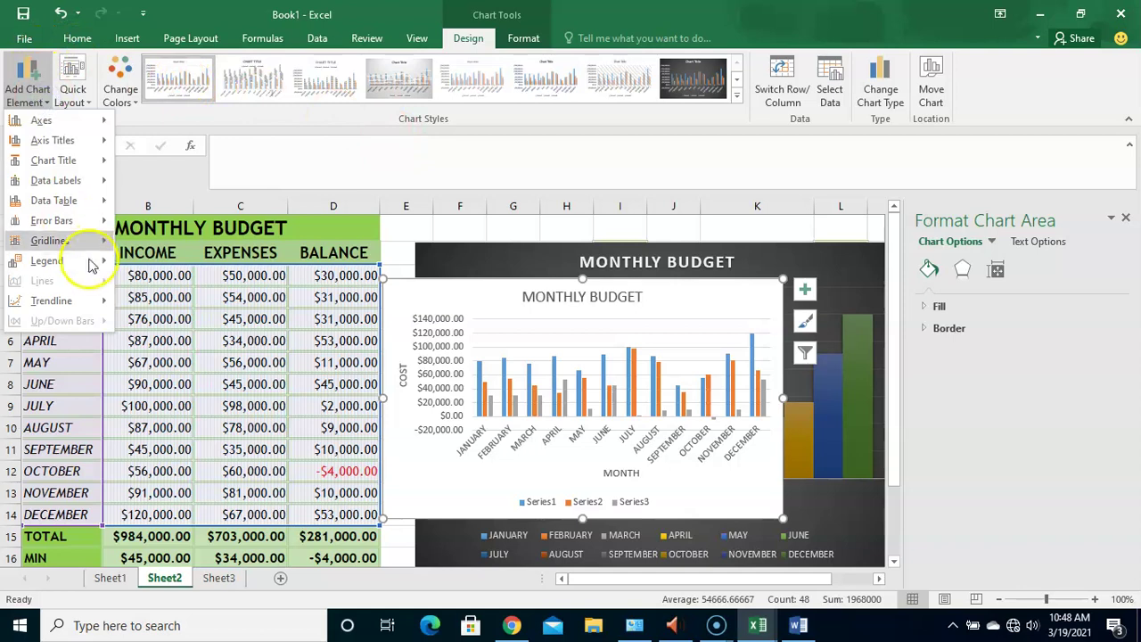
mouse_move(90, 265)
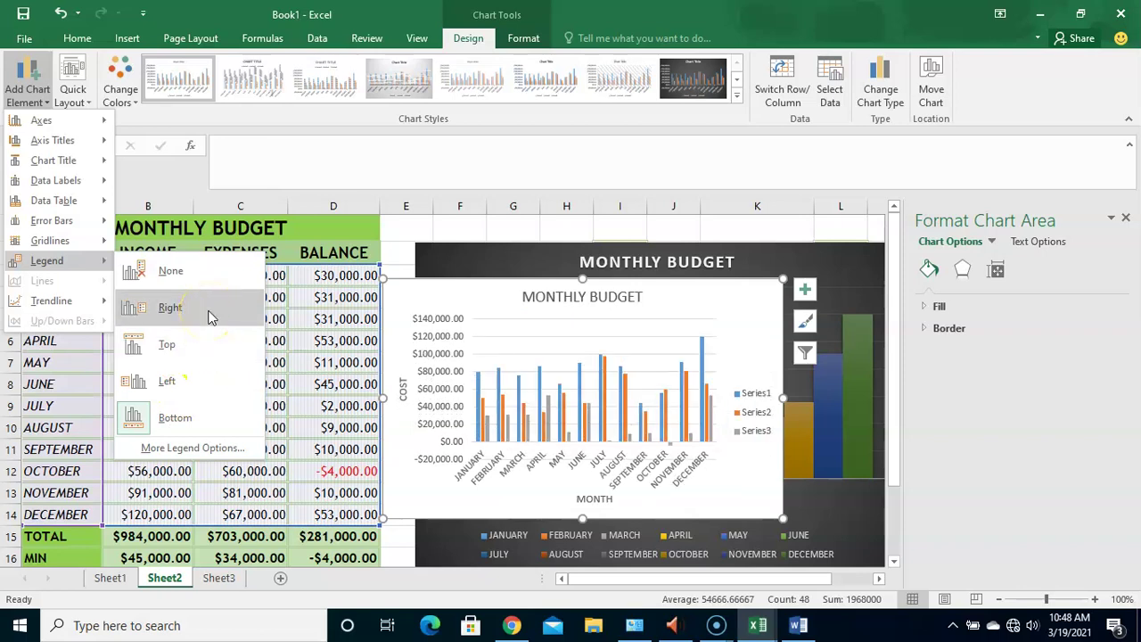
click(210, 317)
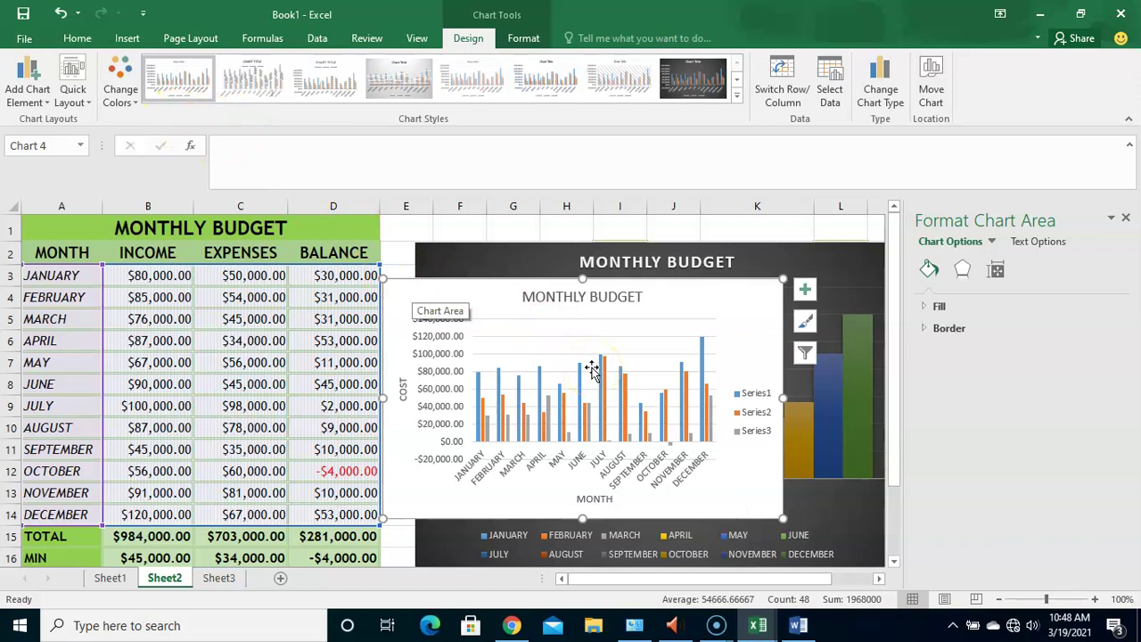
Look through the chart elements, quick layouts and color palettes available for the column chart
click(103, 106)
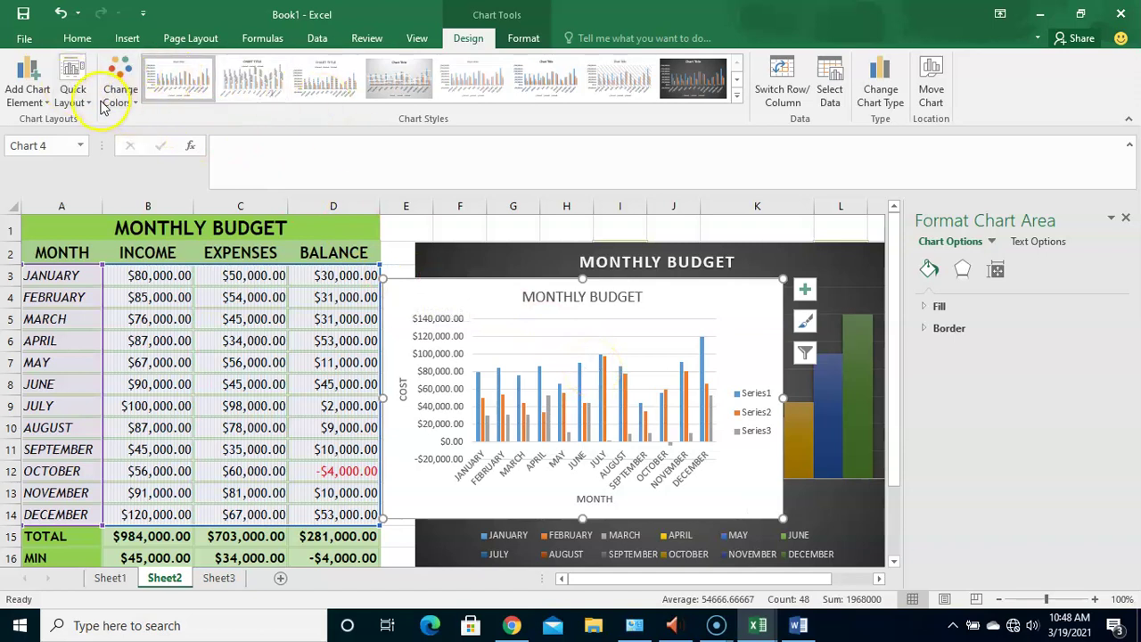
click(40, 105)
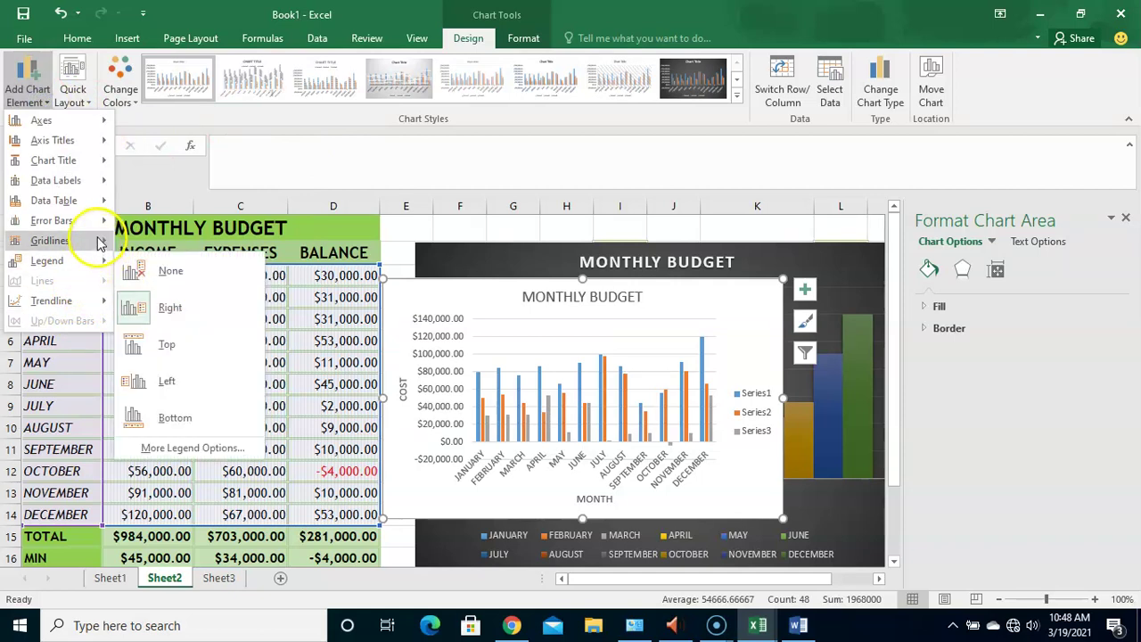
mouse_move(96, 228)
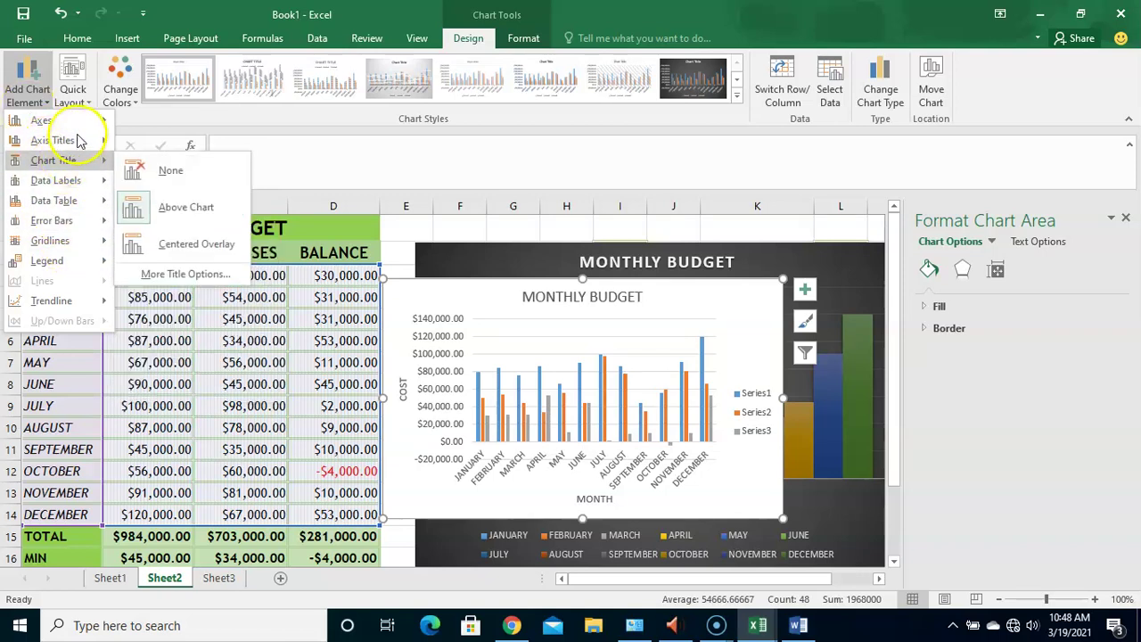
click(78, 100)
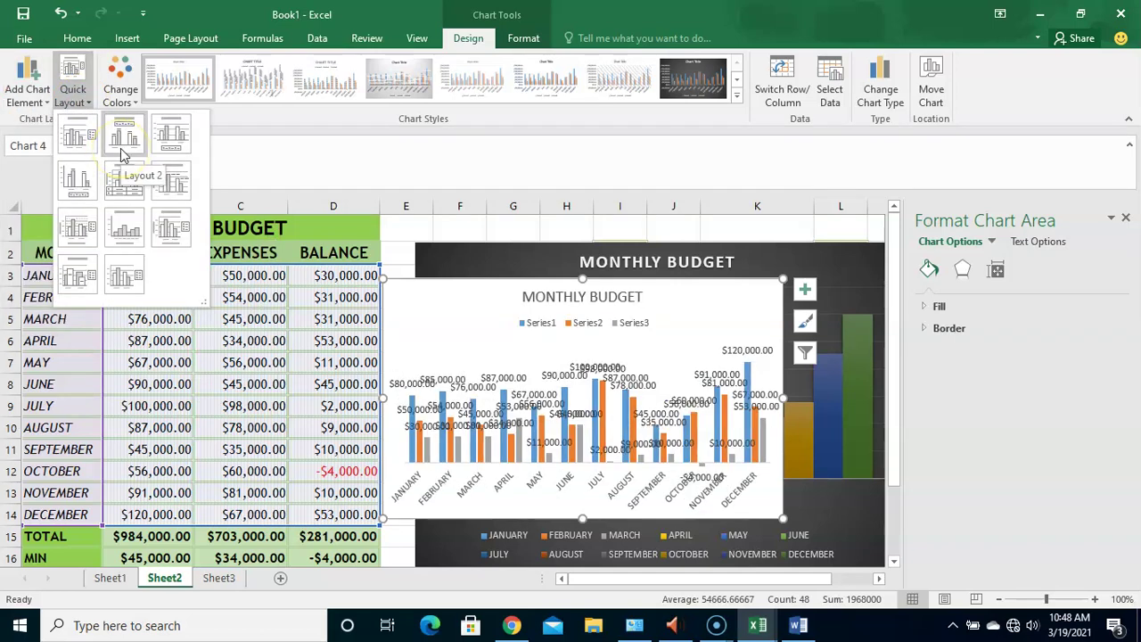
click(79, 143)
click(73, 90)
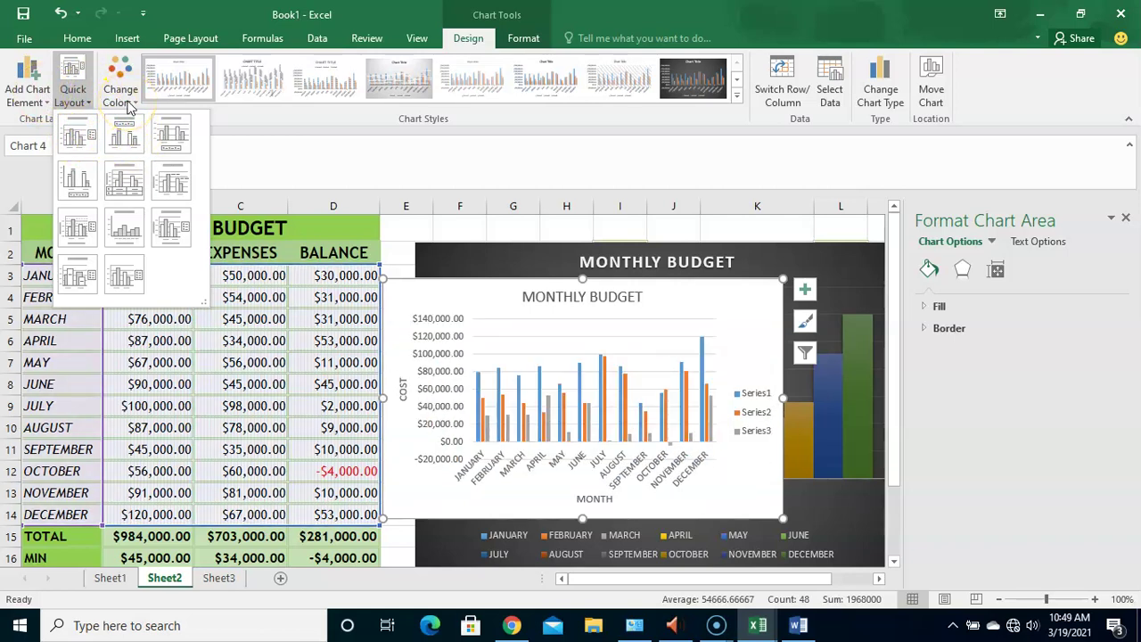
click(127, 102)
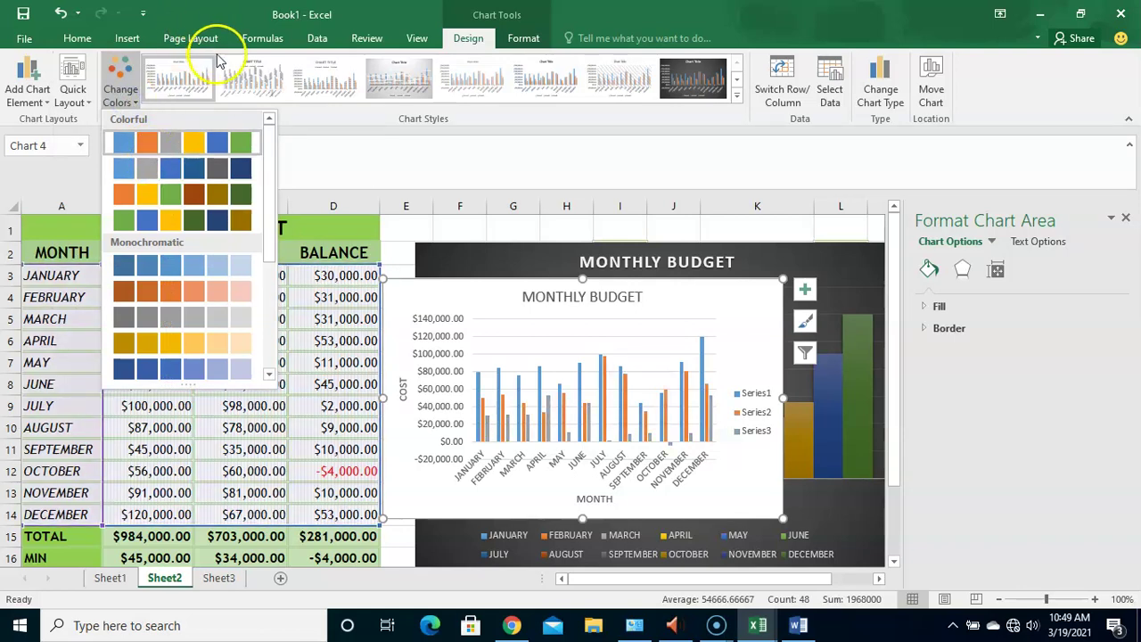
click(528, 147)
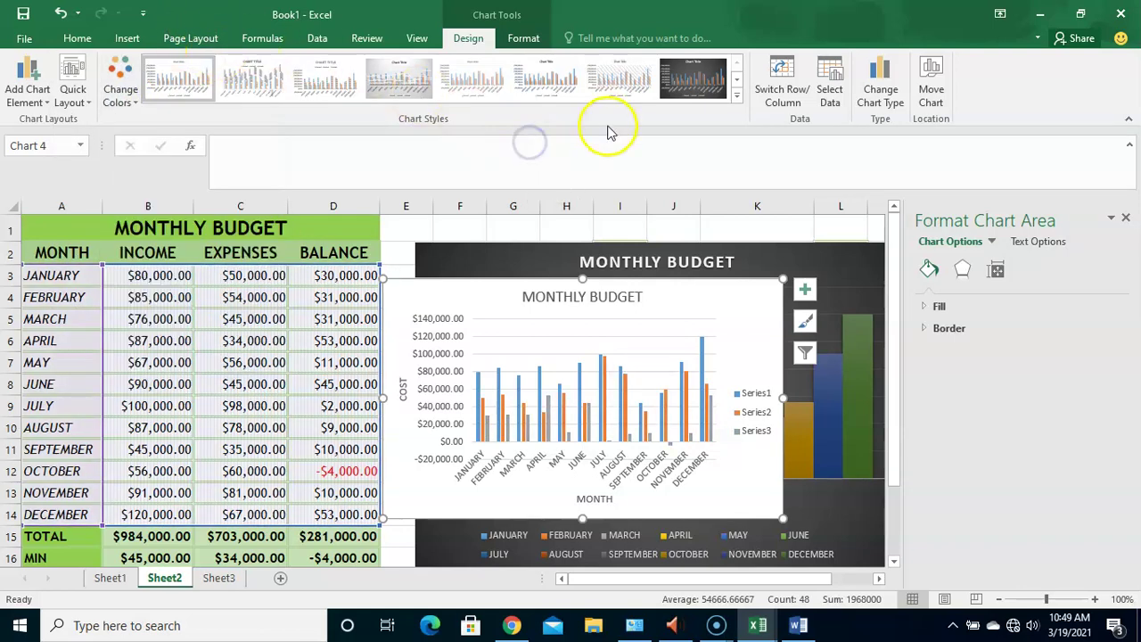
Preview the available chart styles and apply Style 3 to the column chart
click(736, 100)
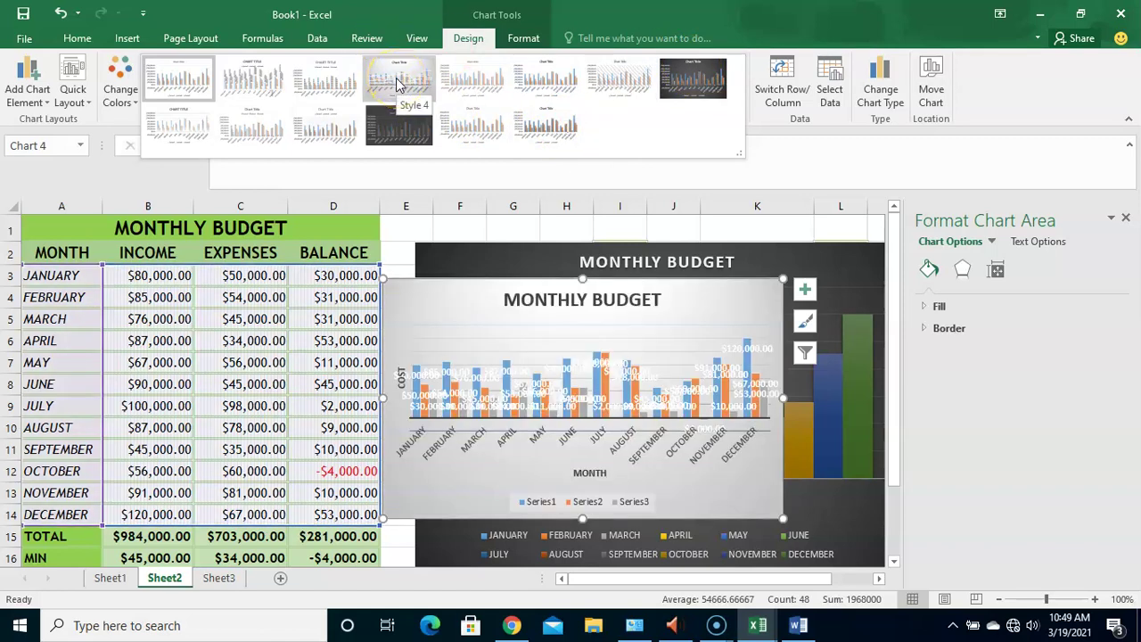
click(323, 77)
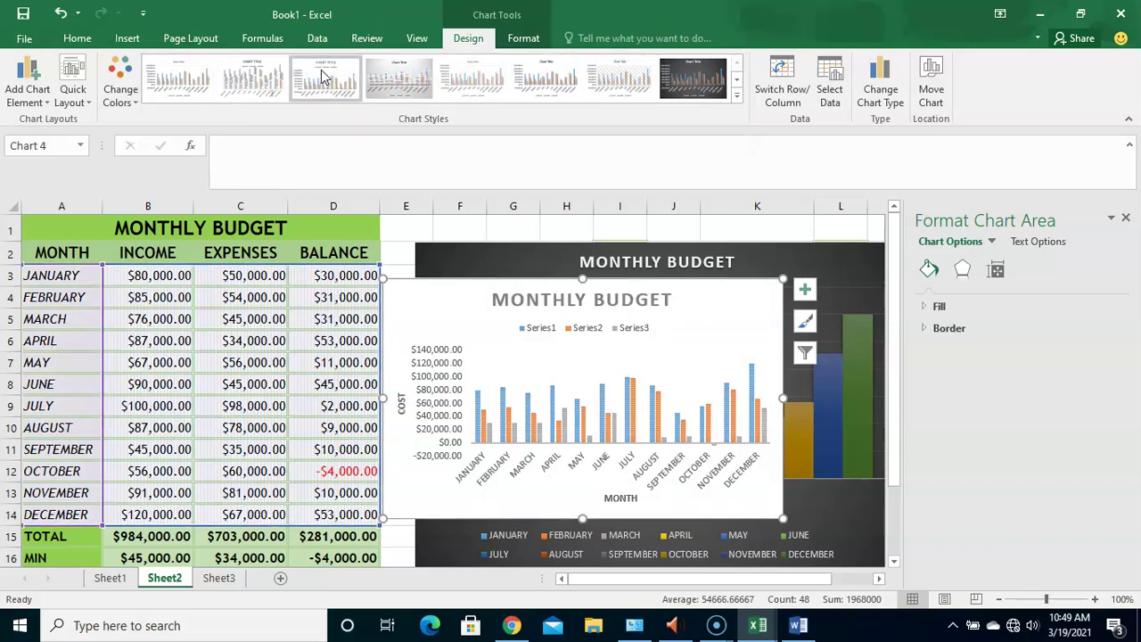
click(512, 205)
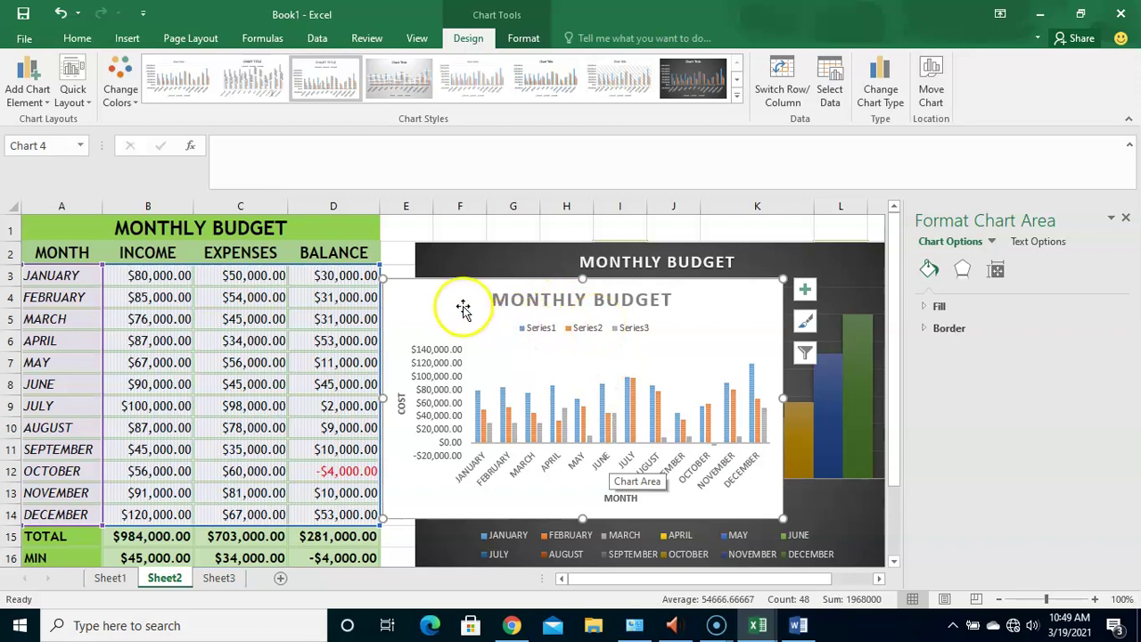
Set the legend position of the restyled column chart to Right
click(18, 105)
mouse_move(27, 221)
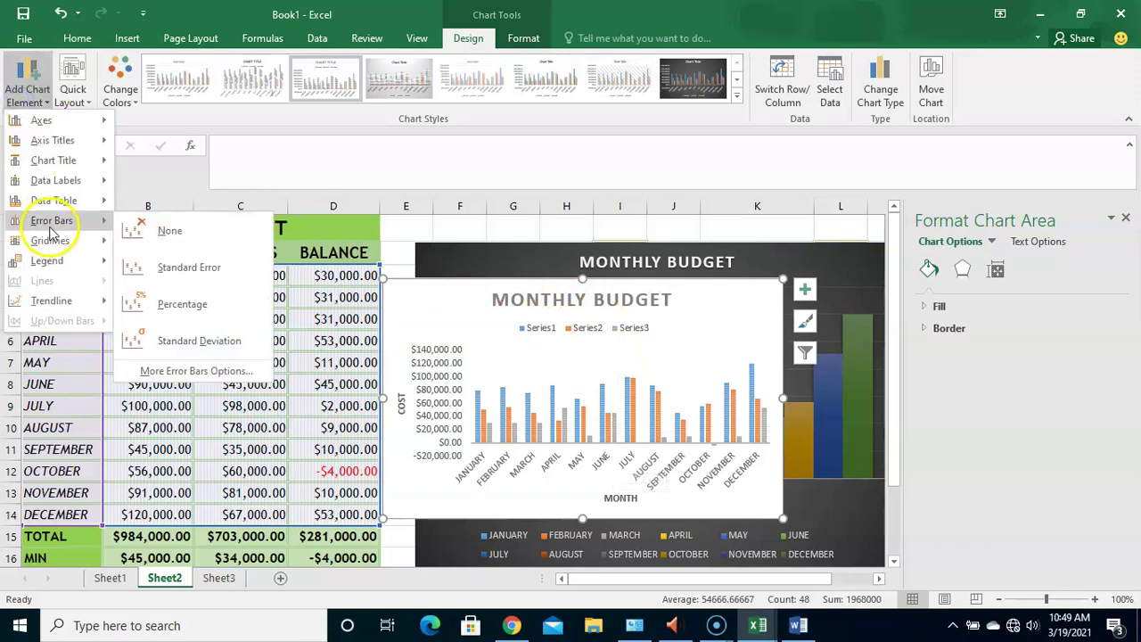
mouse_move(71, 259)
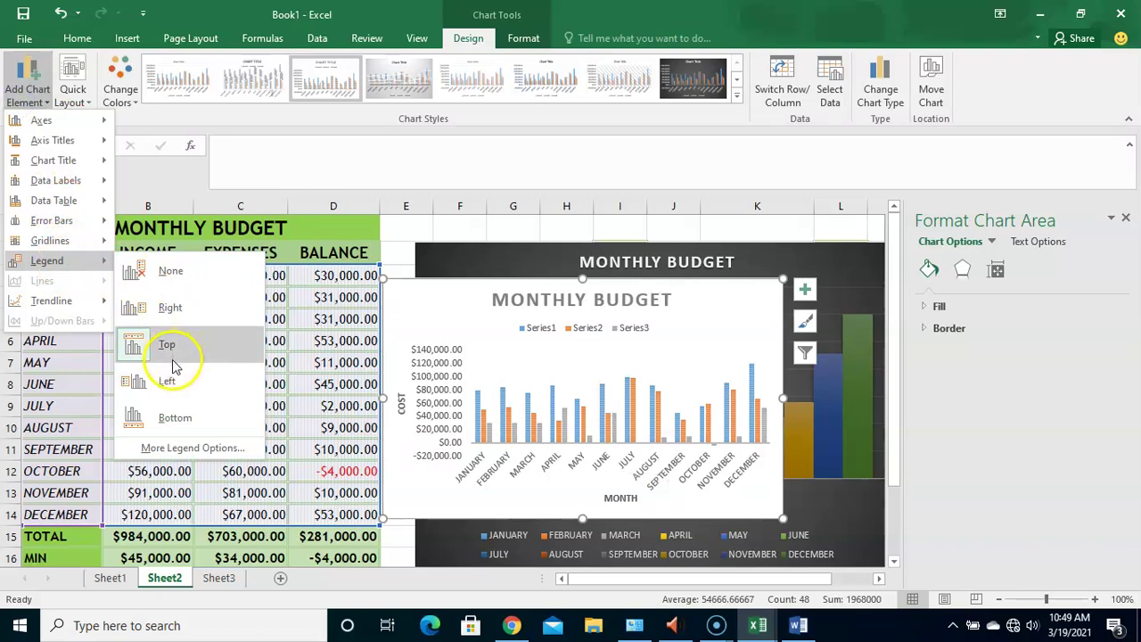
click(174, 308)
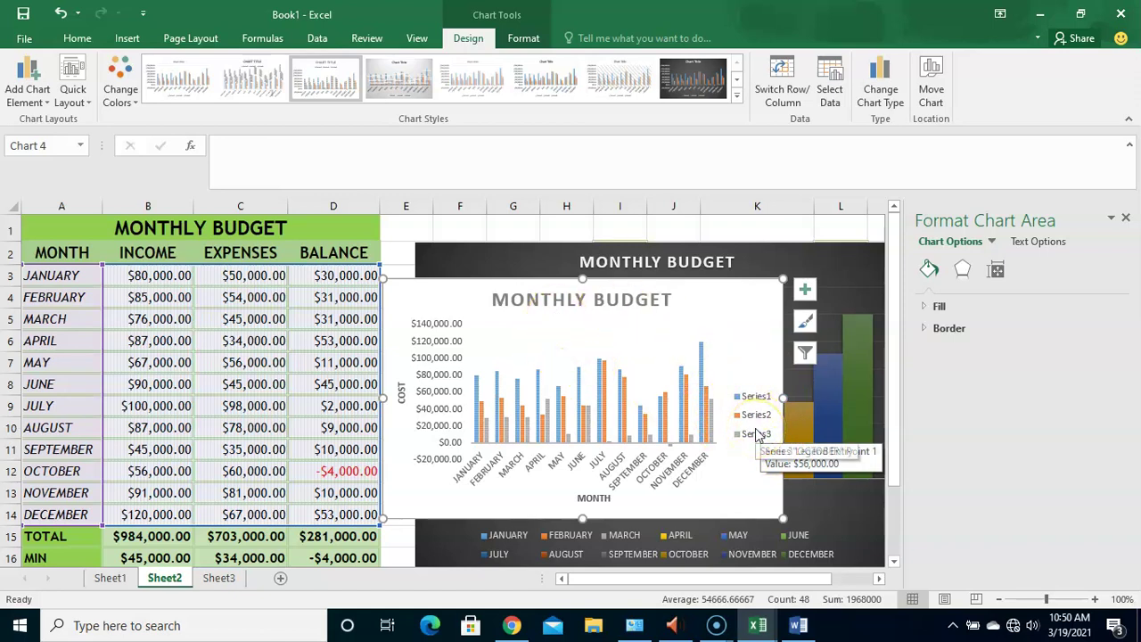
Look through the shape styles and shape effects, including Glow, available for the chart area
click(49, 89)
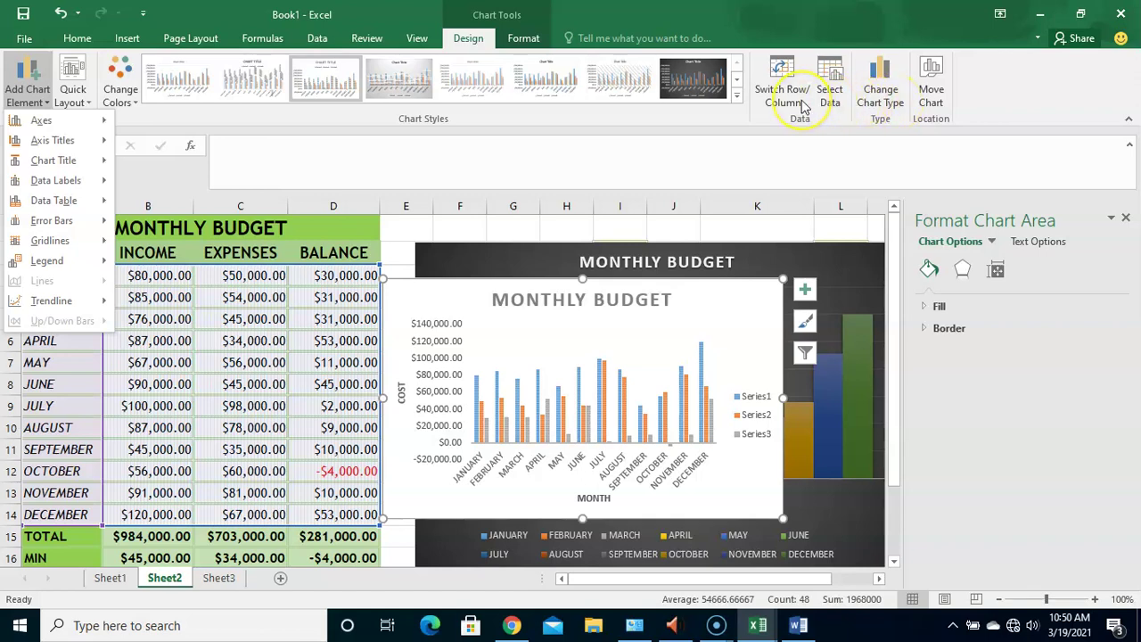
click(524, 40)
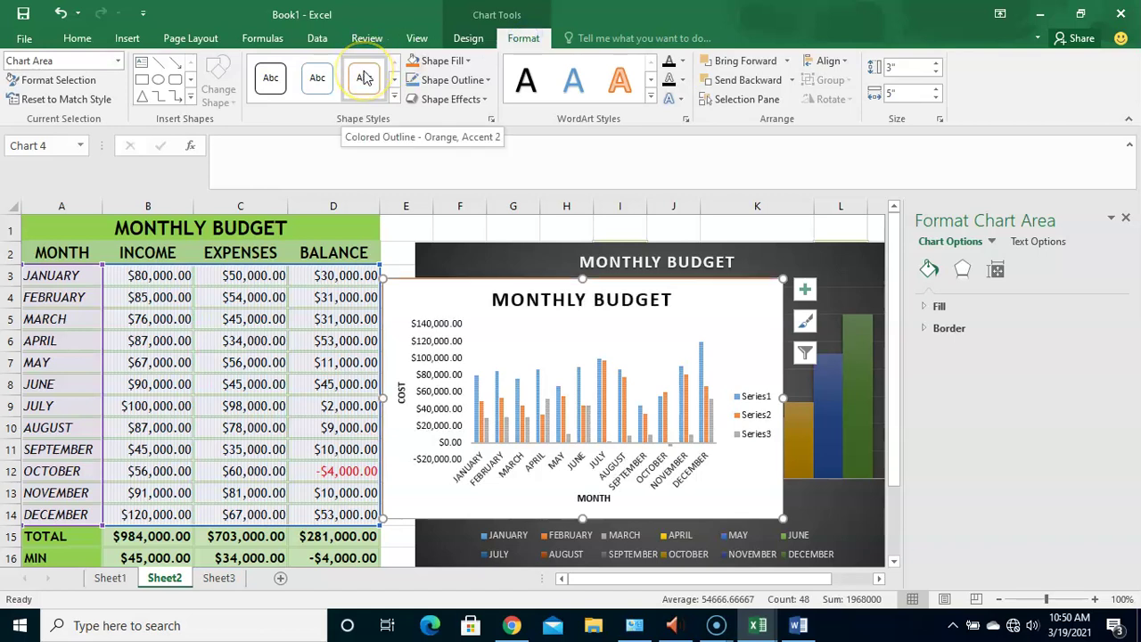
click(394, 98)
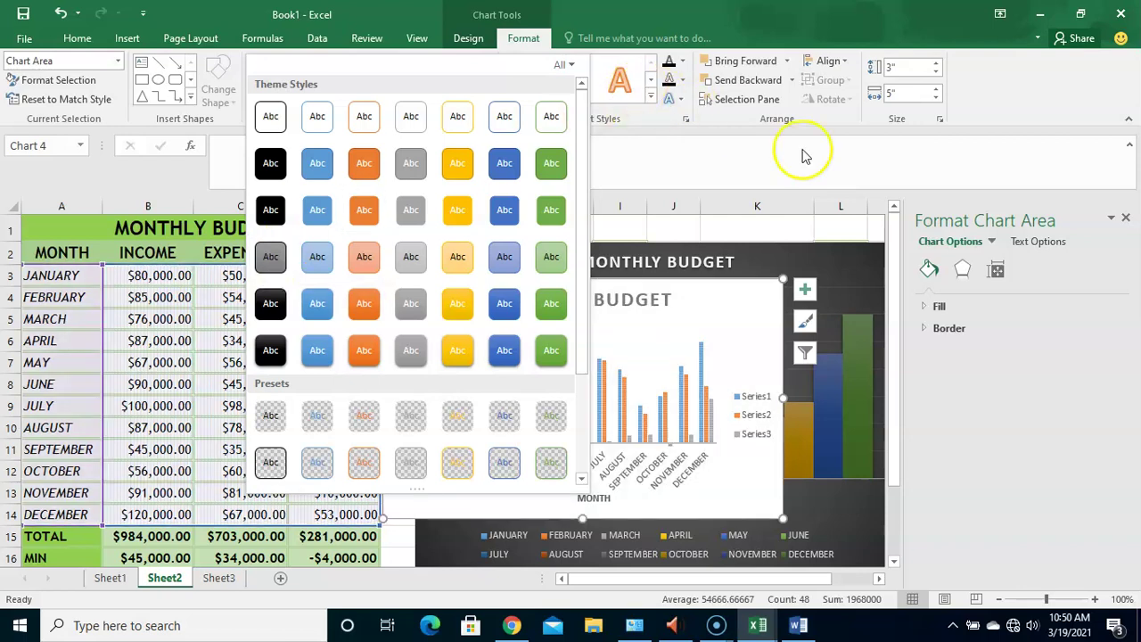
click(181, 181)
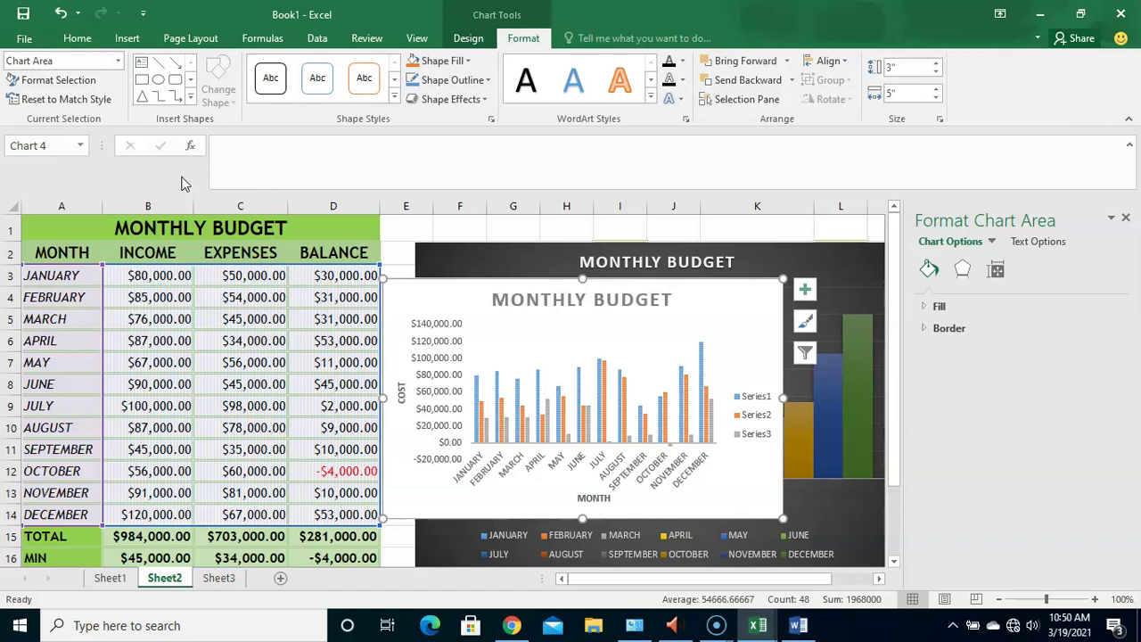
click(457, 99)
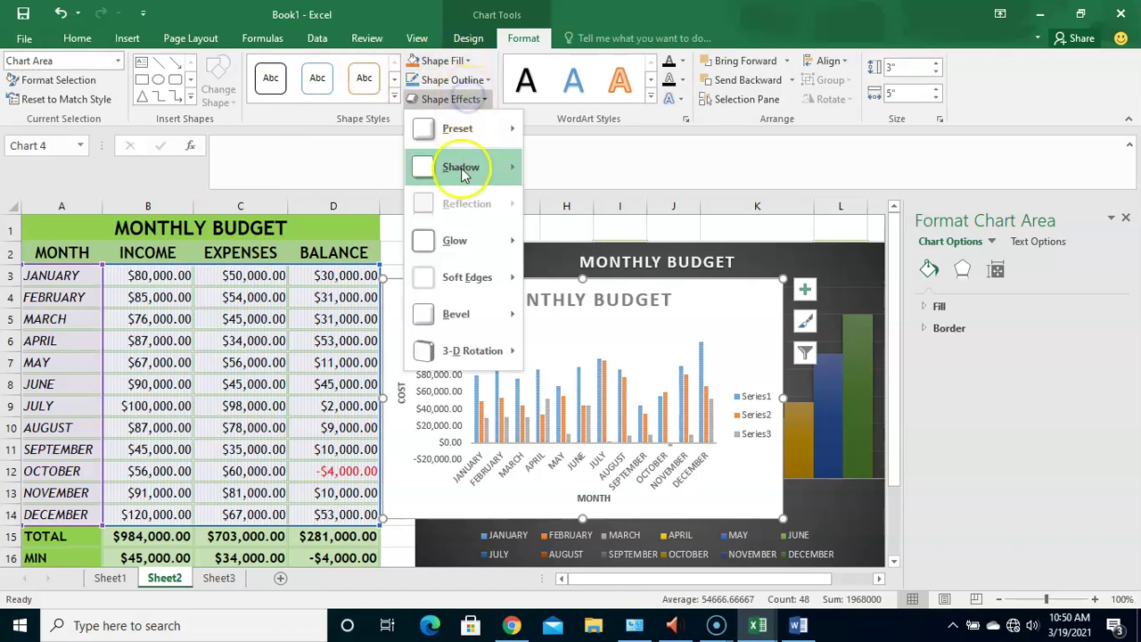
mouse_move(456, 243)
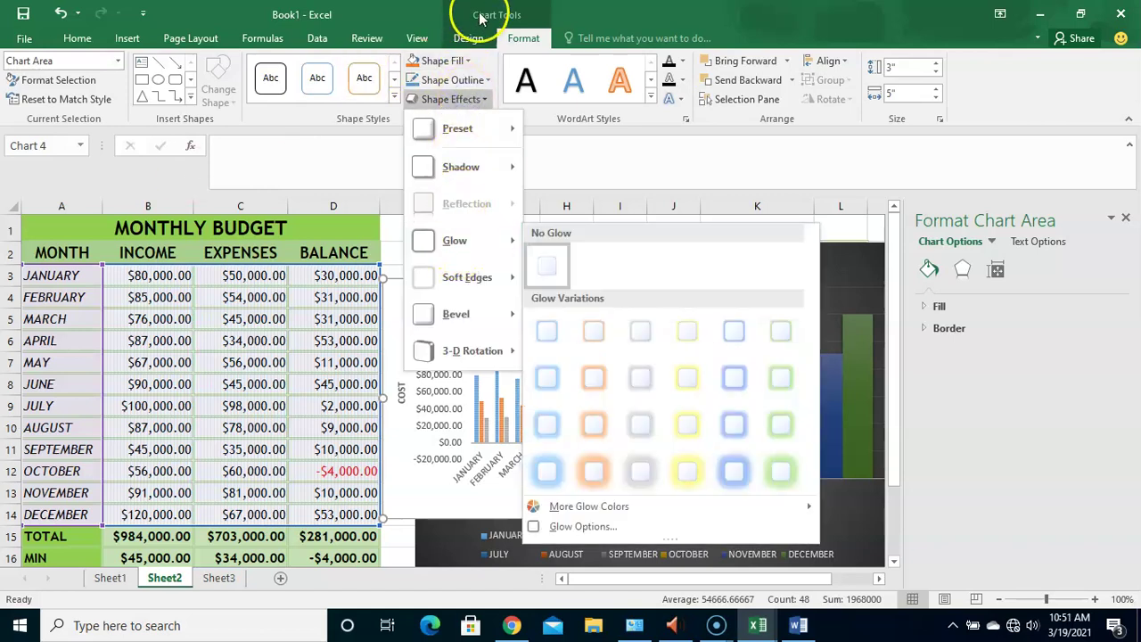
click(183, 177)
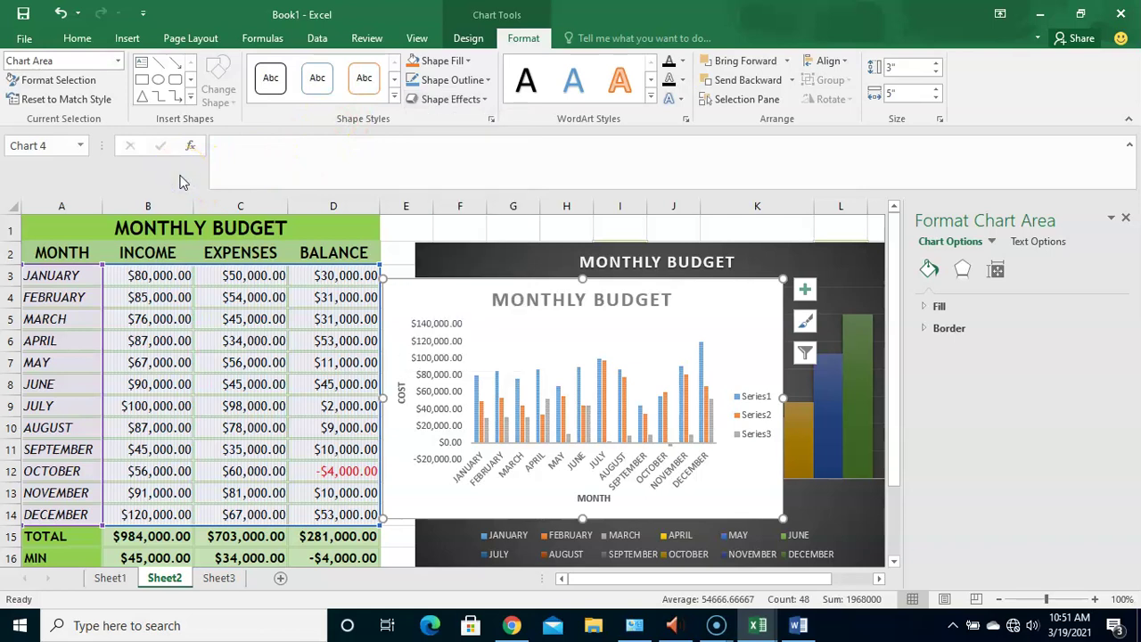
Extend the column chart's data range to Sheet2 A2:D14 so the header row supplies the series names
click(574, 348)
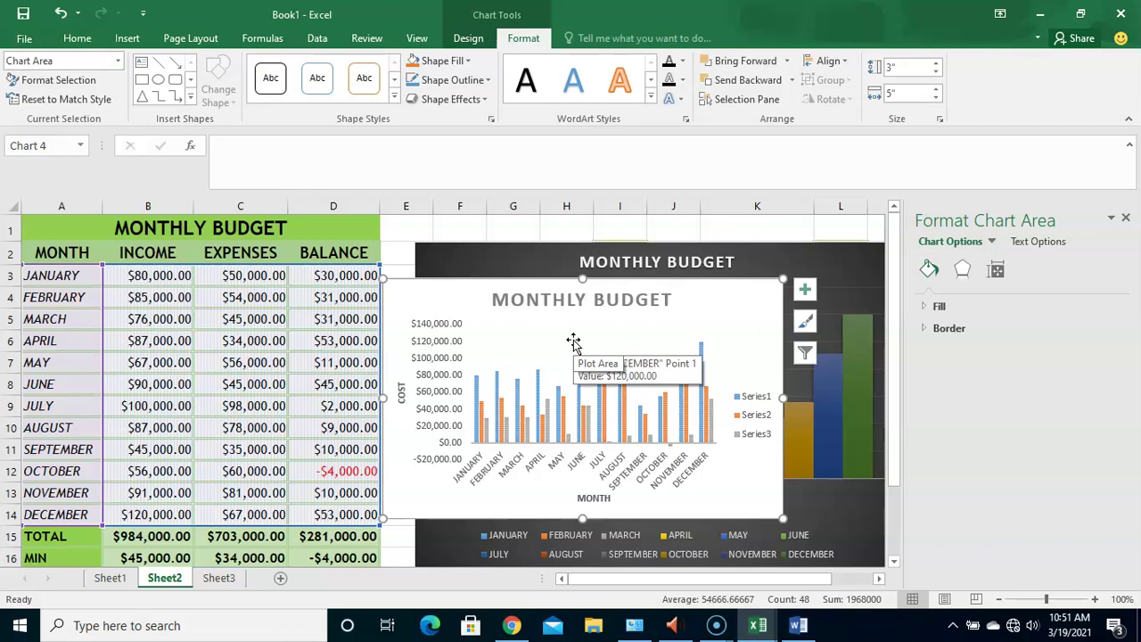
click(636, 375)
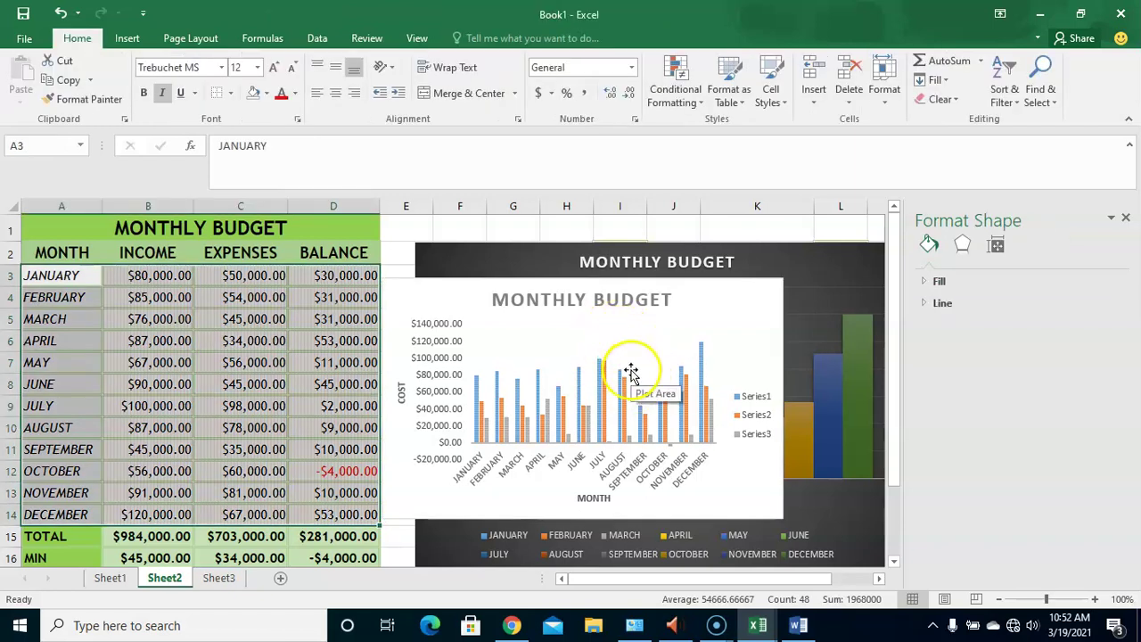
click(590, 361)
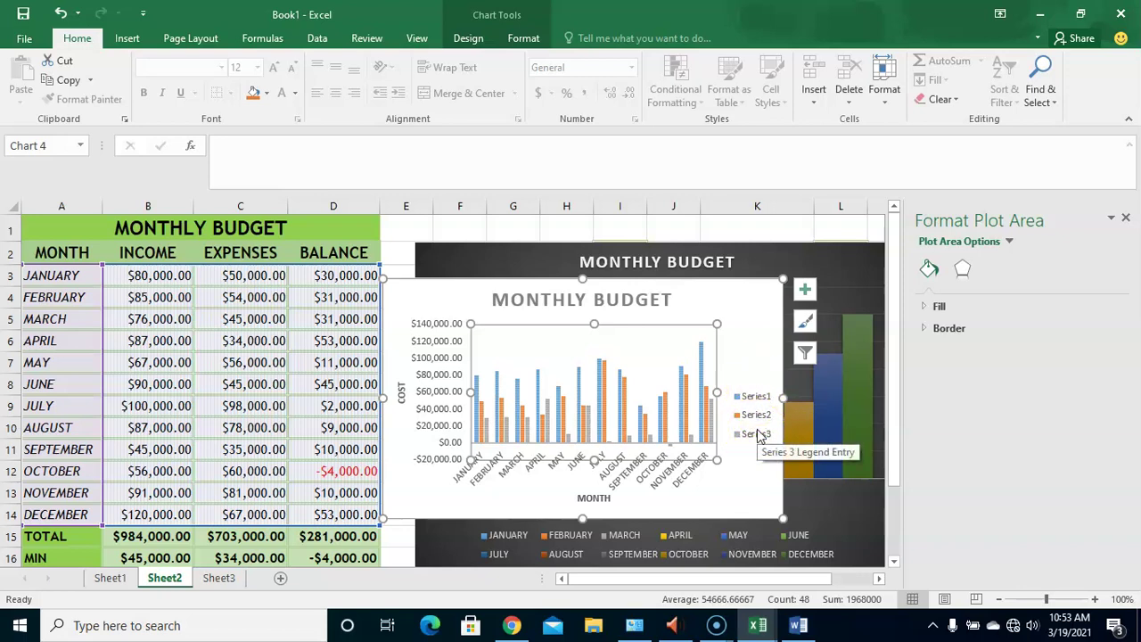
click(731, 283)
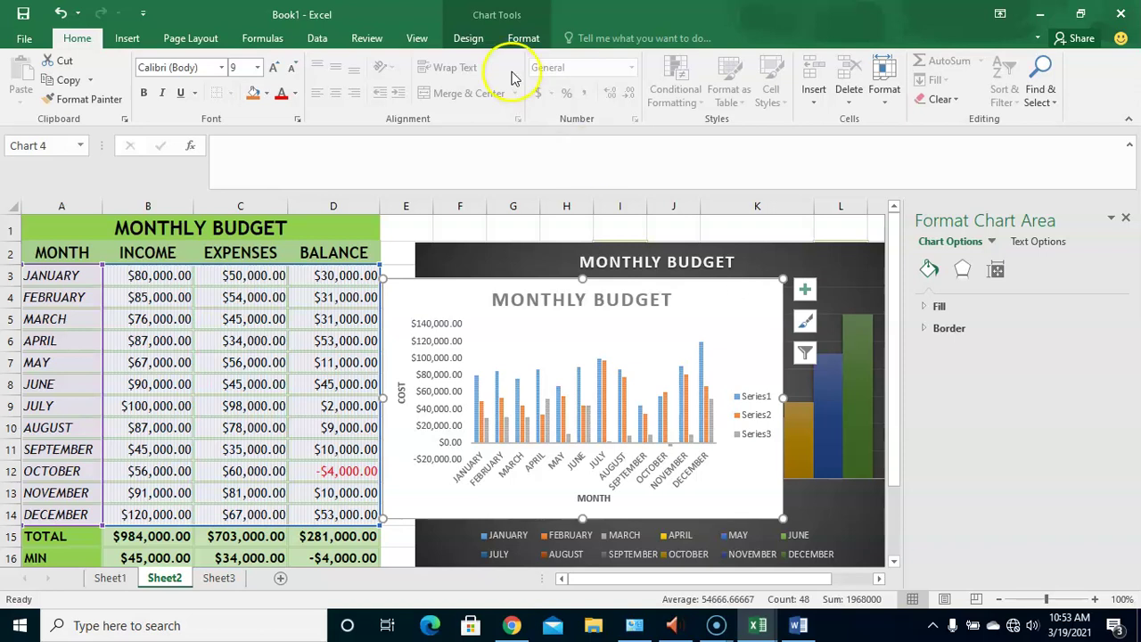
click(524, 37)
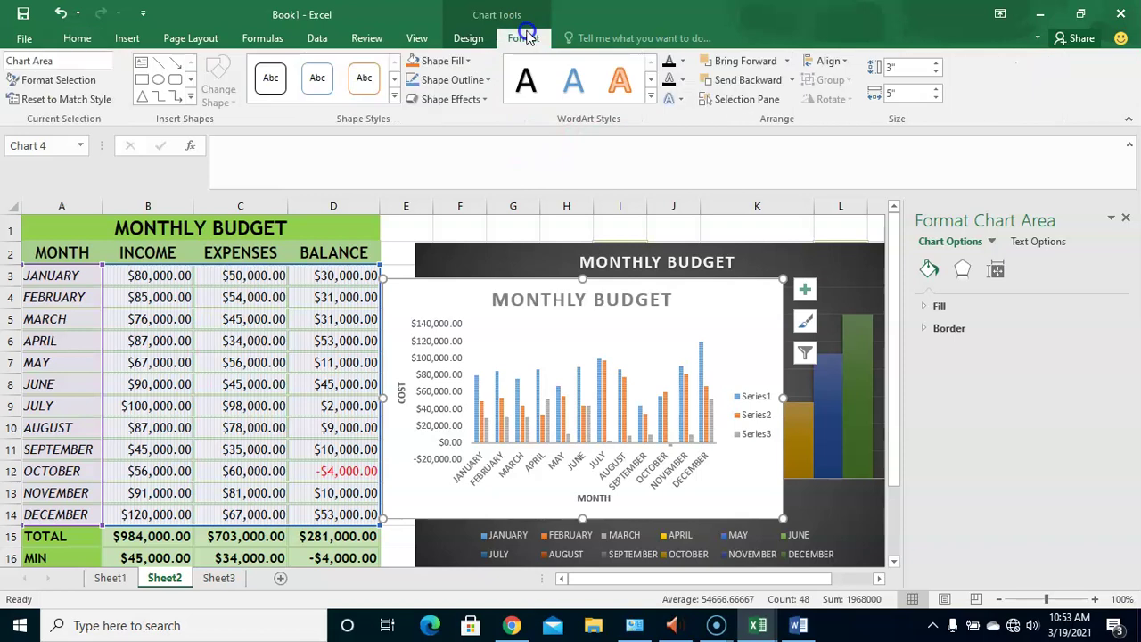
click(468, 37)
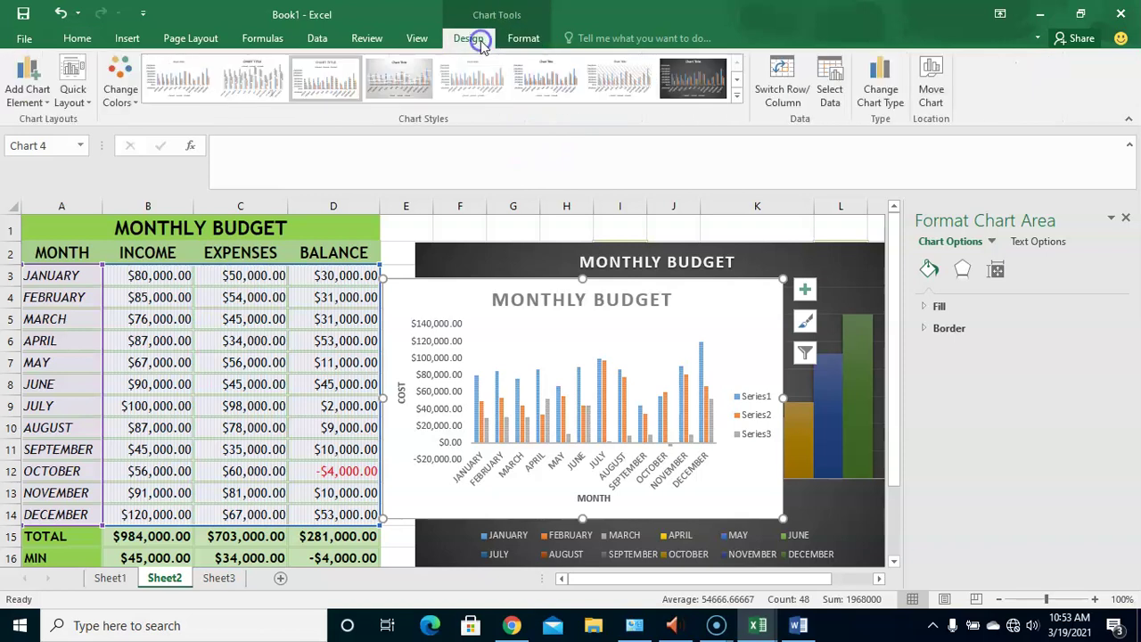
click(831, 95)
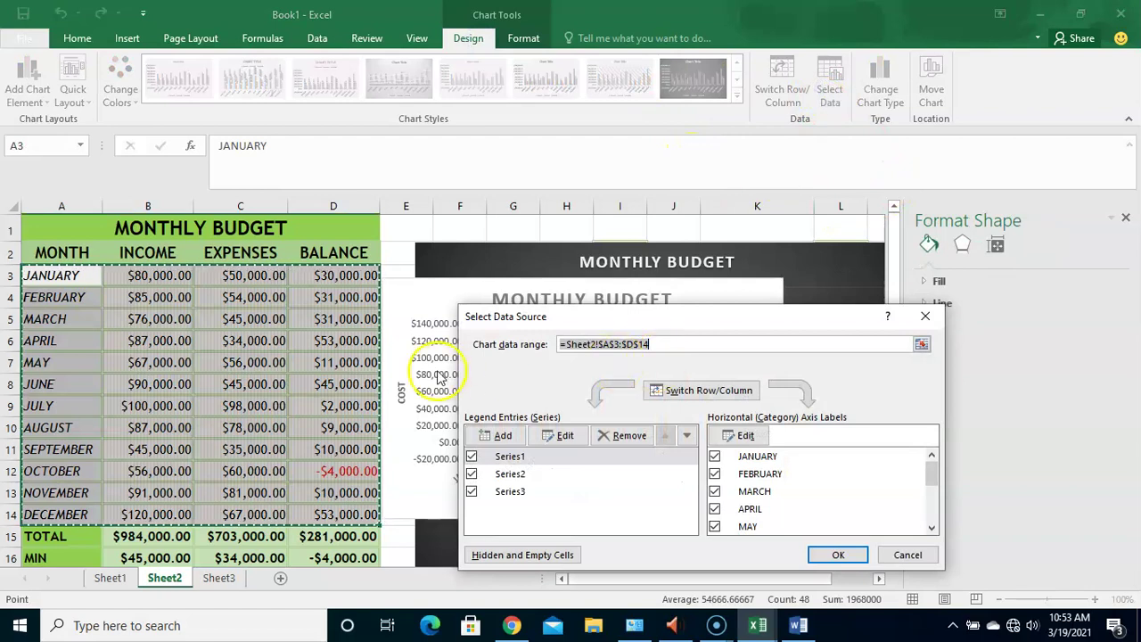
drag(80, 254, 339, 515)
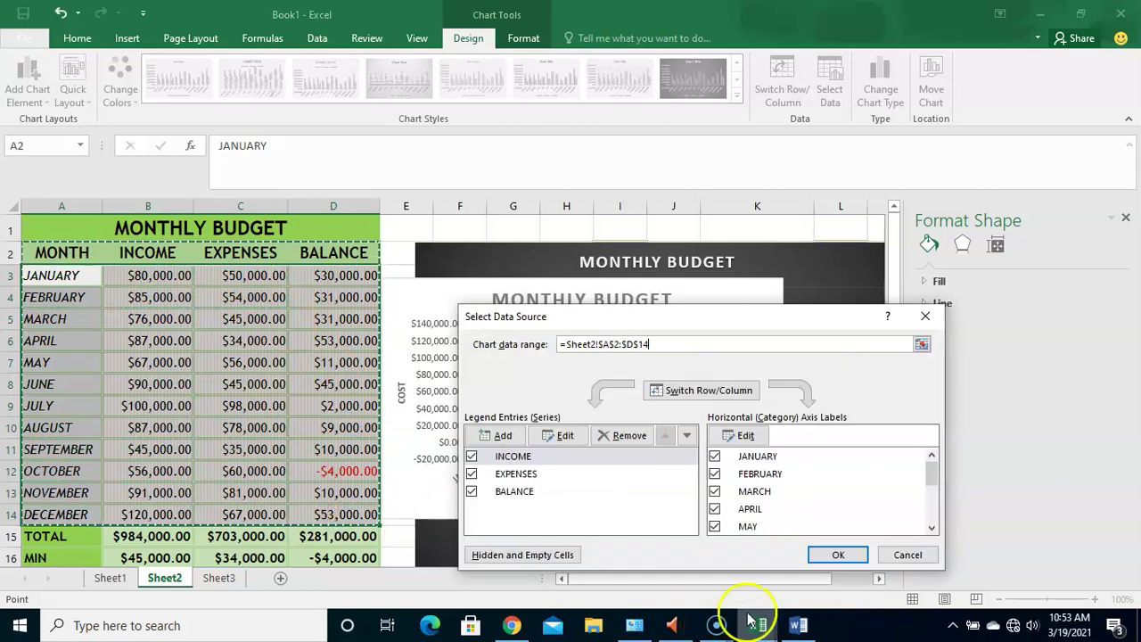
click(845, 554)
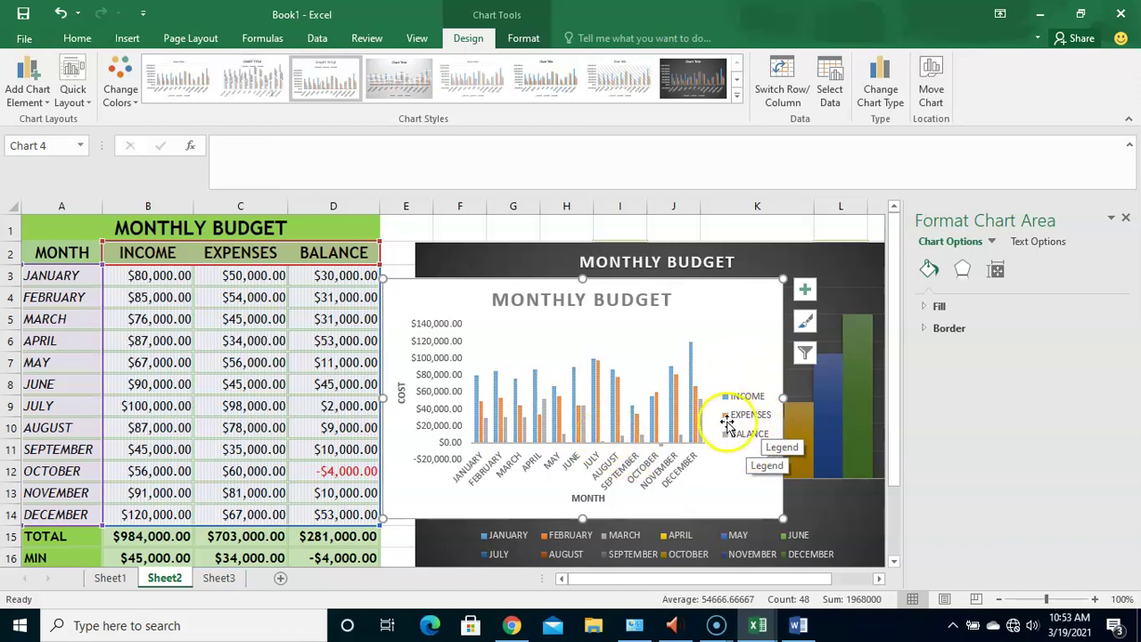
mouse_move(621, 417)
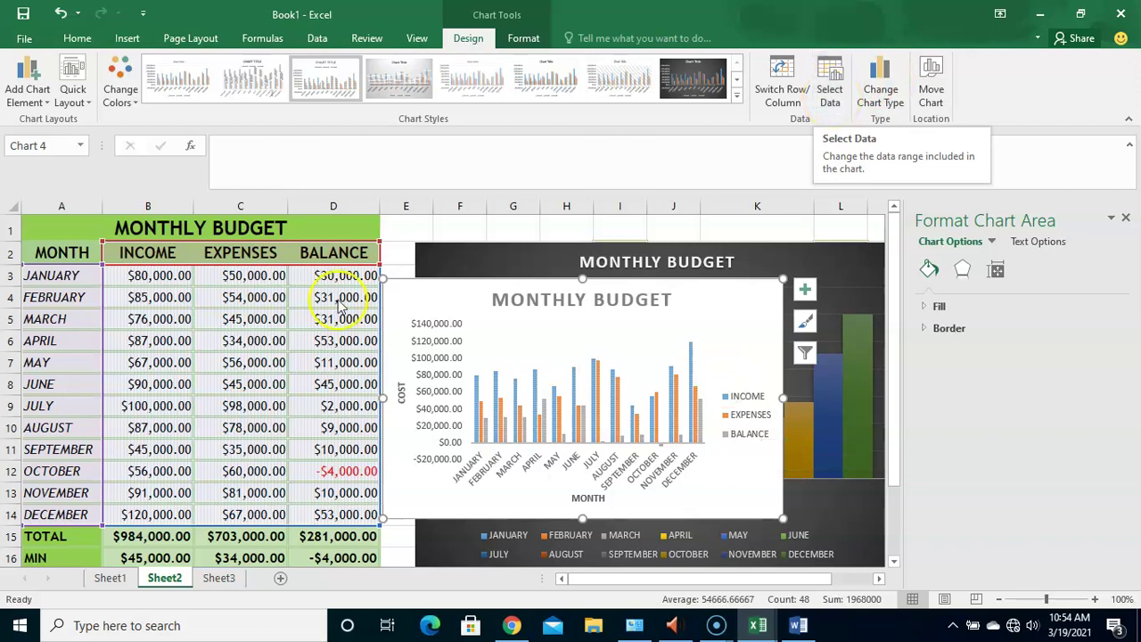
click(827, 95)
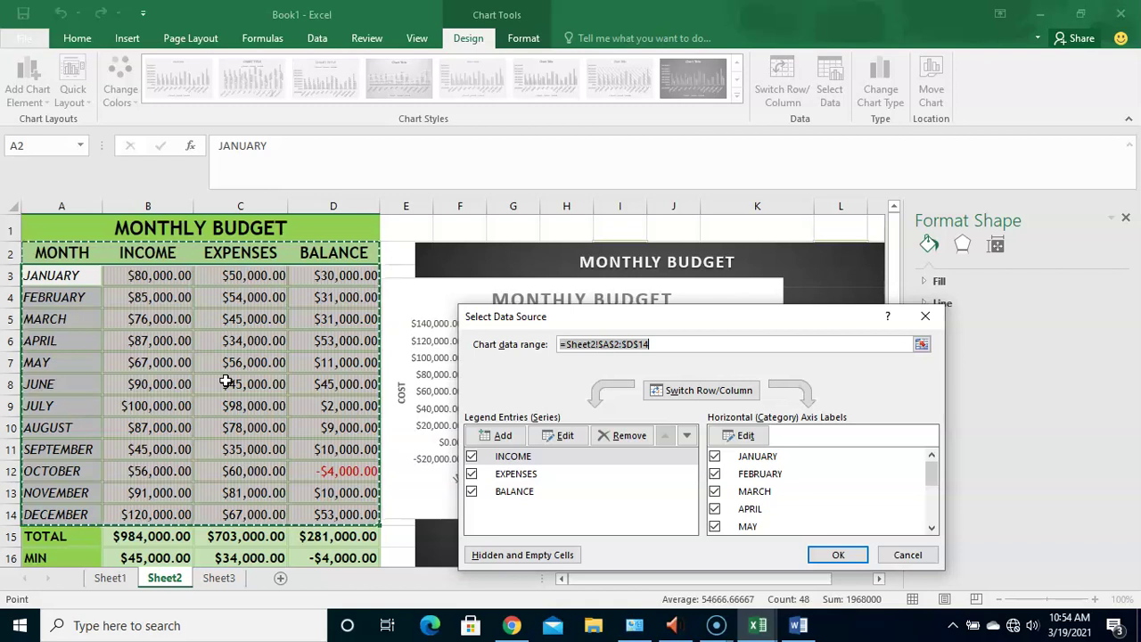
click(894, 556)
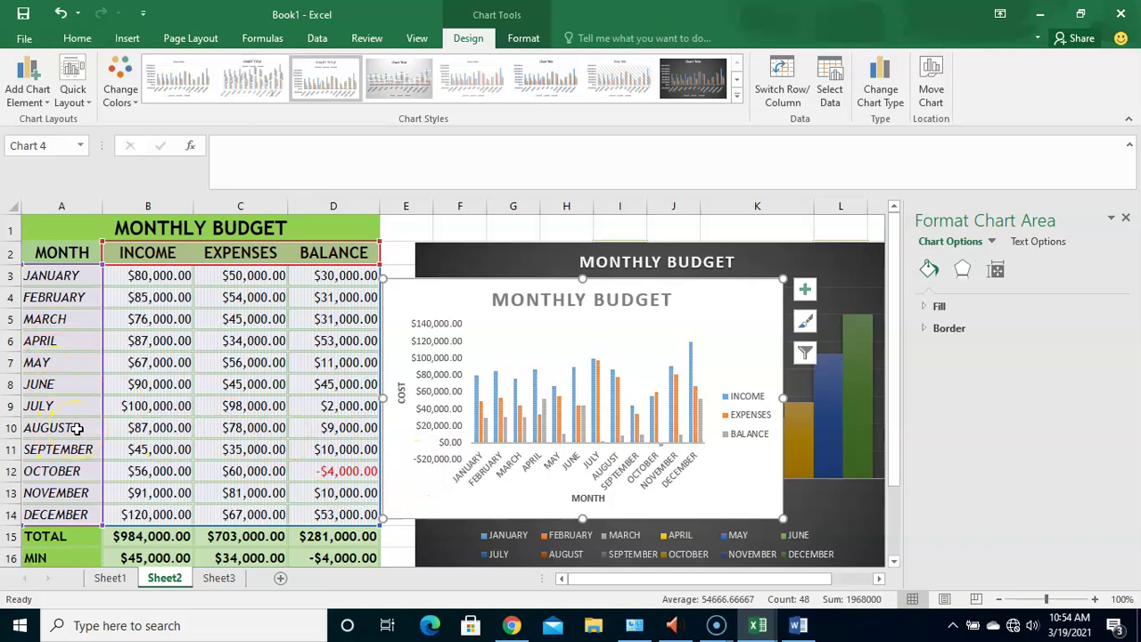
Restrict the column chart's data to the header row A2:D2 and the April to September rows A6:D11
click(826, 94)
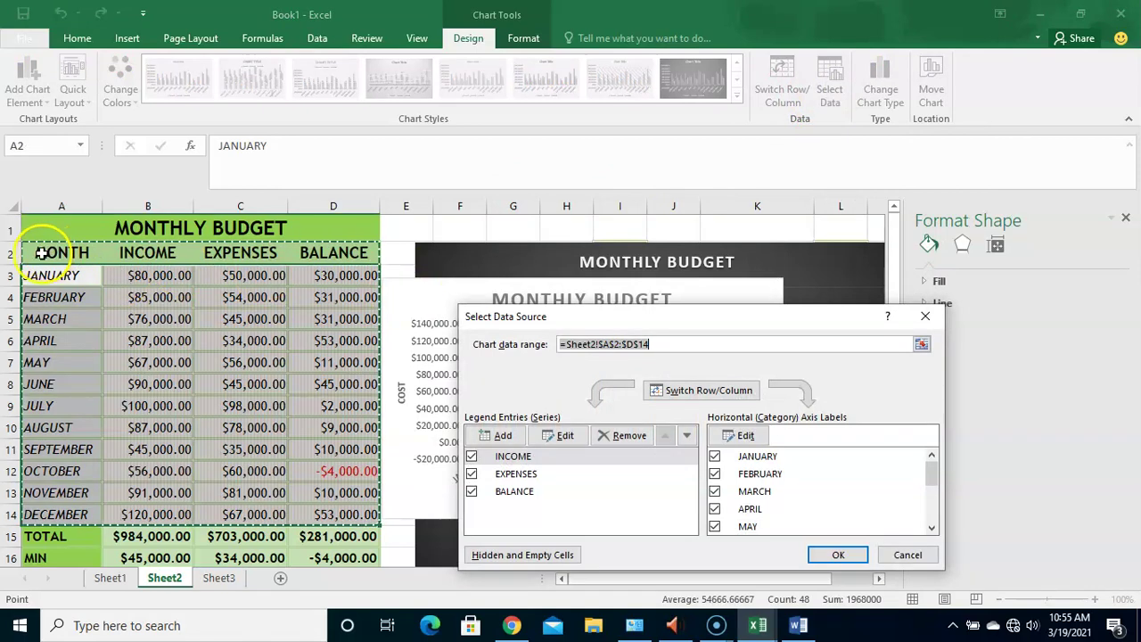
drag(41, 254, 306, 254)
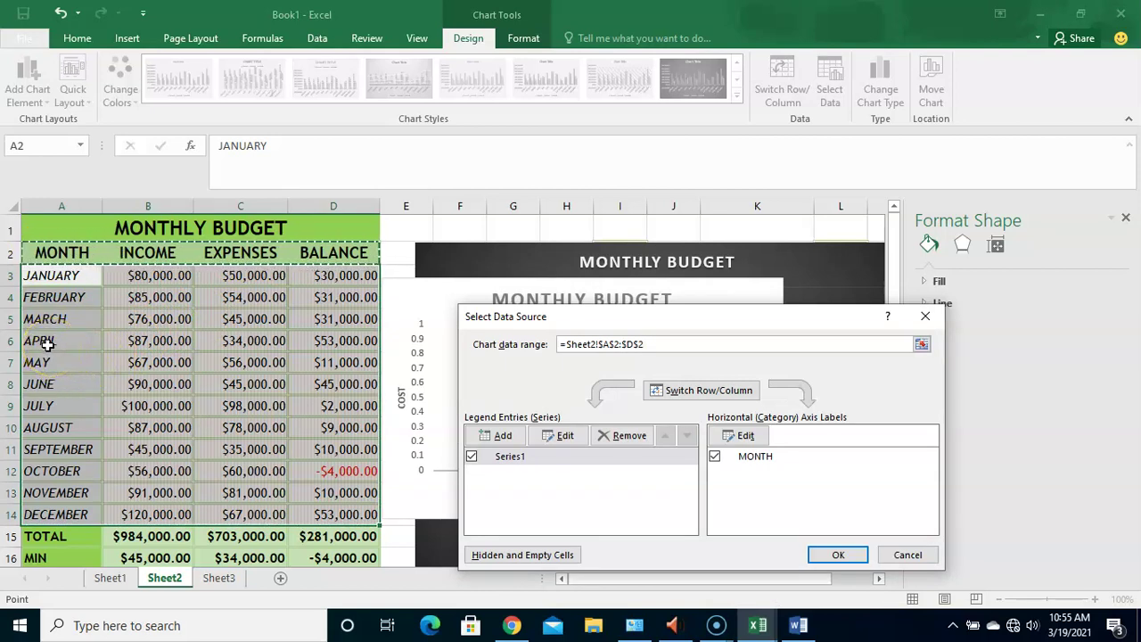
drag(43, 342, 321, 449)
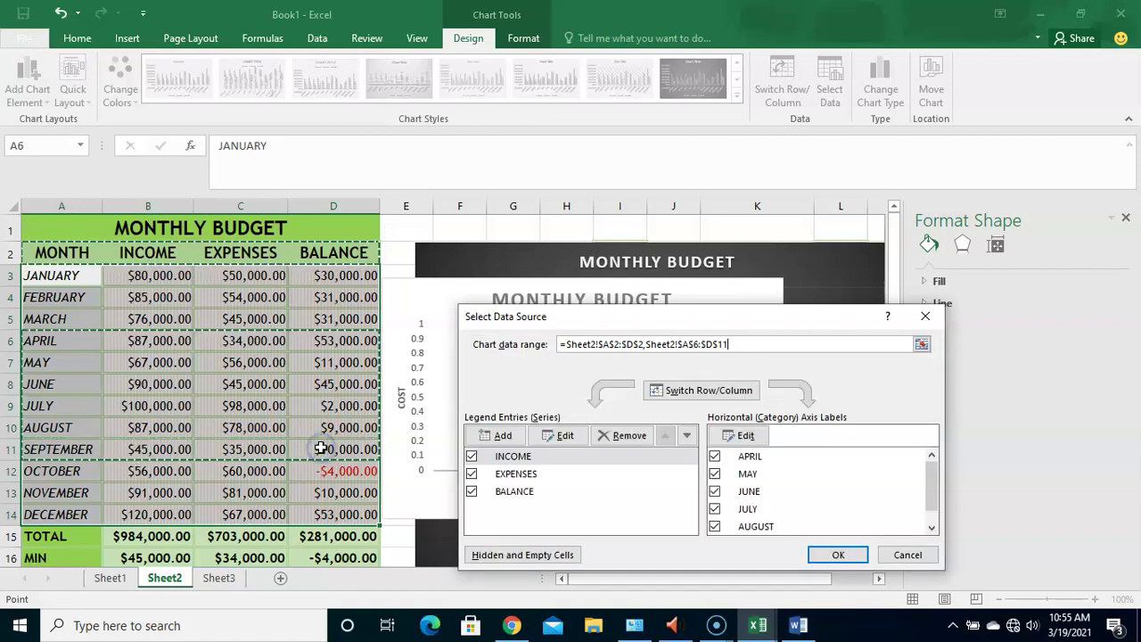
click(837, 555)
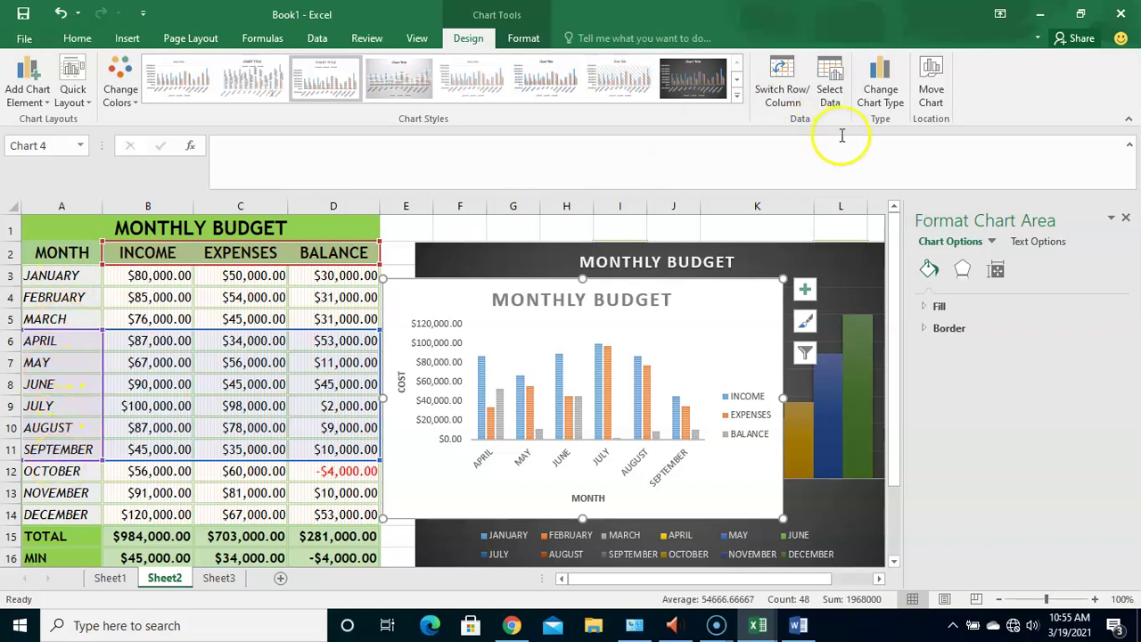
Redefine the column chart's data as the header row plus only the January, March, June and September rows, columns A to D
click(833, 92)
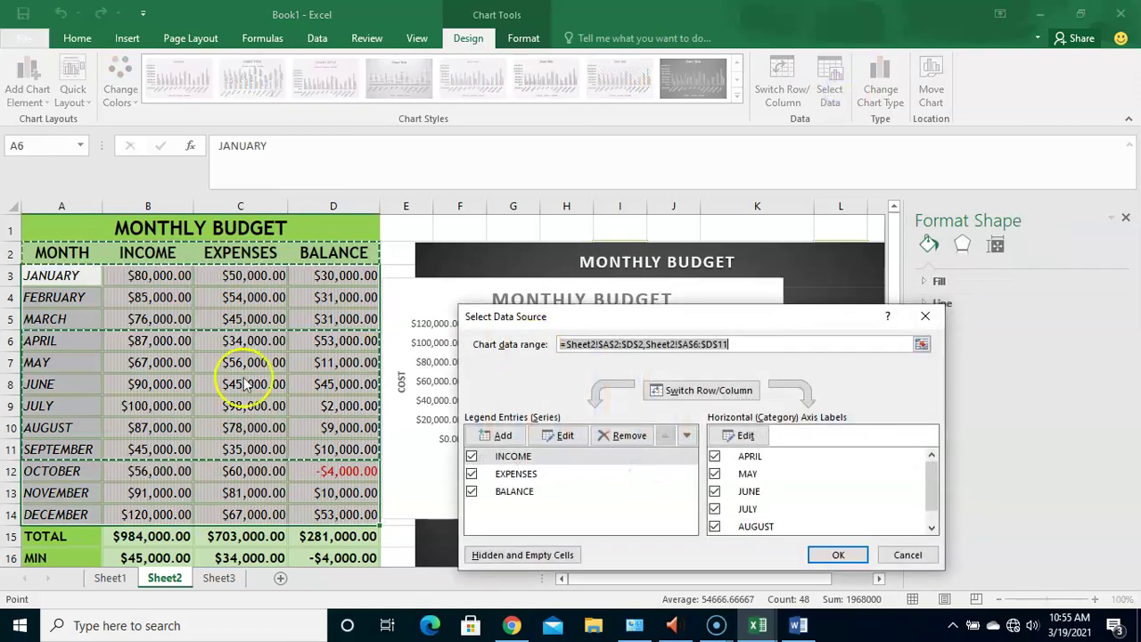
drag(41, 248, 82, 252)
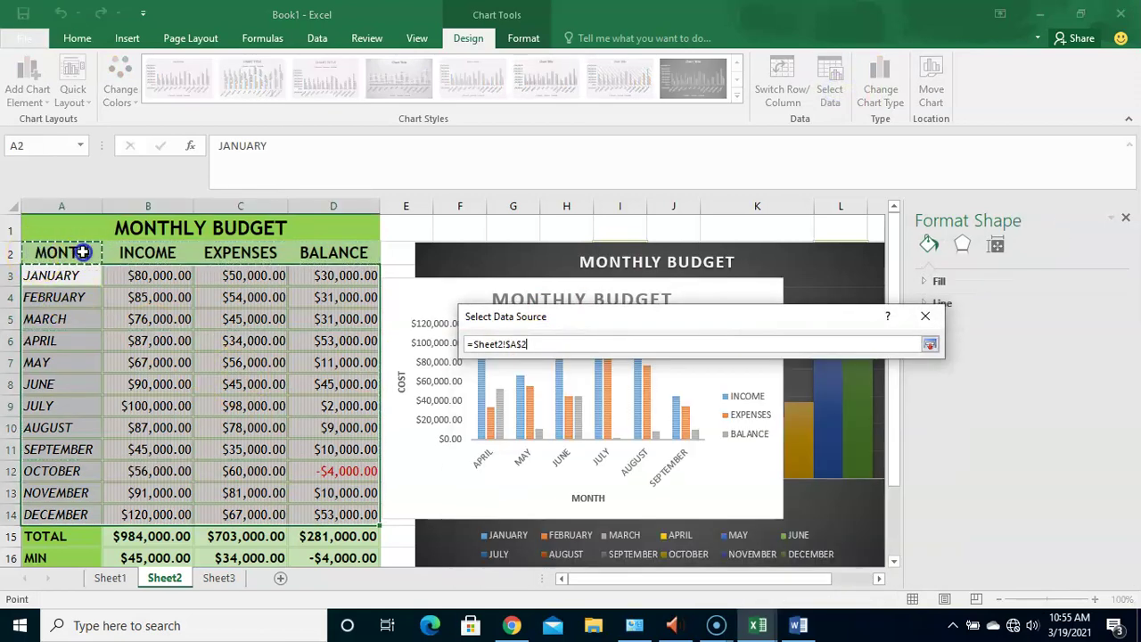
drag(316, 256, 308, 255)
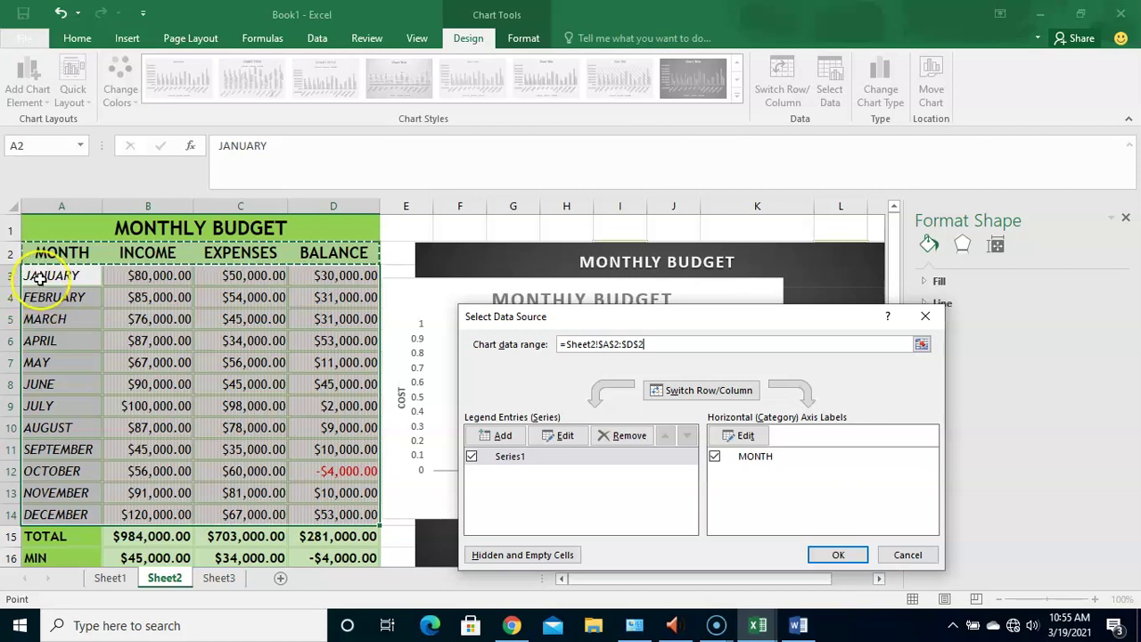
drag(40, 279, 182, 270)
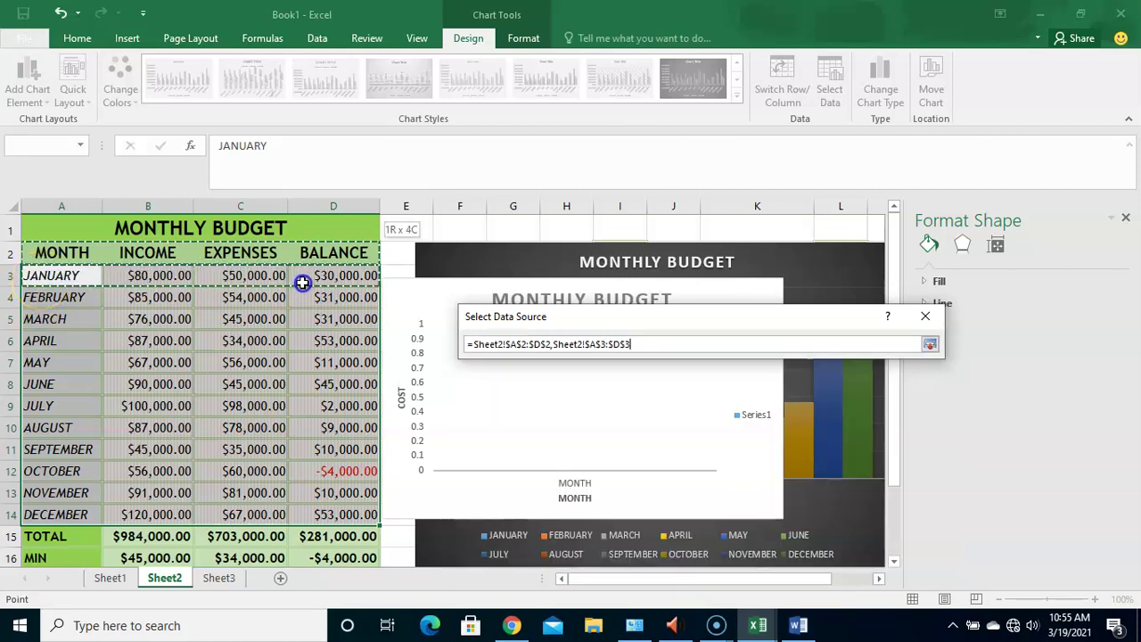
drag(314, 283, 307, 284)
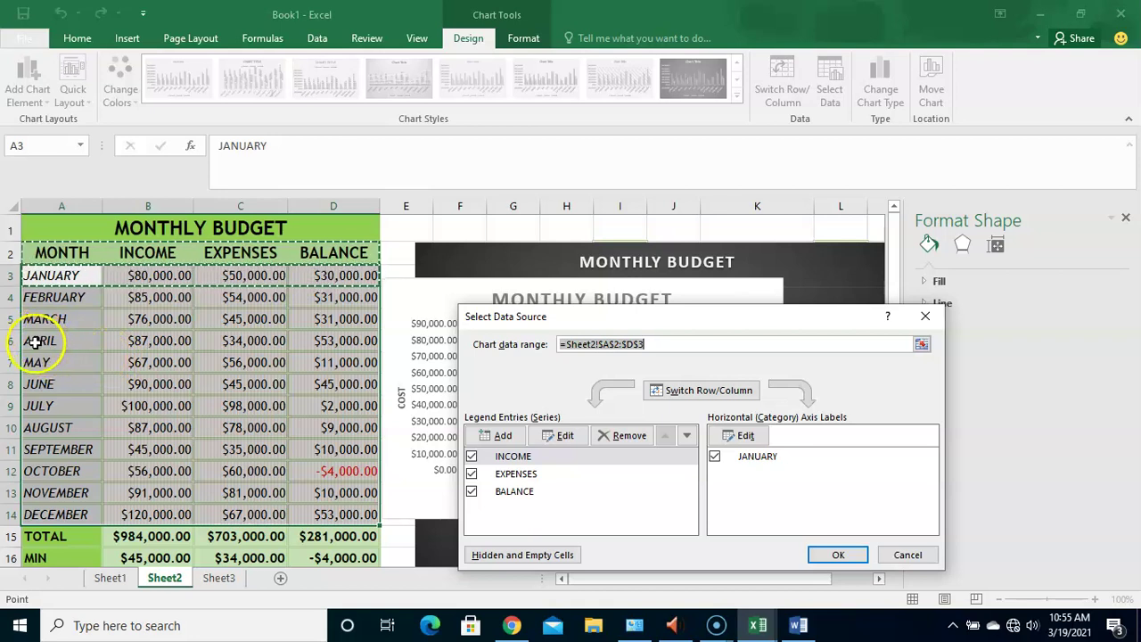
drag(33, 318, 113, 318)
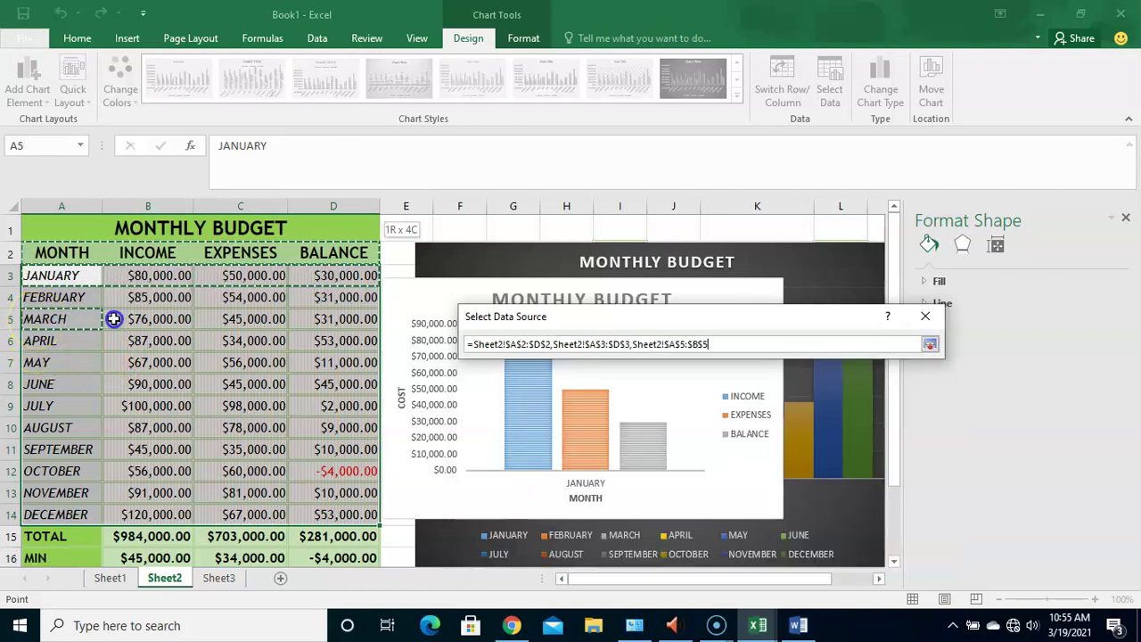
drag(316, 318, 316, 318)
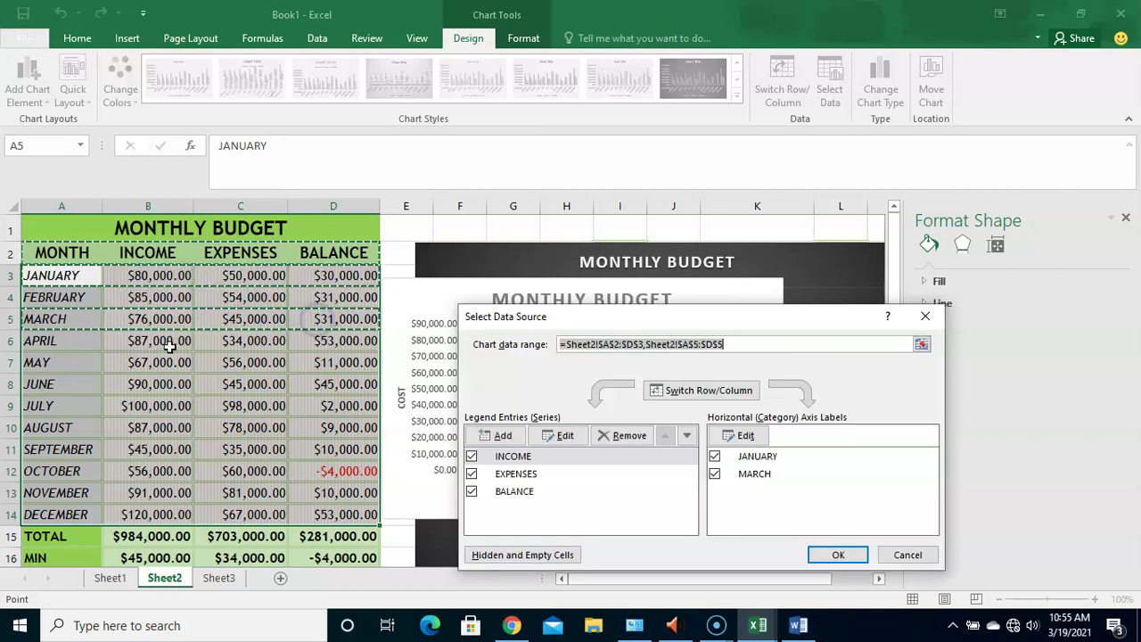
drag(45, 385, 321, 392)
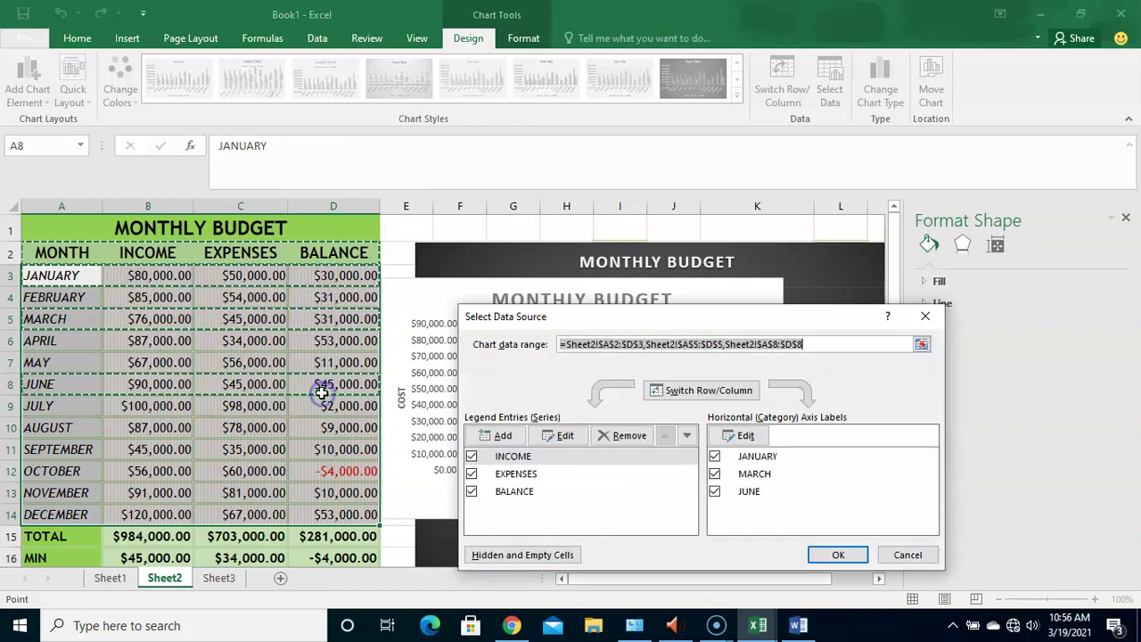
drag(40, 453, 321, 449)
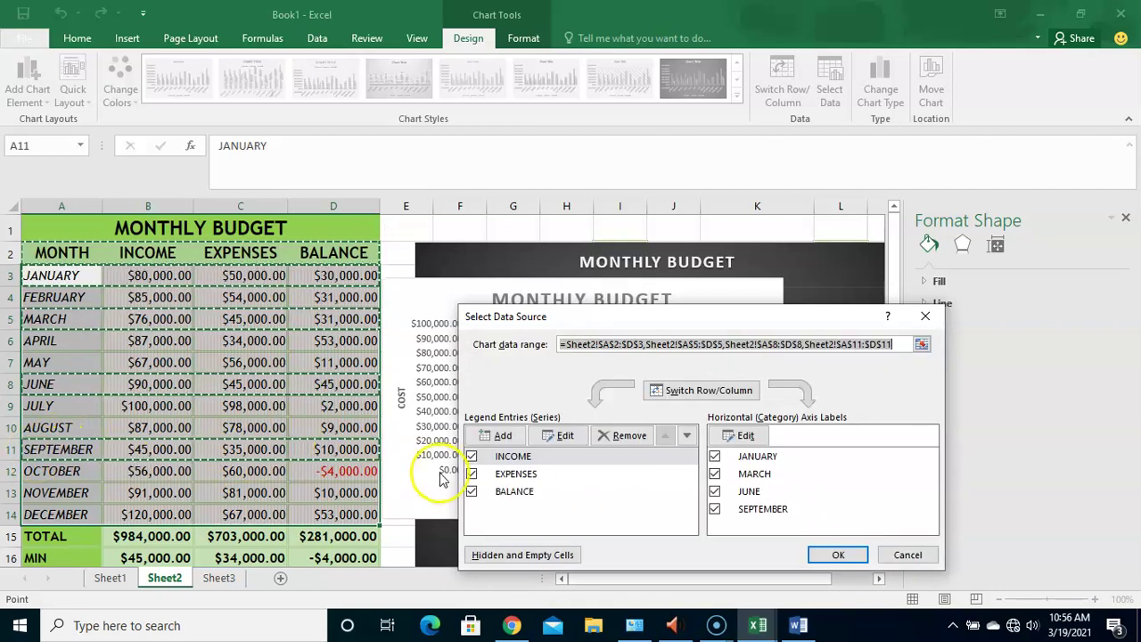
click(838, 556)
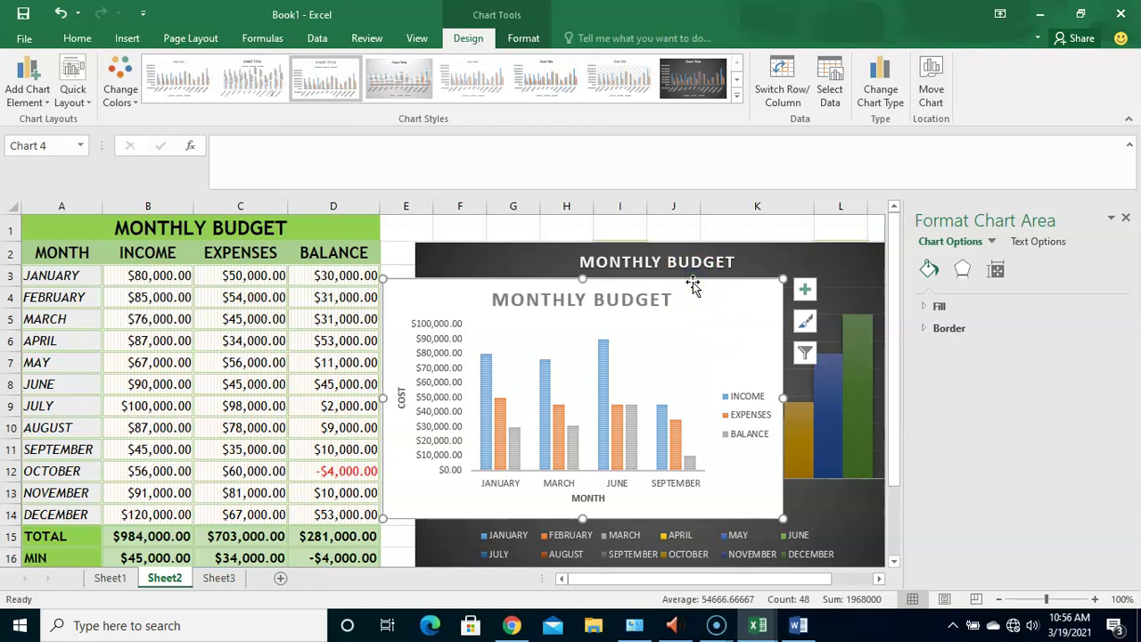
Delete the white column chart and insert a new clustered column chart from the budget range A2:D14 including headers
key(Delete)
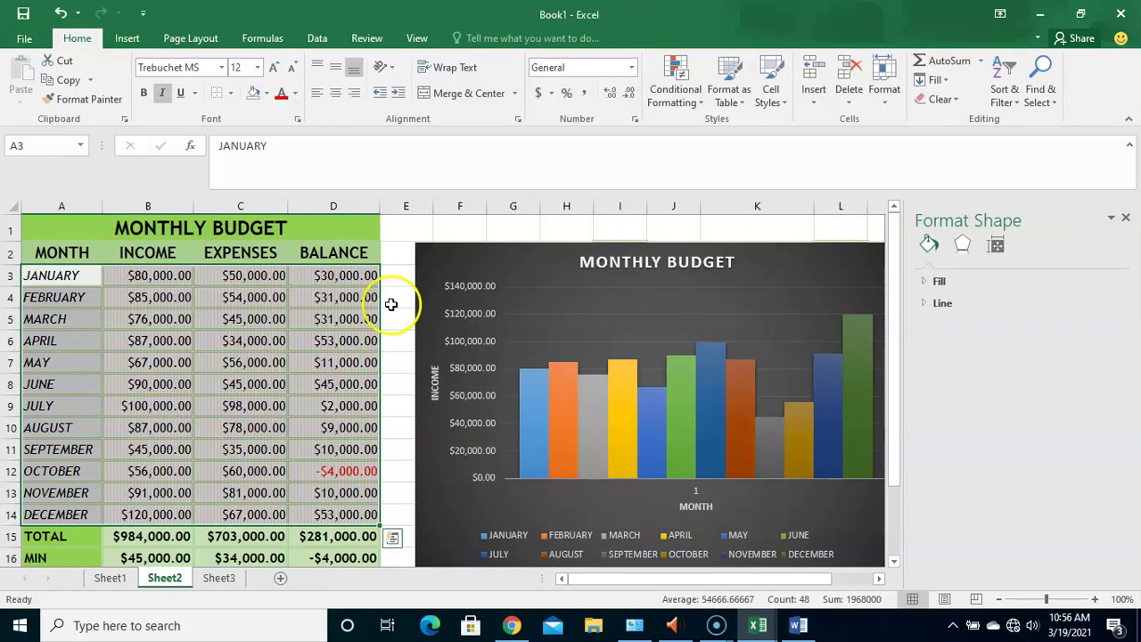
click(300, 341)
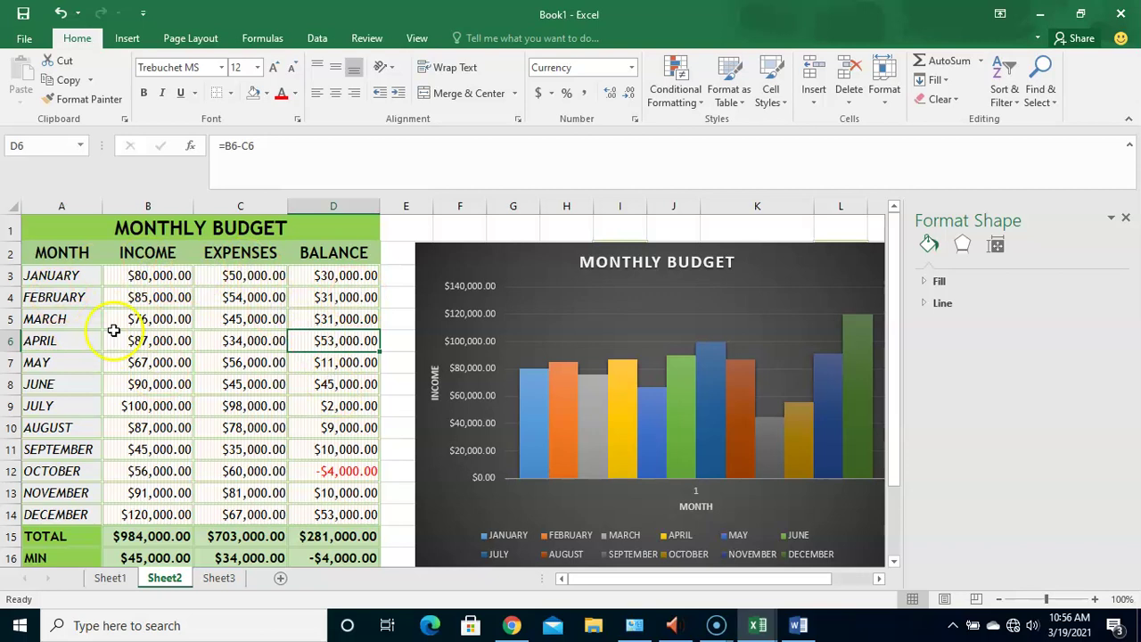
drag(61, 252, 333, 514)
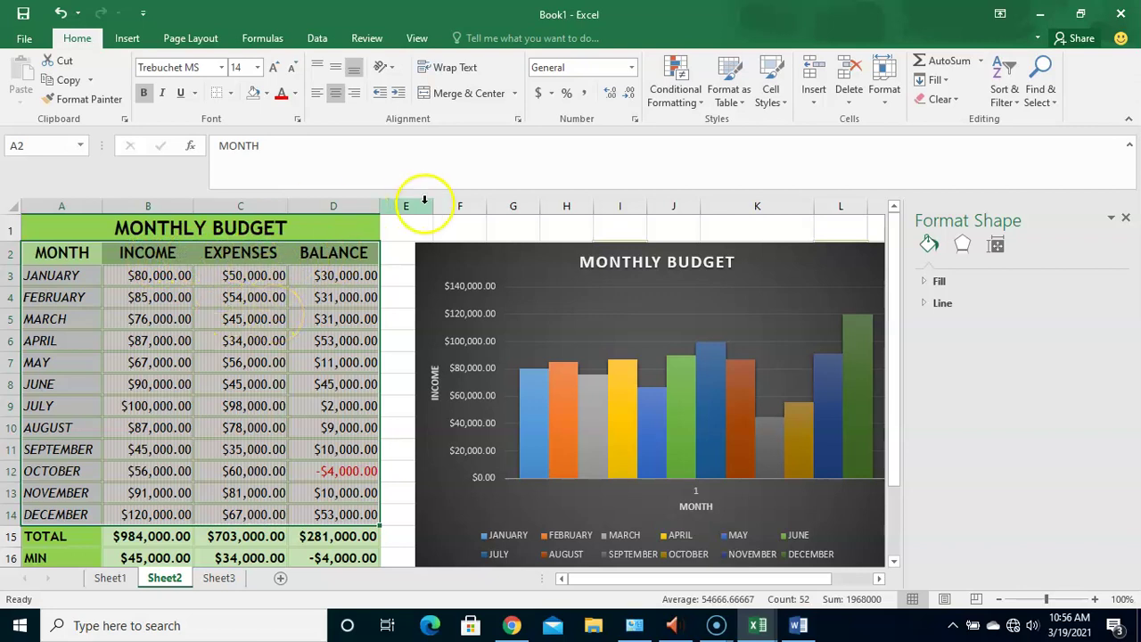
click(132, 38)
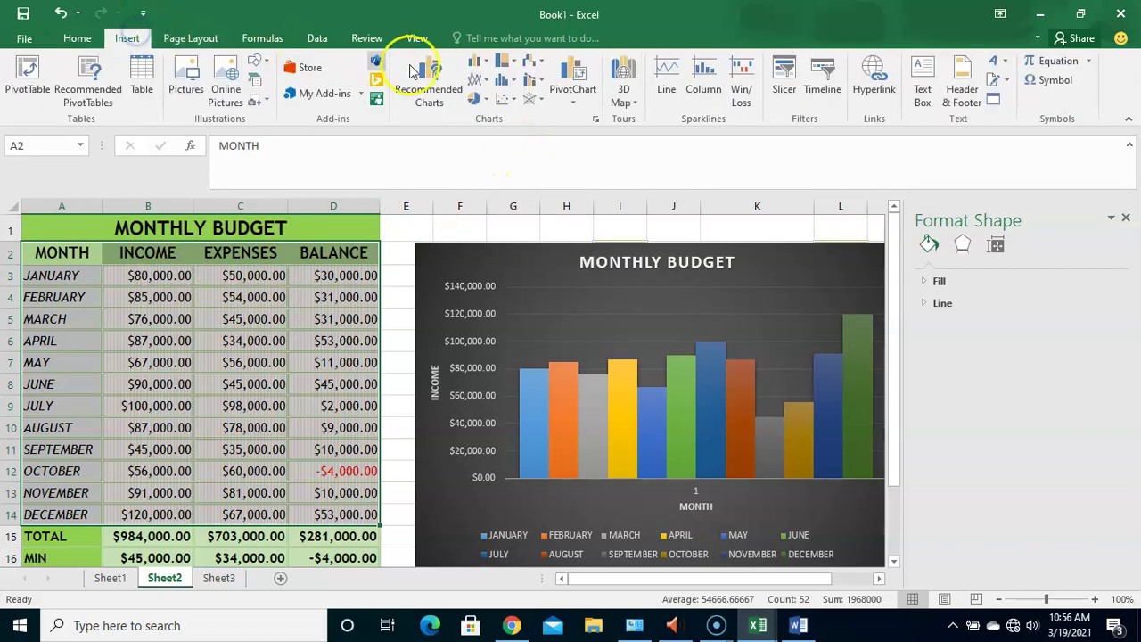
click(598, 121)
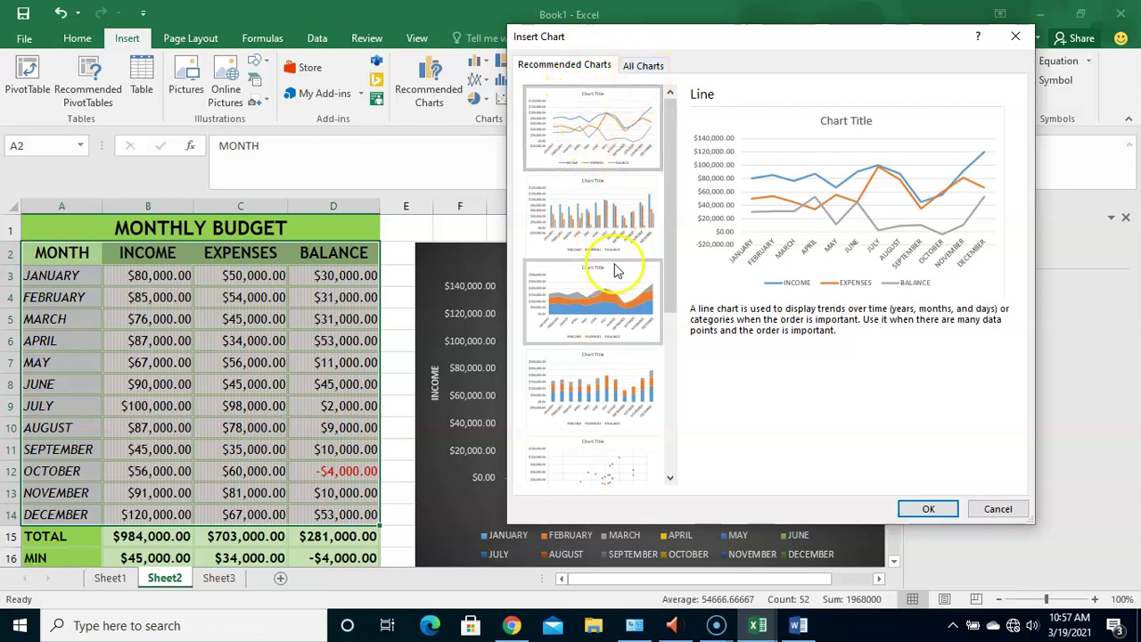
click(611, 230)
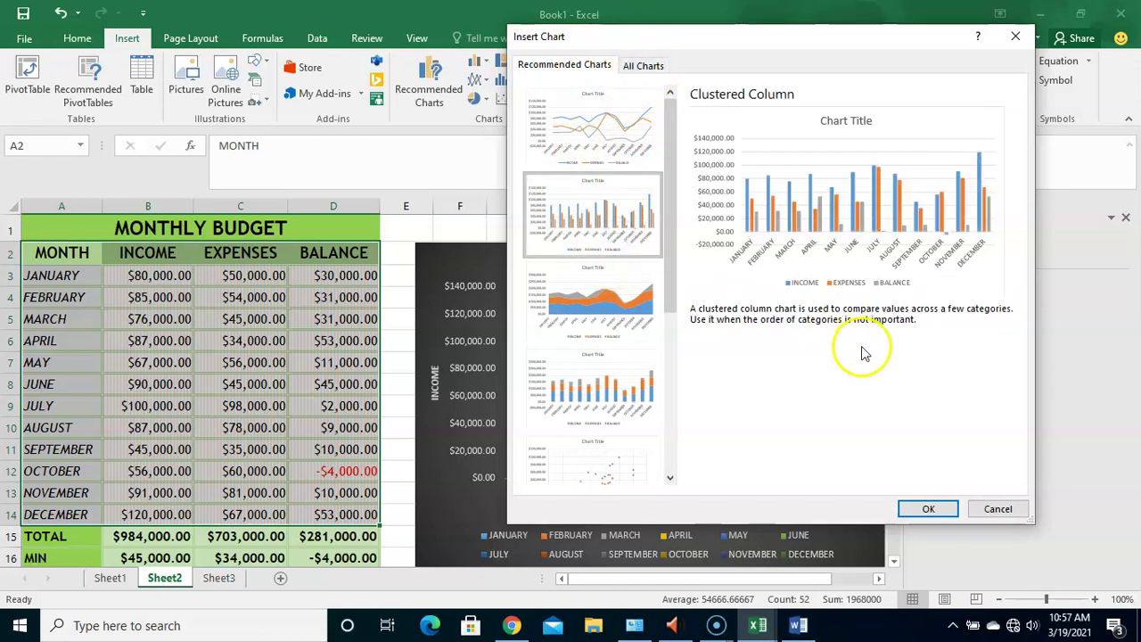
click(923, 505)
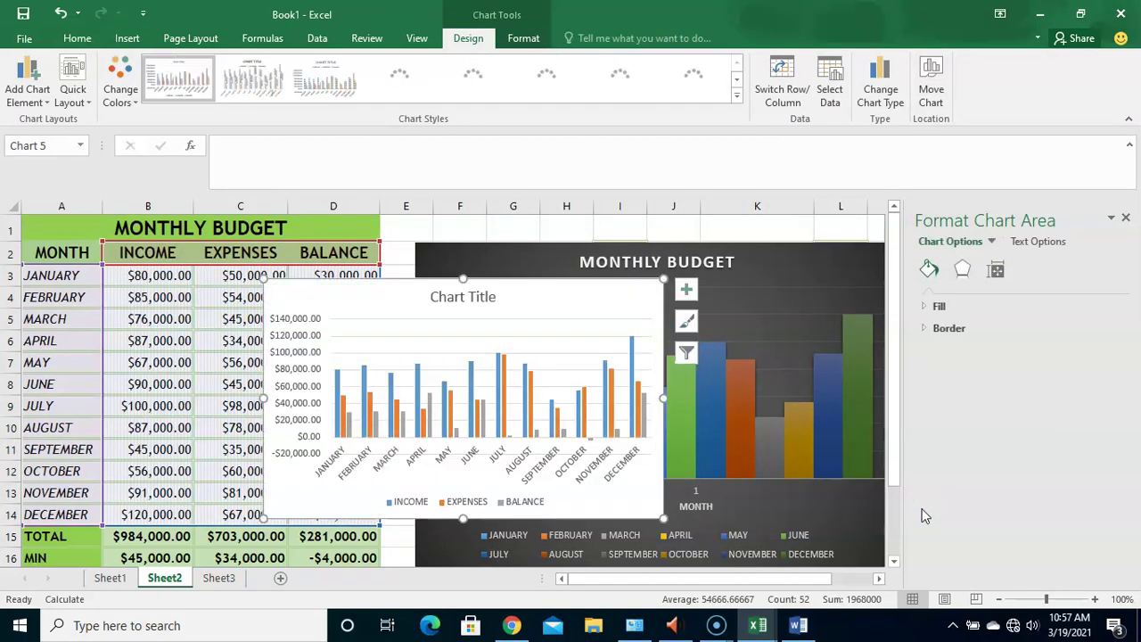
Move the new column chart over the dark income chart, enlarge it to nearly cover that chart, and close the formatting pane
drag(546, 285, 709, 246)
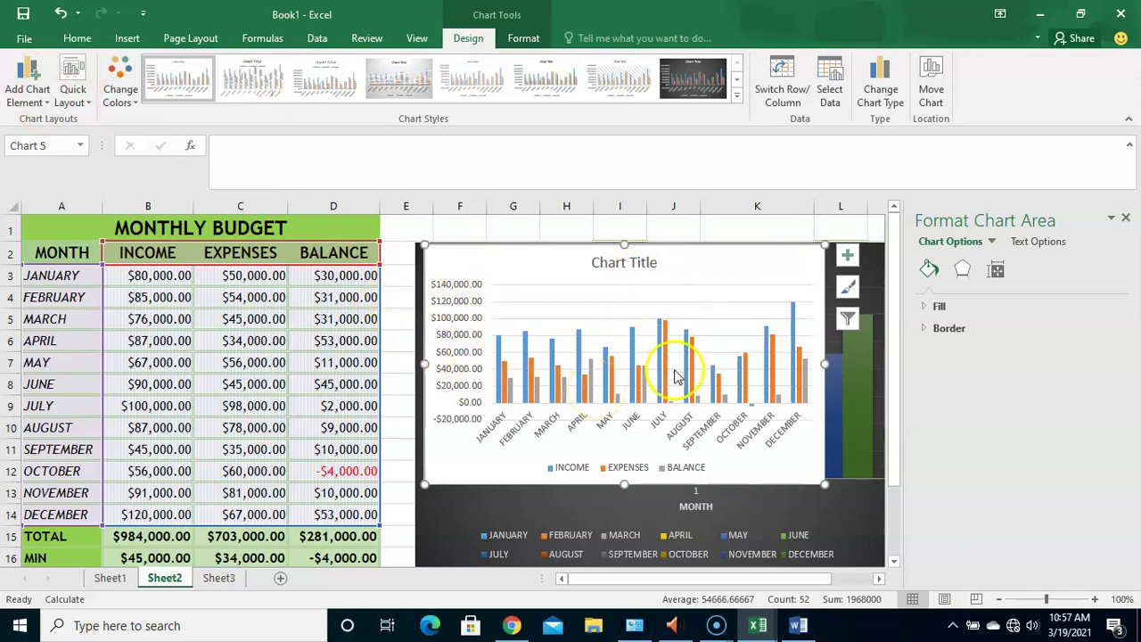
drag(823, 475, 942, 565)
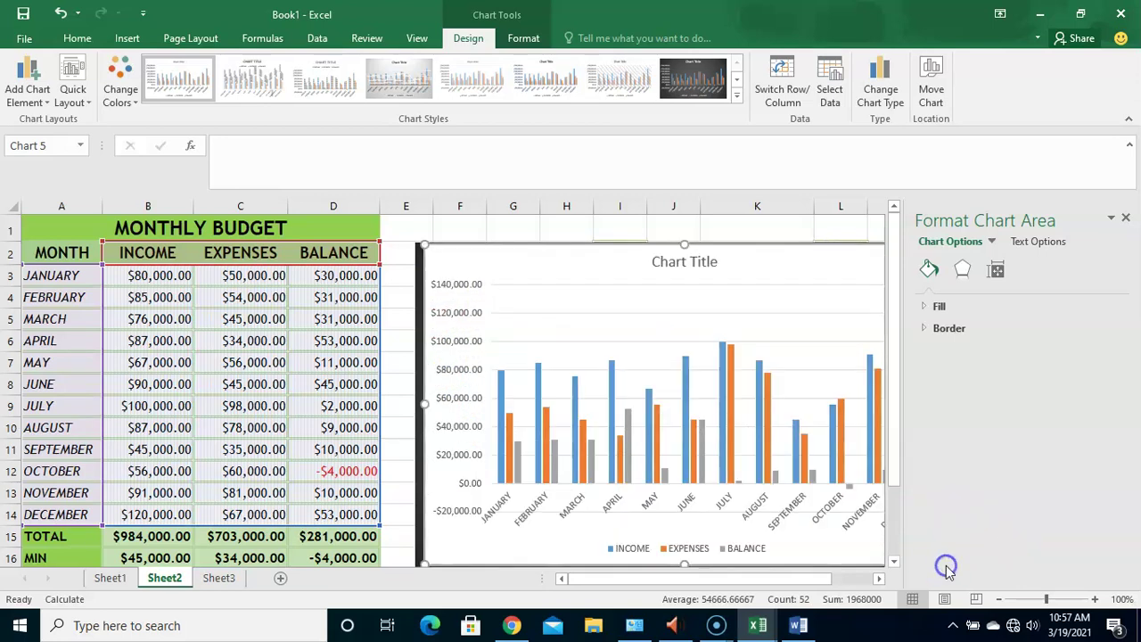
click(1127, 219)
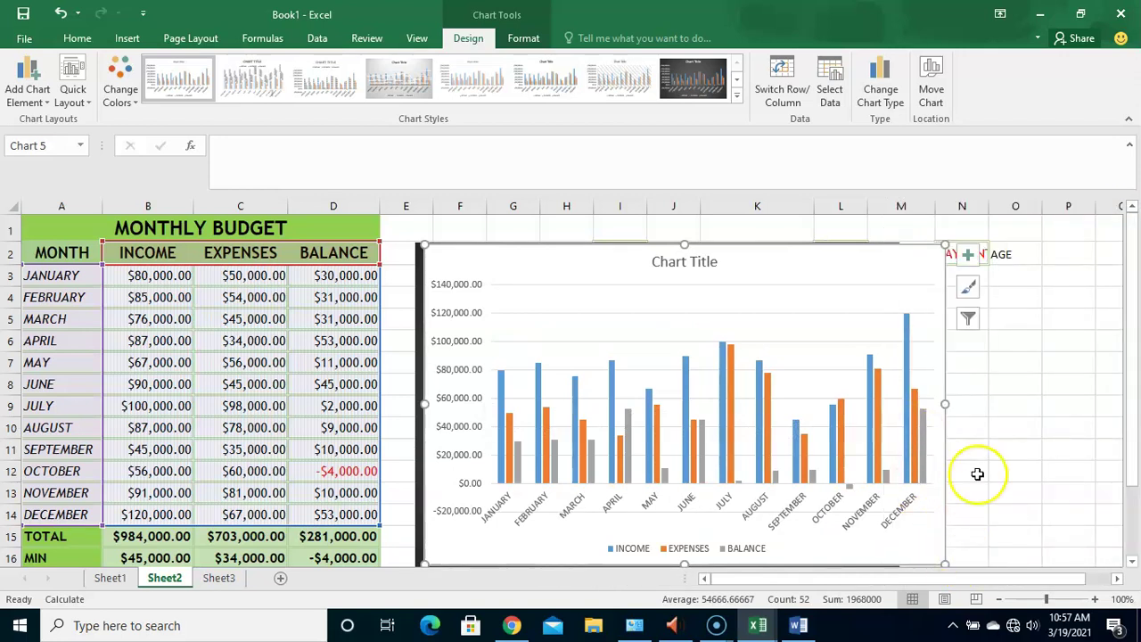